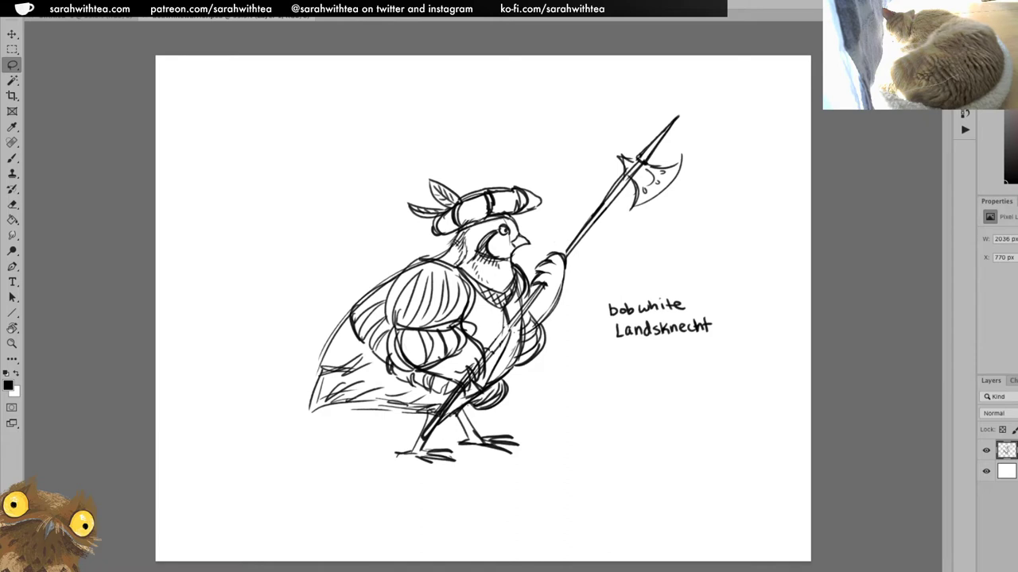
Lower the bird sketch layer's opacity to 20%
key("5")
key("3")
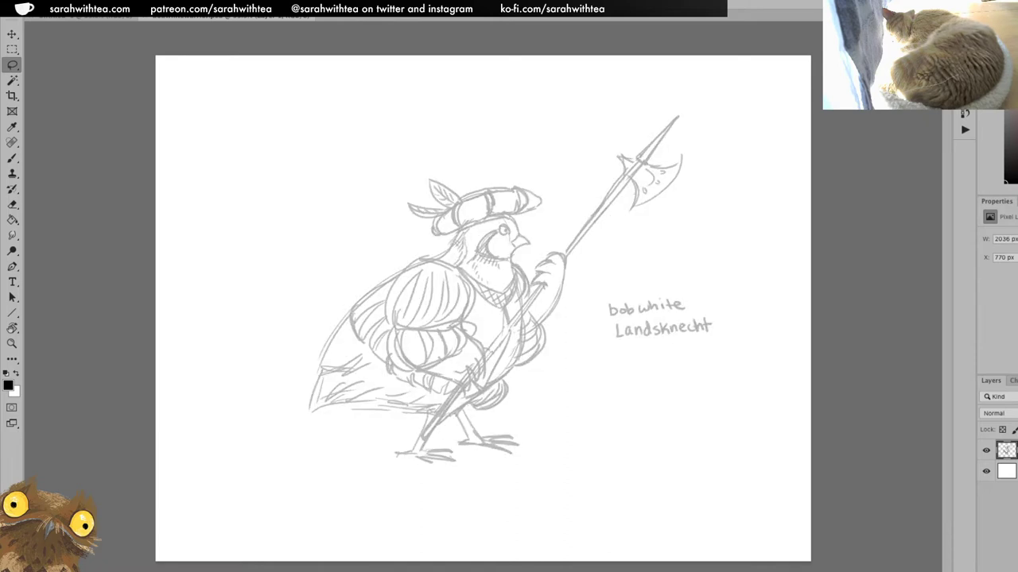
key("2")
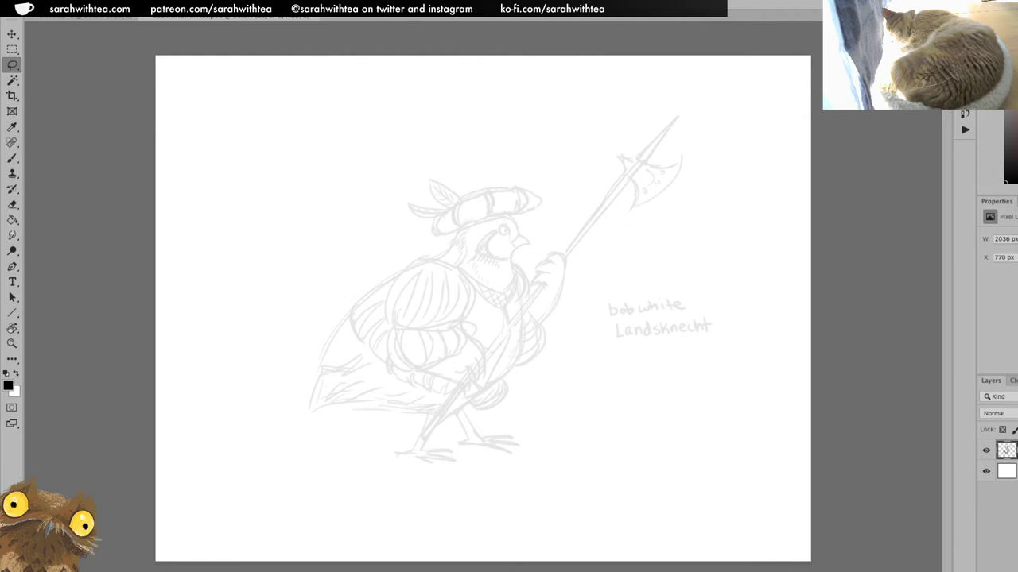
Scale up the faded bird sketch with Free Transform so it fills more of the canvas
key("ctrl+t")
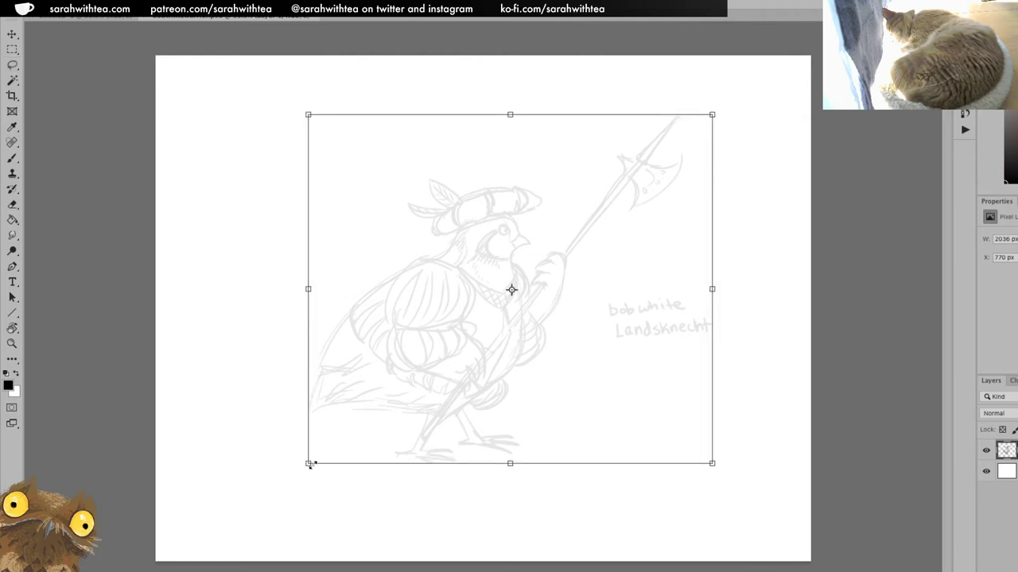
left_click_drag(306, 467, 232, 533)
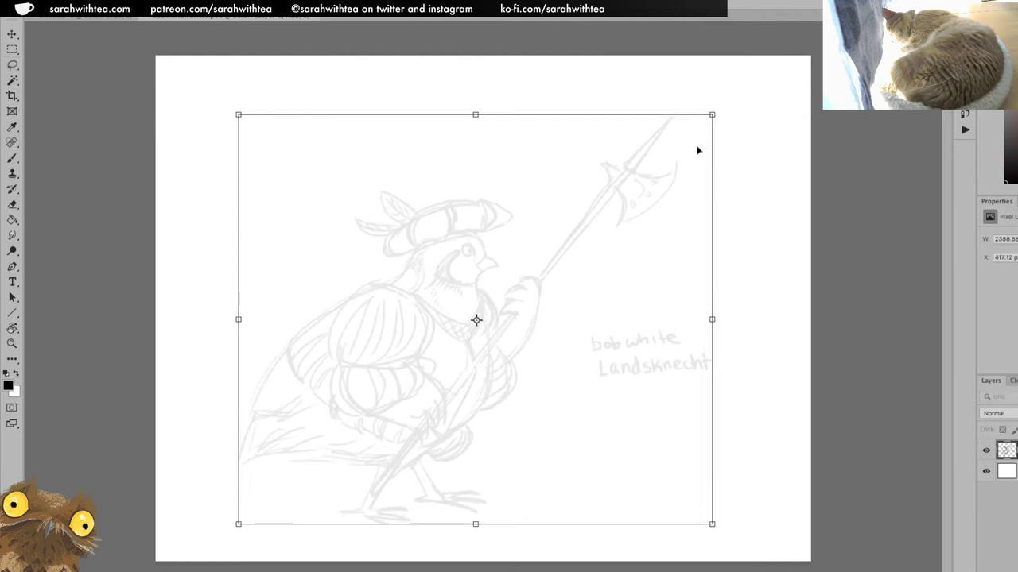
left_click_drag(716, 111, 740, 92)
key("Return")
key("l")
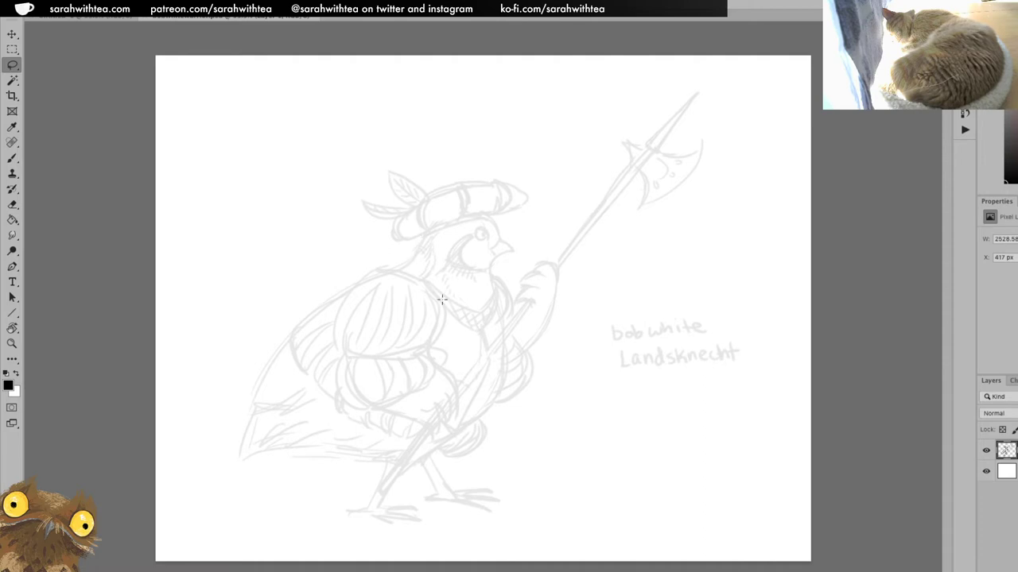
Add a new layer above the sketch and choose the brush "Kyle's Inkbox - Mr. Natural Brush"
key("super+shift+alt+n")
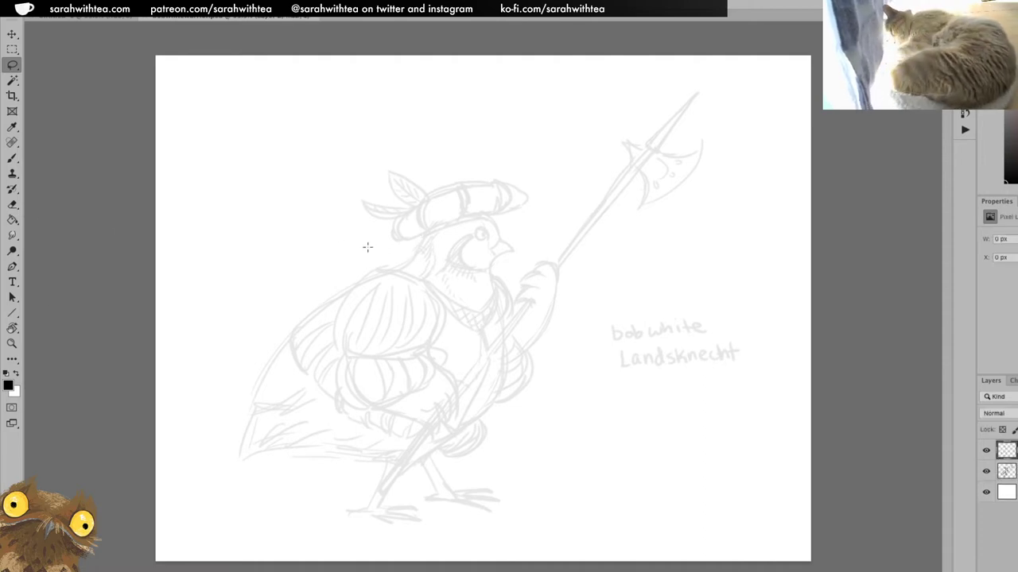
key("b")
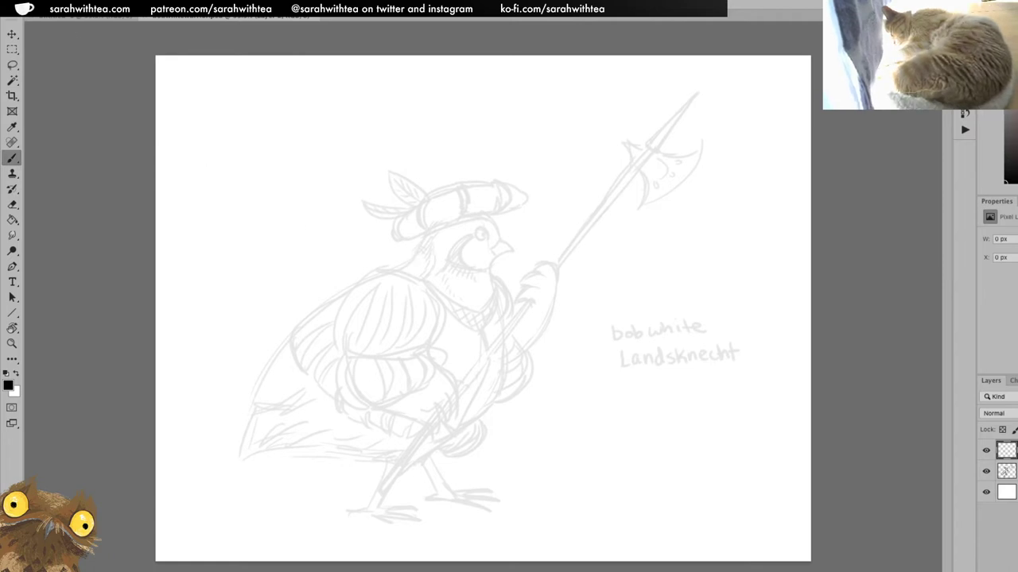
left_click(45, 9)
left_click_drag(215, 60, 213, 70)
scroll(213, 69, "down", 10)
mouse_move(219, 112)
left_mouse_down()
mouse_move(225, 234)
mouse_move(222, 208)
left_mouse_up()
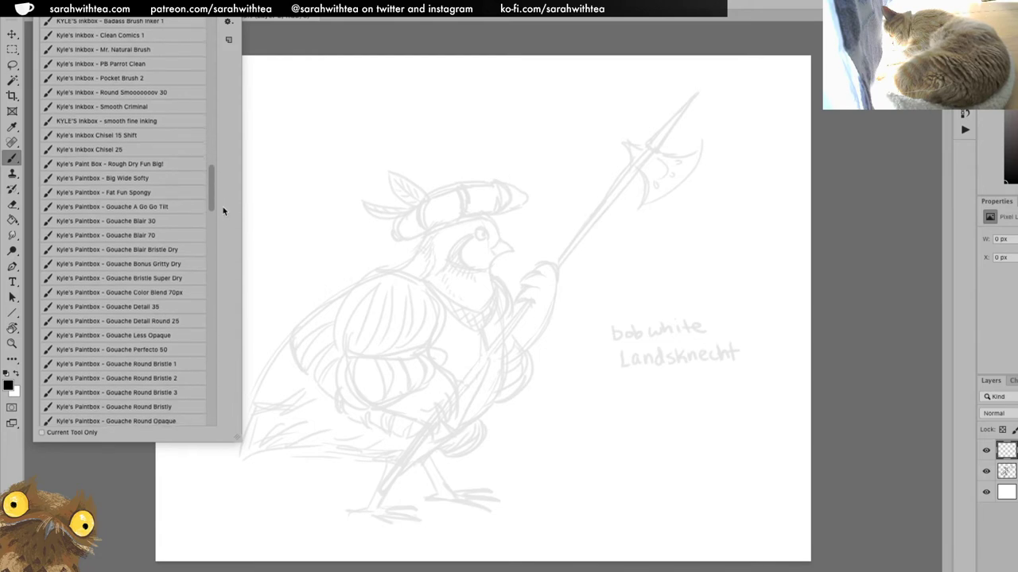
scroll(222, 208, "up", 4)
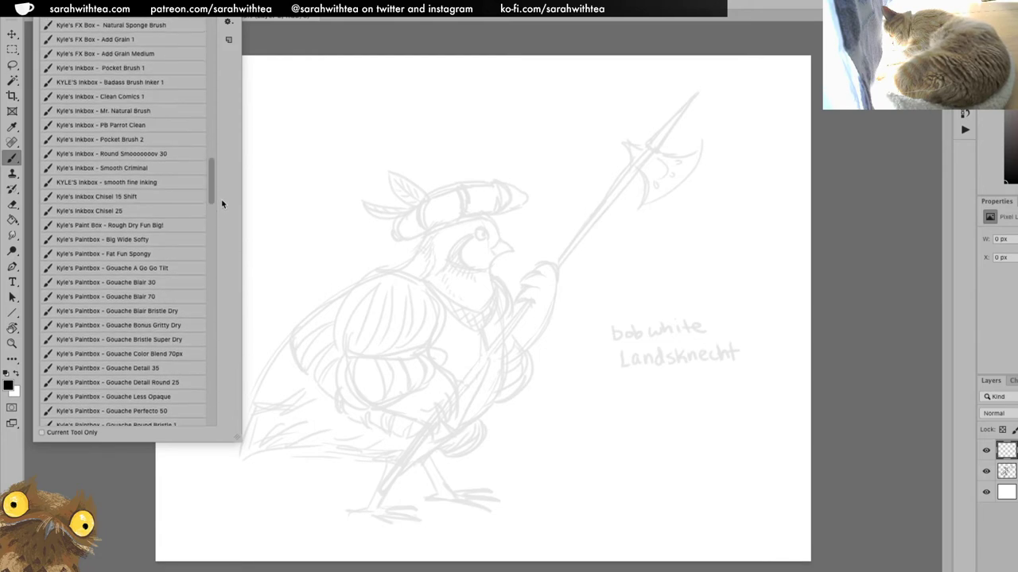
scroll(221, 199, "up", 1)
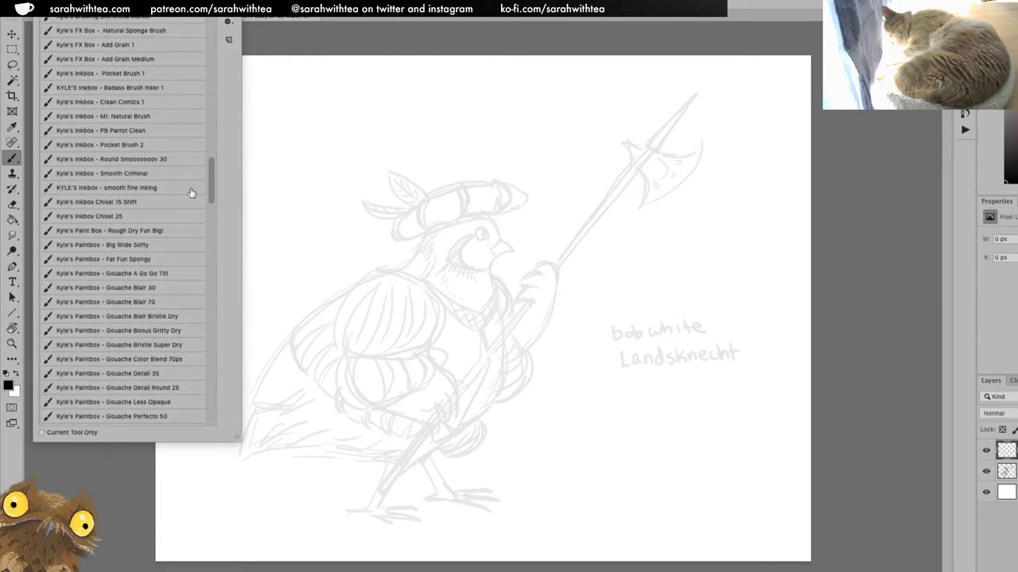
left_click(161, 117)
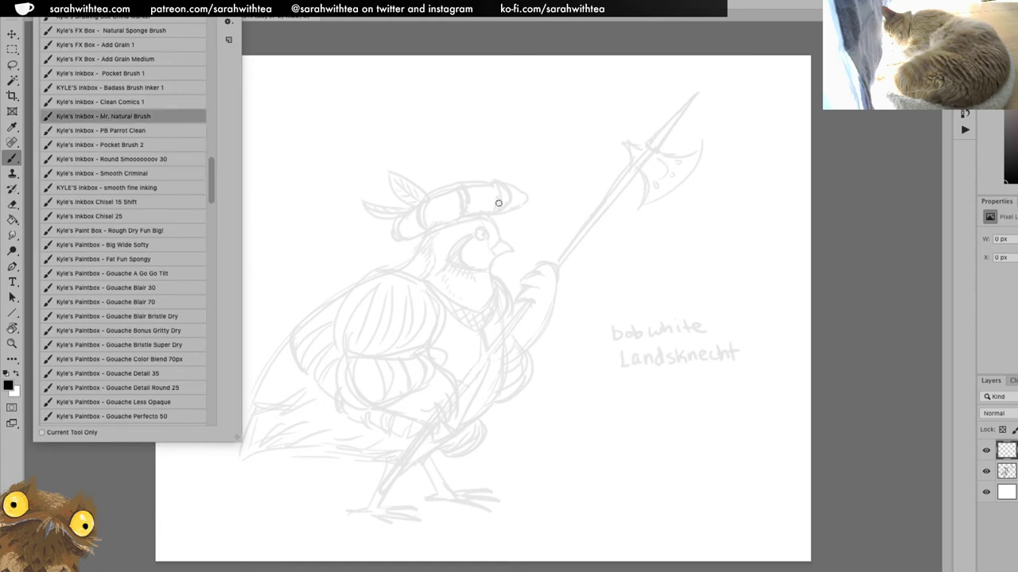
left_click(497, 232)
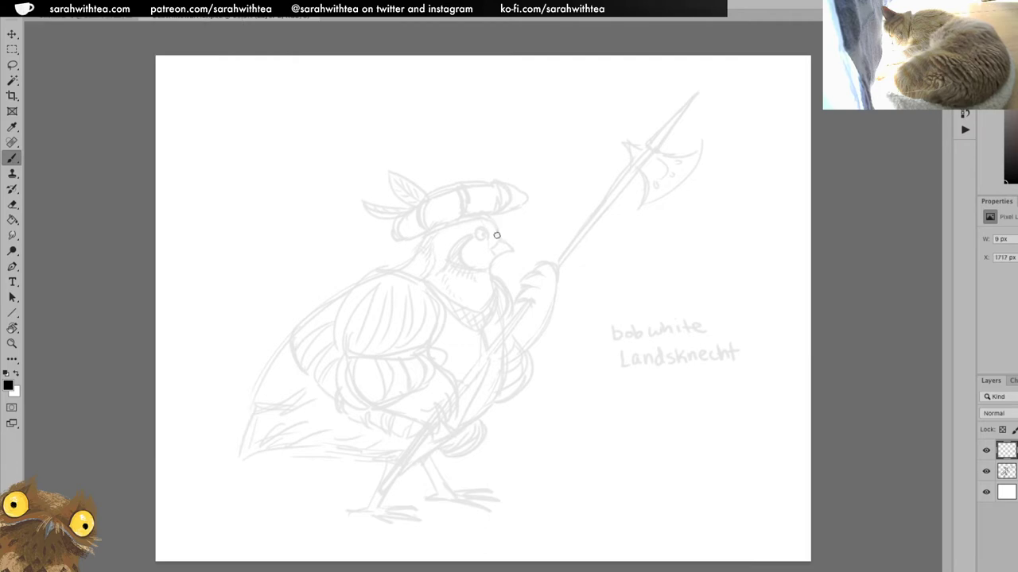
Ink the bird's forehead, beak and throat outline over the sketch, redoing strokes that miss
key("z")
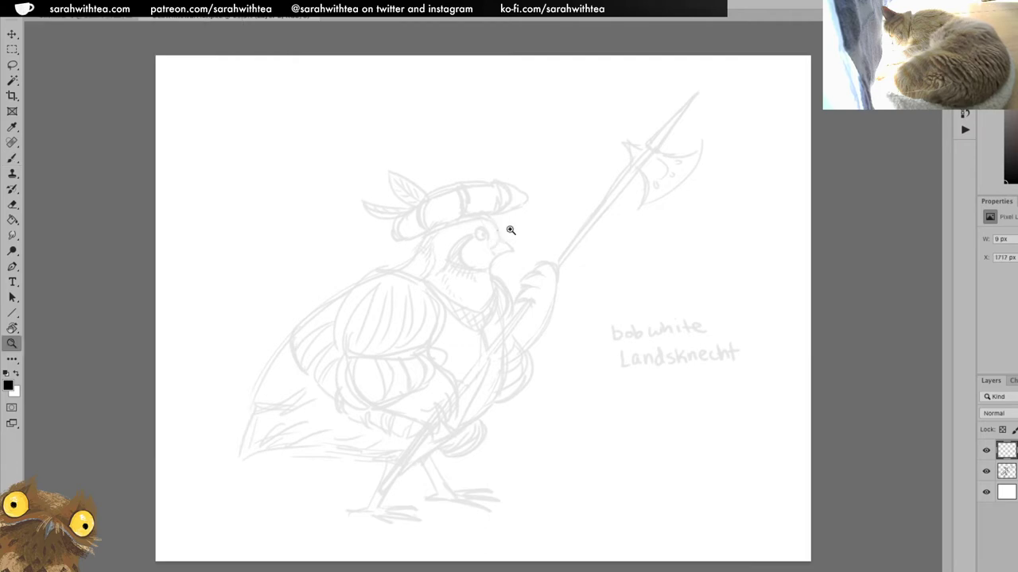
left_click(510, 230)
left_click(509, 230)
key("b")
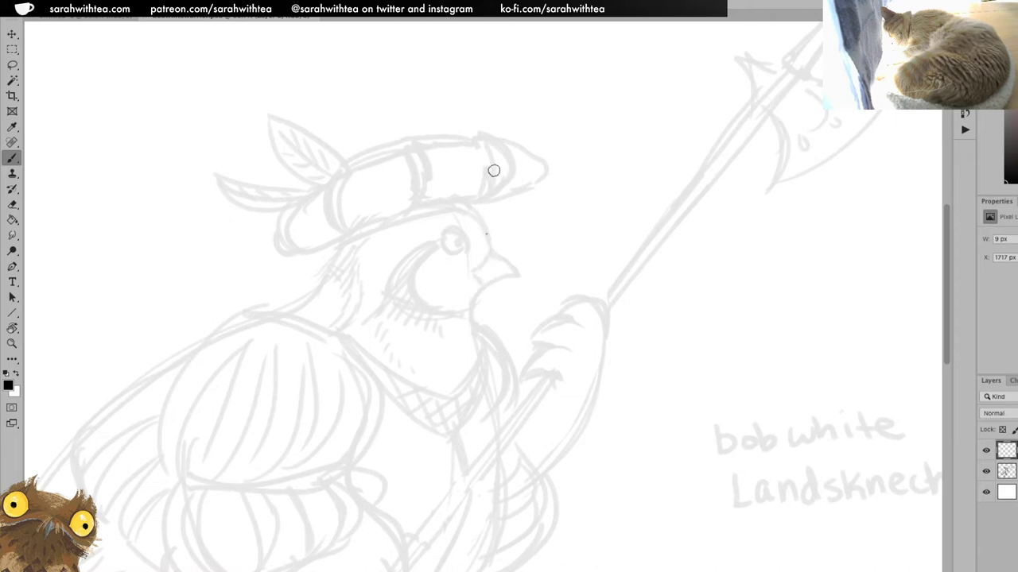
left_click_drag(469, 206, 490, 245)
key("ctrl+z")
left_click_drag(469, 204, 491, 255)
key("ctrl+z")
key("ctrl+z")
mouse_move(472, 200)
left_mouse_down()
mouse_move(492, 253)
mouse_move(514, 263)
mouse_move(491, 247)
mouse_move(518, 288)
mouse_move(489, 246)
mouse_move(483, 287)
mouse_move(516, 278)
mouse_move(470, 318)
mouse_move(473, 301)
mouse_move(476, 340)
left_mouse_up()
key("ctrl+z")
key("super+z")
key("ctrl+z")
key("ctrl+z")
left_click_drag(472, 288, 480, 344)
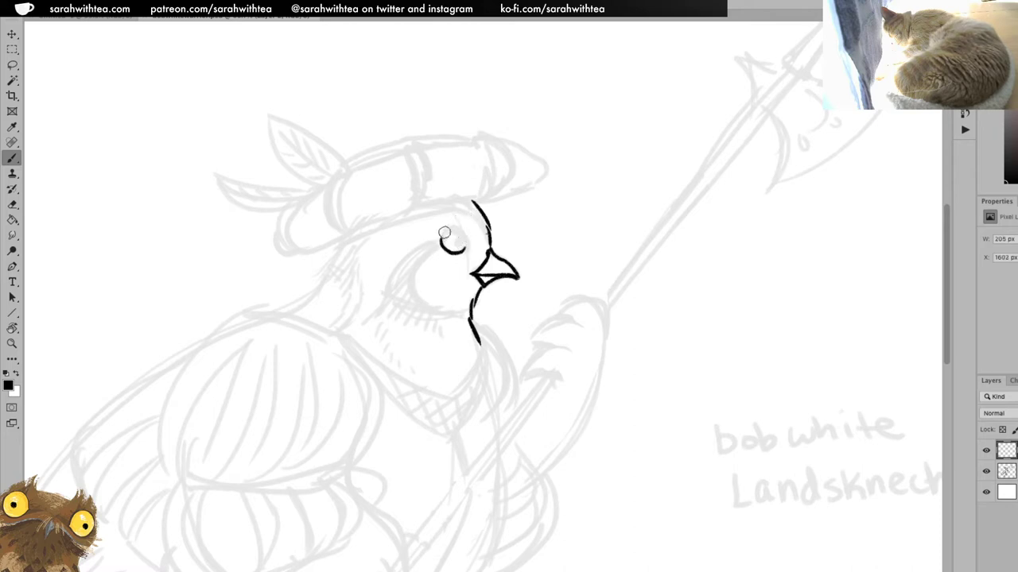
Ink the bird's round eye with its pupil and surrounding eyelid ring
key("ctrl+z")
left_click_drag(446, 231, 461, 232)
key("ctrl+z")
mouse_move(442, 230)
left_mouse_down()
mouse_move(477, 249)
mouse_move(442, 258)
left_mouse_up()
key("ctrl+z")
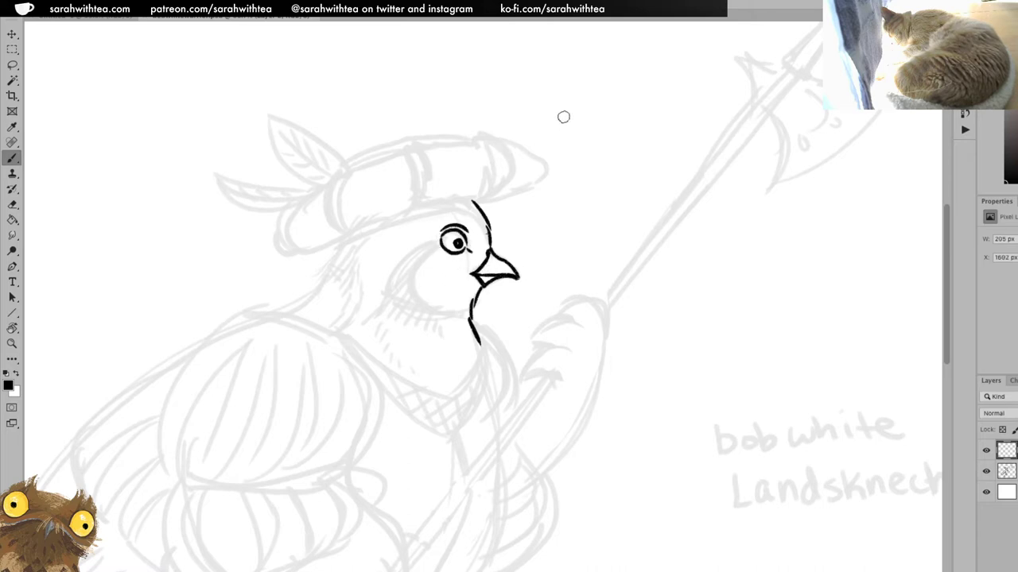
left_click_drag(444, 232, 454, 259)
Ink the feathered stripe around the cheek patch and short feather marks at the back of the head
left_click_drag(434, 241, 396, 279)
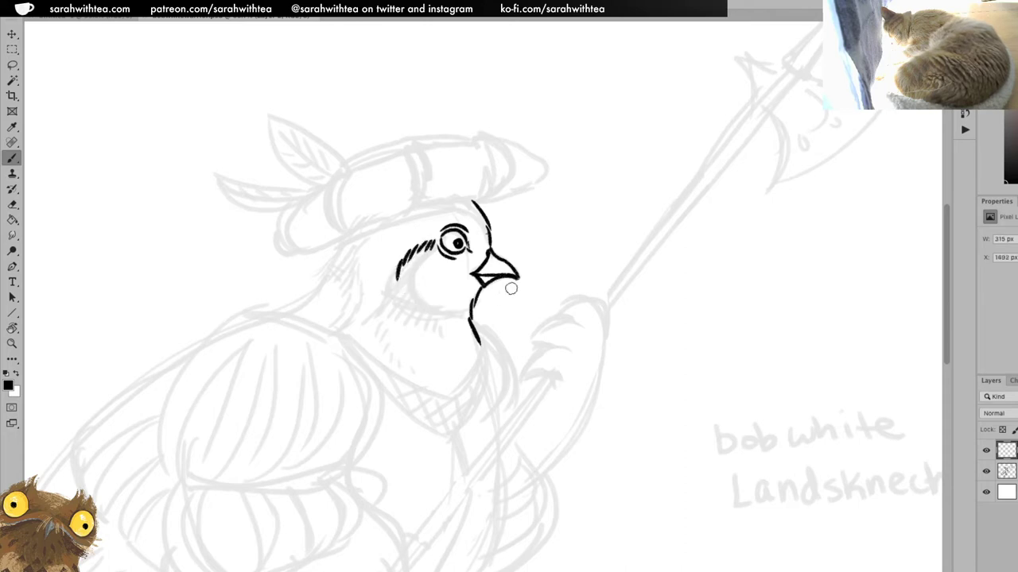
left_click_drag(367, 233, 356, 276)
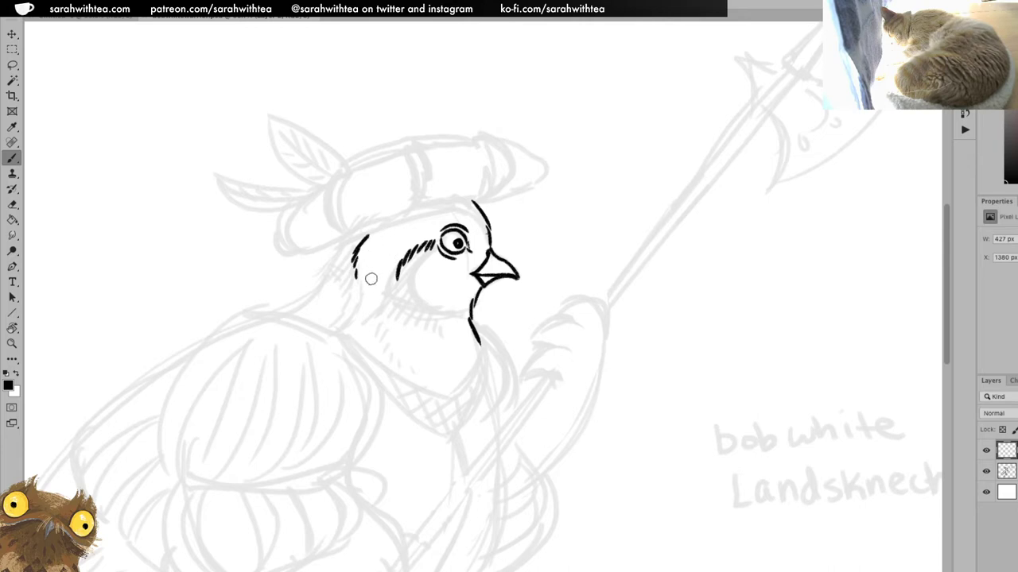
left_click_drag(341, 270, 349, 259)
mouse_move(356, 291)
left_mouse_down()
mouse_move(347, 313)
mouse_move(365, 320)
left_mouse_up()
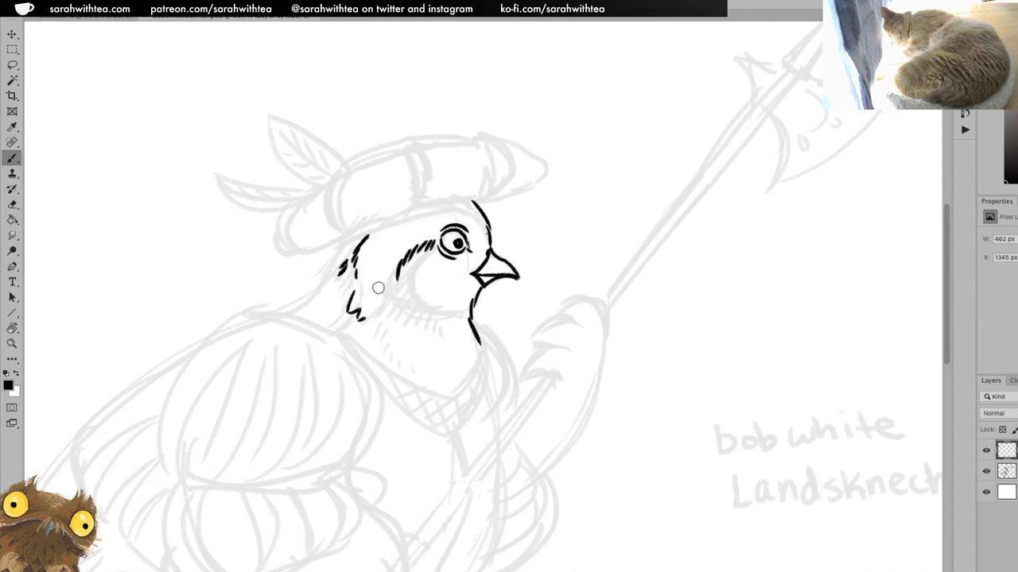
mouse_move(395, 283)
left_mouse_down()
mouse_move(396, 269)
mouse_move(391, 311)
mouse_move(407, 322)
left_mouse_up()
left_click_drag(426, 254, 478, 262)
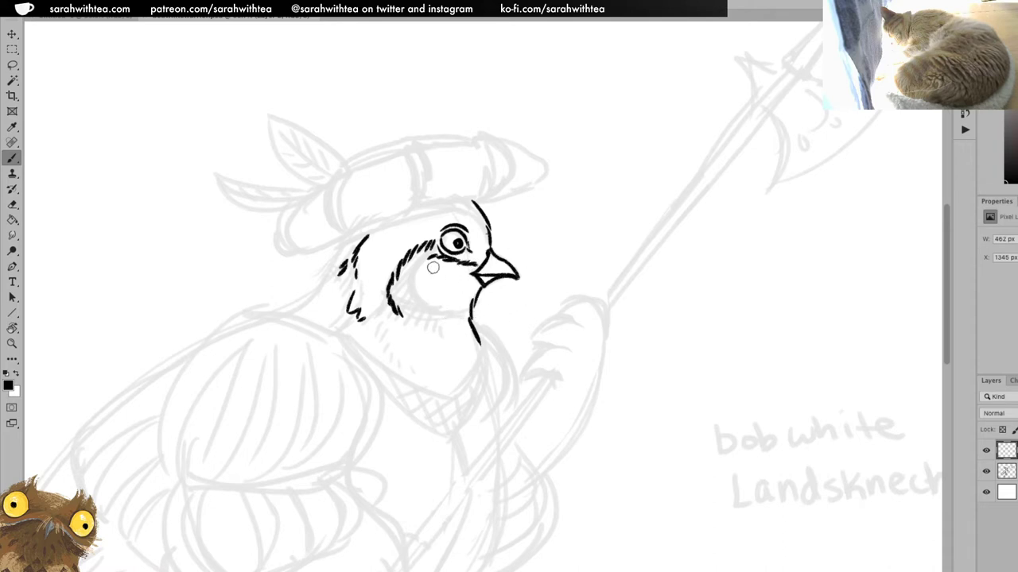
mouse_move(425, 256)
left_mouse_down()
mouse_move(413, 295)
mouse_move(433, 311)
mouse_move(422, 322)
mouse_move(430, 300)
mouse_move(410, 289)
mouse_move(473, 315)
mouse_move(463, 309)
mouse_move(463, 322)
mouse_move(439, 313)
left_mouse_up()
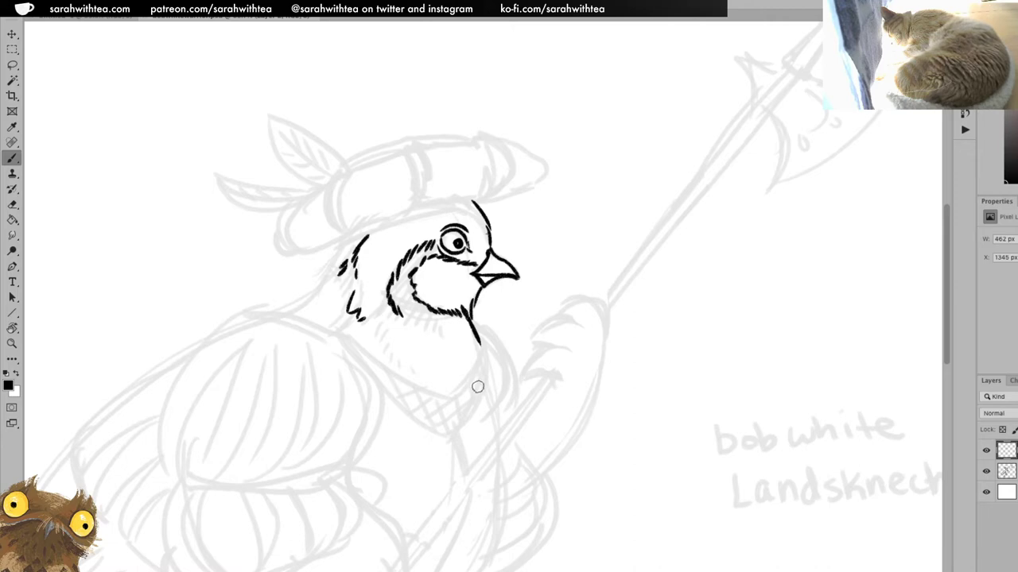
Ink small V-shaped feathers below the cheek patch and add feather strokes at the throat and forehead
mouse_move(405, 314)
left_mouse_down()
mouse_move(460, 327)
mouse_move(451, 340)
mouse_move(423, 333)
mouse_move(431, 337)
mouse_move(404, 351)
mouse_move(381, 333)
left_mouse_up()
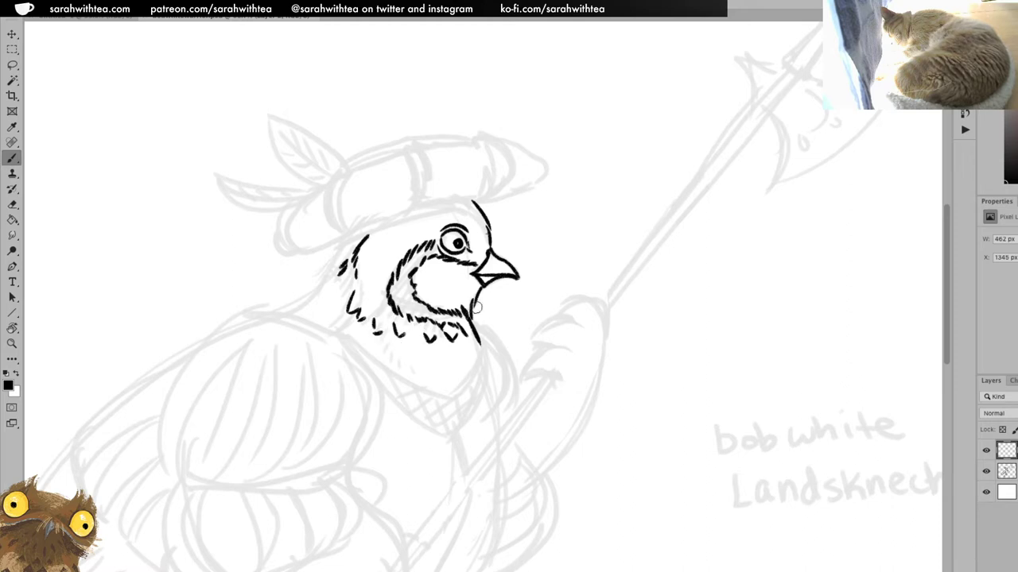
left_click_drag(464, 323, 476, 342)
left_click_drag(458, 209, 486, 231)
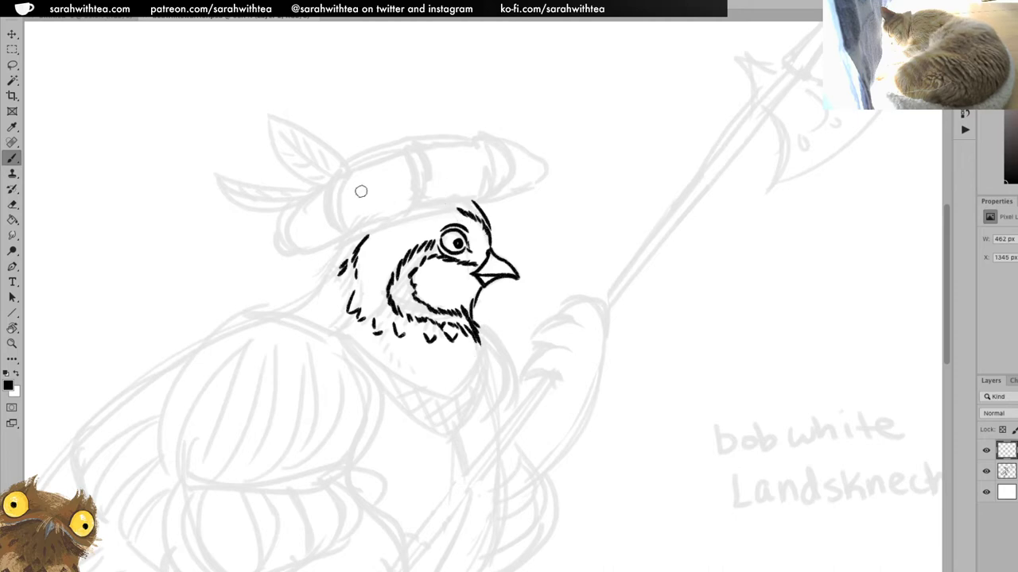
Ink the nape outline down to the shoulder, with feather marks across the neck and the start of the neckline
left_click_drag(363, 236, 339, 264)
left_click_drag(344, 236, 335, 257)
key("ctrl+z")
mouse_move(348, 240)
left_mouse_down()
mouse_move(315, 292)
mouse_move(285, 312)
left_mouse_up()
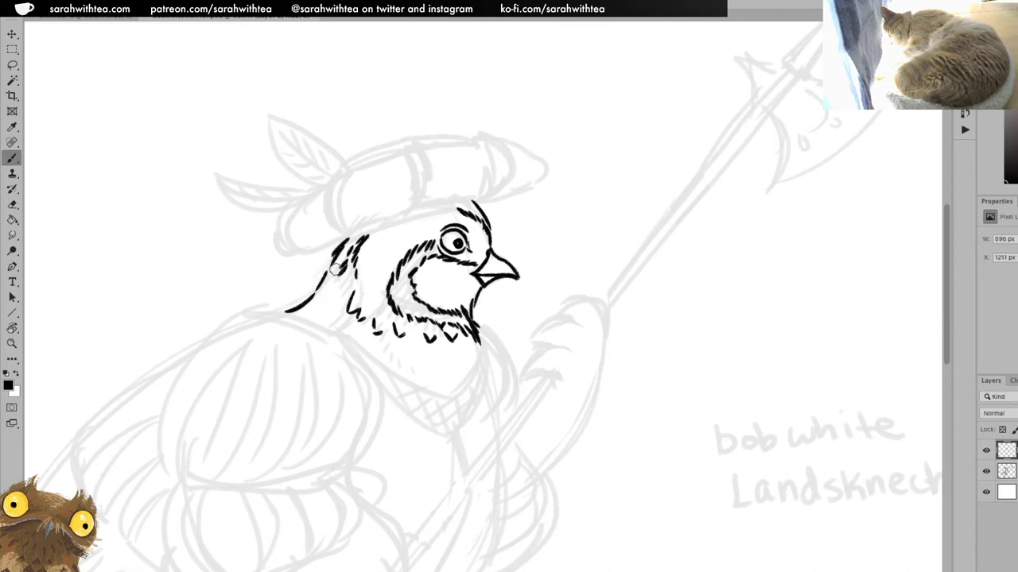
left_click_drag(341, 280, 330, 291)
mouse_move(327, 295)
left_mouse_down()
mouse_move(321, 301)
mouse_move(333, 296)
mouse_move(337, 309)
mouse_move(319, 316)
mouse_move(342, 324)
left_mouse_up()
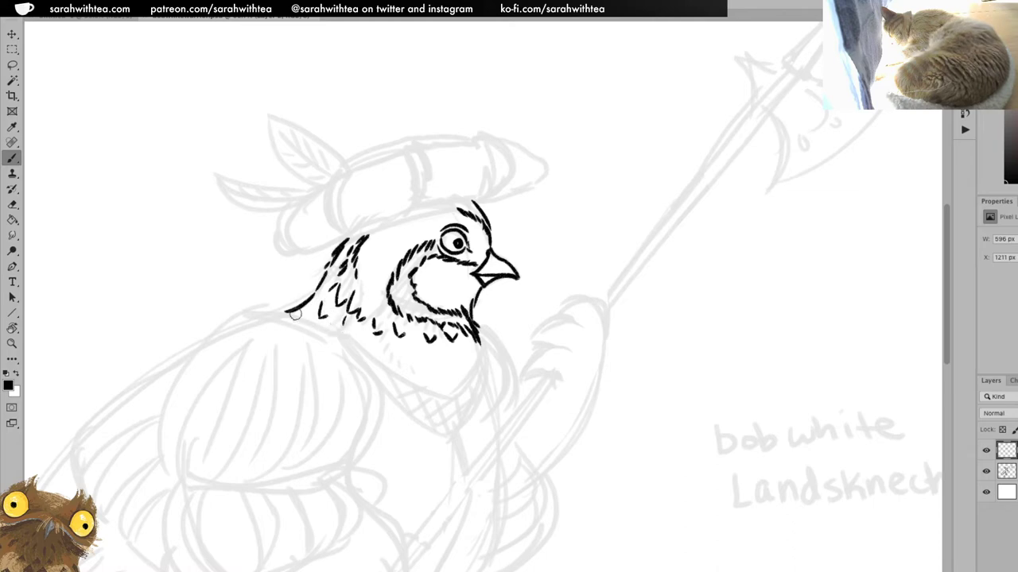
left_click_drag(278, 313, 315, 321)
Ink the hat's lower edge across the head and the underside of its brim
mouse_move(367, 236)
left_mouse_down()
mouse_move(399, 226)
mouse_move(377, 242)
mouse_move(369, 223)
mouse_move(357, 234)
mouse_move(470, 203)
left_mouse_up()
key("ctrl+z")
key("ctrl+z")
left_click_drag(342, 243, 477, 202)
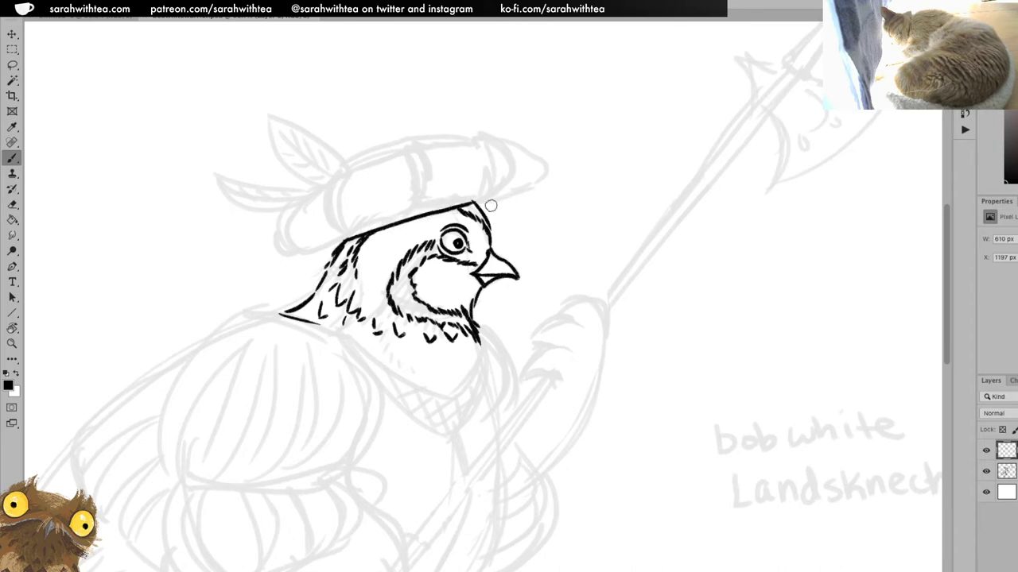
left_click_drag(349, 230, 541, 182)
mouse_move(346, 235)
left_mouse_down()
mouse_move(288, 244)
mouse_move(310, 251)
mouse_move(349, 232)
left_mouse_up()
key("super+z")
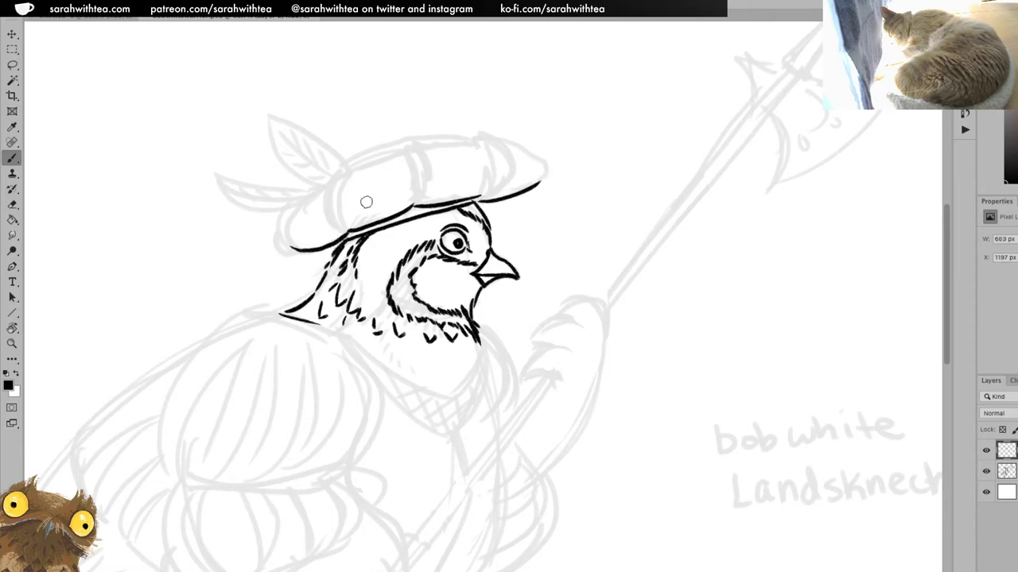
Ink a few breast feathers and the collar's V-shaped inner edge beneath the neck
left_click_drag(480, 341, 483, 350)
left_click_drag(385, 350, 395, 359)
left_click_drag(481, 338, 464, 385)
key("ctrl+z")
mouse_move(454, 400)
left_mouse_down()
mouse_move(483, 340)
mouse_move(458, 394)
left_mouse_up()
left_click_drag(333, 332, 453, 400)
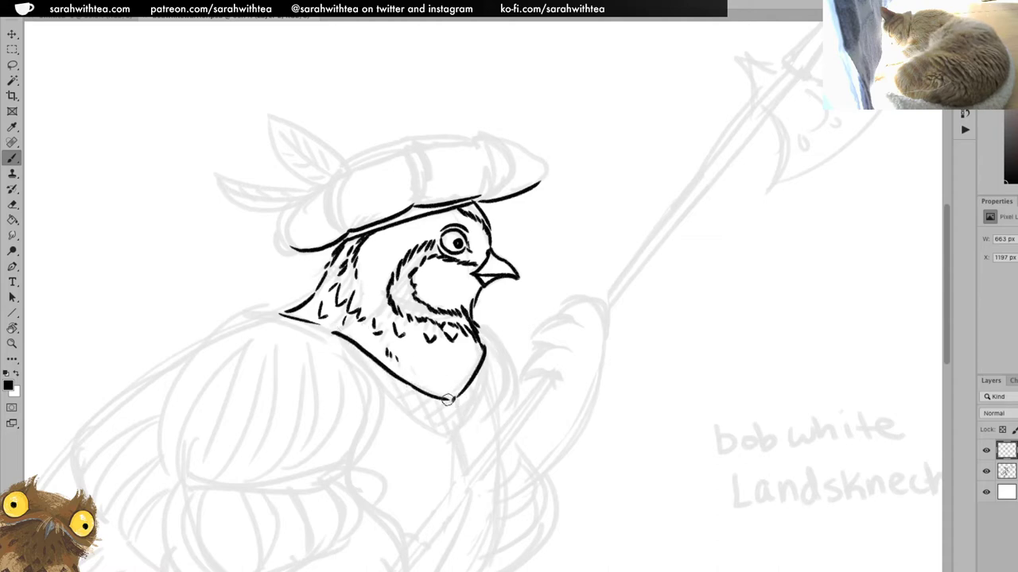
Ink the collar's outer edge parallel to the inner one and extend it toward the back shoulder
mouse_move(487, 347)
left_mouse_down()
mouse_move(490, 382)
mouse_move(458, 435)
left_mouse_up()
mouse_move(343, 343)
left_mouse_down()
mouse_move(423, 425)
mouse_move(455, 433)
left_mouse_up()
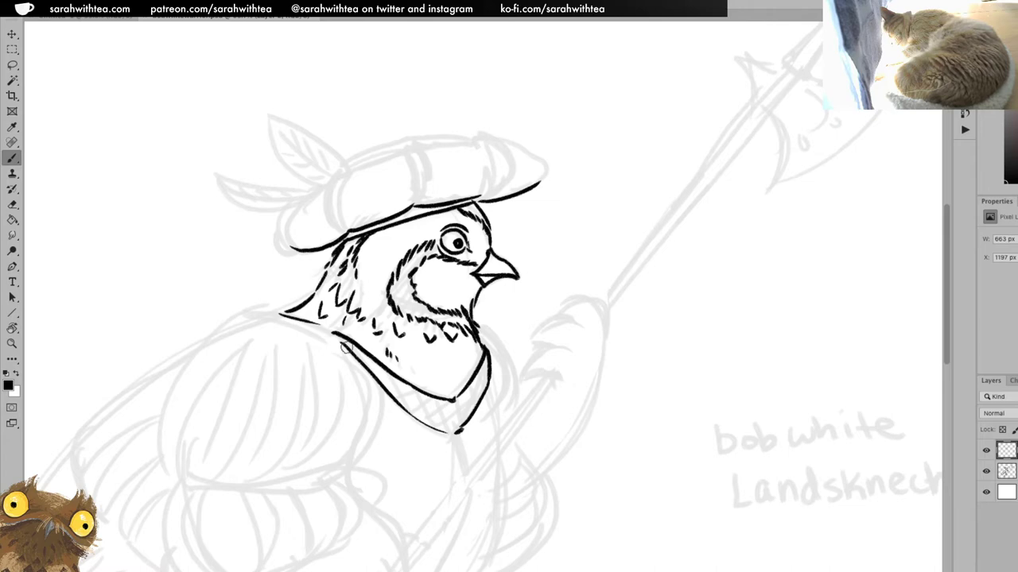
left_click_drag(306, 328, 372, 376)
key("ctrl+z")
left_click_drag(306, 330, 355, 356)
Remove the lower tip of the collar's outer edge by erasing it and undoing the last strokes there
key("z")
left_click(536, 400, "alt")
left_click(541, 413, "alt")
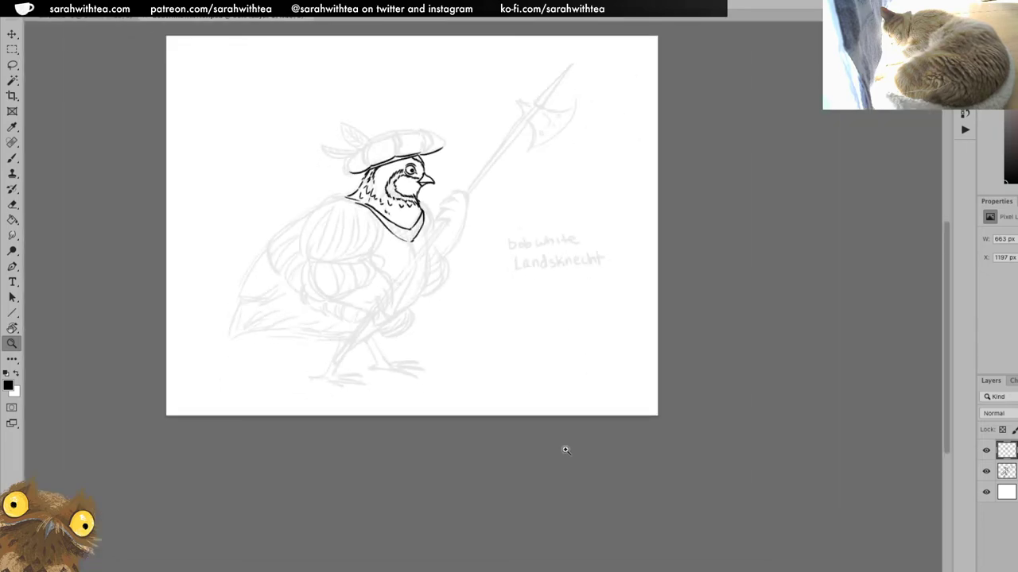
left_click(427, 273)
left_click(429, 276)
left_click_drag(570, 421, 520, 318)
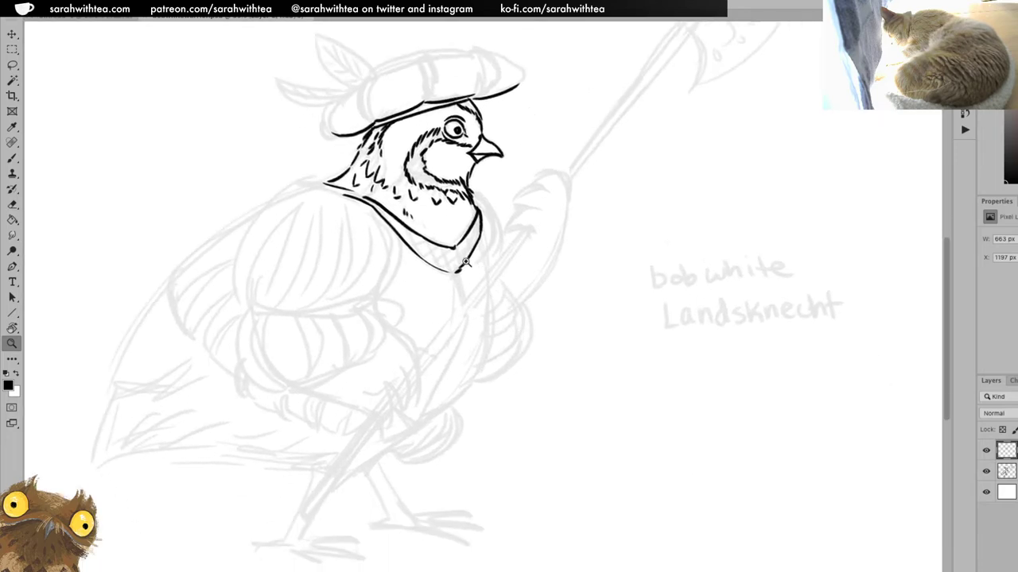
key("e")
mouse_move(468, 267)
left_mouse_down()
mouse_move(430, 262)
mouse_move(469, 260)
mouse_move(473, 241)
mouse_move(461, 264)
mouse_move(476, 224)
mouse_move(456, 262)
mouse_move(471, 301)
left_mouse_up()
key("z")
left_click(482, 255)
key("b")
key("super+z")
key("ctrl+z")
key("ctrl+z")
key("ctrl+z")
key("ctrl+z")
key("ctrl+z")
Ink the doublet's front seam from the collar down to the lower belly, leaving a gap for the polearm shaft
mouse_move(441, 242)
left_mouse_down()
mouse_move(462, 350)
mouse_move(396, 479)
left_mouse_up()
key("ctrl+z")
mouse_move(467, 326)
left_mouse_down()
mouse_move(465, 378)
mouse_move(377, 517)
left_mouse_up()
key("ctrl+z")
left_click_drag(397, 484, 468, 366)
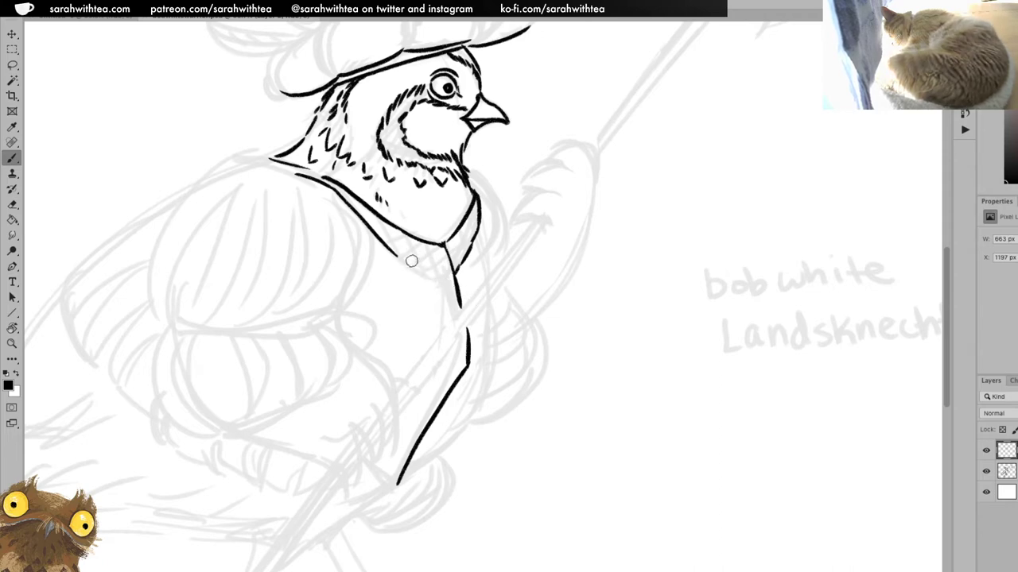
Redraw the collar's lower outer edge so it meets the top of the front seam
left_click_drag(397, 257, 448, 277)
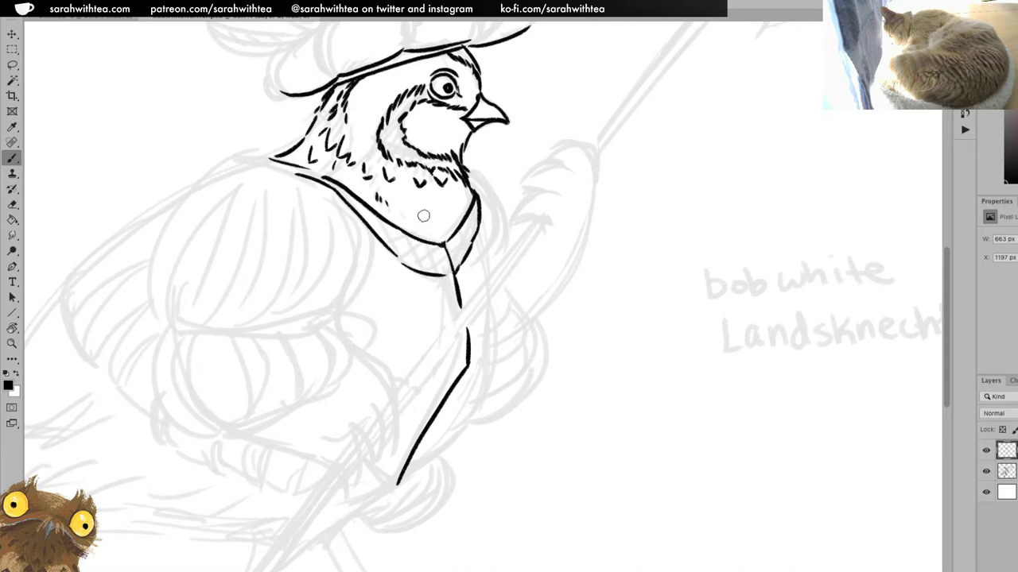
key("super+z")
left_click_drag(402, 259, 454, 273)
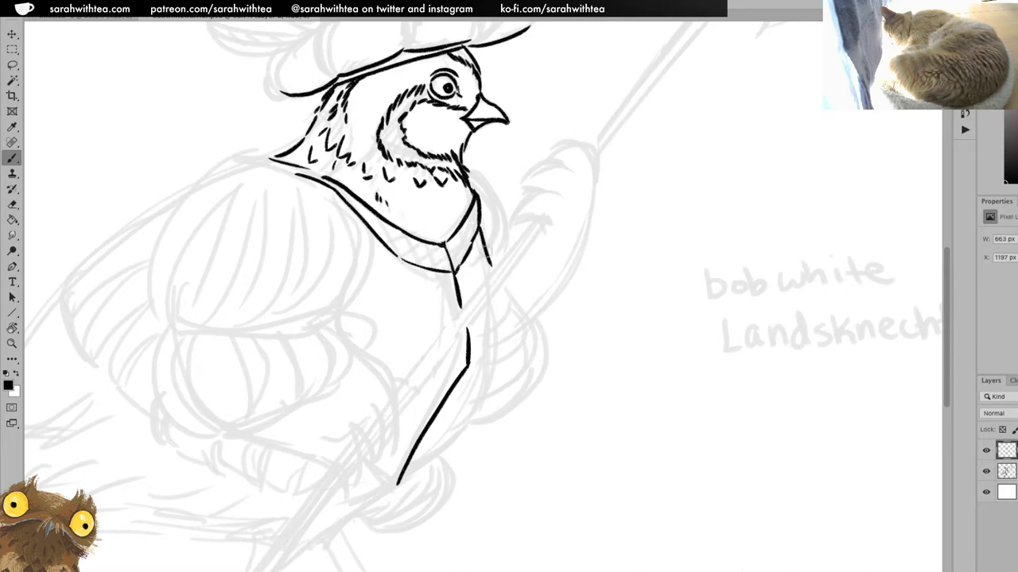
Ink the chest and belly contour from the collar to the lower belly, leaving a gap for the shaft
left_click_drag(478, 224, 493, 280)
key("ctrl+z")
left_click_drag(478, 224, 500, 354)
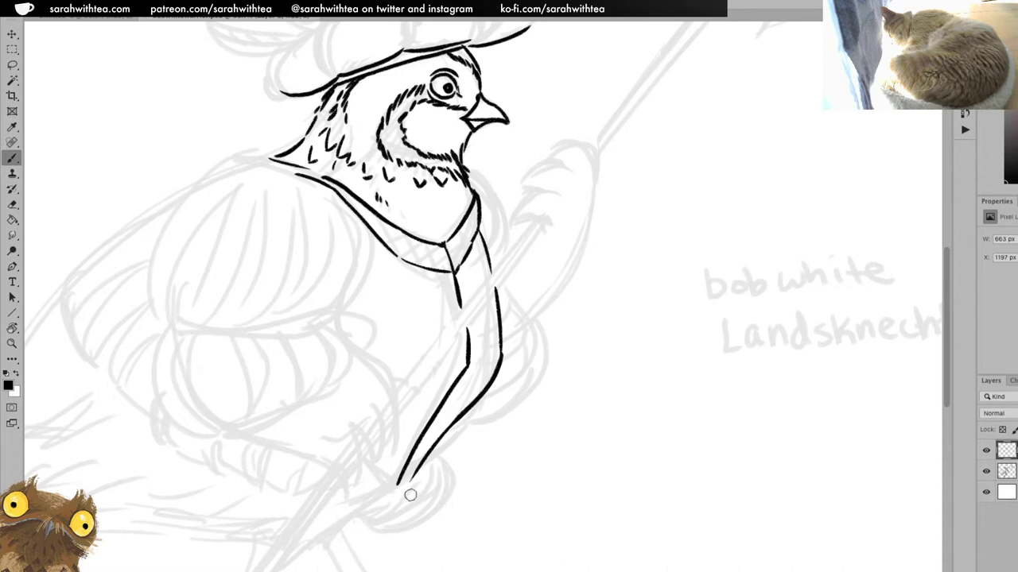
Redraw the lower belly contour so it meets the seam's lower end in a point, and add a short stroke rising behind that point
left_click_drag(396, 491, 472, 410)
key("ctrl+z")
left_click_drag(396, 487, 464, 429)
key("ctrl+z")
left_click_drag(396, 487, 458, 435)
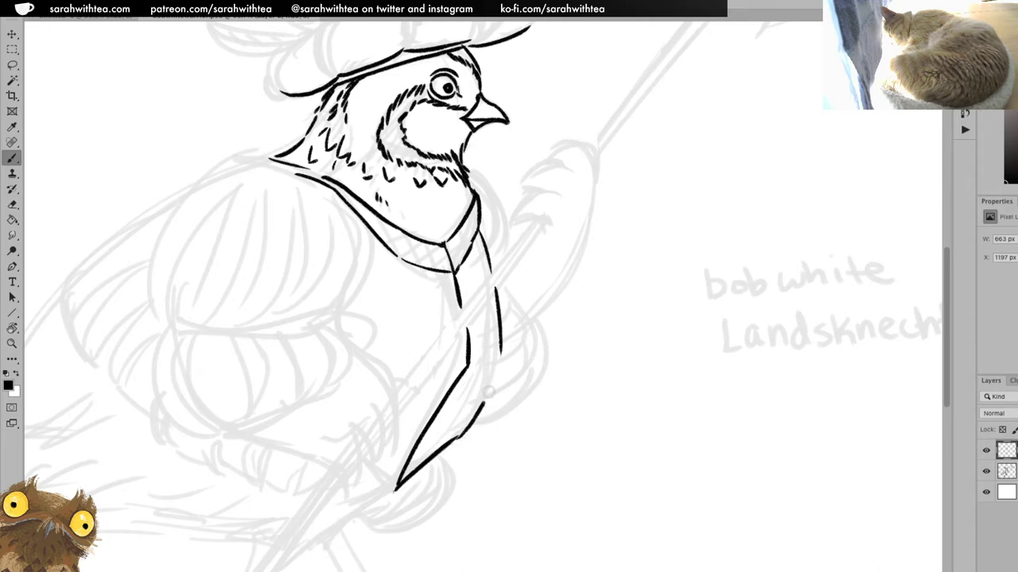
left_click_drag(463, 429, 503, 332)
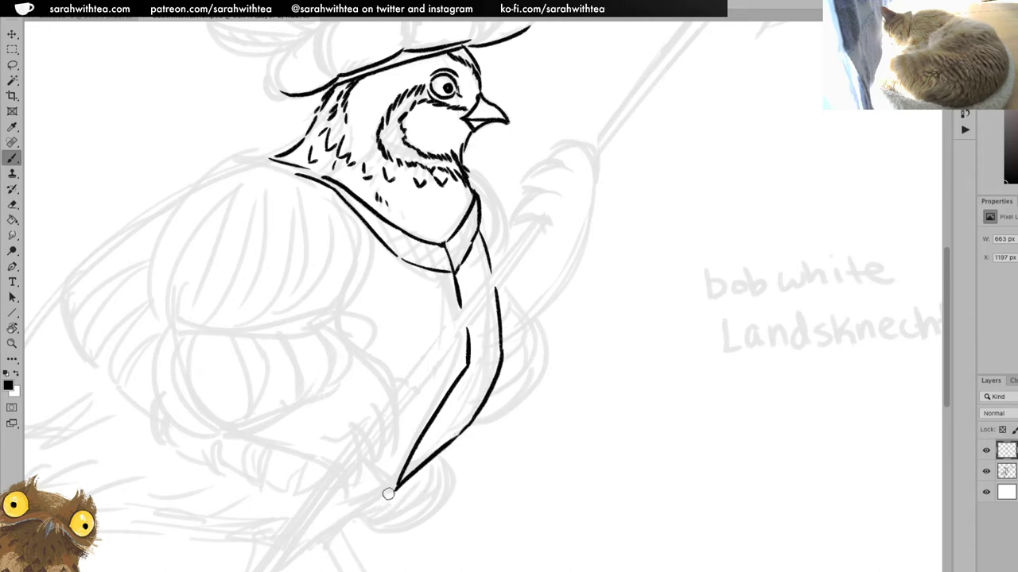
left_click_drag(372, 467, 394, 488)
Ink the hat's rounded back end and its rear puffed panel, with the curved bands on either side of the panel
left_click_drag(453, 319, 548, 526)
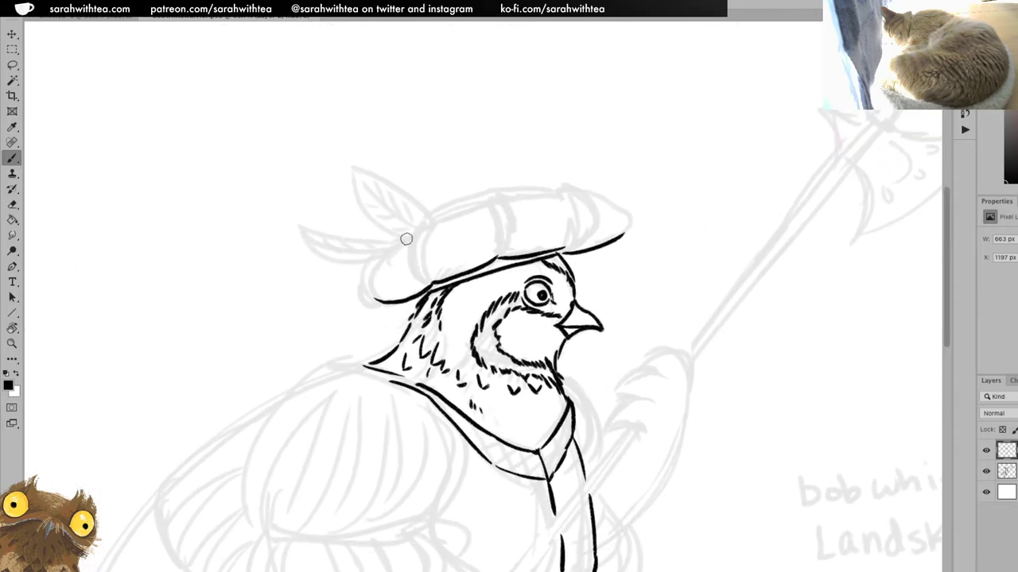
left_click_drag(415, 229, 391, 268)
mouse_move(394, 268)
left_mouse_down()
mouse_move(373, 282)
mouse_move(389, 295)
mouse_move(374, 295)
mouse_move(371, 276)
mouse_move(381, 255)
mouse_move(418, 228)
left_mouse_up()
key("ctrl+z")
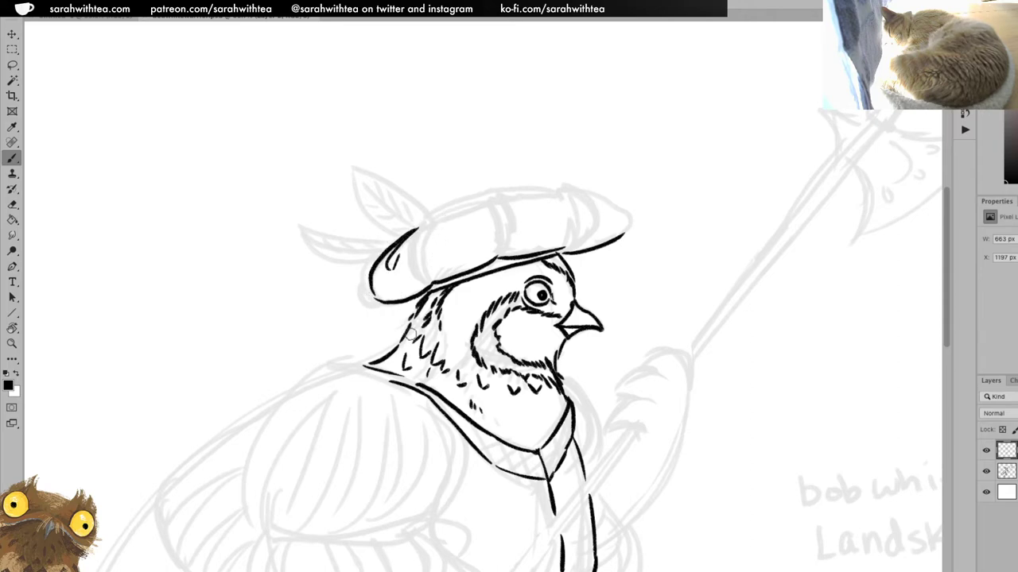
mouse_move(436, 220)
left_mouse_down()
mouse_move(411, 246)
mouse_move(440, 277)
mouse_move(435, 220)
mouse_move(419, 249)
mouse_move(438, 273)
left_mouse_up()
key("ctrl+z")
left_click_drag(437, 219, 494, 198)
key("ctrl+z")
mouse_move(438, 219)
left_mouse_down()
mouse_move(490, 204)
mouse_move(497, 261)
left_mouse_up()
mouse_move(494, 200)
left_mouse_down()
mouse_move(505, 225)
mouse_move(498, 259)
left_mouse_up()
left_click_drag(491, 200, 504, 207)
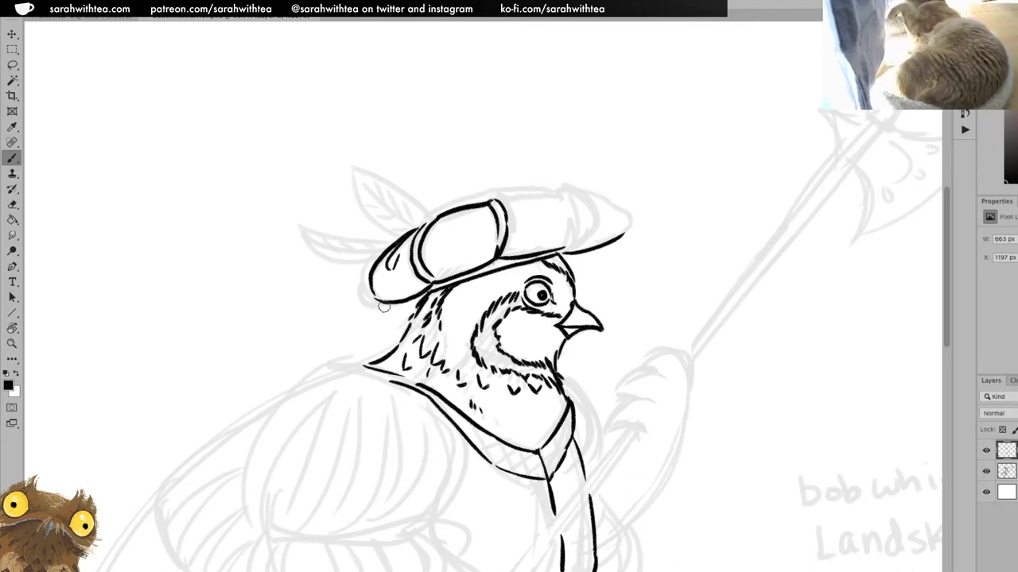
Ink the hat's front band, rounded front end and middle panel's upper edge, plus a second contour around the back end
left_click_drag(564, 194, 572, 236)
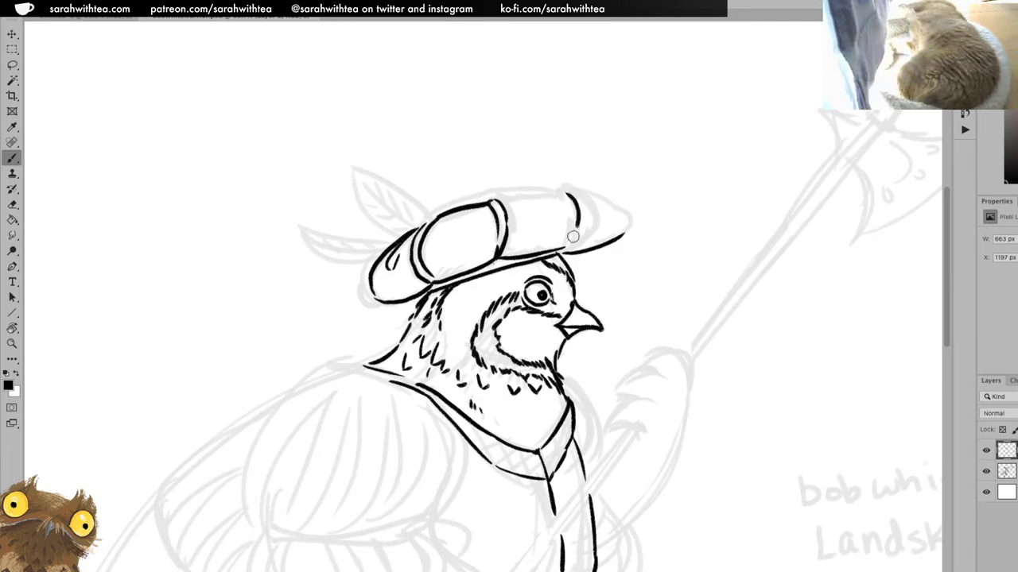
left_click_drag(569, 193, 584, 232)
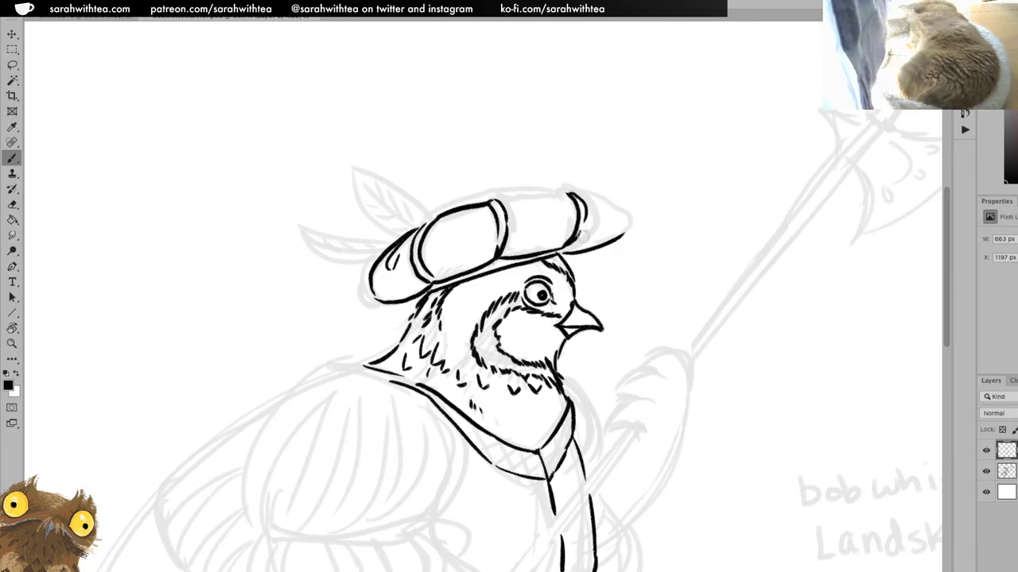
mouse_move(574, 192)
left_mouse_down()
mouse_move(615, 200)
mouse_move(622, 233)
left_mouse_up()
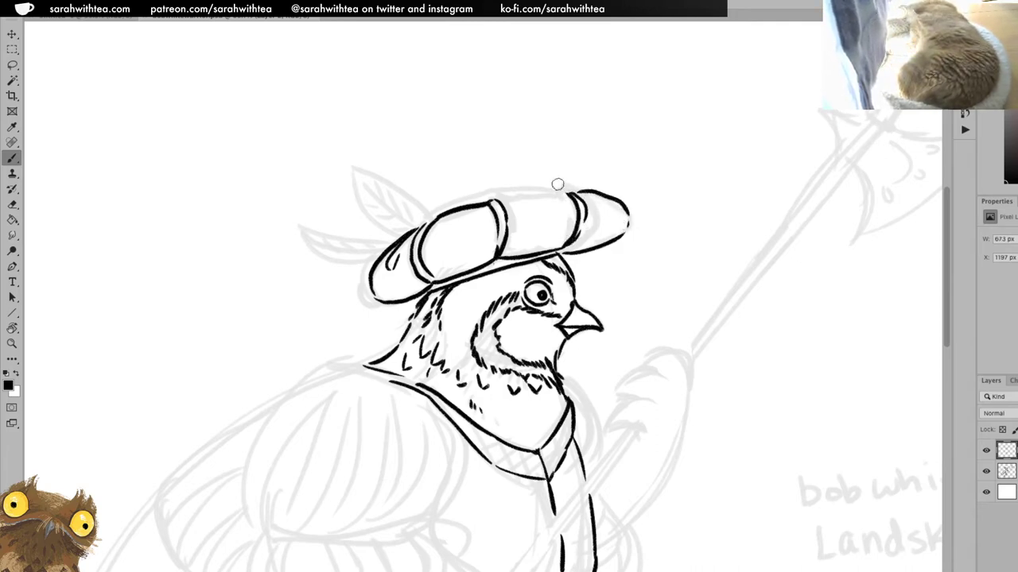
left_click_drag(500, 199, 587, 194)
mouse_move(369, 263)
left_mouse_down()
mouse_move(362, 307)
mouse_move(384, 305)
left_mouse_up()
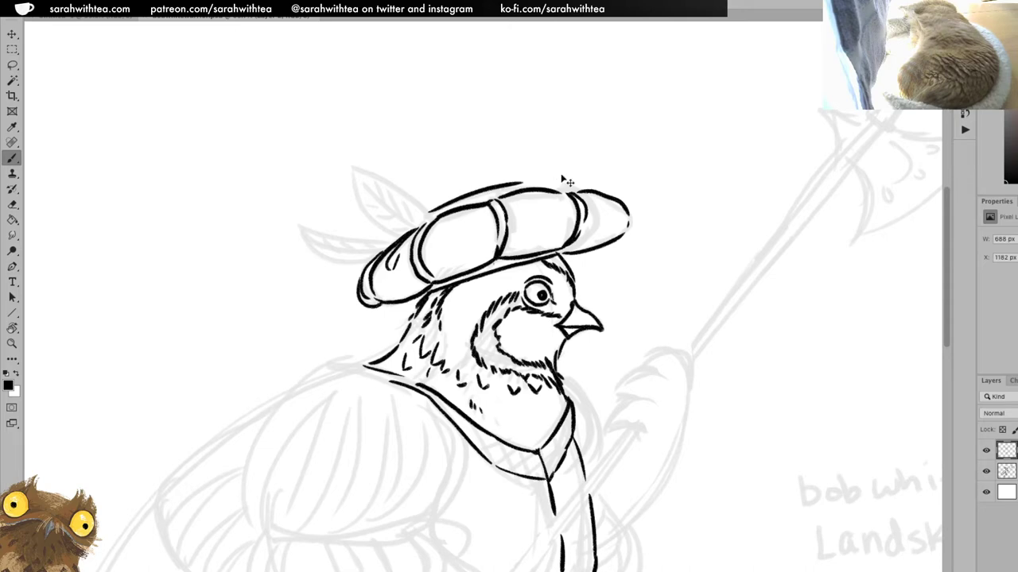
Redraw the hat crown's upper line above the rear panel and close the gap in the edge at the front band
key("z")
left_click(647, 311, "alt")
left_click(651, 335, "alt")
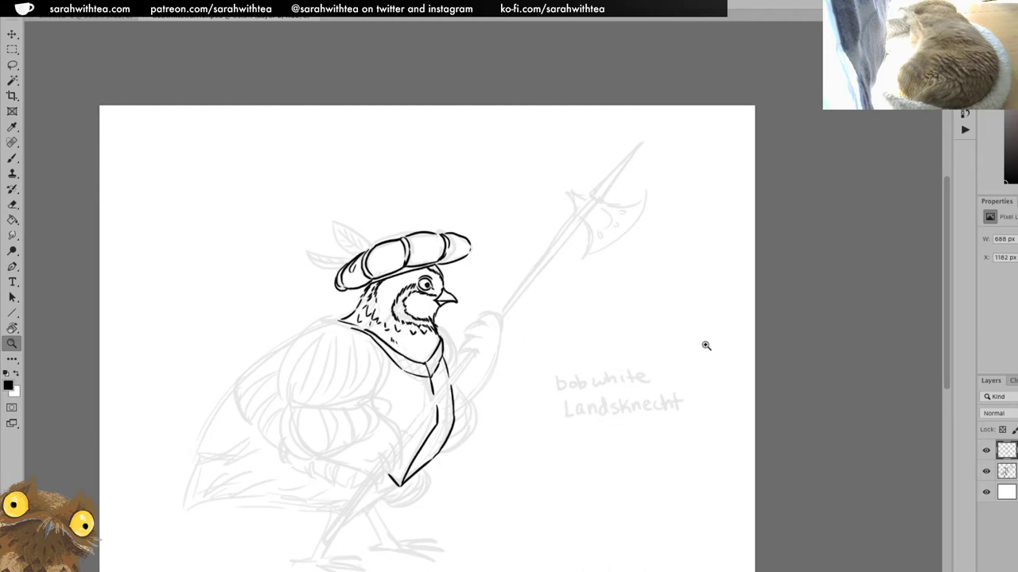
left_click(393, 235)
left_click(394, 236)
left_click(394, 237)
key("b")
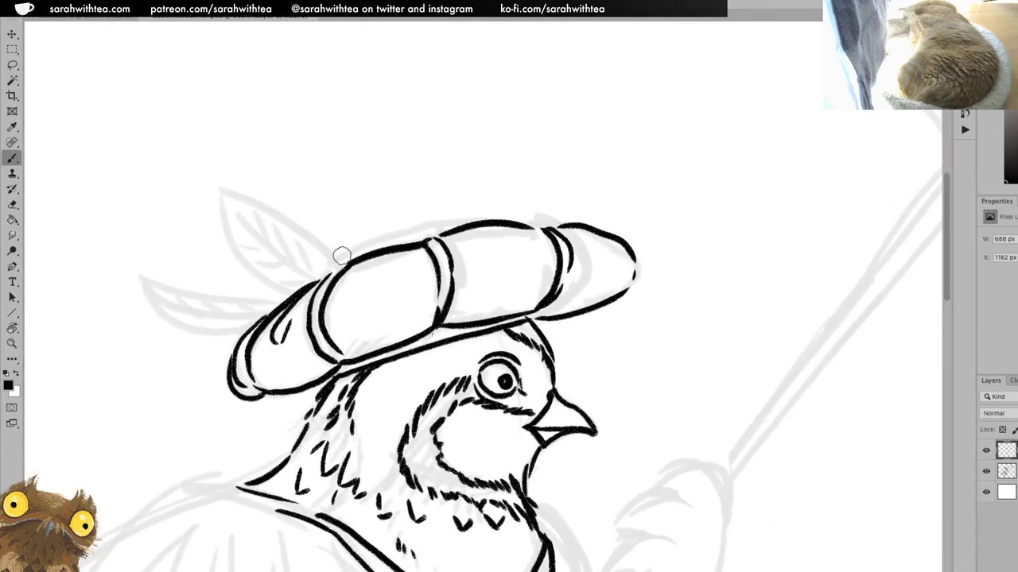
left_click_drag(343, 255, 476, 222)
key("ctrl+z")
mouse_move(336, 254)
left_mouse_down()
mouse_move(400, 232)
mouse_move(478, 222)
left_mouse_up()
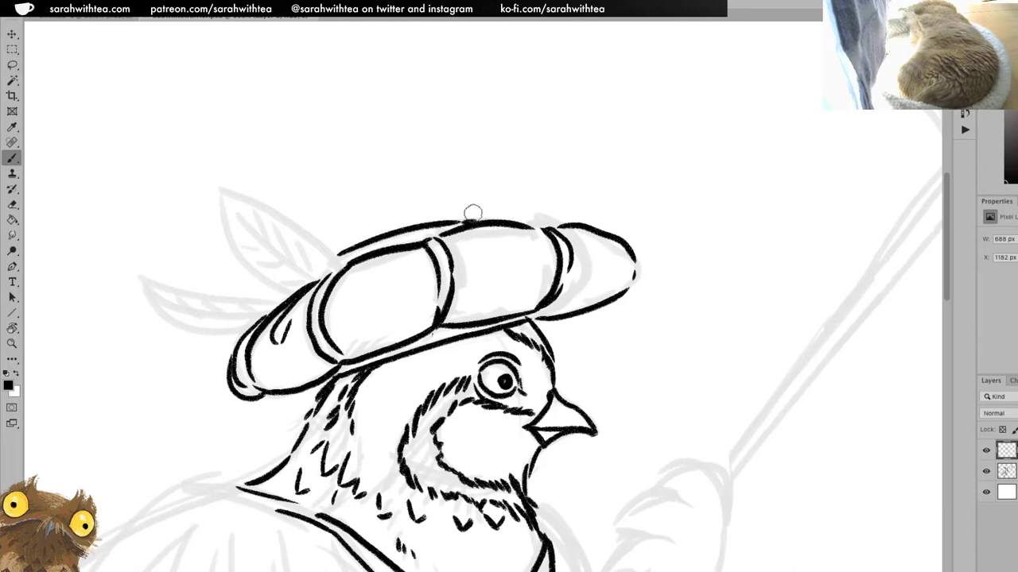
left_click_drag(536, 226, 554, 232)
Ink the lower hat feather's outline, central vein and short barb lines
mouse_move(267, 316)
left_mouse_down()
mouse_move(219, 320)
mouse_move(158, 295)
mouse_move(178, 291)
mouse_move(264, 302)
mouse_move(252, 319)
mouse_move(266, 321)
mouse_move(207, 332)
mouse_move(169, 324)
mouse_move(146, 301)
mouse_move(212, 320)
mouse_move(170, 281)
mouse_move(230, 315)
mouse_move(195, 316)
mouse_move(180, 296)
left_mouse_up()
key("super+z")
left_click_drag(238, 316, 216, 305)
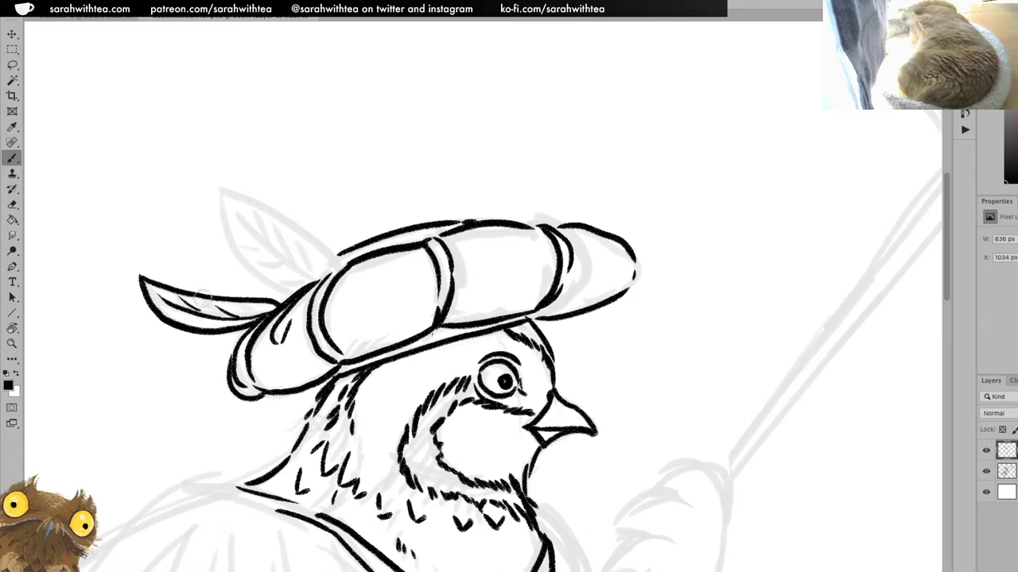
key("super+z")
key("super+z")
left_click_drag(195, 309, 173, 294)
mouse_move(229, 317)
left_mouse_down()
mouse_move(207, 300)
mouse_move(242, 306)
left_mouse_up()
Ink the upper hat feather's outline, central vein and angled barb lines
mouse_move(306, 291)
left_mouse_down()
mouse_move(277, 290)
mouse_move(239, 261)
mouse_move(220, 221)
mouse_move(218, 181)
mouse_move(318, 241)
mouse_move(332, 269)
left_mouse_up()
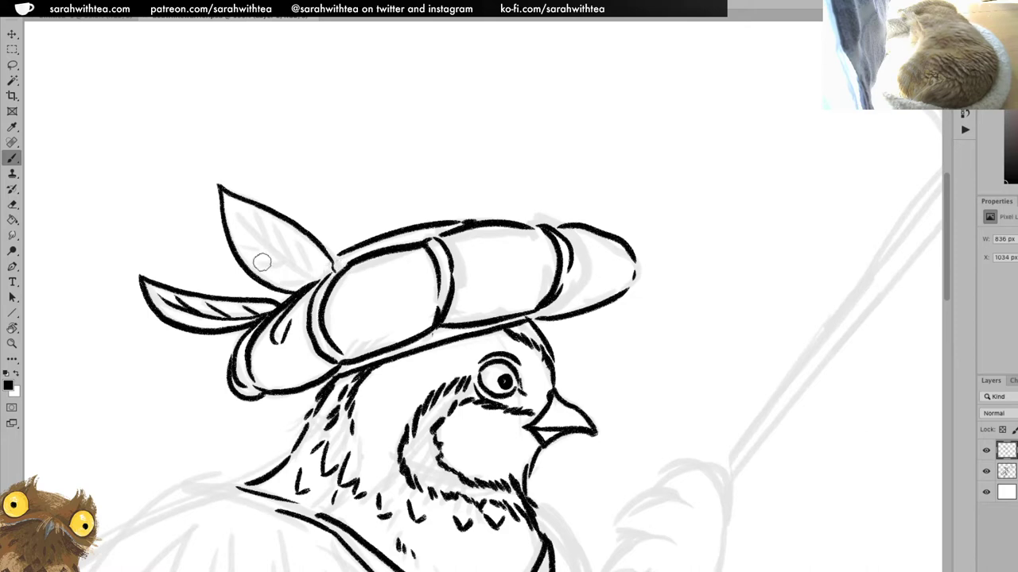
mouse_move(223, 196)
left_mouse_down()
mouse_move(293, 265)
mouse_move(319, 275)
left_mouse_up()
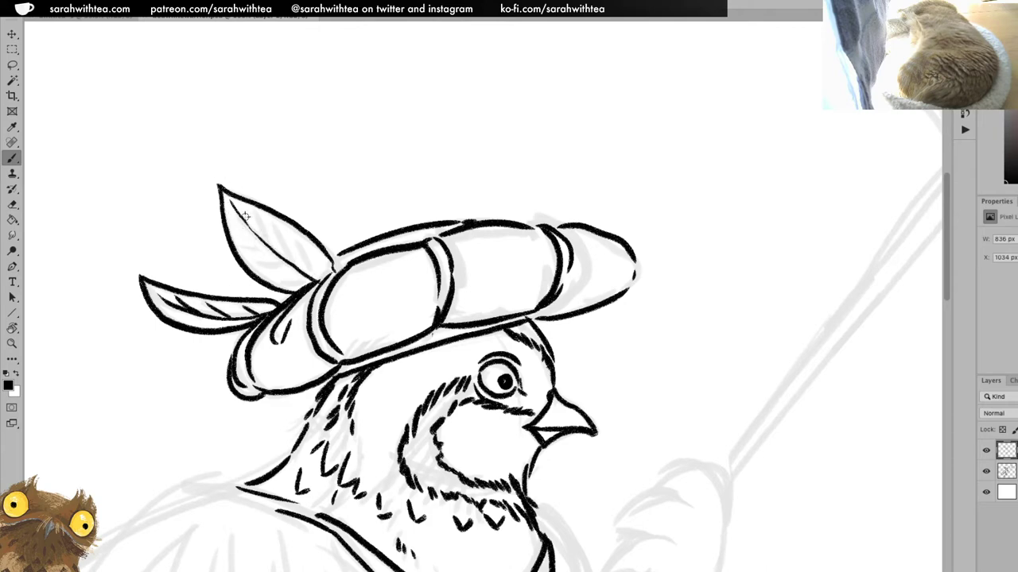
key("ctrl+z")
mouse_move(226, 199)
left_mouse_down()
mouse_move(287, 267)
mouse_move(318, 277)
left_mouse_up()
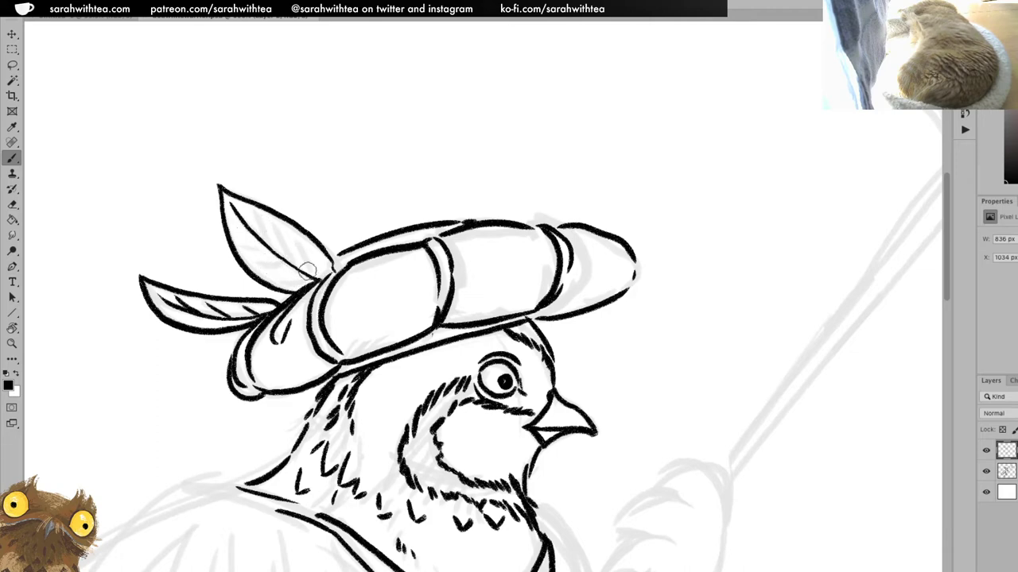
left_click_drag(313, 277, 299, 242)
mouse_move(292, 263)
left_mouse_down()
mouse_move(279, 230)
mouse_move(259, 216)
mouse_move(235, 239)
mouse_move(297, 271)
left_mouse_up()
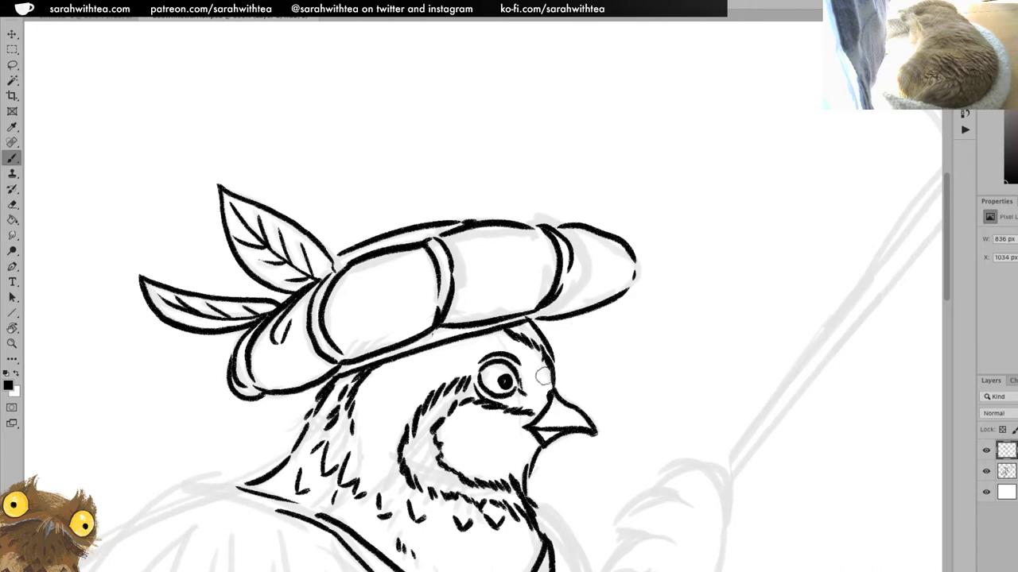
Ink the outer contour of the large shoulder puff from the neckline around its back and front to the lower edge
scroll(492, 428, "down", 10)
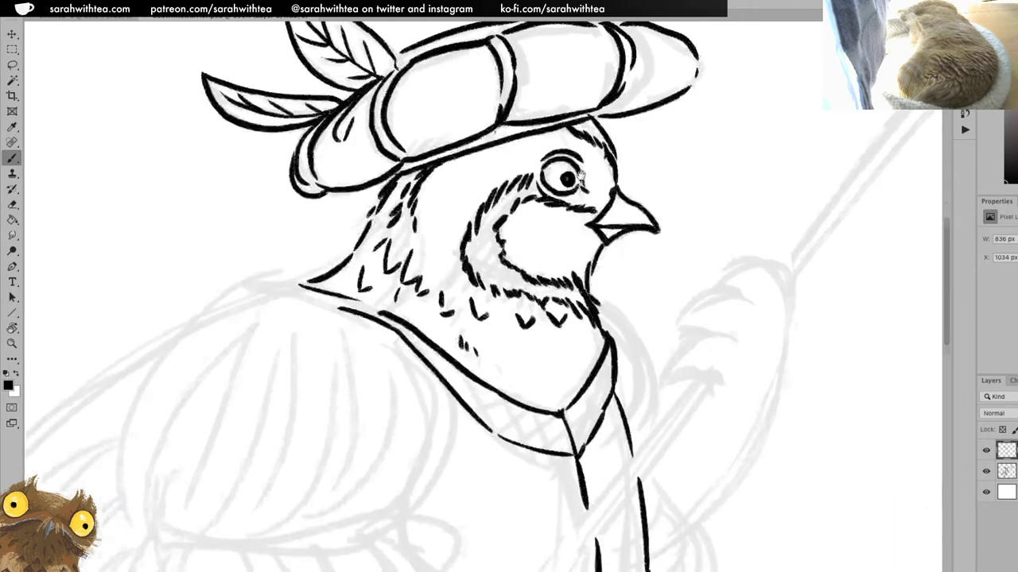
key("z")
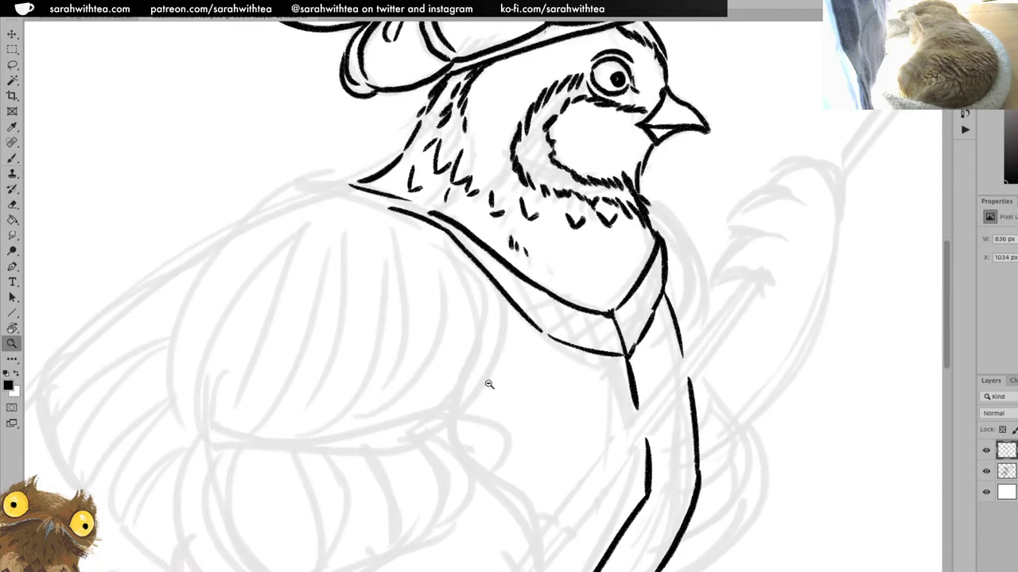
left_click(484, 381, "alt")
left_click(503, 383, "alt")
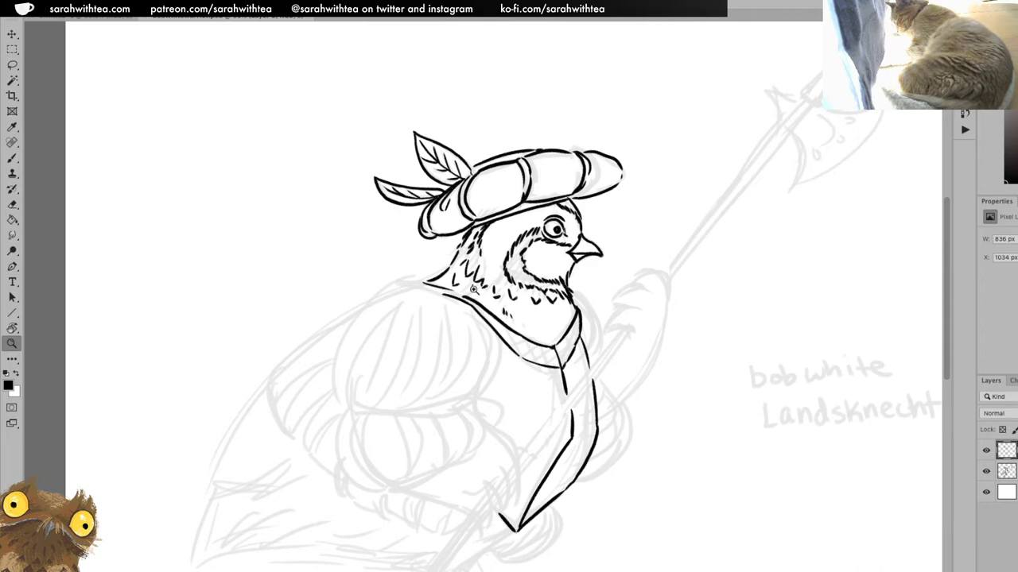
key("b")
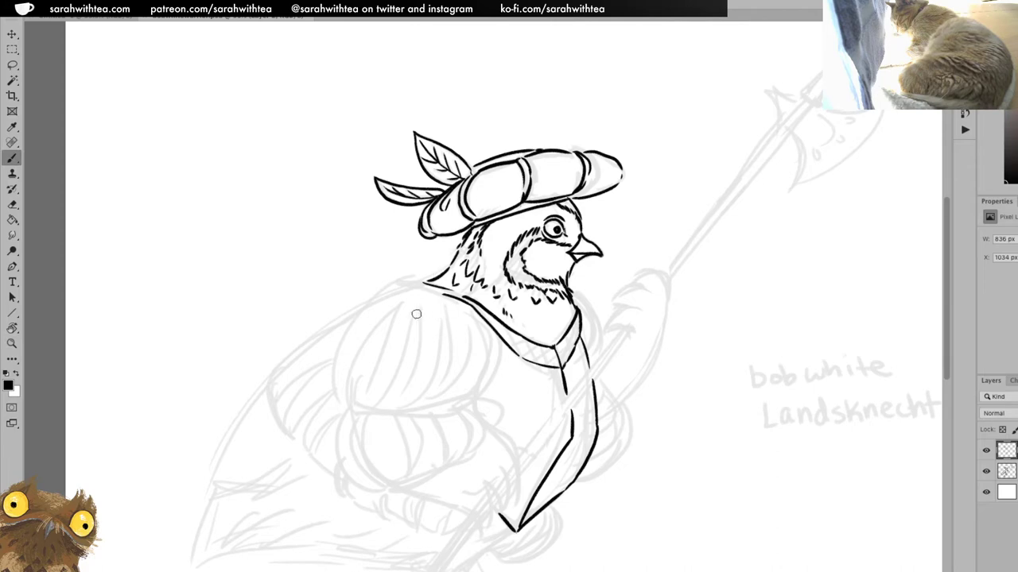
mouse_move(354, 406)
left_mouse_down()
mouse_move(322, 376)
mouse_move(404, 292)
left_mouse_up()
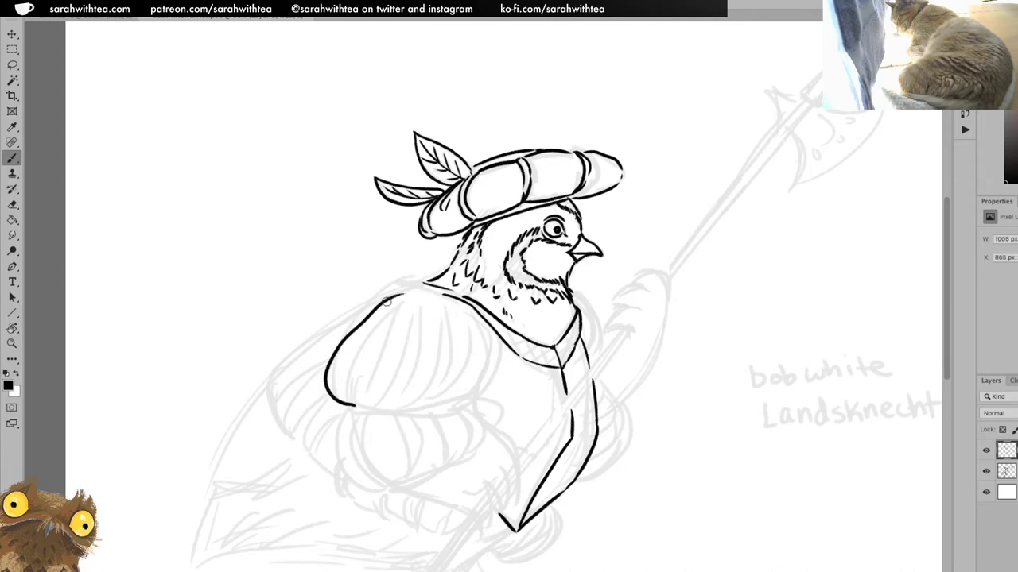
key("ctrl+z")
mouse_move(424, 281)
left_mouse_down()
mouse_move(390, 284)
mouse_move(351, 317)
mouse_move(335, 354)
mouse_move(356, 410)
left_mouse_up()
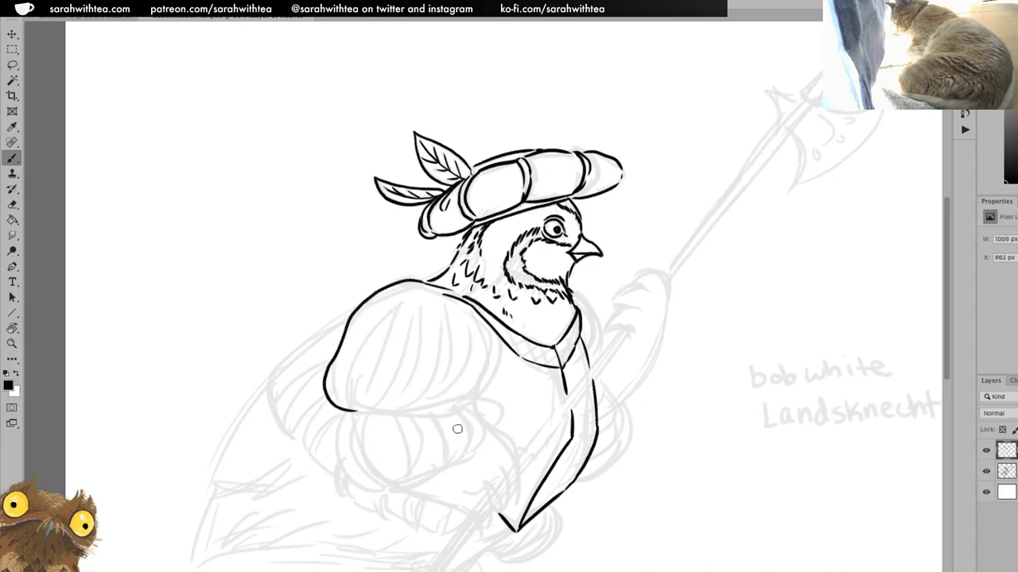
mouse_move(446, 411)
left_mouse_down()
mouse_move(474, 402)
mouse_move(494, 369)
mouse_move(487, 319)
mouse_move(465, 412)
left_mouse_up()
key("ctrl+z")
Ink the curved fold lines on the back half of the shoulder puff, running from its top to its lower edge
mouse_move(355, 405)
left_mouse_down()
mouse_move(364, 344)
mouse_move(409, 296)
mouse_move(427, 300)
left_mouse_up()
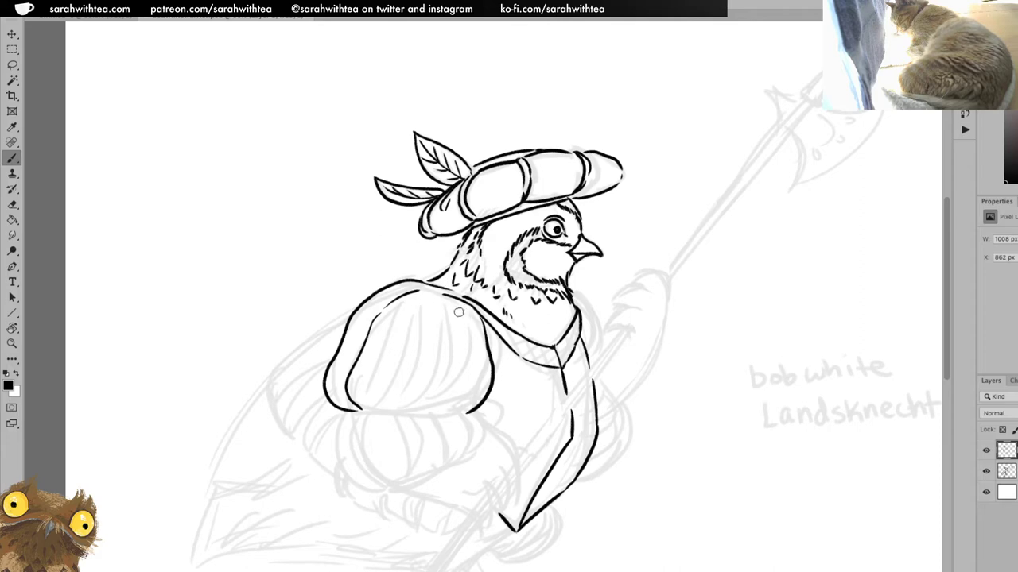
key("ctrl+z")
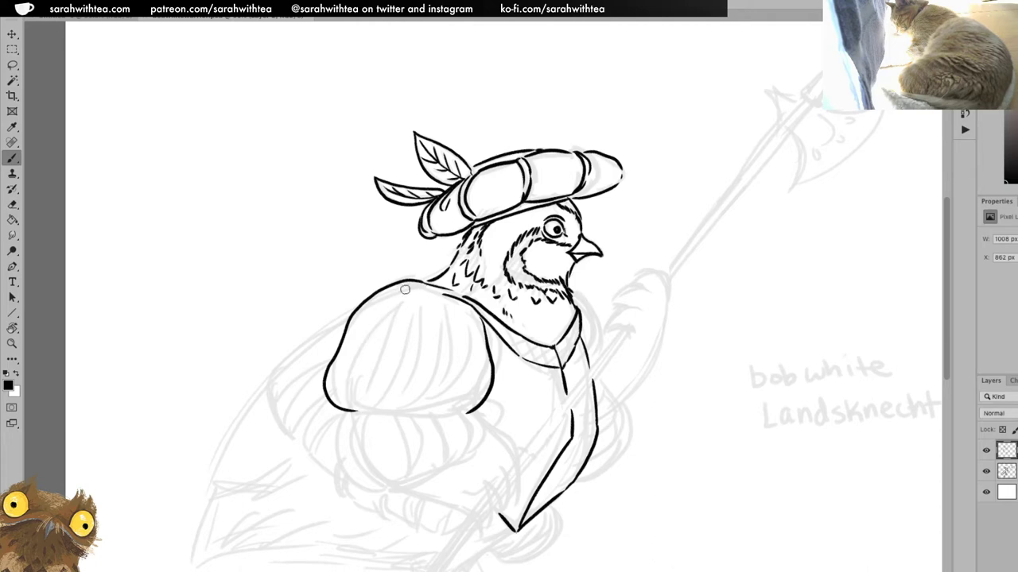
mouse_move(416, 285)
left_mouse_down()
mouse_move(371, 326)
mouse_move(348, 387)
mouse_move(367, 397)
mouse_move(389, 330)
mouse_move(440, 281)
left_mouse_up()
key("ctrl+z")
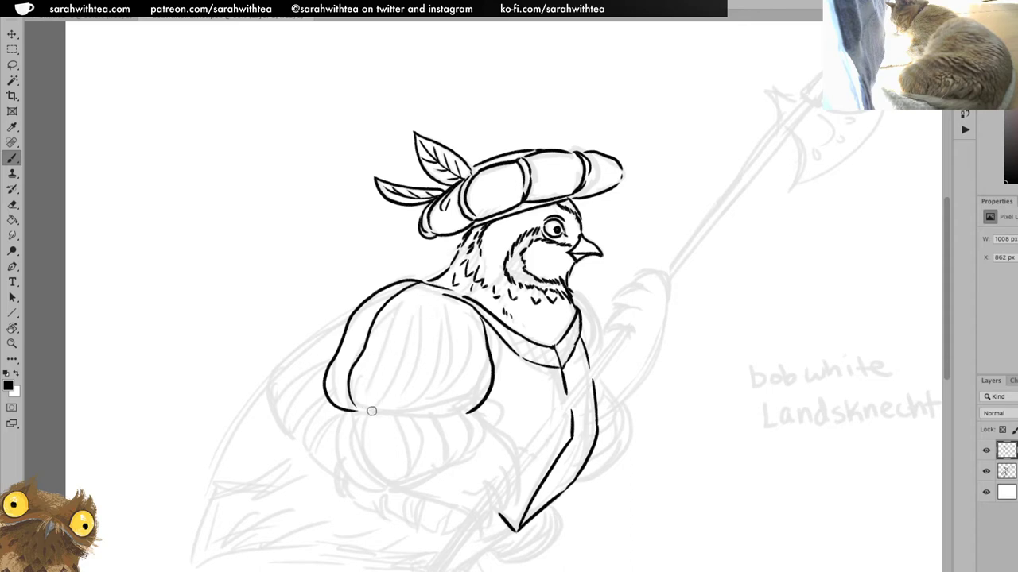
mouse_move(366, 411)
left_mouse_down()
mouse_move(391, 319)
mouse_move(428, 284)
mouse_move(394, 395)
mouse_move(368, 416)
mouse_move(378, 427)
mouse_move(371, 416)
mouse_move(386, 406)
mouse_move(401, 360)
left_mouse_up()
key("ctrl+z")
key("ctrl+z")
left_click_drag(375, 414, 439, 284)
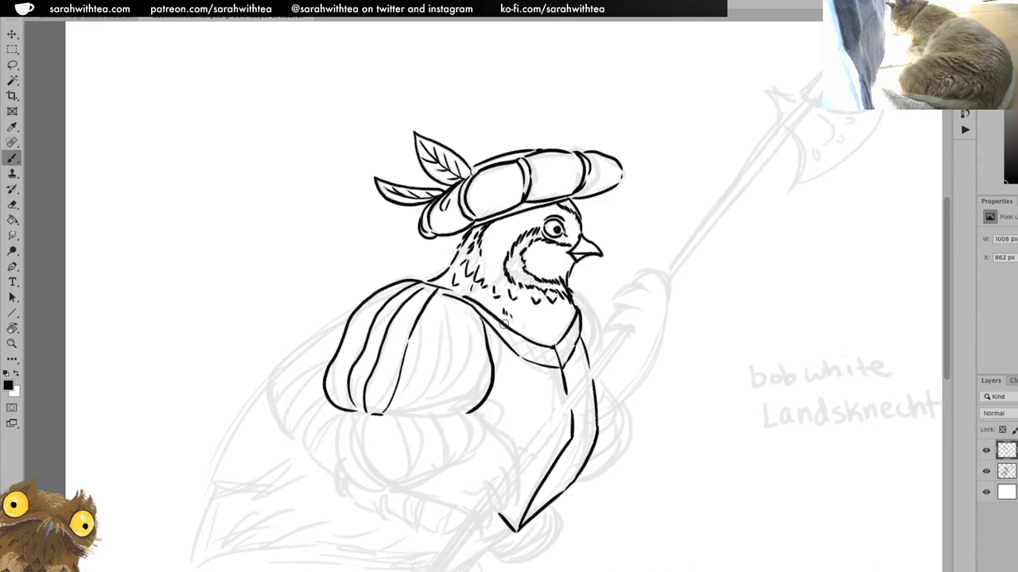
Ink the curved fold lines on the front half of the shoulder puff and join its scalloped lower edge
mouse_move(463, 304)
left_mouse_down()
mouse_move(475, 352)
mouse_move(459, 406)
left_mouse_up()
key("ctrl+z")
mouse_move(473, 325)
left_mouse_down()
mouse_move(477, 375)
mouse_move(452, 416)
left_mouse_up()
mouse_move(454, 299)
left_mouse_down()
mouse_move(455, 382)
mouse_move(430, 420)
left_mouse_up()
key("ctrl+z")
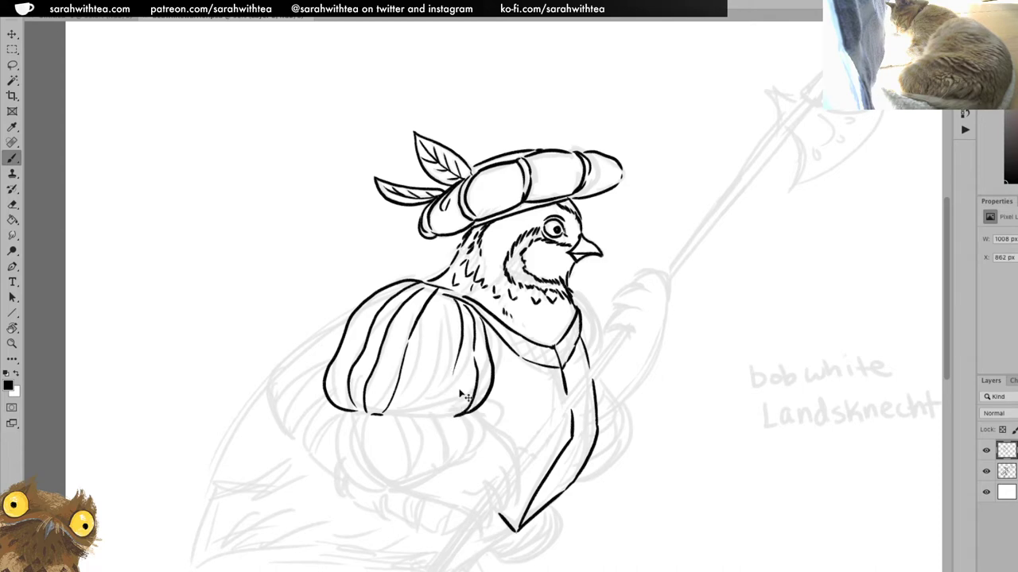
mouse_move(450, 376)
left_mouse_down()
mouse_move(445, 405)
mouse_move(411, 416)
left_mouse_up()
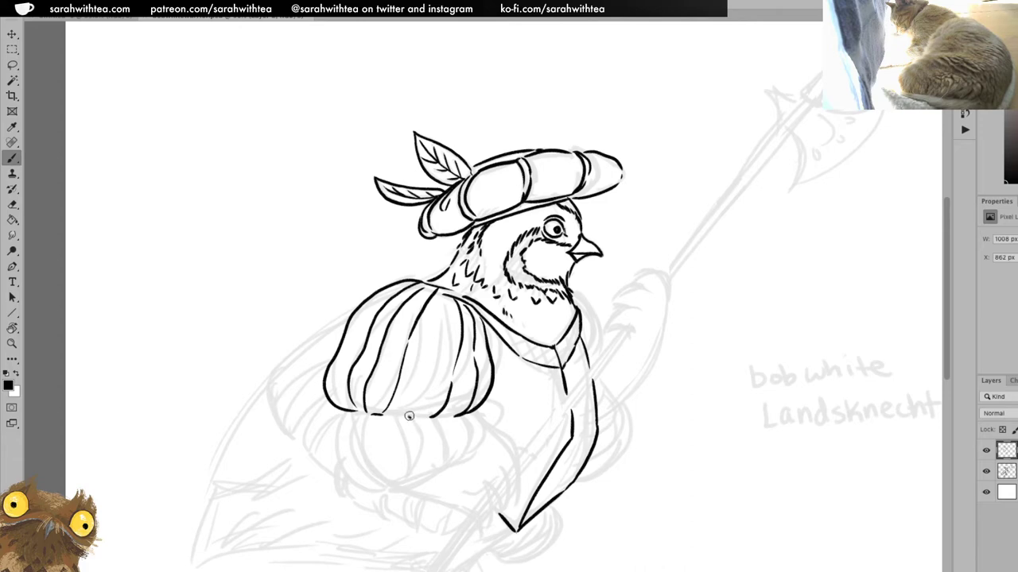
mouse_move(440, 291)
left_mouse_down()
mouse_move(416, 401)
mouse_move(394, 432)
mouse_move(419, 384)
mouse_move(397, 420)
mouse_move(448, 394)
mouse_move(436, 373)
mouse_move(454, 409)
mouse_move(400, 415)
mouse_move(448, 413)
mouse_move(433, 425)
mouse_move(403, 416)
mouse_move(460, 413)
left_mouse_up()
key("ctrl+z")
key("ctrl+z")
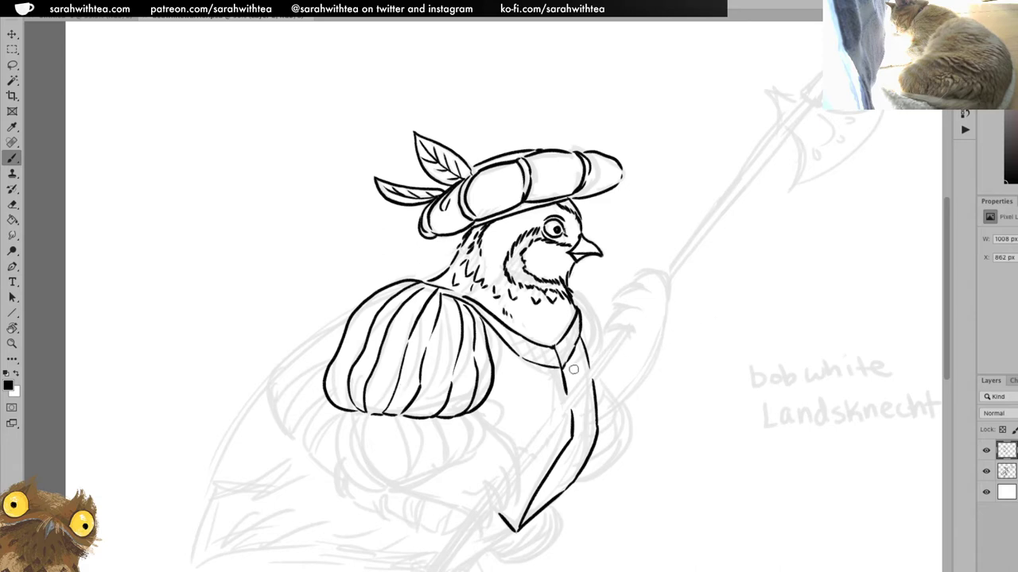
Add small slash marks down the two middle stripes of the shoulder puff
left_click_drag(372, 386, 384, 402)
mouse_move(380, 362)
left_mouse_down()
mouse_move(385, 378)
mouse_move(406, 321)
left_mouse_up()
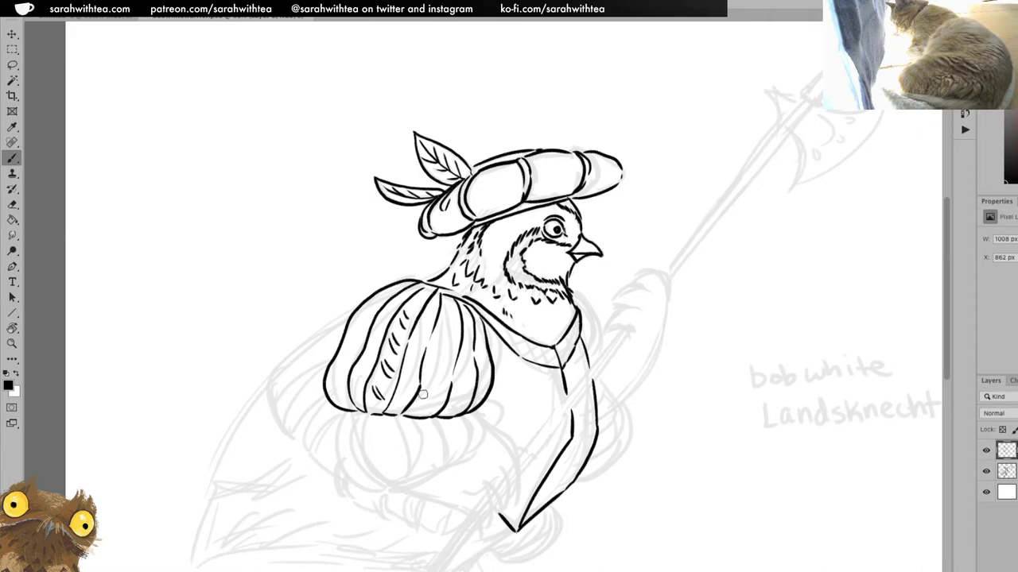
left_click_drag(428, 393, 432, 405)
left_click_drag(428, 369, 446, 378)
mouse_move(435, 334)
left_mouse_down()
mouse_move(451, 350)
mouse_move(454, 325)
left_mouse_up()
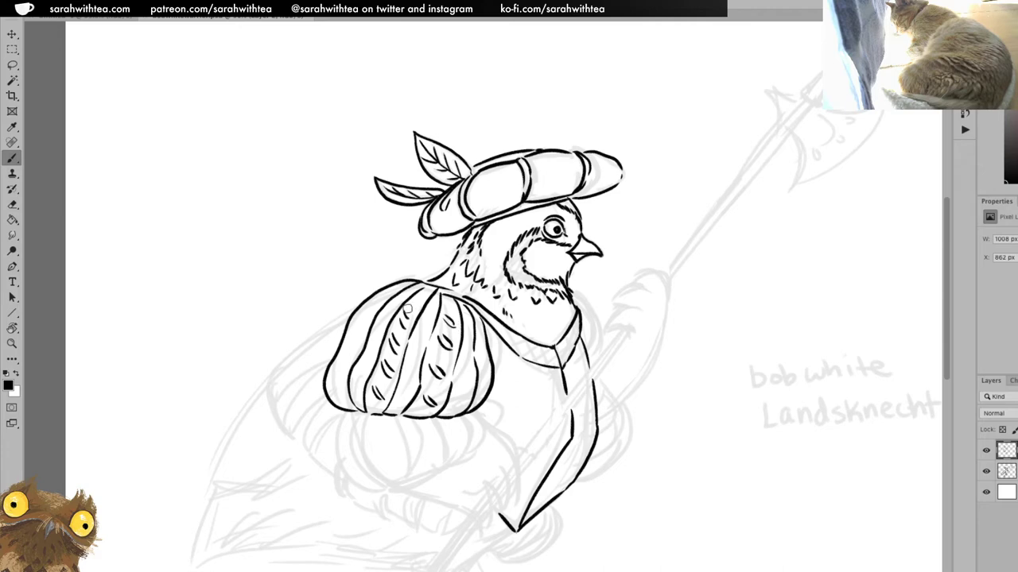
Add small slash marks down the front and back outer stripes of the shoulder puff
left_click_drag(482, 370, 487, 383)
left_click_drag(476, 348, 481, 362)
left_click_drag(332, 383, 342, 394)
mouse_move(334, 367)
left_mouse_down()
mouse_move(338, 378)
mouse_move(363, 320)
left_mouse_up()
left_click_drag(365, 309, 378, 304)
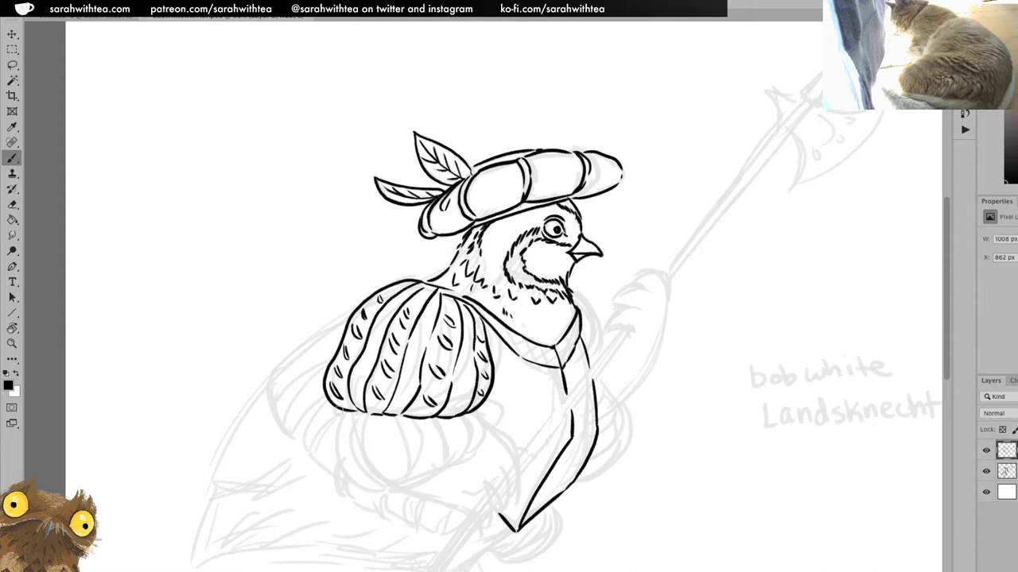
Ink the outline of the lower sleeve puff beneath the shoulder puff, including the small rounded folds at its front
left_click_drag(337, 416, 358, 487)
key("ctrl+z")
mouse_move(343, 413)
left_mouse_down()
mouse_move(333, 462)
mouse_move(355, 488)
mouse_move(410, 494)
mouse_move(394, 488)
mouse_move(408, 481)
mouse_move(410, 441)
left_mouse_up()
key("ctrl+z")
mouse_move(485, 407)
left_mouse_down()
mouse_move(500, 404)
mouse_move(459, 455)
left_mouse_up()
mouse_move(475, 410)
left_mouse_down()
mouse_move(454, 458)
mouse_move(480, 453)
mouse_move(464, 444)
mouse_move(462, 457)
mouse_move(390, 493)
left_mouse_up()
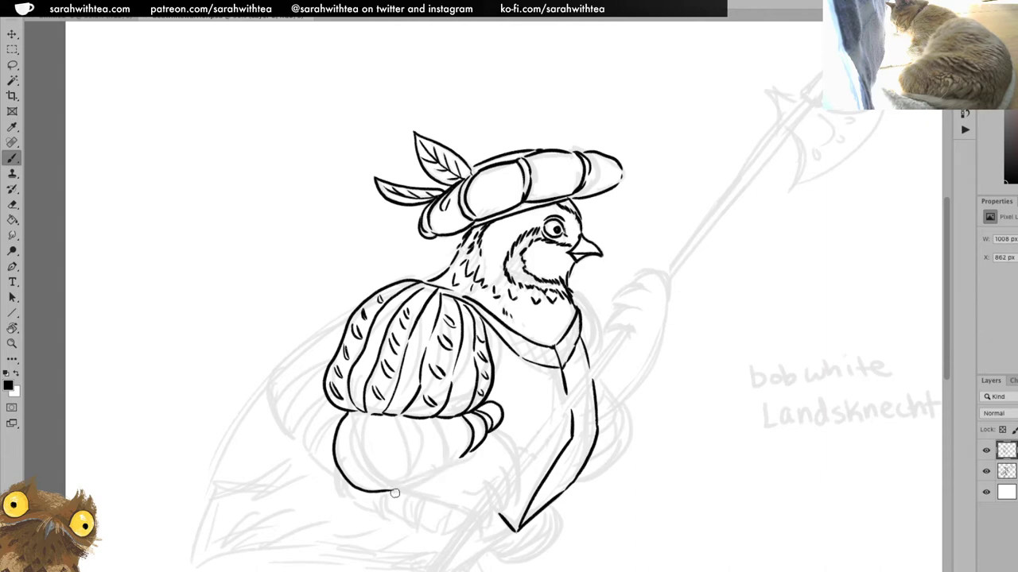
left_click_drag(392, 492, 471, 453)
key("ctrl+z")
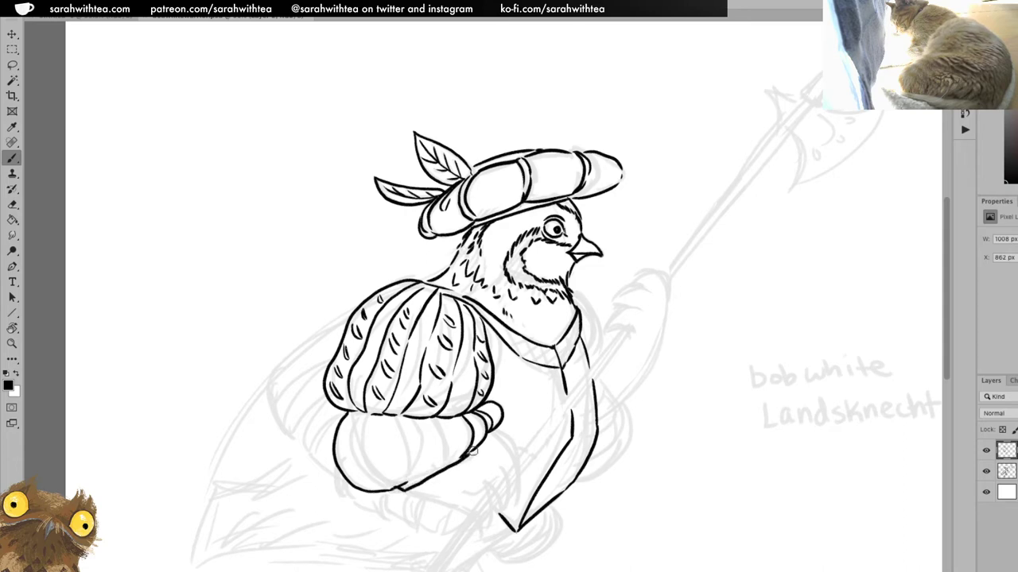
Ink the curved fold lines across the lower sleeve puff, running from its upper edge towards its bottom point
key("ctrl+z")
left_click_drag(415, 477, 428, 453)
key("ctrl+z")
left_click_drag(452, 418, 453, 456)
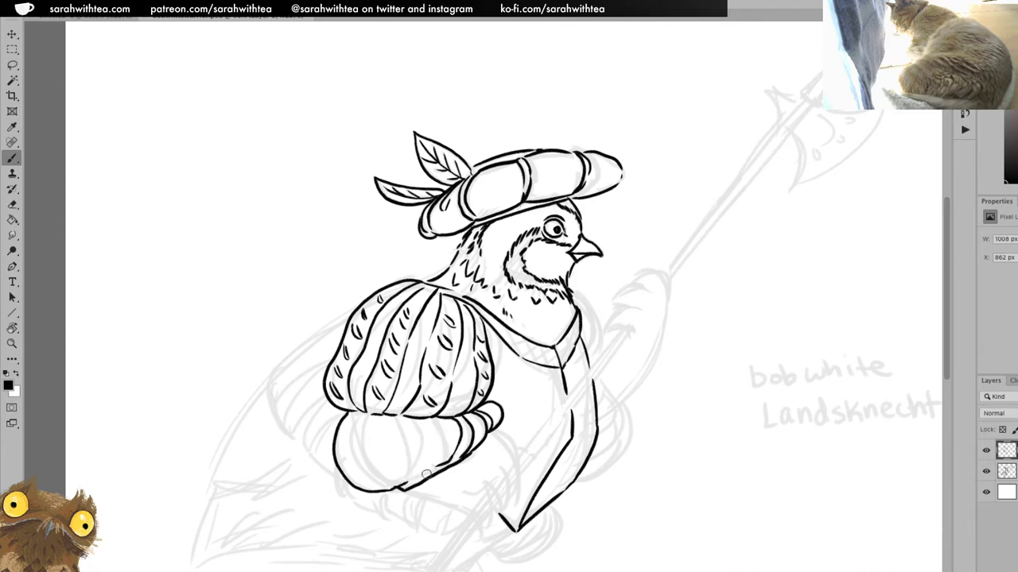
mouse_move(426, 469)
left_mouse_down()
mouse_move(435, 441)
mouse_move(427, 420)
left_mouse_up()
mouse_move(429, 471)
left_mouse_down()
mouse_move(404, 484)
mouse_move(426, 471)
left_mouse_up()
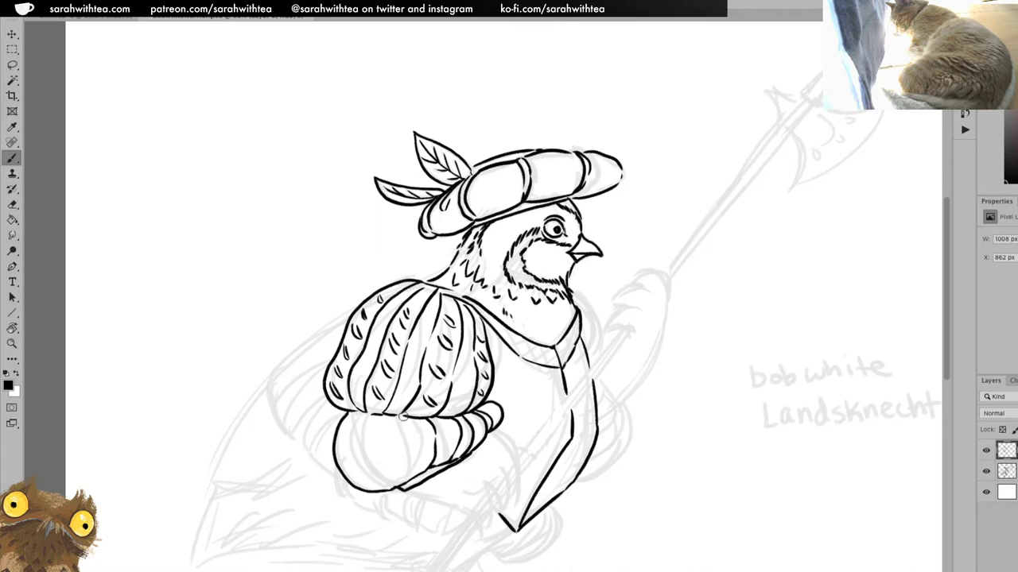
mouse_move(412, 417)
left_mouse_down()
mouse_move(416, 463)
mouse_move(404, 482)
left_mouse_up()
mouse_move(357, 415)
left_mouse_down()
mouse_move(351, 442)
mouse_move(391, 485)
mouse_move(379, 479)
mouse_move(402, 486)
left_mouse_up()
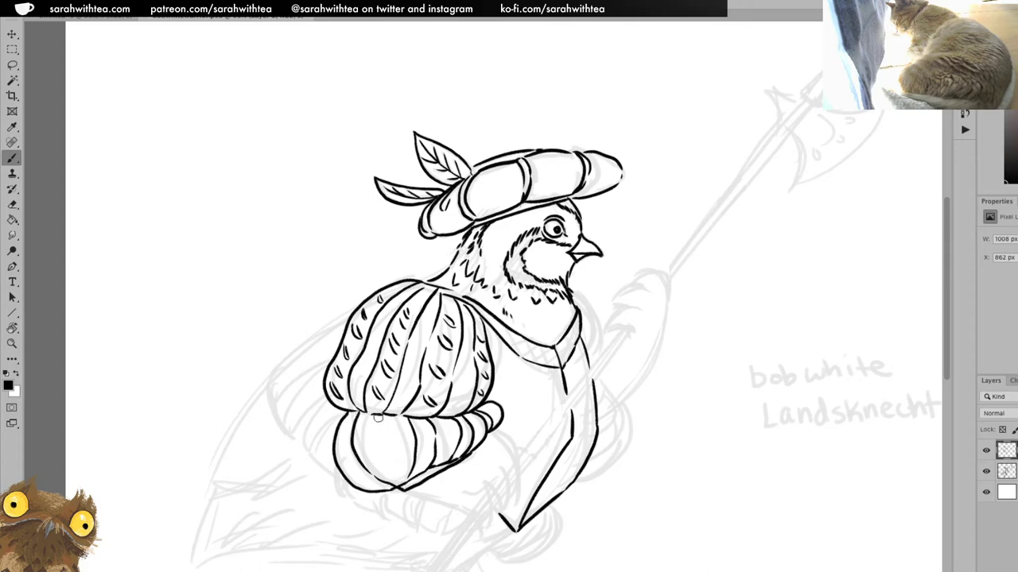
left_click_drag(372, 412, 400, 488)
left_click_drag(396, 412, 404, 488)
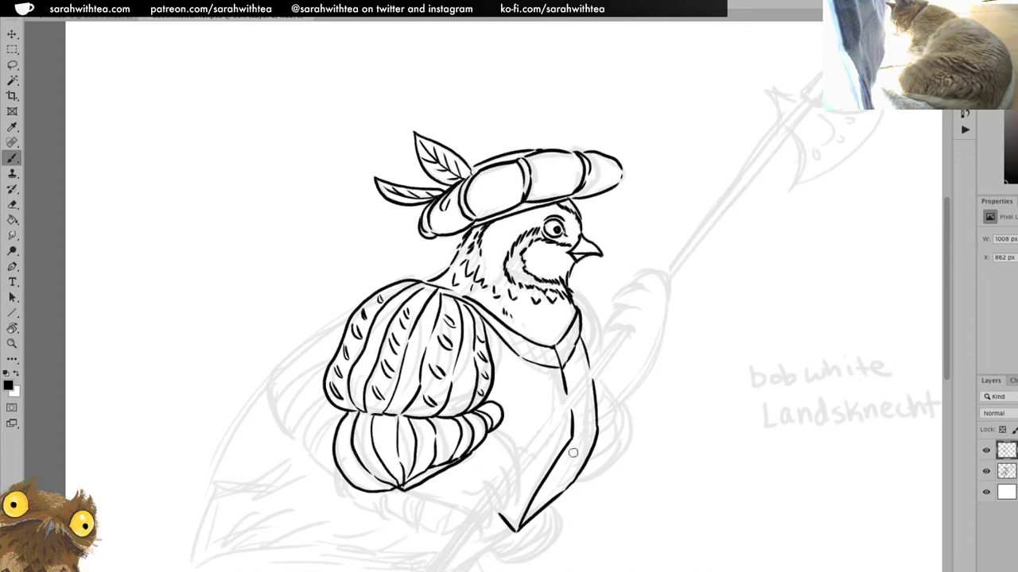
key("ctrl+z")
left_click_drag(388, 416, 402, 484)
mouse_move(361, 481)
left_mouse_down()
mouse_move(374, 484)
mouse_move(351, 458)
left_mouse_up()
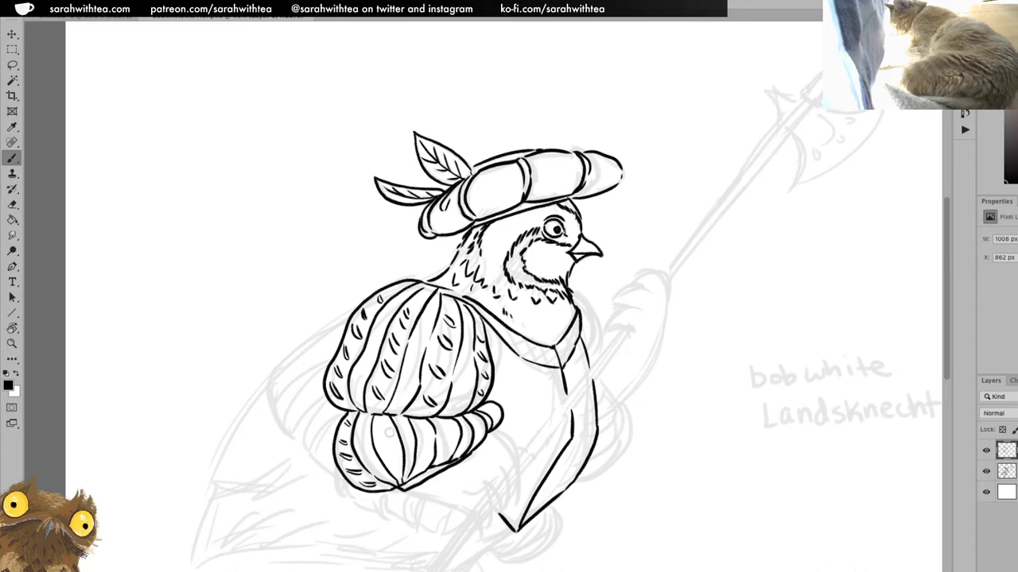
mouse_move(379, 425)
left_mouse_down()
mouse_move(393, 430)
mouse_move(397, 462)
left_mouse_up()
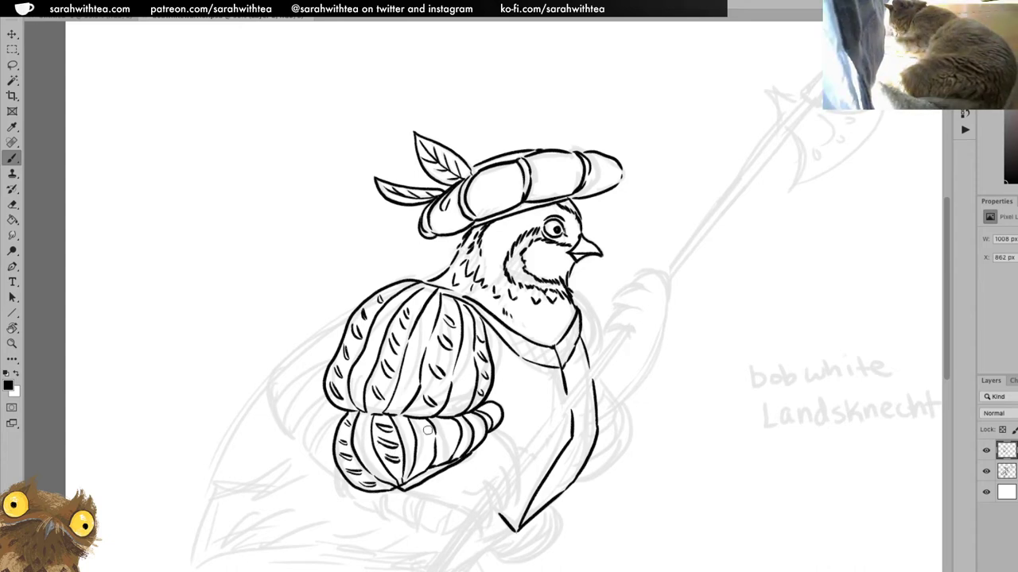
left_click_drag(418, 423, 427, 458)
left_click_drag(427, 448, 432, 455)
key("ctrl+z")
key("ctrl+z")
key("ctrl+z")
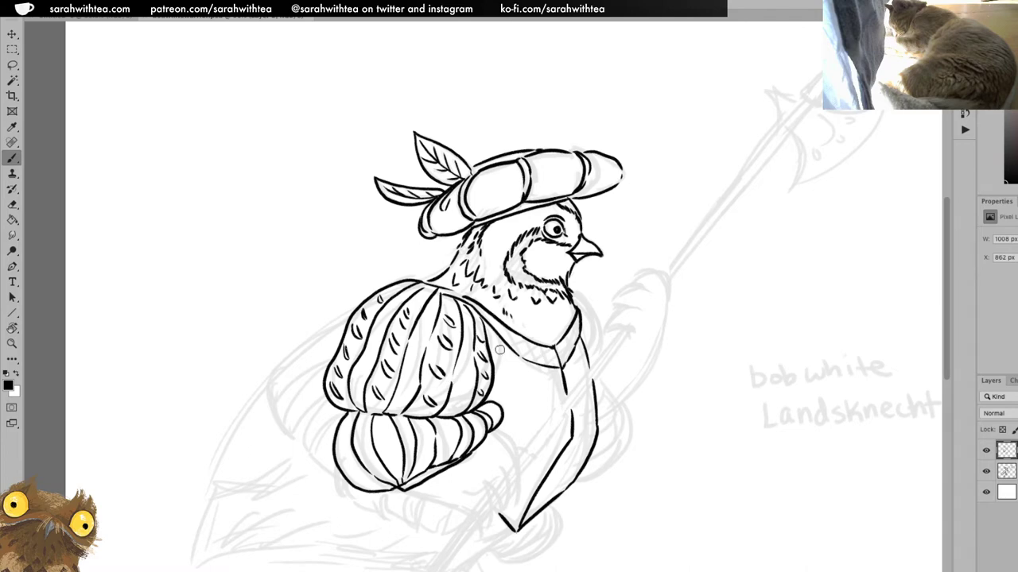
key("ctrl+z")
key("ctrl+z")
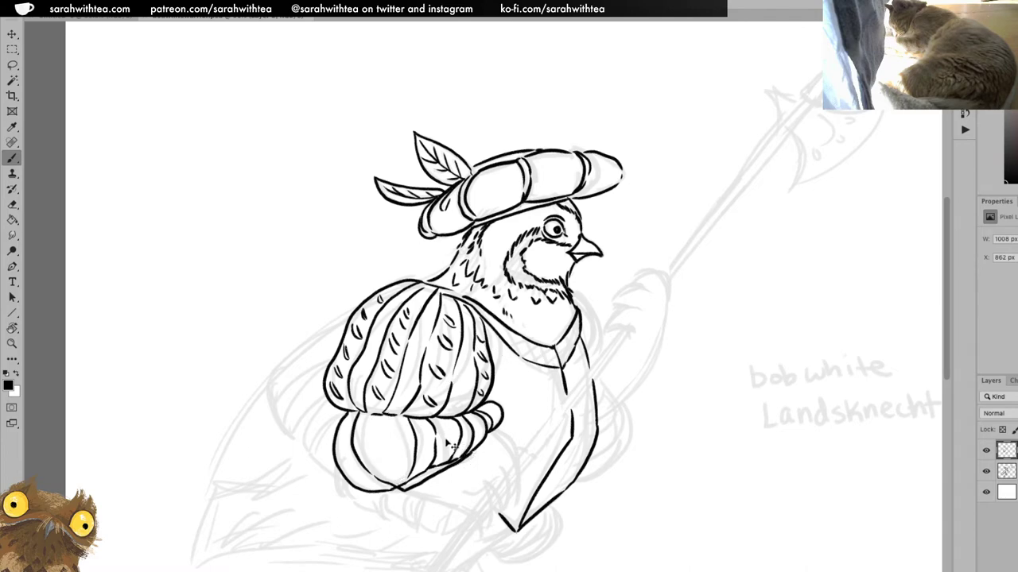
Ink additional fold lines on the lower sleeve puff, dividing its front, middle and back into narrower stripes
mouse_move(434, 417)
left_mouse_down()
mouse_move(441, 458)
mouse_move(429, 467)
left_mouse_up()
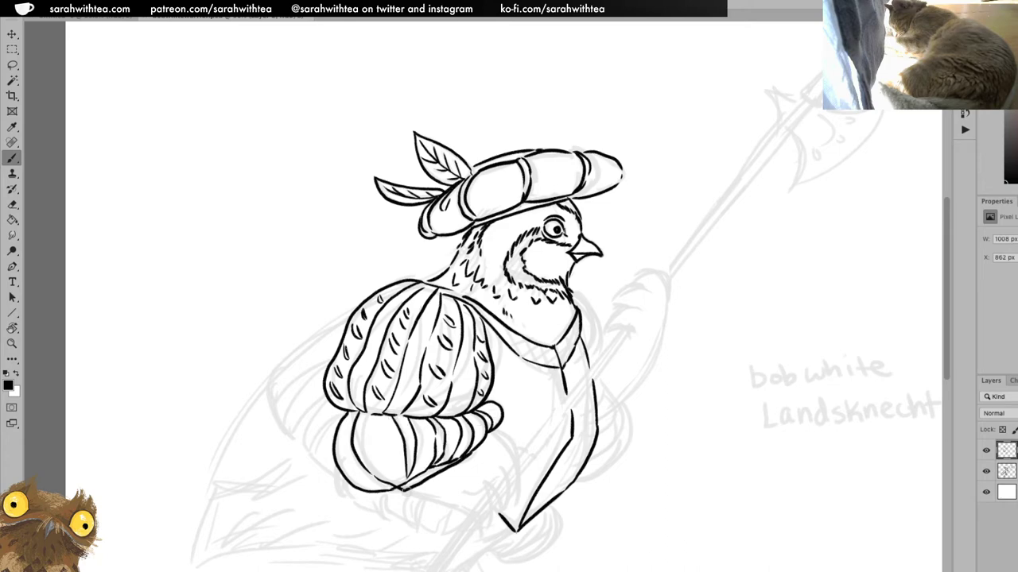
left_click_drag(392, 416, 394, 455)
key("ctrl+z")
mouse_move(392, 413)
left_mouse_down()
mouse_move(400, 483)
mouse_move(369, 458)
mouse_move(368, 419)
left_mouse_up()
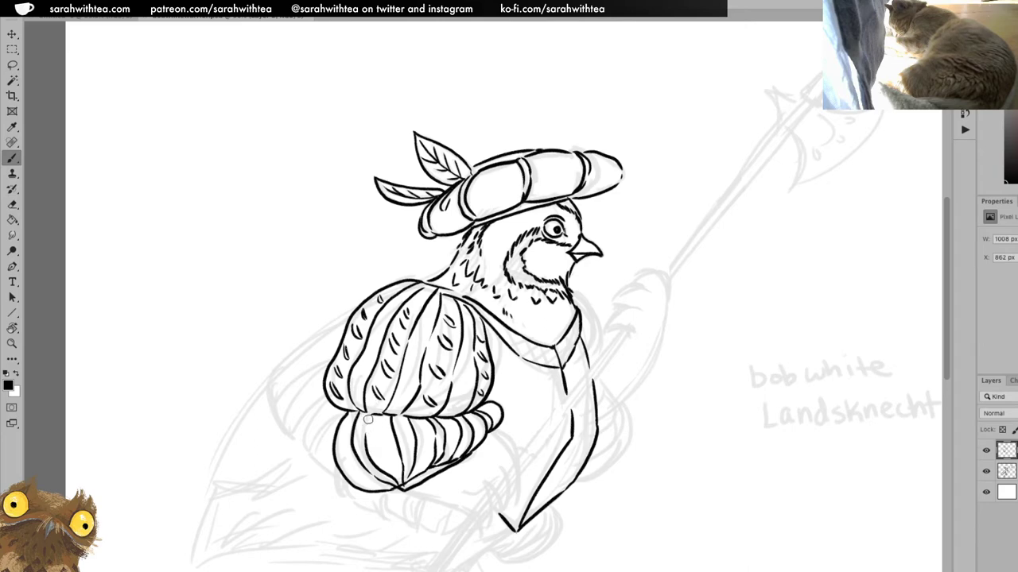
left_click_drag(378, 412, 368, 436)
Add small slash marks down the alternating stripes of the lower sleeve puff, from the back stripe to the front tip
left_click_drag(375, 426, 393, 463)
mouse_move(341, 437)
left_mouse_down()
mouse_move(358, 455)
mouse_move(347, 466)
mouse_move(375, 484)
left_mouse_up()
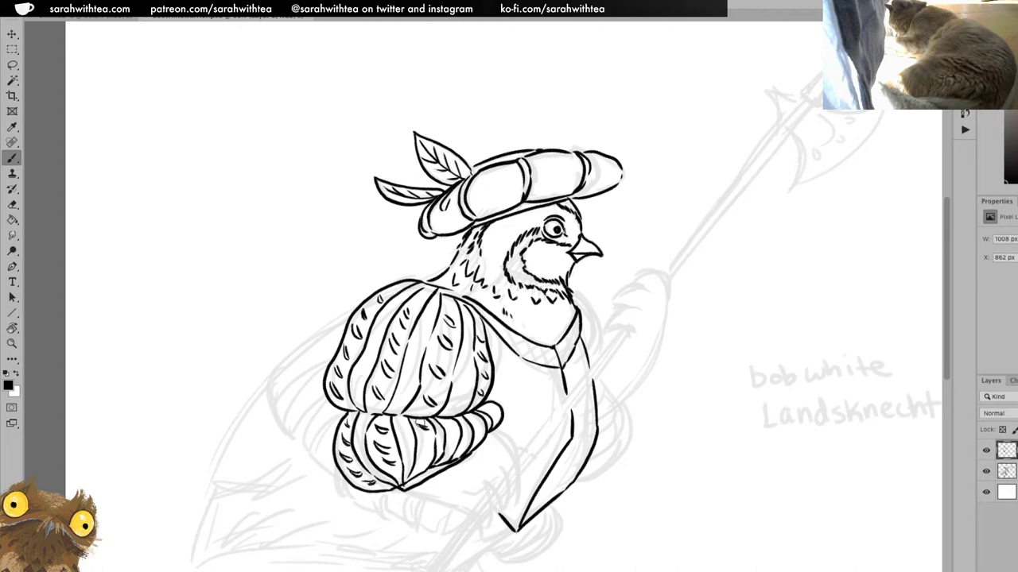
left_click_drag(421, 438, 430, 461)
left_click_drag(442, 420, 452, 428)
mouse_move(450, 415)
left_mouse_down()
mouse_move(480, 433)
mouse_move(481, 420)
left_mouse_up()
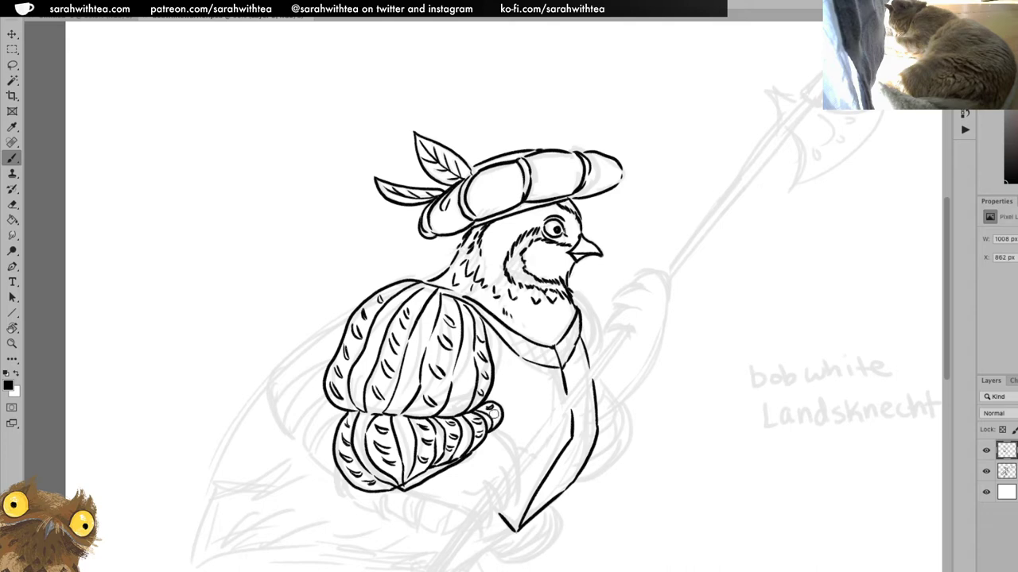
left_click_drag(489, 408, 495, 422)
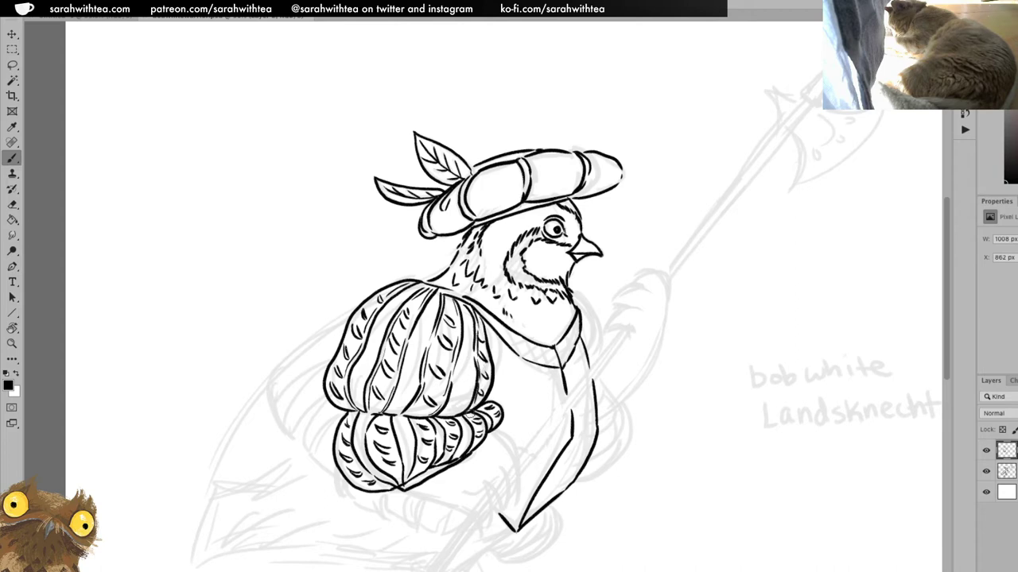
Double the fold lines beside the slashed stripes of the lower sleeve puff with thin parallel strokes
left_click_drag(388, 418, 400, 481)
mouse_move(374, 417)
left_mouse_down()
mouse_move(374, 461)
mouse_move(403, 488)
left_mouse_up()
mouse_move(353, 410)
left_mouse_down()
mouse_move(350, 452)
mouse_move(381, 487)
left_mouse_up()
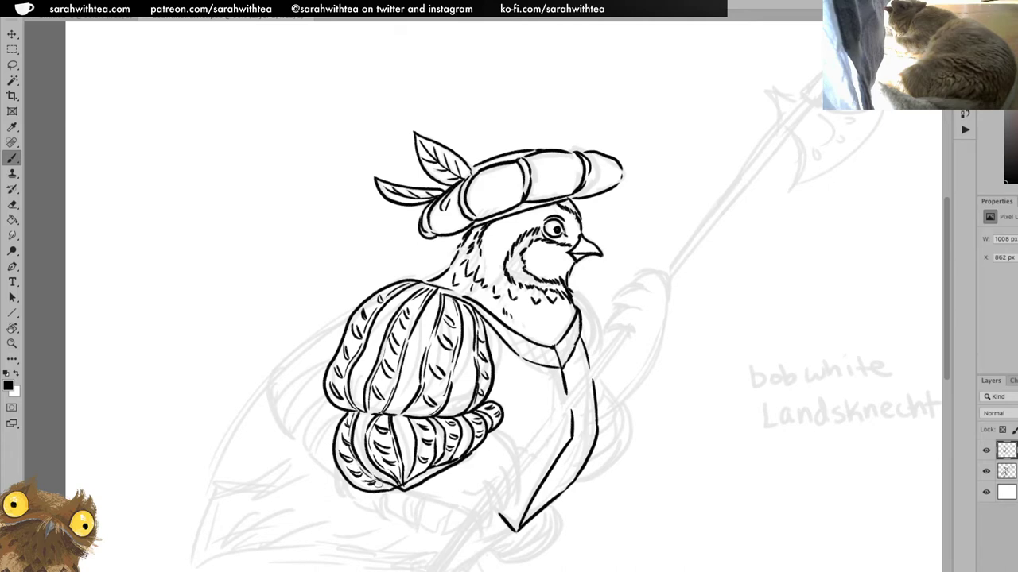
left_click_drag(419, 437, 414, 464)
left_click_drag(429, 459, 422, 464)
mouse_move(446, 417)
left_mouse_down()
mouse_move(445, 460)
mouse_move(455, 436)
mouse_move(475, 431)
left_mouse_up()
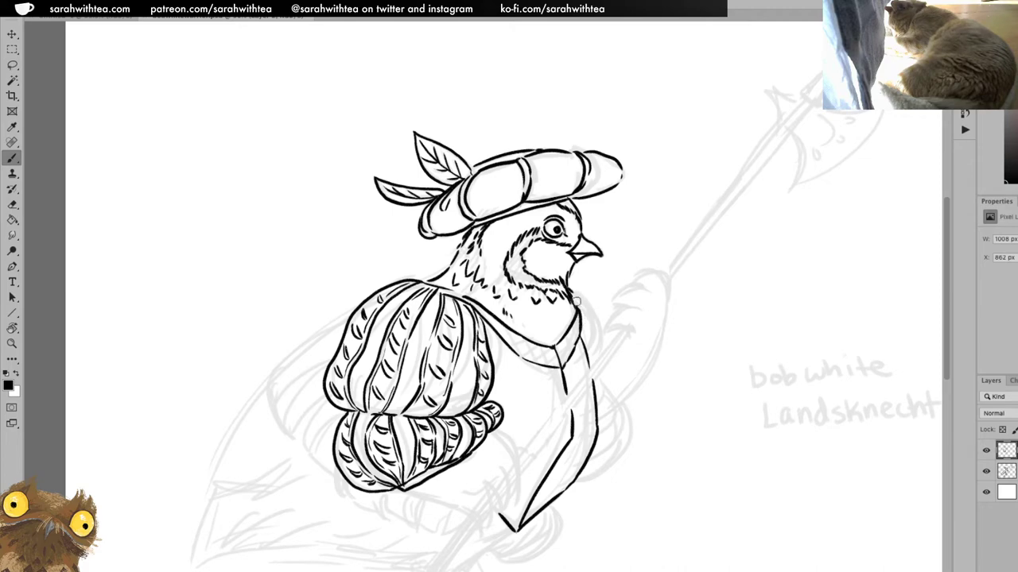
Ink the visible sliver of the far shoulder puff behind the collar, with its fold line and slash marks
left_click_drag(583, 317, 590, 350)
mouse_move(576, 298)
left_mouse_down()
mouse_move(598, 321)
mouse_move(590, 353)
left_mouse_up()
mouse_move(586, 317)
left_mouse_down()
mouse_move(588, 348)
mouse_move(595, 328)
left_mouse_up()
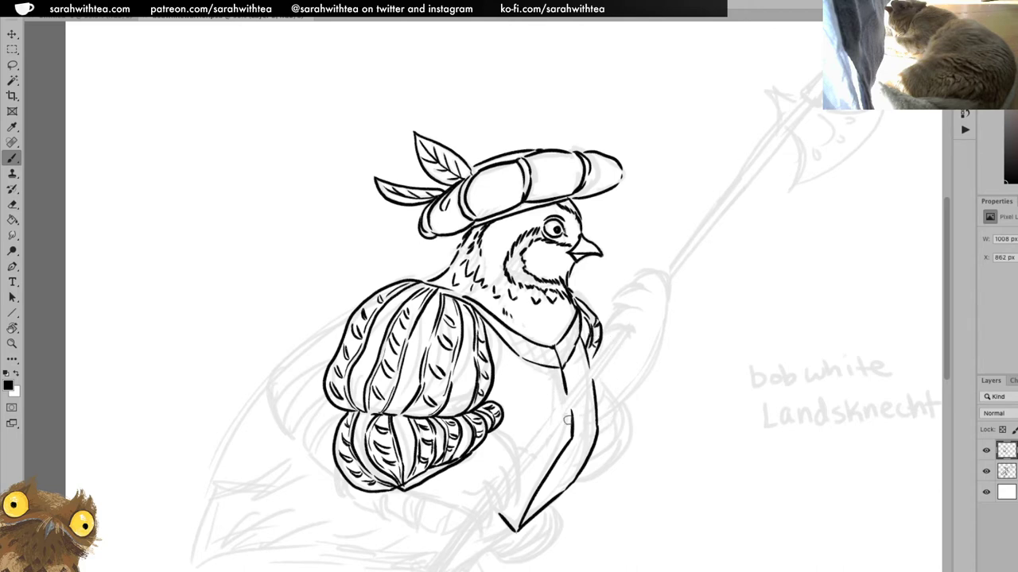
Ink the outline and curved folds of the far lower sleeve puff in front of the chest, and clean up its edge
scroll(564, 411, "down", 5)
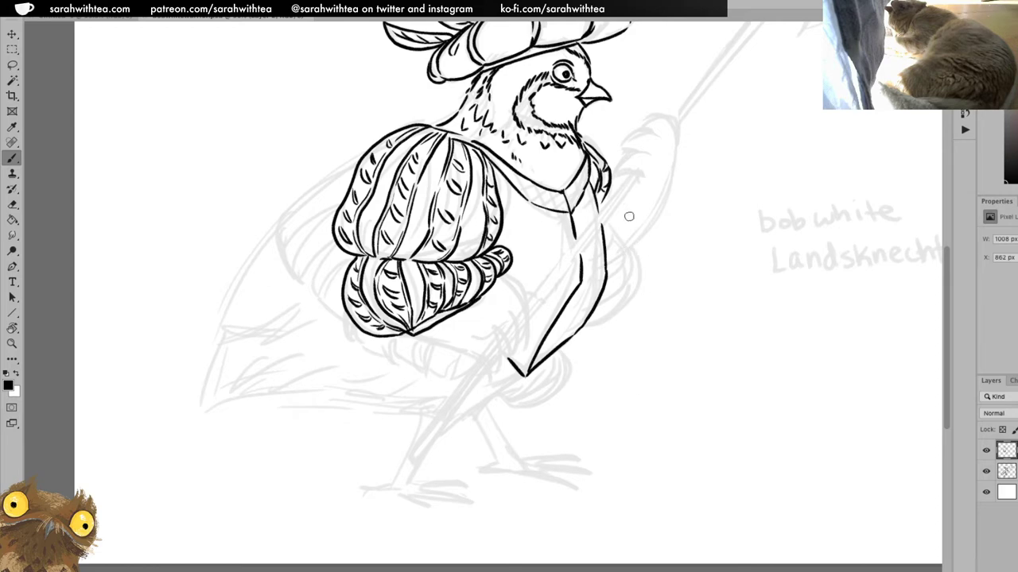
mouse_move(604, 224)
left_mouse_down()
mouse_move(640, 252)
mouse_move(640, 266)
mouse_move(628, 304)
mouse_move(588, 324)
left_mouse_up()
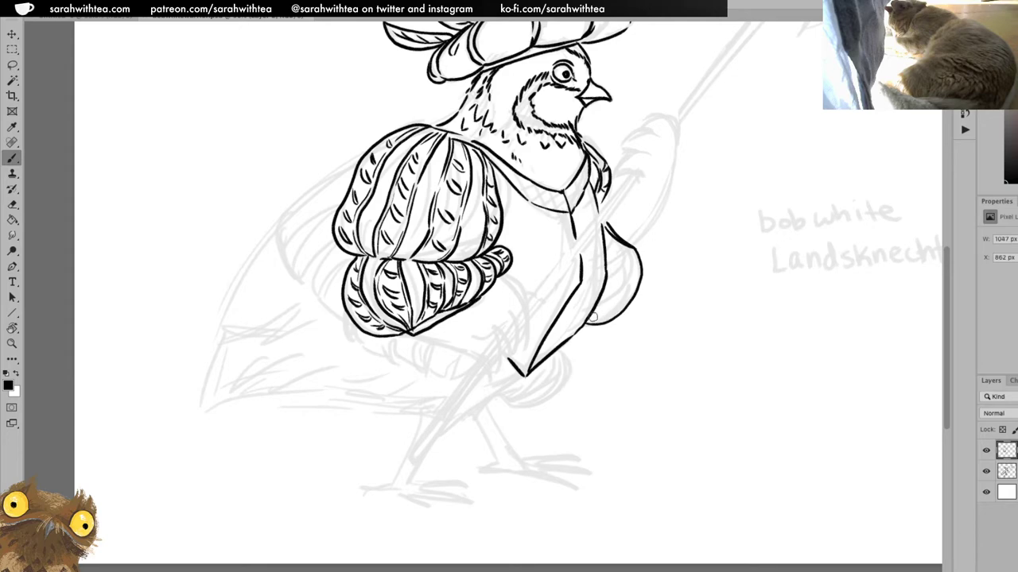
mouse_move(625, 295)
left_mouse_down()
mouse_move(597, 312)
mouse_move(618, 292)
mouse_move(631, 249)
mouse_move(604, 282)
left_mouse_up()
mouse_move(623, 246)
left_mouse_down()
mouse_move(604, 262)
mouse_move(603, 247)
mouse_move(596, 264)
left_mouse_up()
key("r")
key("e")
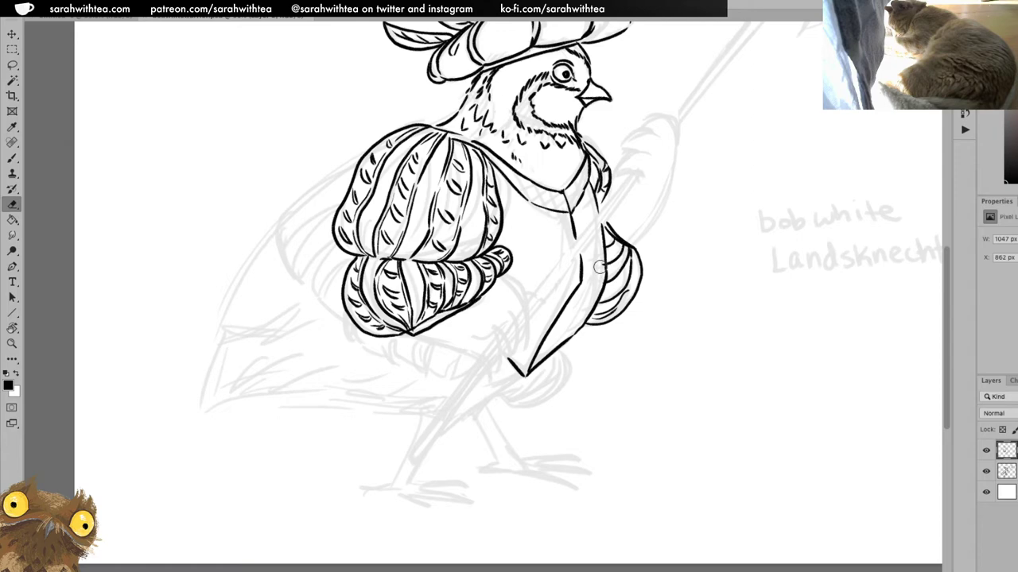
key("b")
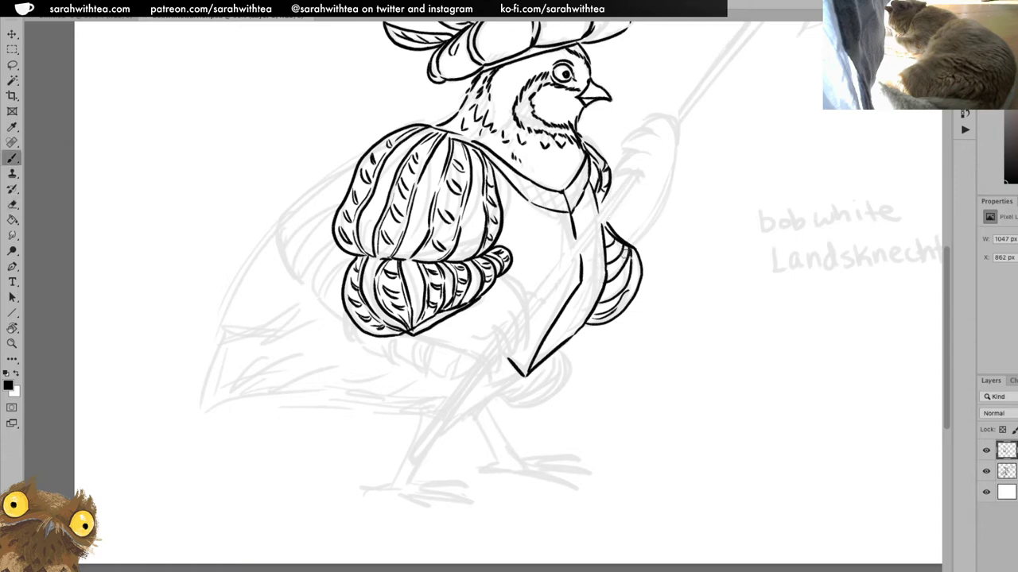
Add small slash marks along the stripes of the far lower sleeve puff
left_click_drag(612, 252, 624, 240)
mouse_move(617, 264)
left_mouse_down()
mouse_move(613, 272)
mouse_move(638, 273)
mouse_move(625, 302)
left_mouse_up()
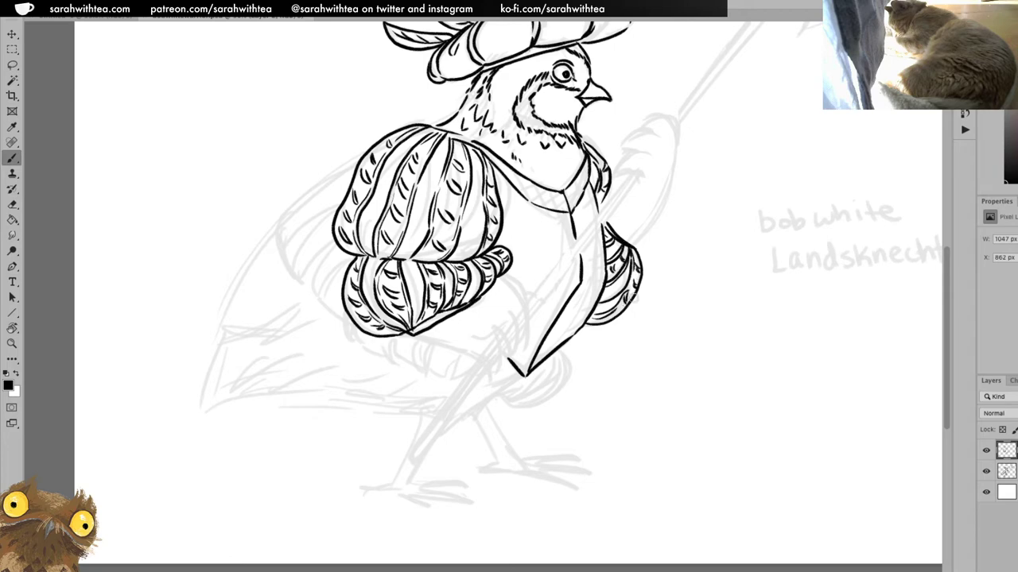
left_click_drag(598, 309, 609, 305)
Ink the rounded puff beneath the doublet's pointed tip, with curved fold lines sweeping towards its back end
left_click_drag(806, 313, 572, 343)
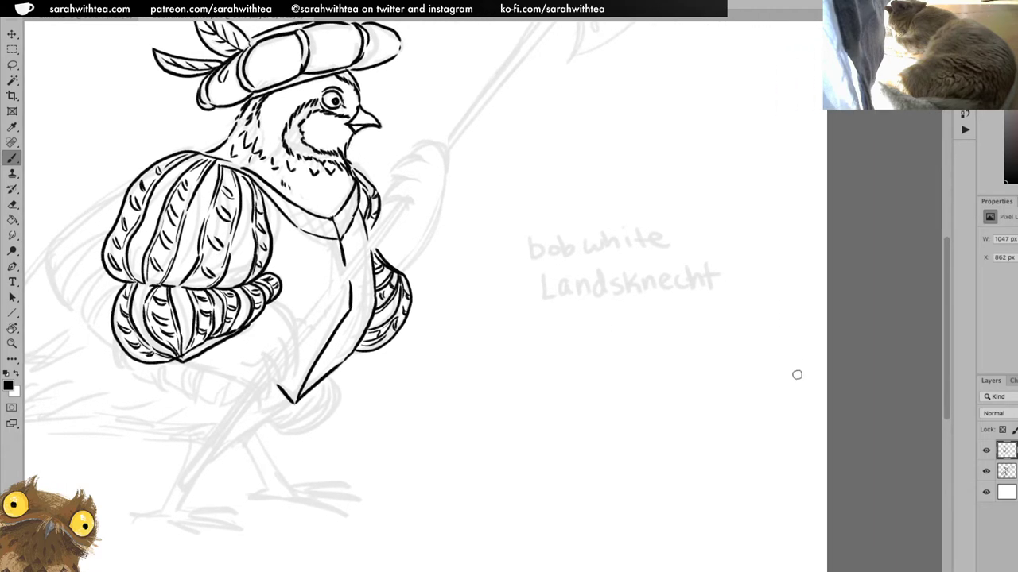
left_click_drag(376, 357, 526, 338)
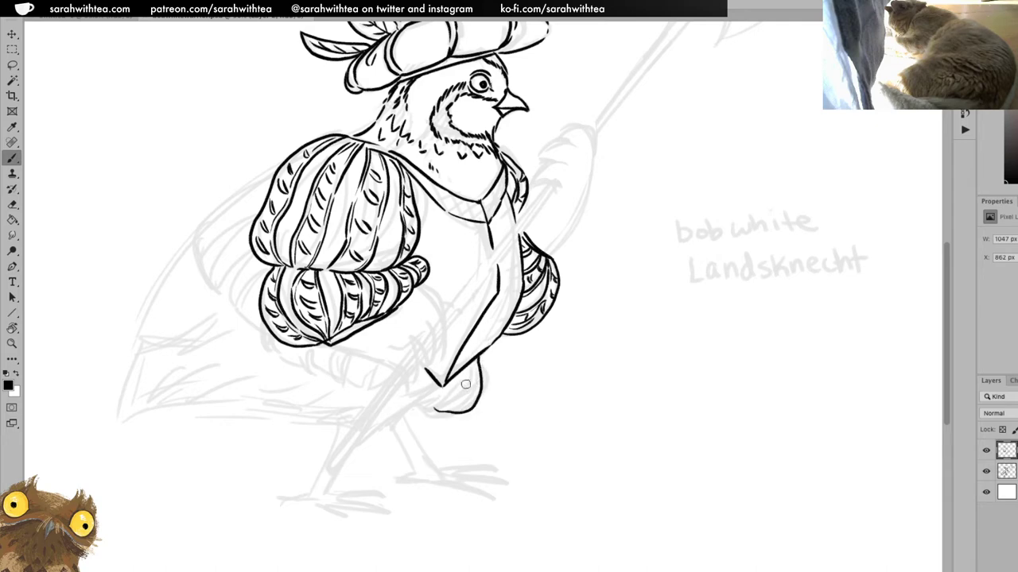
mouse_move(424, 413)
left_mouse_down()
mouse_move(454, 414)
mouse_move(488, 350)
mouse_move(437, 406)
mouse_move(419, 399)
mouse_move(447, 400)
mouse_move(466, 368)
mouse_move(436, 404)
mouse_move(421, 411)
mouse_move(412, 402)
left_mouse_up()
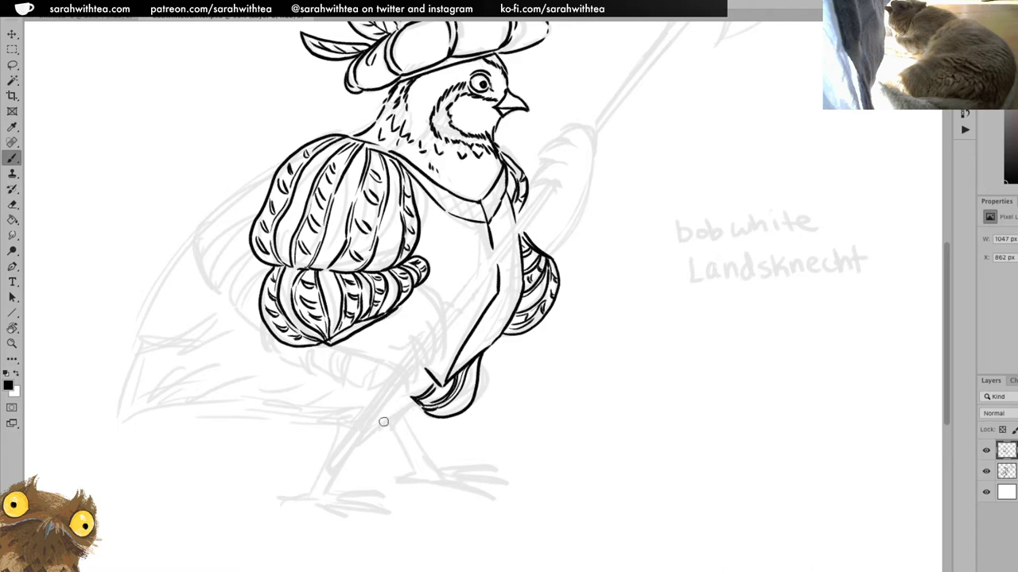
key("ctrl+z")
mouse_move(408, 394)
left_mouse_down()
mouse_move(427, 383)
mouse_move(411, 397)
left_mouse_up()
left_click_drag(396, 390, 414, 396)
key("ctrl+z")
Ink the puffed shape behind the near sleeve, with its rounded outline and curved, partly doubled fold lines
mouse_move(334, 223)
left_mouse_down()
mouse_move(359, 248)
mouse_move(549, 353)
left_mouse_up()
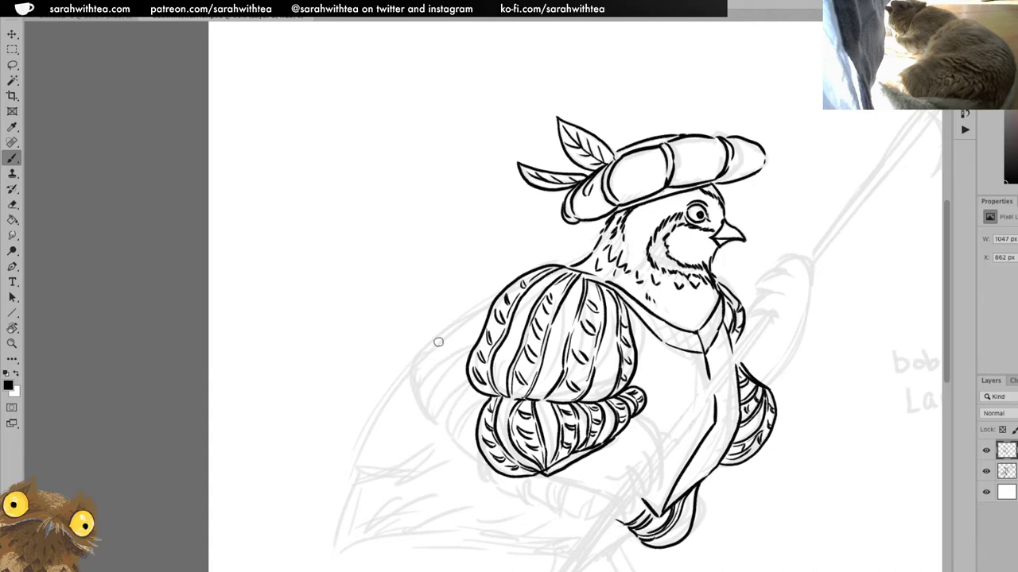
left_click_drag(494, 304, 450, 329)
key("ctrl+z")
mouse_move(470, 319)
left_mouse_down()
mouse_move(472, 294)
mouse_move(483, 307)
mouse_move(400, 379)
mouse_move(421, 344)
mouse_move(474, 316)
left_mouse_up()
key("ctrl+z")
left_click_drag(414, 386, 475, 337)
mouse_move(413, 385)
left_mouse_down()
mouse_move(473, 337)
mouse_move(421, 395)
mouse_move(433, 414)
mouse_move(464, 378)
left_mouse_up()
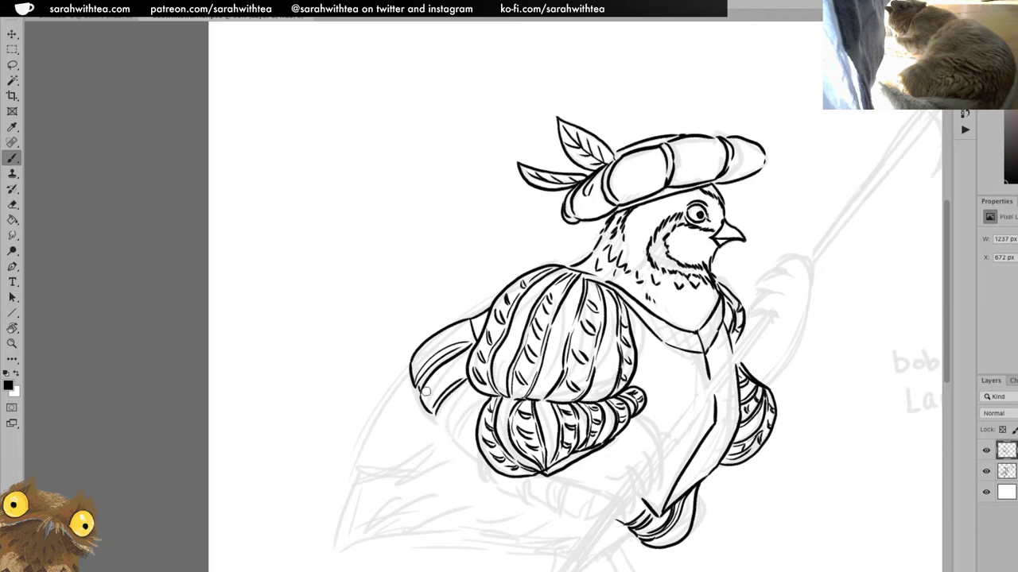
mouse_move(474, 379)
left_mouse_down()
mouse_move(442, 436)
mouse_move(459, 452)
left_mouse_up()
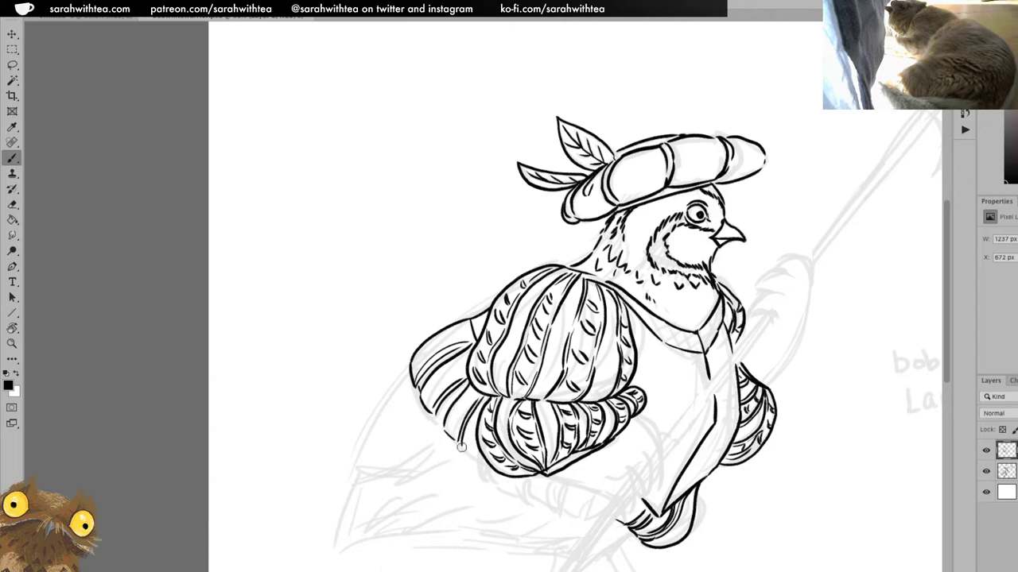
left_click_drag(475, 412, 470, 457)
left_click_drag(440, 424, 444, 413)
Continue the puffed garment beneath the near sleeve with a scalloped lower edge and short fold lines towards the belly
left_click_drag(596, 393, 507, 248)
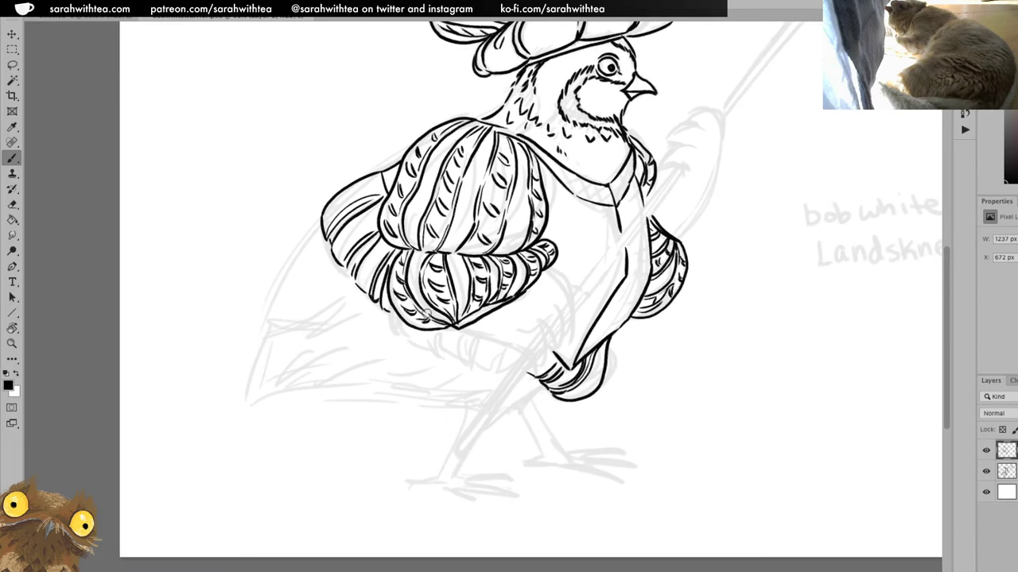
mouse_move(393, 310)
left_mouse_down()
mouse_move(434, 348)
mouse_move(432, 333)
mouse_move(446, 358)
left_mouse_up()
mouse_move(450, 323)
left_mouse_down()
mouse_move(461, 357)
mouse_move(428, 347)
left_mouse_up()
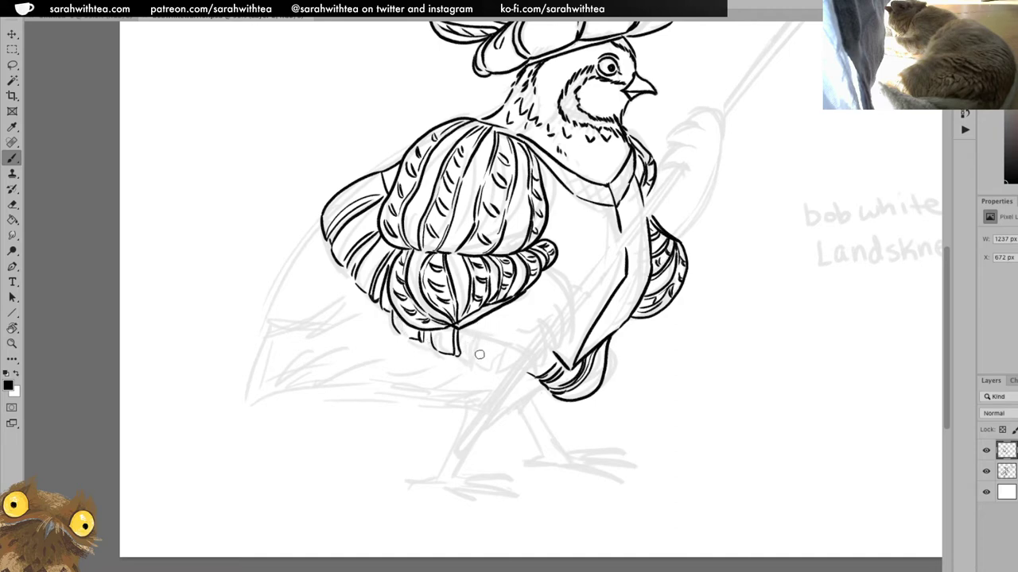
left_click_drag(462, 334, 469, 367)
left_click_drag(450, 329, 453, 354)
left_click_drag(469, 360, 495, 369)
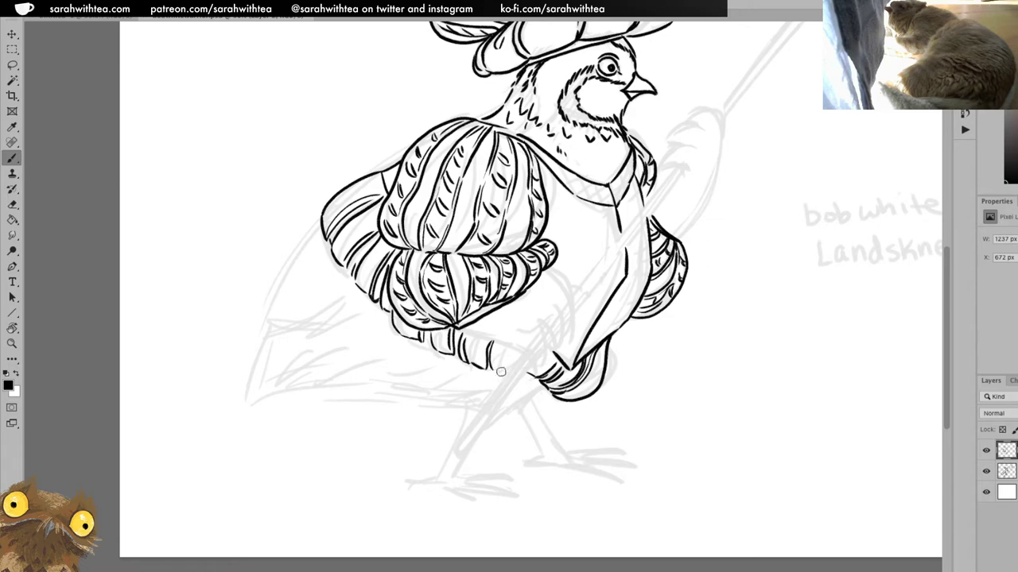
left_click_drag(517, 352, 521, 363)
Ink the near wing-hand emerging from the lower sleeve puff, with its rounded outline and pointed feather fingers
mouse_move(460, 328)
left_mouse_down()
mouse_move(531, 352)
mouse_move(535, 368)
mouse_move(546, 354)
mouse_move(540, 320)
mouse_move(554, 343)
mouse_move(556, 308)
left_mouse_up()
mouse_move(545, 268)
left_mouse_down()
mouse_move(569, 292)
mouse_move(560, 331)
left_mouse_up()
key("super+z")
mouse_move(545, 270)
left_mouse_down()
mouse_move(563, 286)
mouse_move(566, 349)
left_mouse_up()
key("ctrl+z")
mouse_move(541, 269)
left_mouse_down()
mouse_move(566, 329)
mouse_move(563, 349)
left_mouse_up()
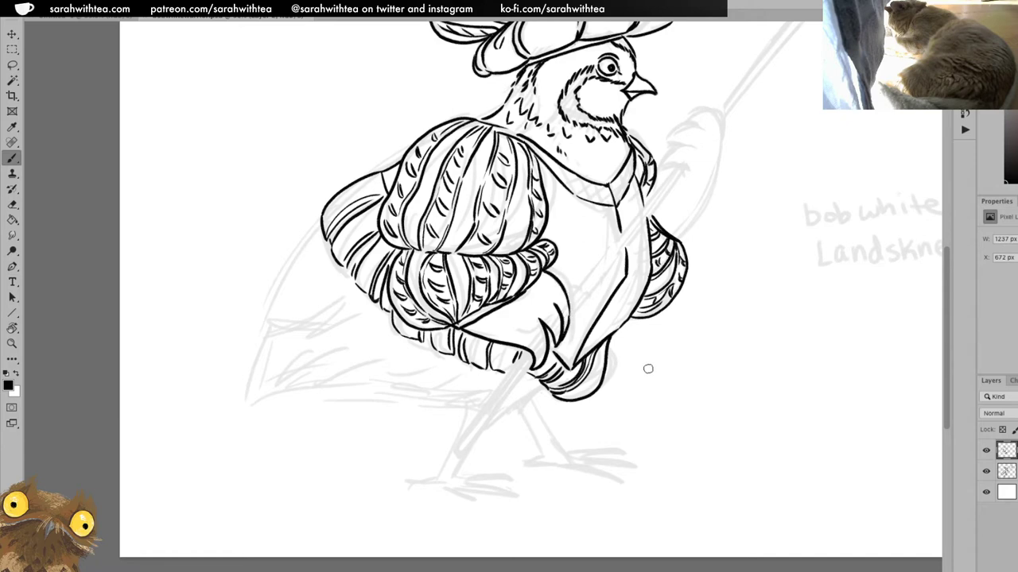
Ink the raised far wing-hand gripping the halberd shaft, with its feather fingers and the outline down to the sleeve
mouse_move(695, 243)
left_mouse_down()
mouse_move(691, 323)
mouse_move(583, 338)
left_mouse_up()
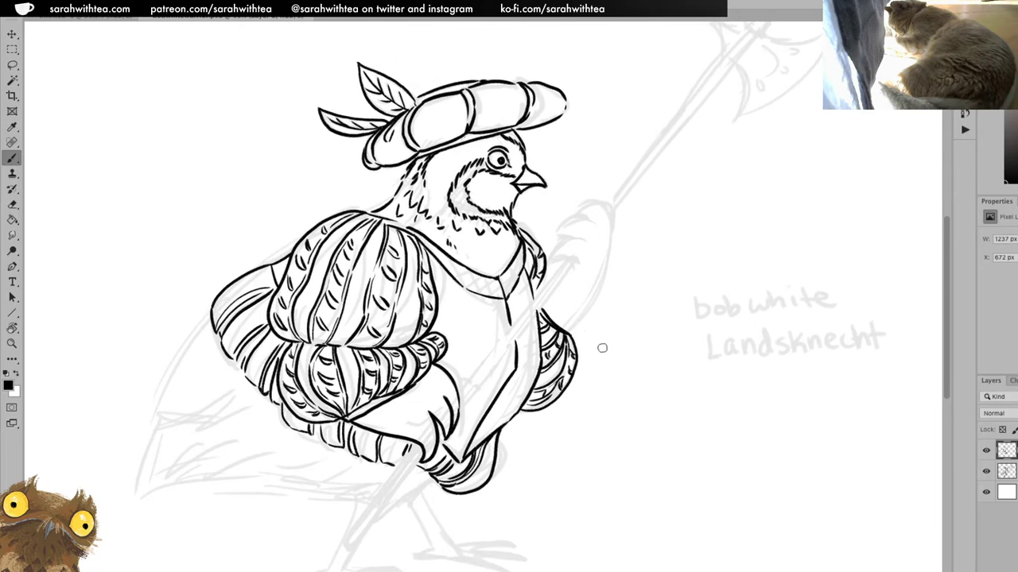
left_click_drag(620, 246, 615, 302)
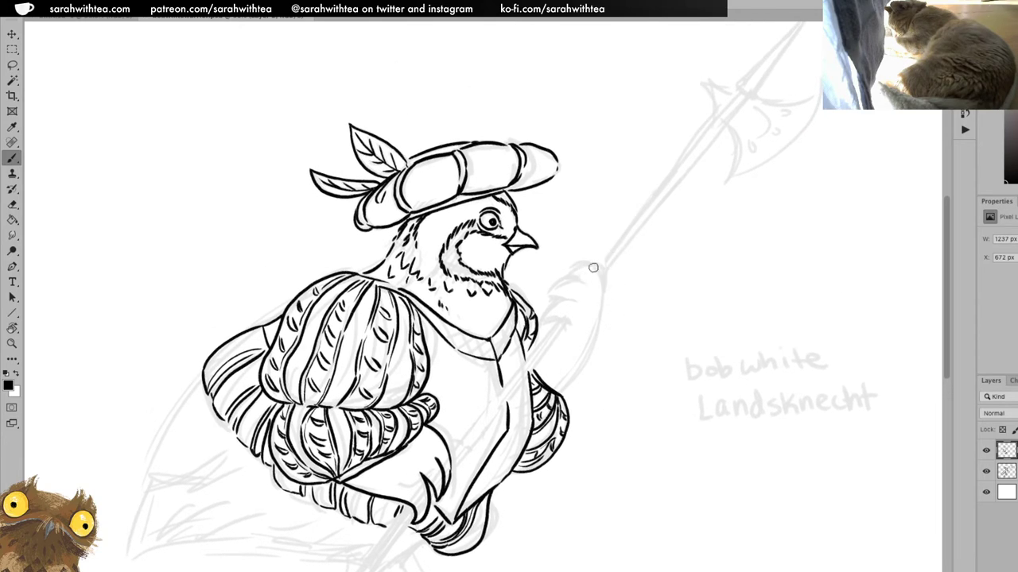
mouse_move(545, 322)
left_mouse_down()
mouse_move(566, 333)
mouse_move(580, 303)
mouse_move(552, 291)
mouse_move(586, 289)
mouse_move(558, 283)
mouse_move(586, 281)
mouse_move(590, 261)
mouse_move(606, 286)
left_mouse_up()
key("ctrl+z")
mouse_move(560, 395)
left_mouse_down()
mouse_move(596, 324)
mouse_move(607, 271)
left_mouse_up()
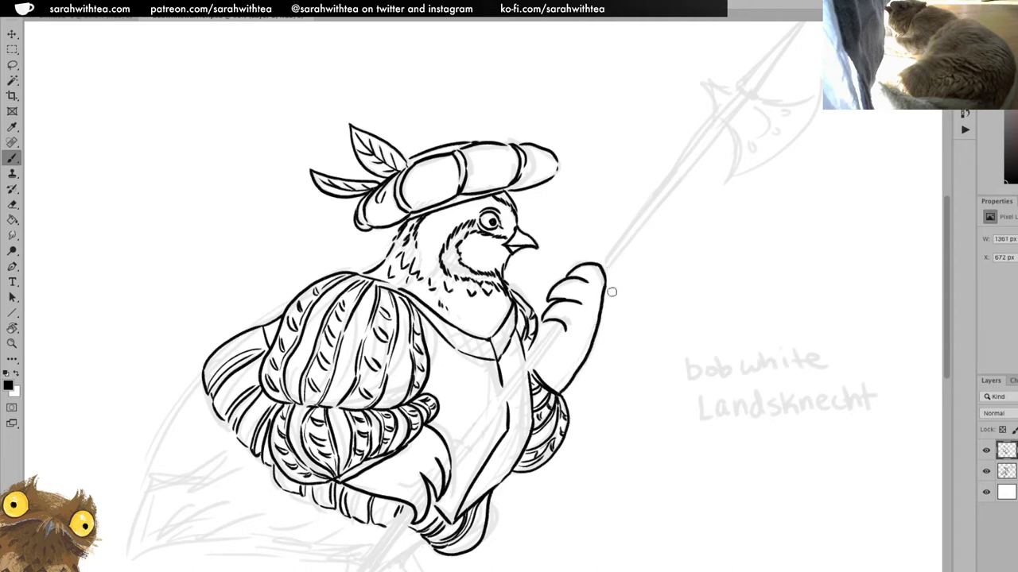
key("z")
left_click(597, 364, "alt")
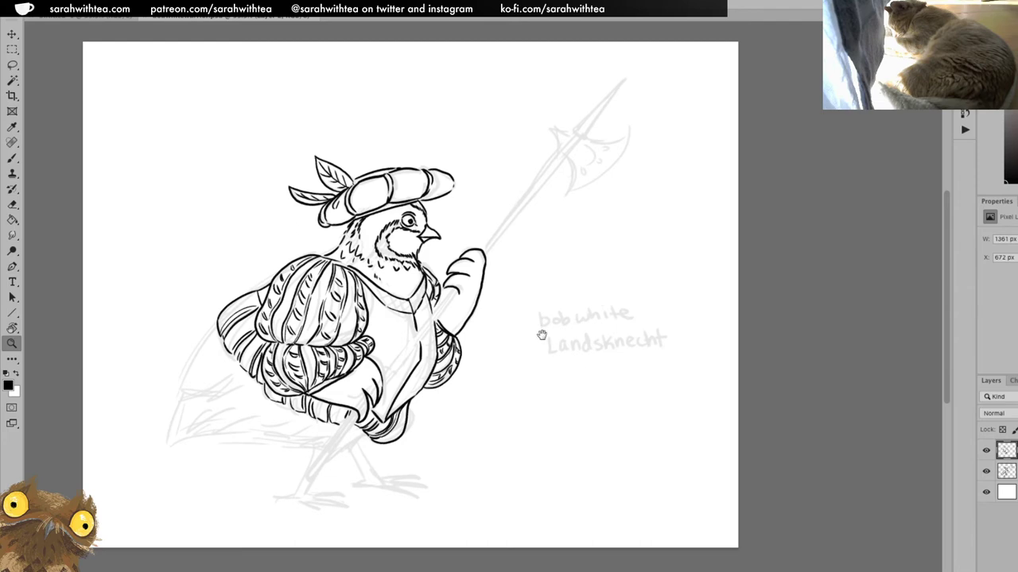
Ink the bird's curved back outline from the rear puffed garment down to the base of the tail
scroll(538, 334, "left", 3)
scroll(538, 334, "down", 1)
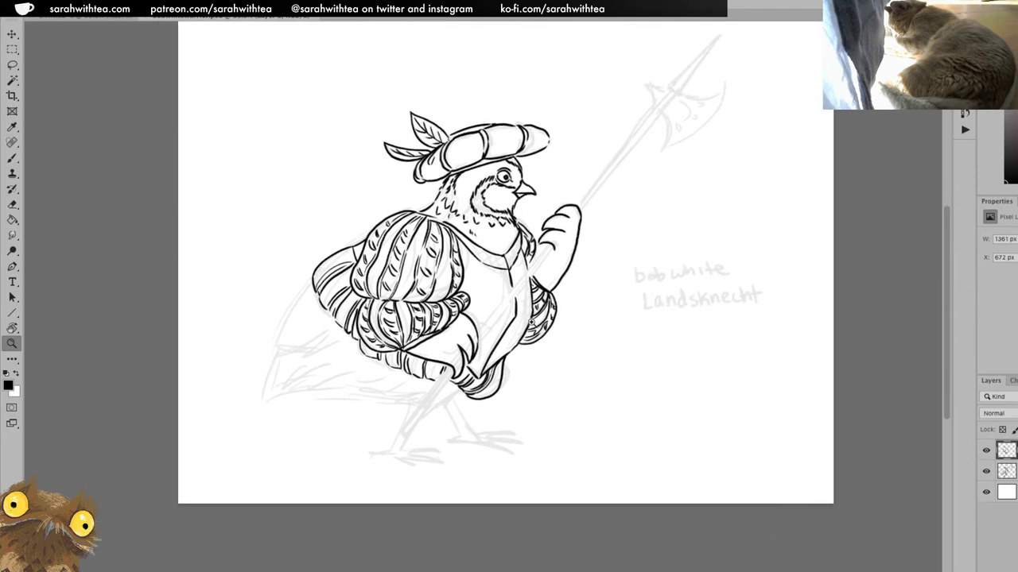
left_click(366, 360)
left_click_drag(381, 330, 451, 340)
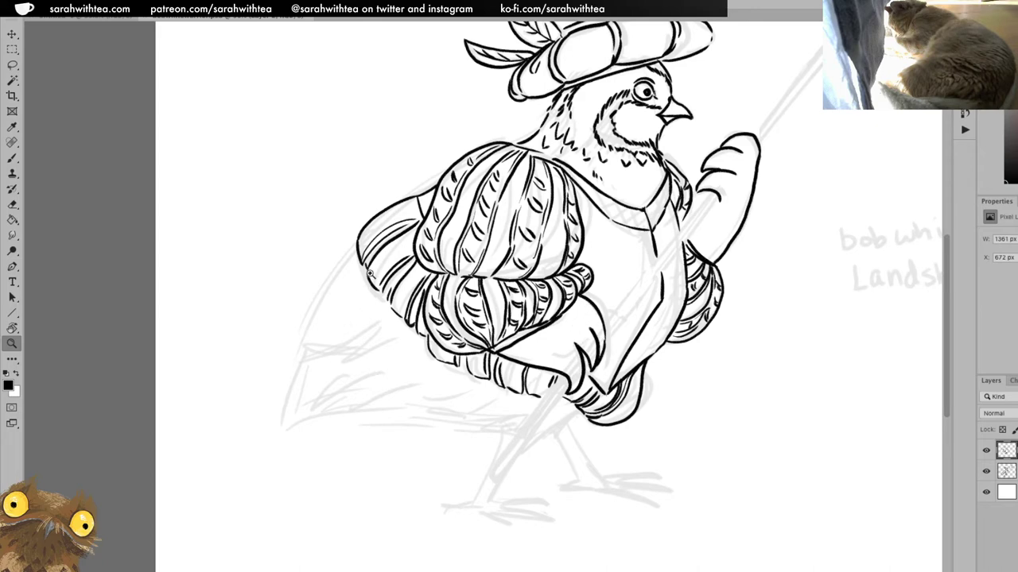
key("b")
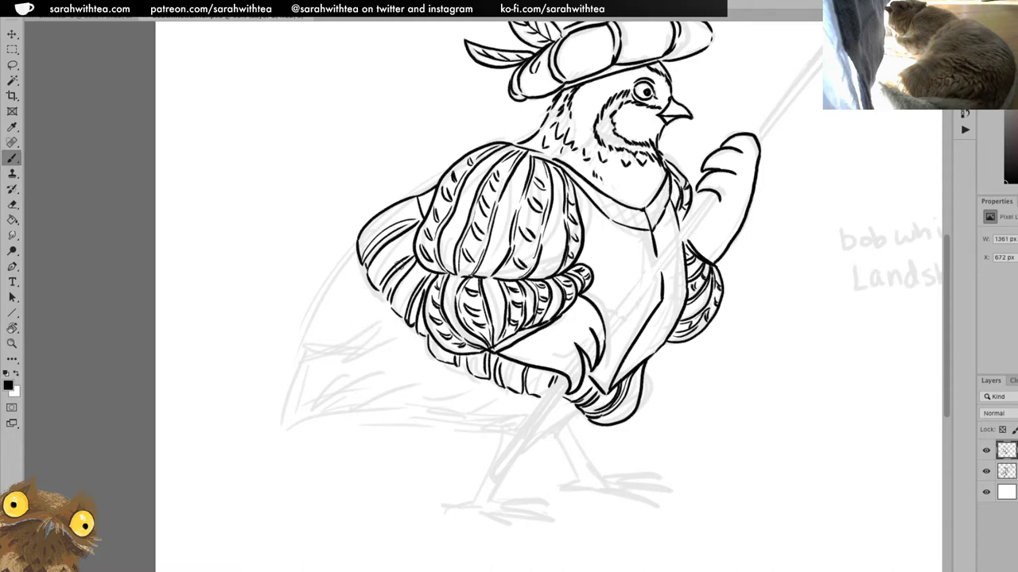
left_click_drag(304, 347, 367, 239)
key("ctrl+z")
left_click_drag(302, 357, 347, 257)
key("ctrl+z")
mouse_move(302, 355)
left_mouse_down()
mouse_move(355, 248)
mouse_move(300, 361)
left_mouse_up()
key("ctrl+z")
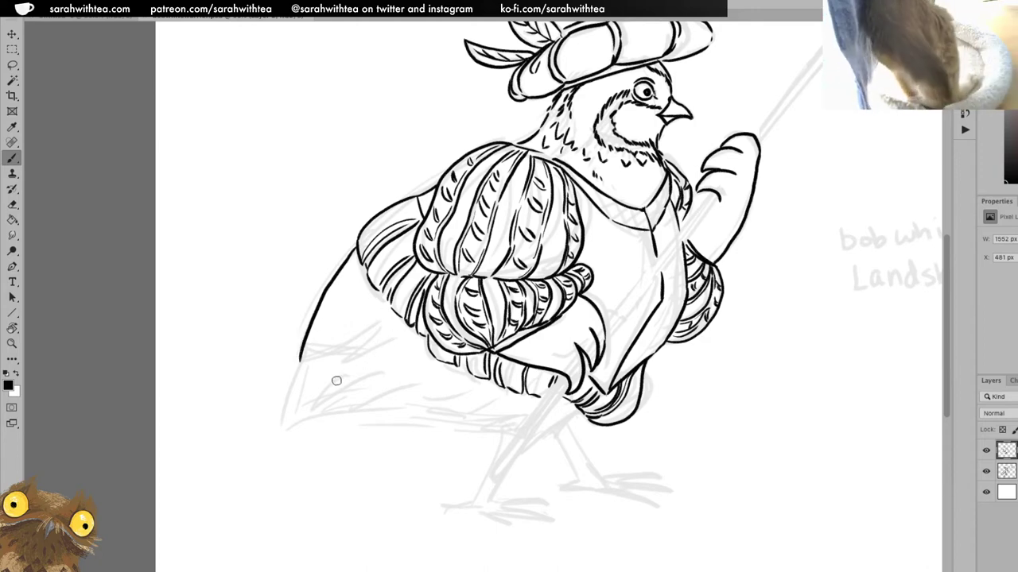
Ink the long pointed tail with its outer edges and inner feather lines
left_click_drag(301, 362, 277, 423)
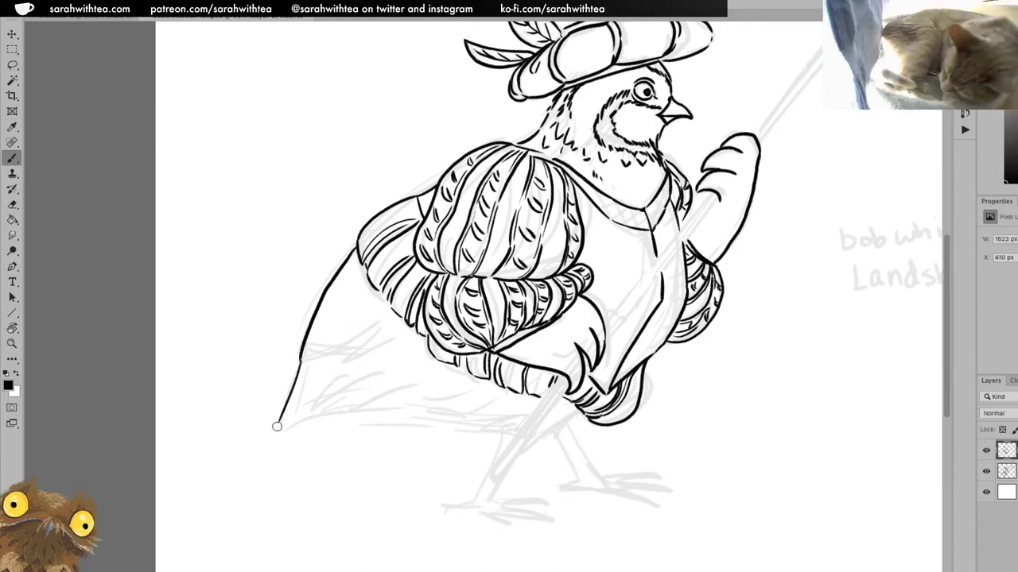
left_click_drag(307, 363, 294, 410)
left_click_drag(337, 367, 266, 446)
left_click_drag(304, 411, 267, 445)
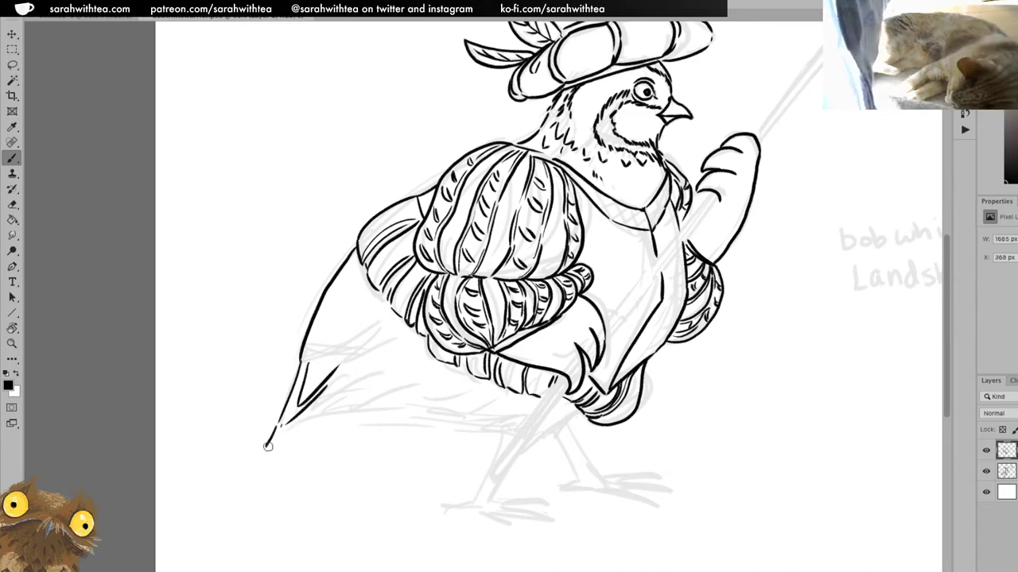
left_click_drag(265, 447, 321, 403)
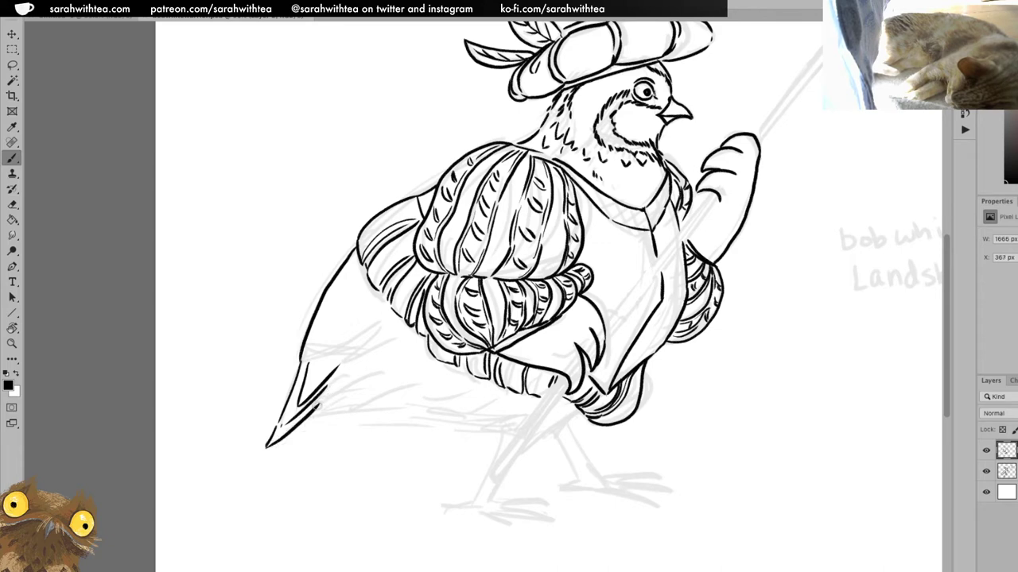
Ink the feathered underside from the tail towards the near leg with short, jagged, overlapping strokes
left_click_drag(321, 411, 349, 403)
left_click_drag(354, 404, 384, 394)
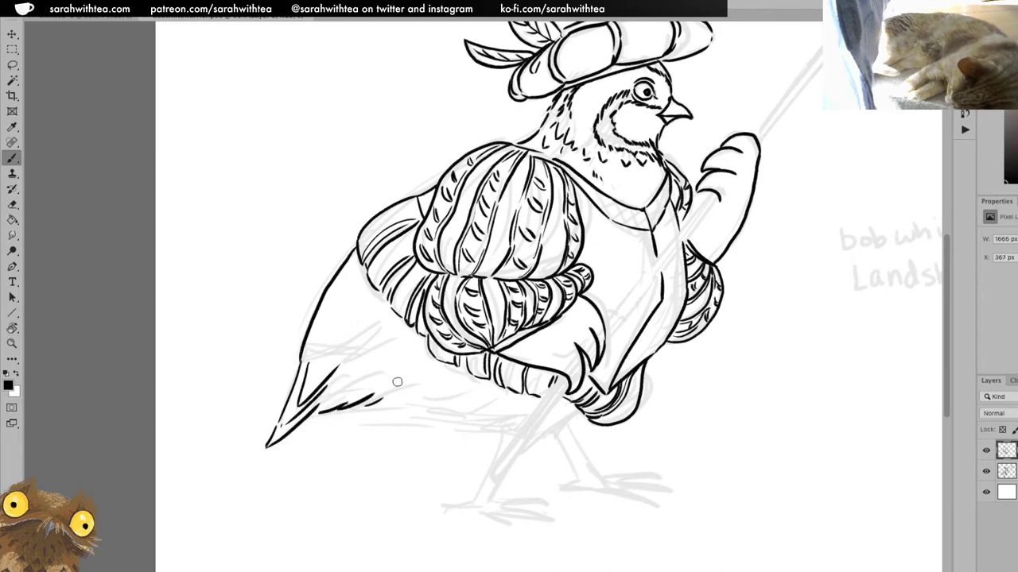
left_click_drag(393, 307, 364, 346)
key("ctrl+z")
left_click_drag(426, 398, 493, 396)
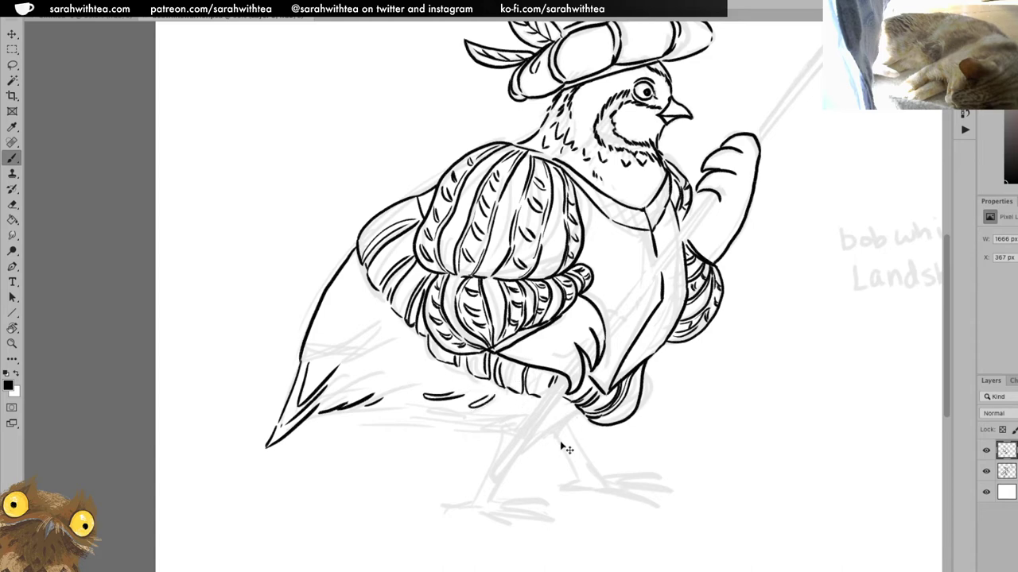
left_click_drag(493, 426, 499, 436)
left_click_drag(461, 414, 482, 412)
mouse_move(422, 387)
left_mouse_down()
mouse_move(390, 396)
mouse_move(456, 405)
left_mouse_up()
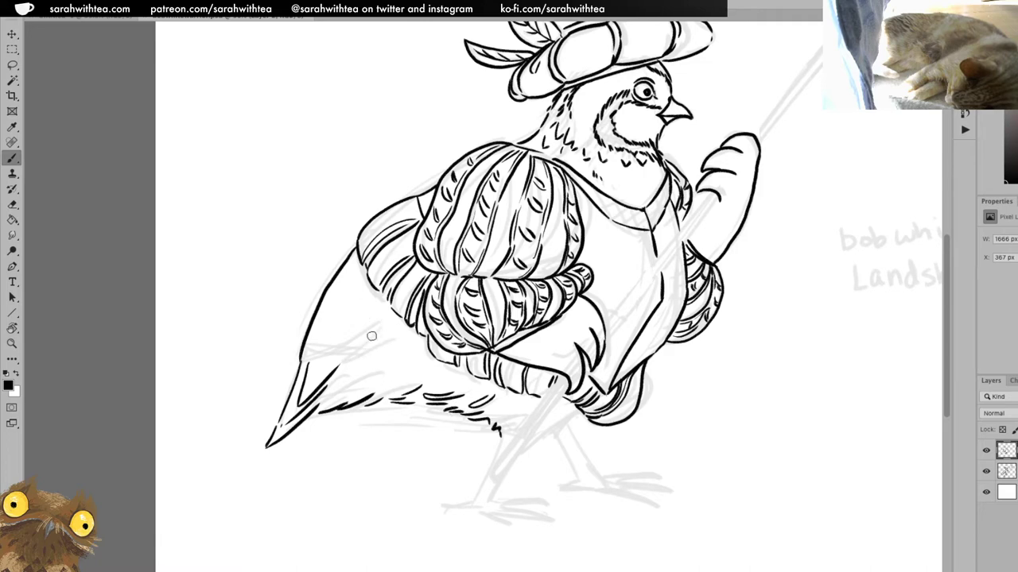
Scatter small feather flecks across the rump between the back outline and the puffed garment
left_click_drag(358, 333, 353, 355)
mouse_move(361, 349)
left_mouse_down()
mouse_move(357, 357)
mouse_move(379, 336)
left_mouse_up()
left_click_drag(347, 292, 349, 283)
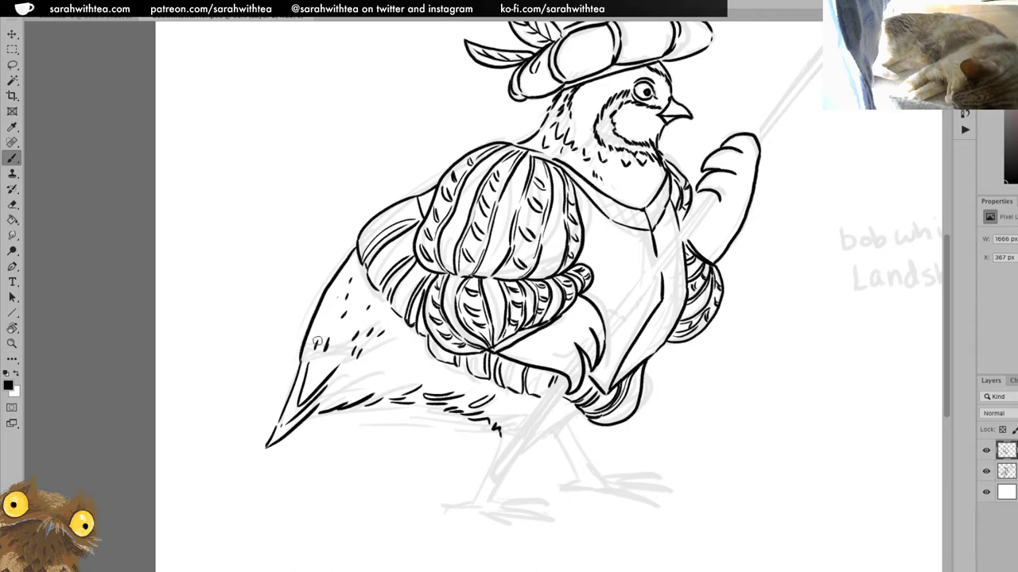
left_click_drag(315, 349, 324, 357)
left_click(403, 329)
left_click_drag(373, 348, 403, 331)
left_click_drag(396, 339, 378, 352)
Ink short feather strokes under the belly, where the legs meet the lower edge of the garment
key("z")
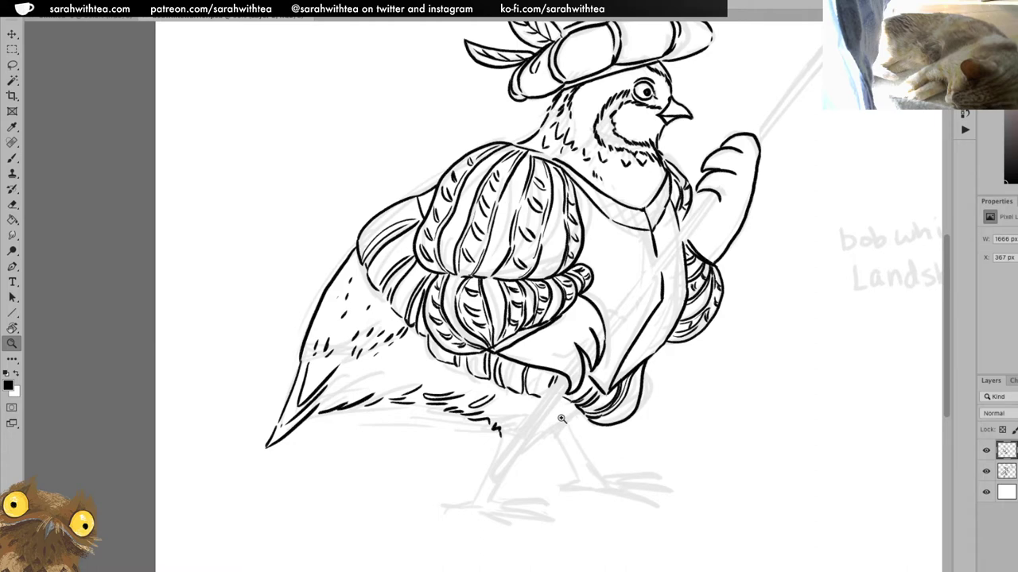
left_click_drag(652, 341, 644, 240)
key("b")
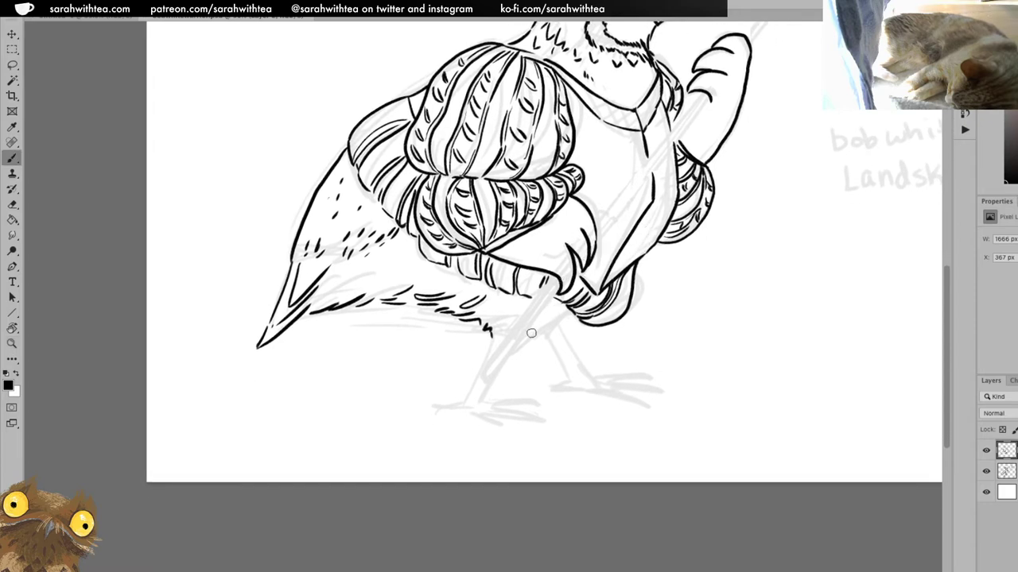
left_click_drag(523, 345, 561, 313)
mouse_move(568, 312)
left_mouse_down()
mouse_move(560, 331)
mouse_move(538, 341)
mouse_move(501, 338)
left_mouse_up()
Add a new layer and draw the halberd shaft as two long parallel vertical lines beside the bird, closed at the bottom
left_click_drag(663, 339, 626, 438)
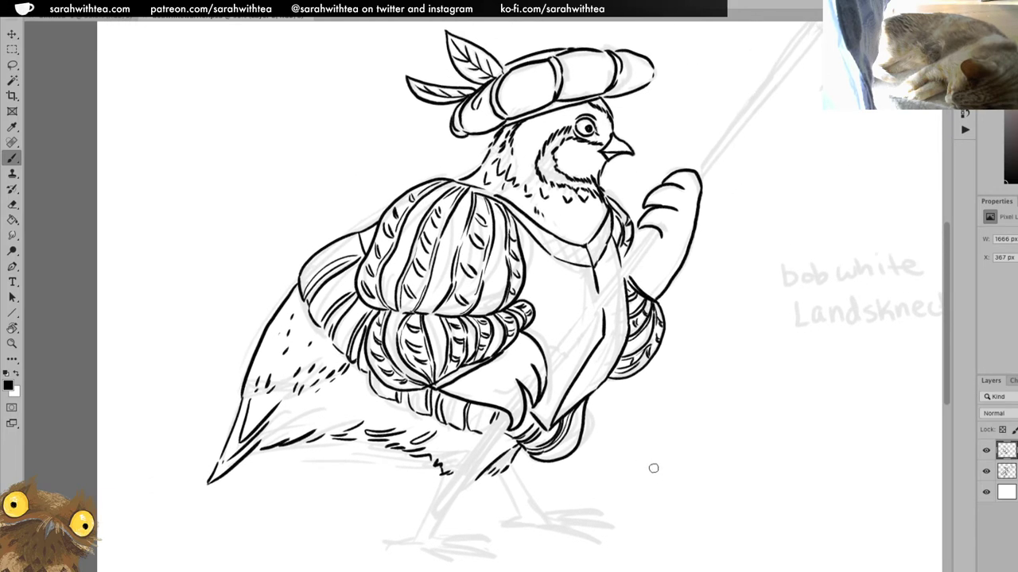
left_click_drag(665, 301, 599, 352)
key("z")
left_click(625, 342, "alt")
left_click(625, 345, "alt")
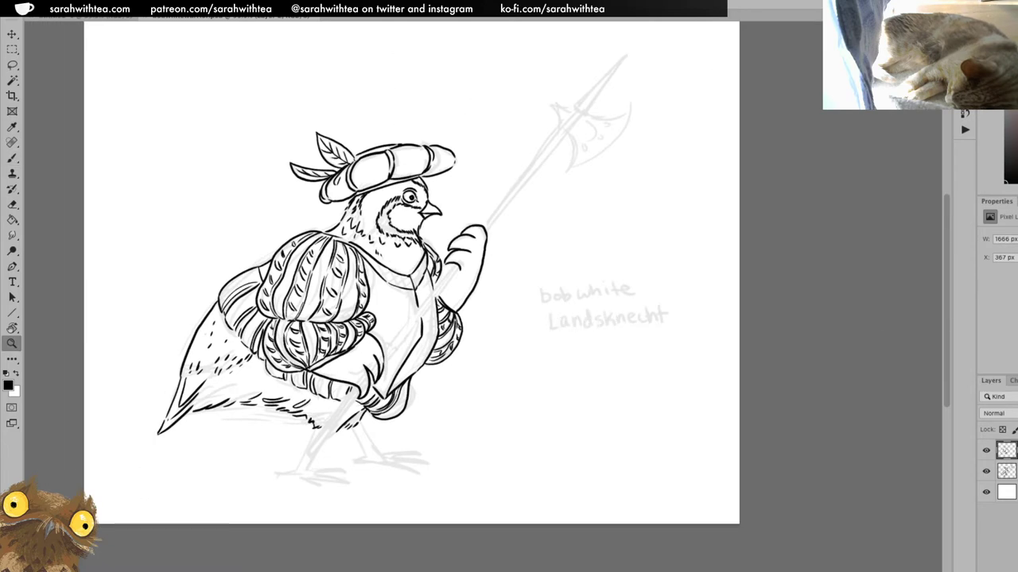
key("ctrl+shift+alt+n")
key("b")
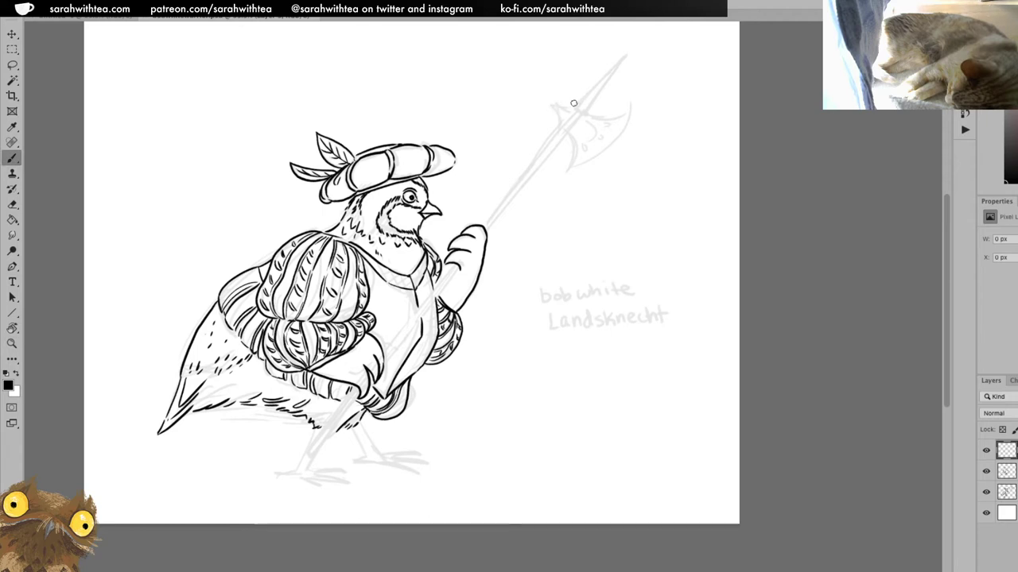
left_click_drag(567, 107, 629, 136)
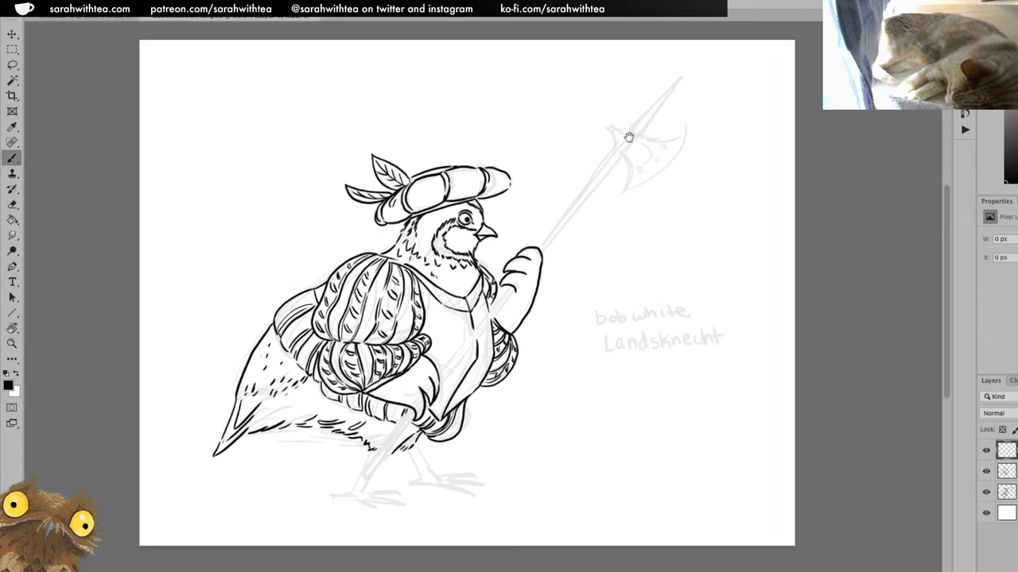
mouse_move(598, 71)
left_mouse_down()
mouse_move(574, 314)
mouse_move(584, 421)
mouse_move(604, 517)
left_mouse_up()
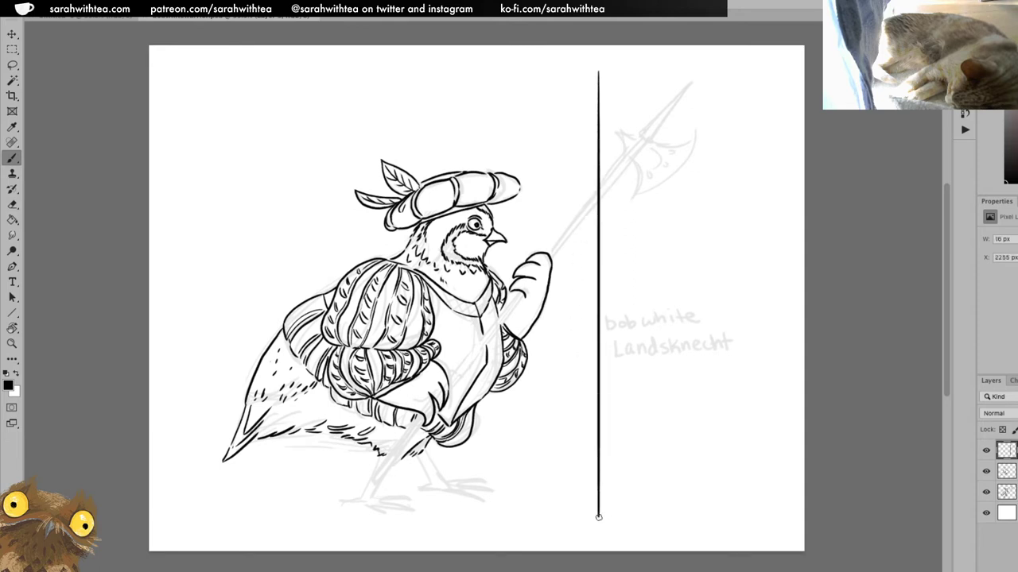
left_click_drag(605, 507, 612, 77)
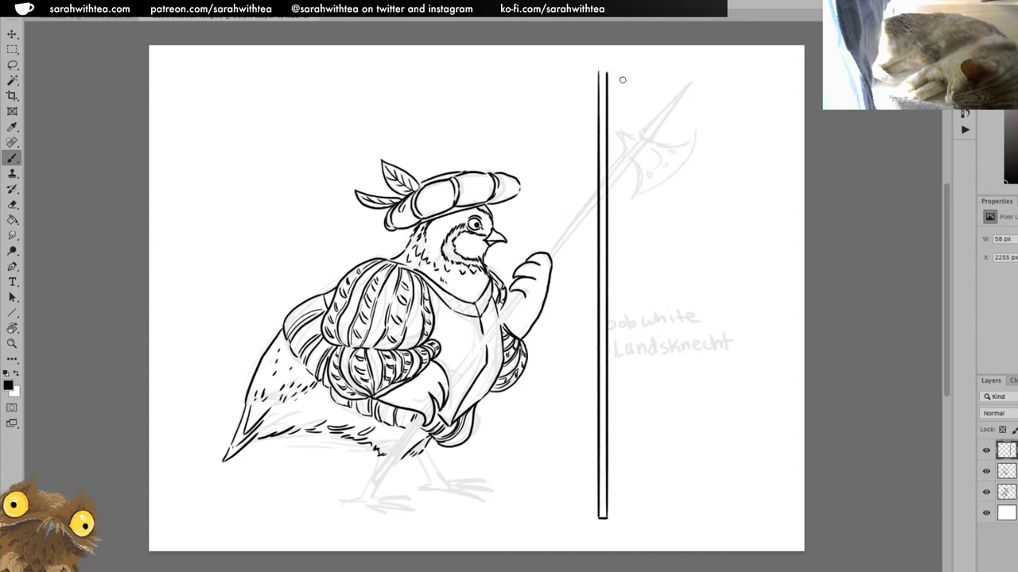
key("ctrl+z")
left_click_drag(606, 80, 622, 522)
key("e")
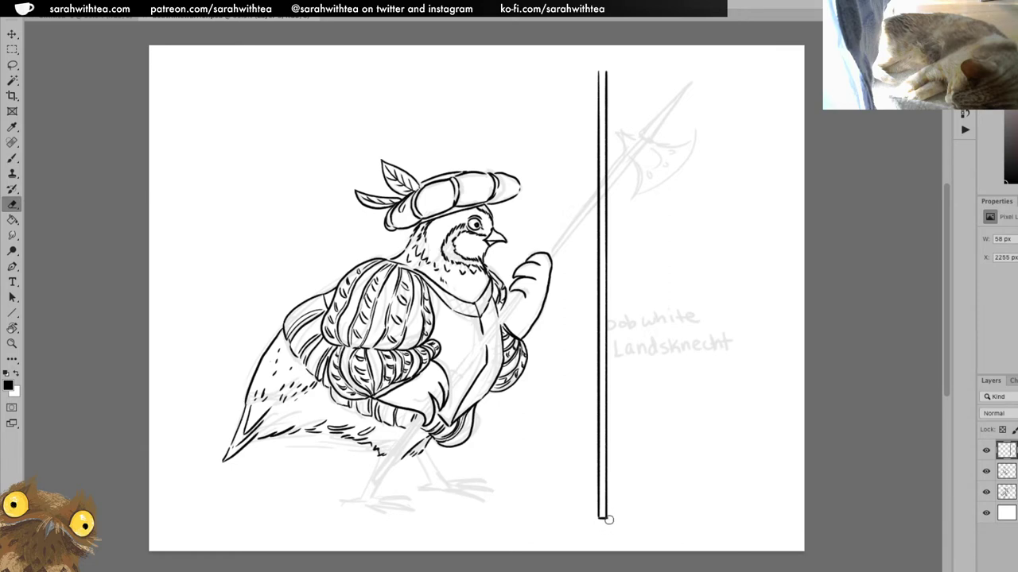
Transform the shaft to follow the sketched halberd diagonally across both wing-hands, lengthening it slightly towards the spear point
key("ctrl+t")
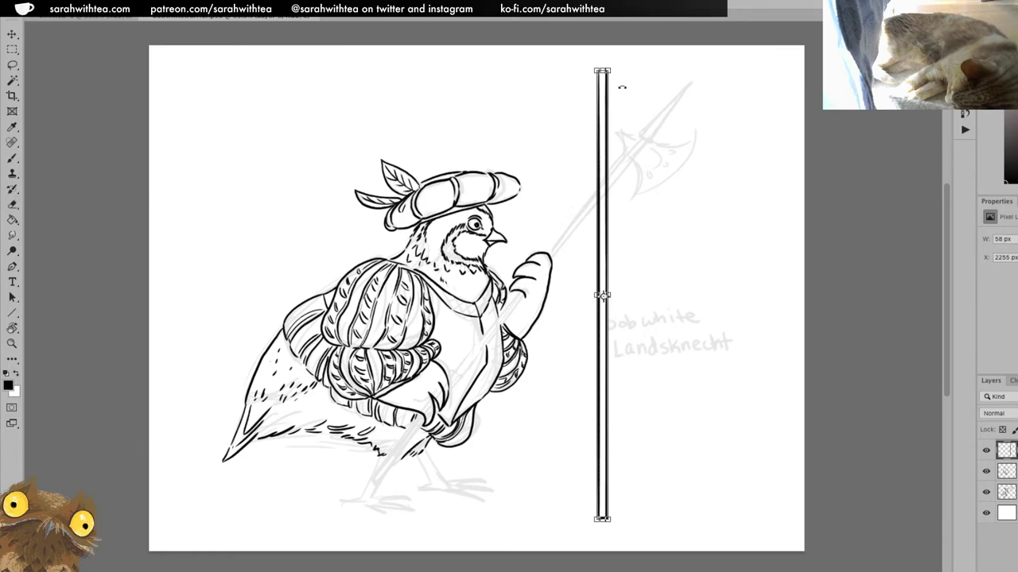
left_click_drag(617, 68, 709, 184)
left_click_drag(639, 254, 530, 271)
left_click_drag(665, 137, 666, 115)
left_click_drag(573, 218, 568, 217)
left_click_drag(660, 137, 642, 139)
left_click_drag(617, 179, 620, 174)
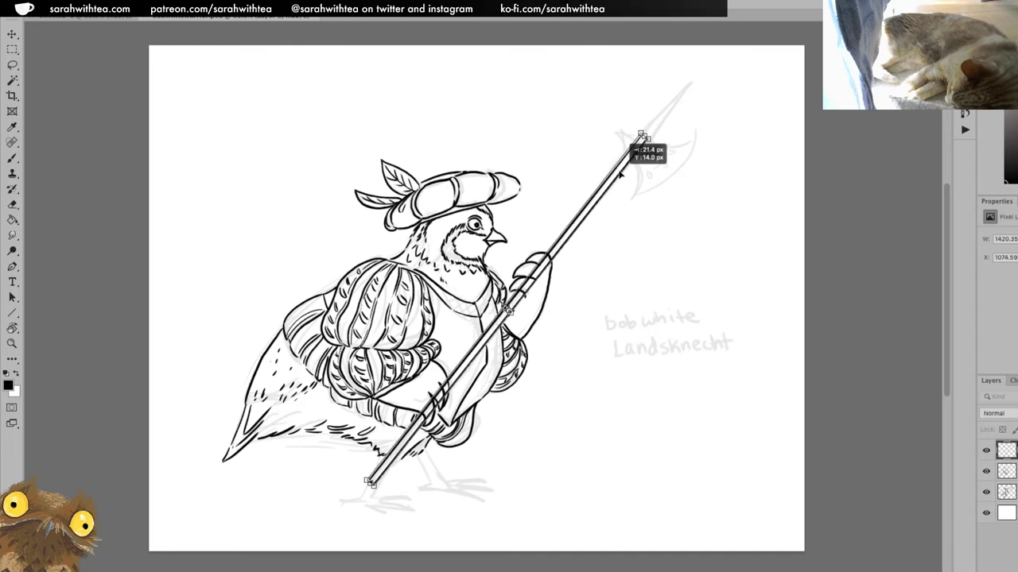
left_click_drag(649, 138, 659, 127)
left_click_drag(627, 165, 622, 171)
left_click_drag(661, 131, 659, 134)
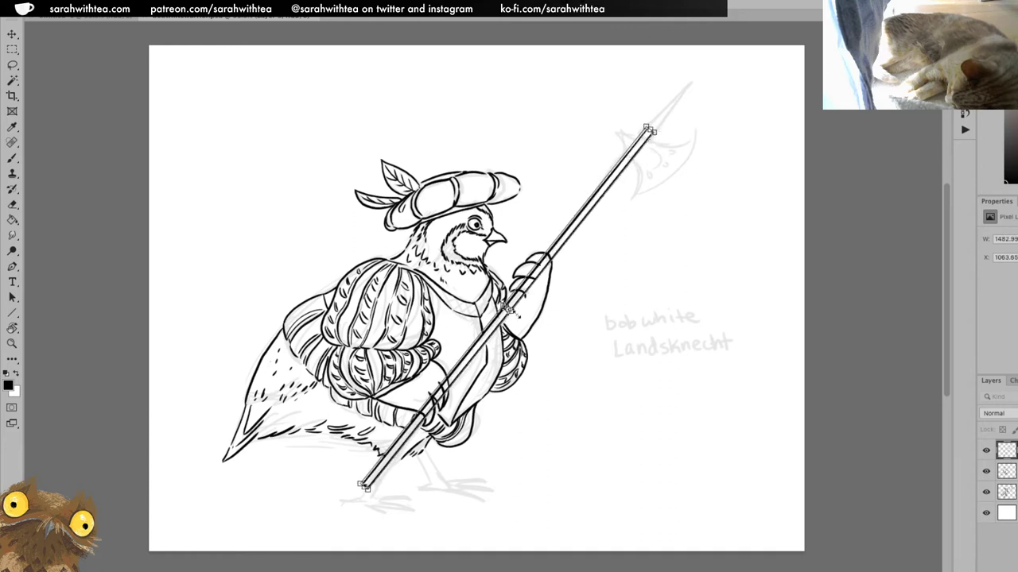
key("Return")
Ink the concave lower edge of the halberd's axe blade, curving from the shaft to the blade's lower tip
key("e")
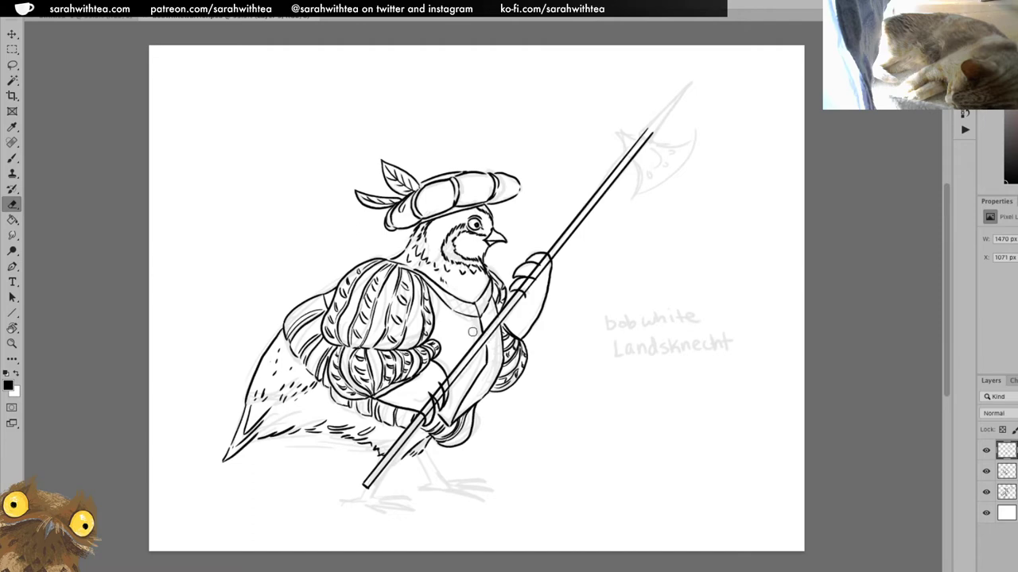
key("z")
left_click(668, 142)
left_click_drag(672, 145, 529, 238)
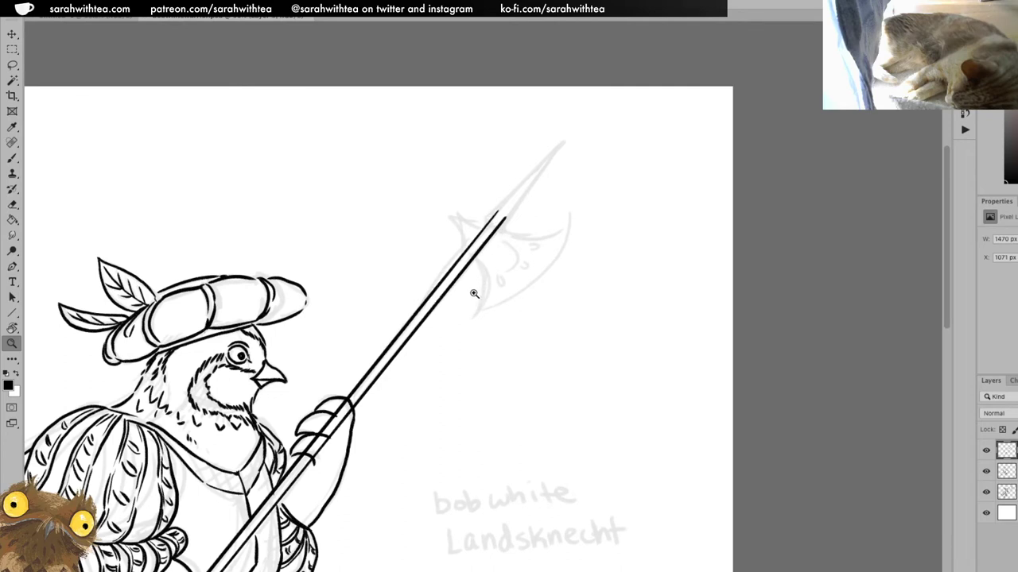
key("b")
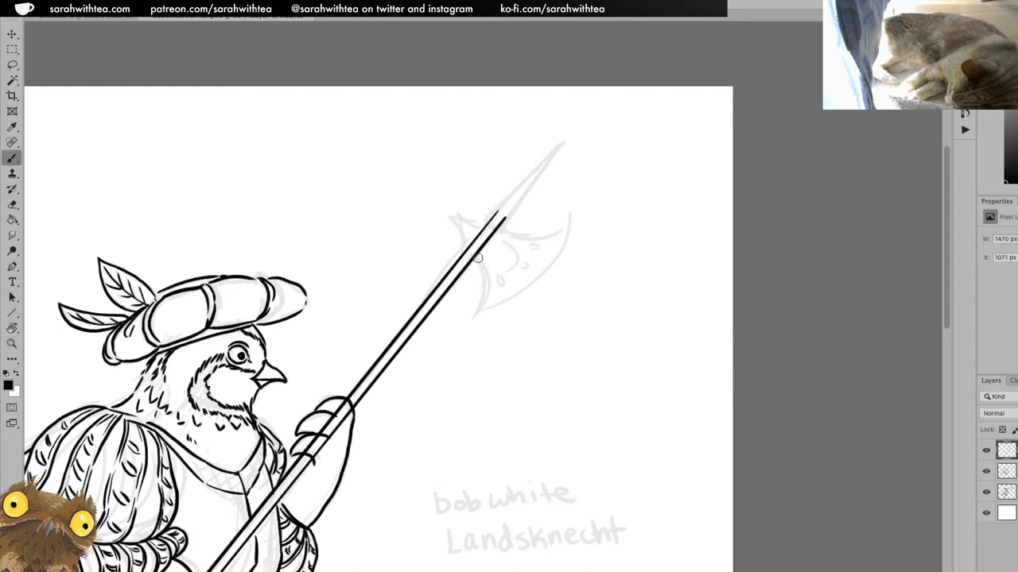
left_click_drag(474, 259, 488, 293)
key("ctrl+z")
left_click_drag(475, 258, 488, 294)
key("ctrl+z")
left_click_drag(474, 259, 477, 318)
Ink the narrow triangular spear point on the shaft's end, then erase the overlapping shaft lines and trim the tip
left_click_drag(493, 211, 556, 148)
key("ctrl+z")
left_click_drag(499, 202, 561, 141)
left_click_drag(503, 226, 559, 142)
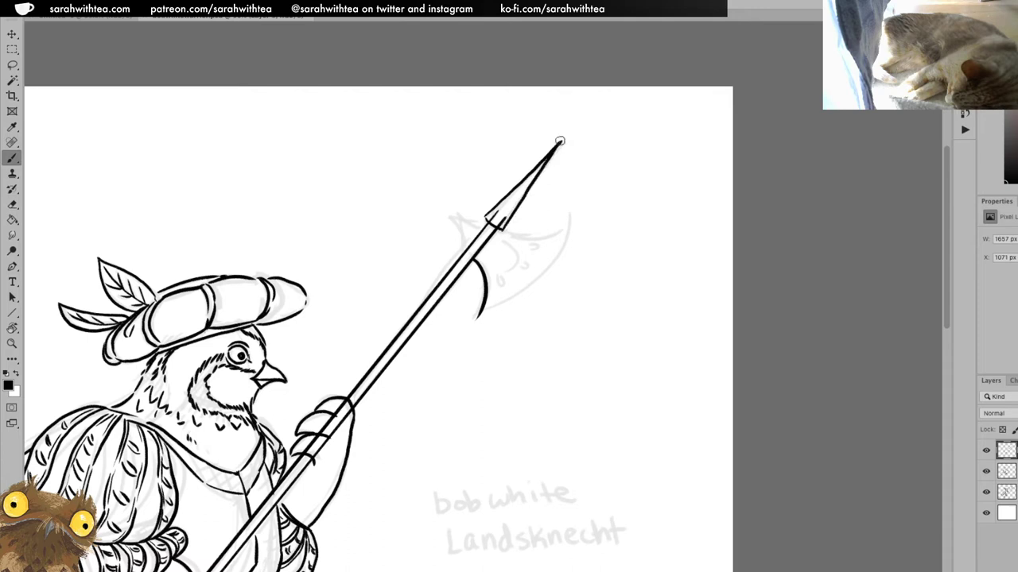
key("e")
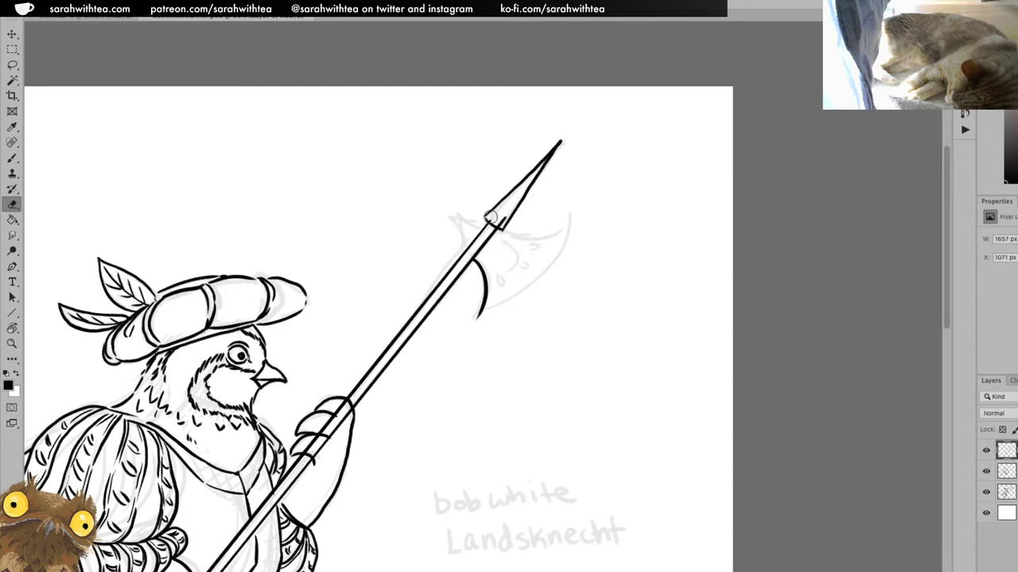
left_click_drag(498, 222, 505, 215)
mouse_move(563, 141)
left_mouse_down()
mouse_move(568, 129)
mouse_move(564, 150)
left_mouse_up()
key("b")
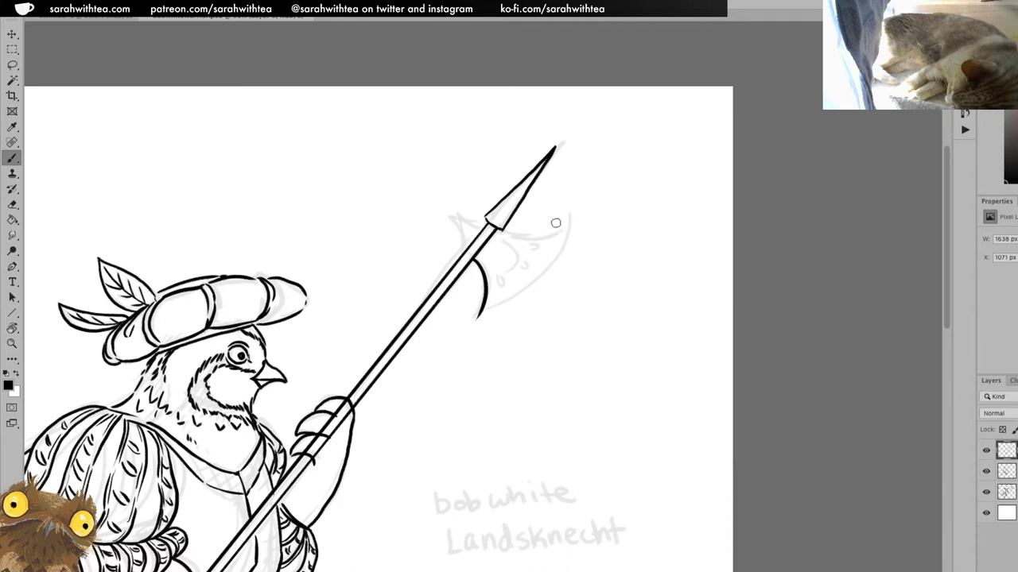
Rotate the canvas view and ink the axe blade's concave upper edge and long convex cutting edge
key("r")
mouse_move(588, 196)
left_mouse_down()
mouse_move(539, 129)
mouse_move(284, 157)
mouse_move(384, 127)
left_mouse_up()
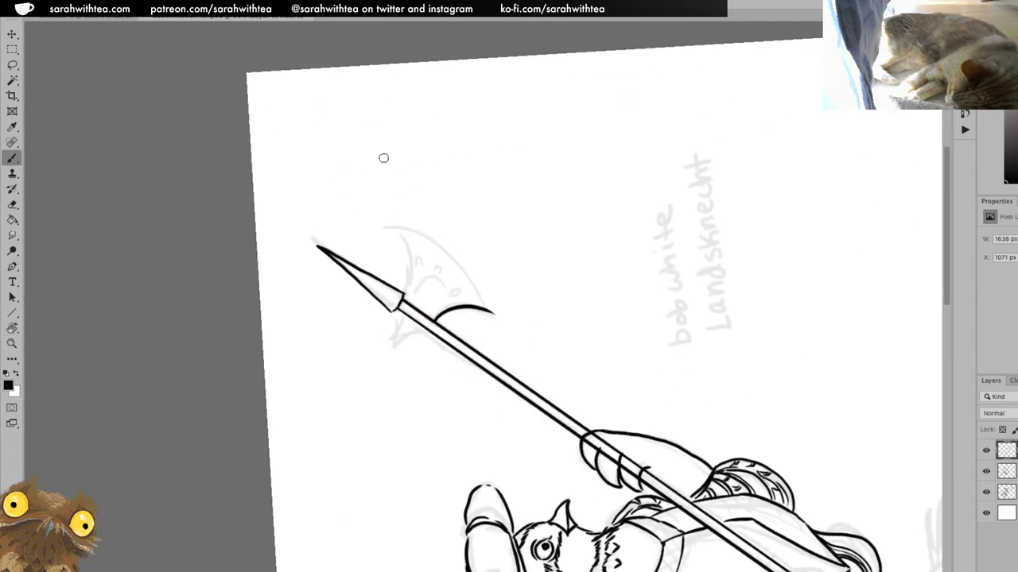
mouse_move(386, 229)
left_mouse_down()
mouse_move(411, 254)
mouse_move(401, 302)
left_mouse_up()
mouse_move(387, 229)
left_mouse_down()
mouse_move(429, 236)
mouse_move(460, 259)
mouse_move(495, 316)
left_mouse_up()
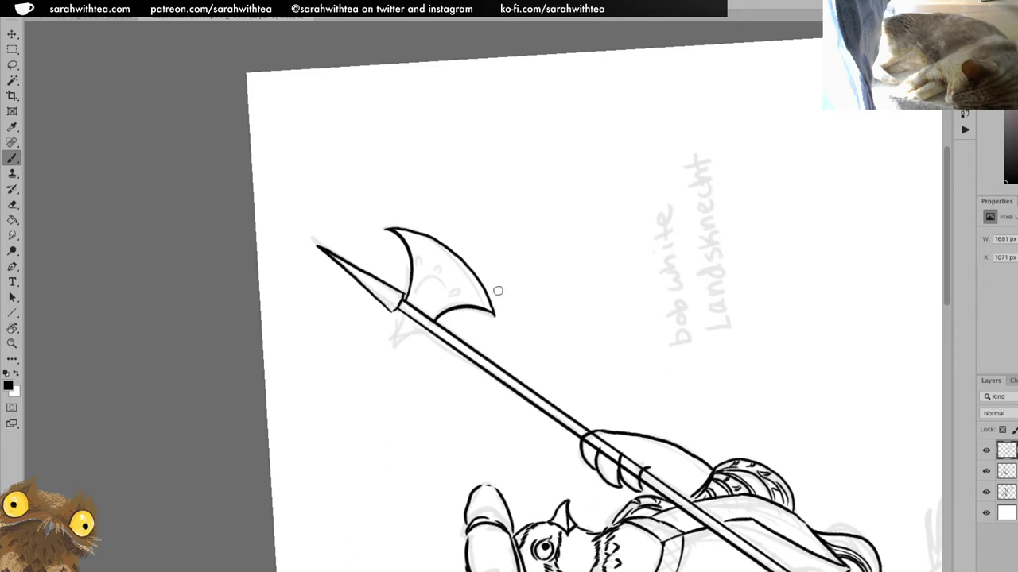
Ink the decorative straight lines and arc inside the axe blade next to the shaft, then restore the upright canvas view
left_click_drag(415, 302, 439, 280)
left_click_drag(427, 314, 445, 281)
key("ctrl+z")
mouse_move(428, 314)
left_mouse_down()
mouse_move(444, 295)
mouse_move(431, 314)
mouse_move(413, 305)
mouse_move(425, 277)
mouse_move(449, 297)
mouse_move(429, 314)
mouse_move(445, 293)
left_mouse_up()
key("ctrl+z")
key("ctrl+z")
key("ctrl+z")
key("ctrl+z")
key("e")
key("b")
key("Escape")
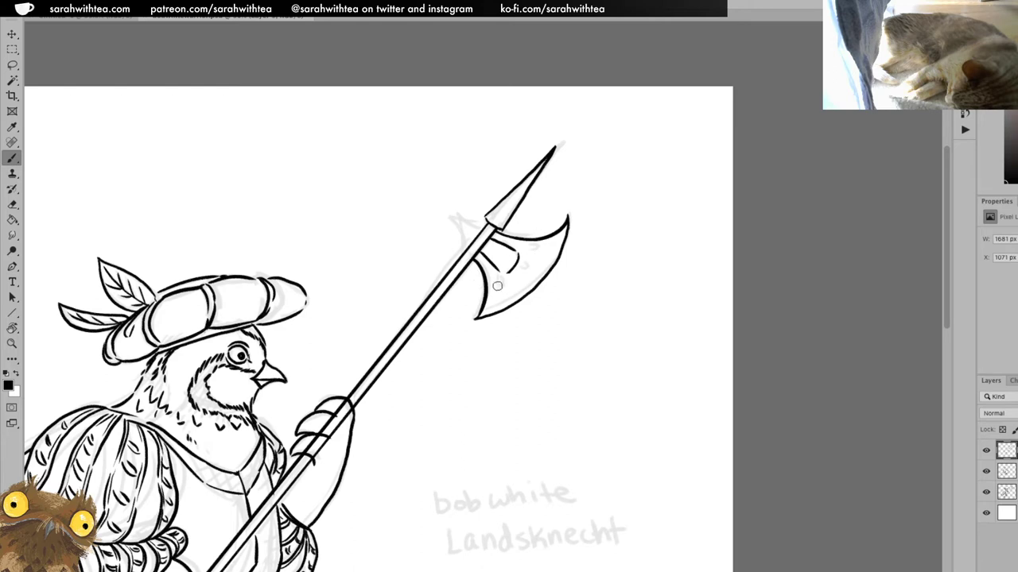
Add small rounded ornament marks around the arc inside the axe blade
mouse_move(498, 283)
left_mouse_down()
mouse_move(525, 269)
mouse_move(502, 282)
mouse_move(528, 248)
left_mouse_up()
key("super+z")
key("super+z")
left_click(520, 269)
Ink the pointed, curved back spike on the side of the shaft opposite the axe blade
left_click_drag(467, 254, 457, 219)
key("ctrl+z")
mouse_move(452, 219)
left_mouse_down()
mouse_move(460, 243)
mouse_move(454, 218)
mouse_move(477, 225)
left_mouse_up()
key("ctrl+z")
left_click_drag(452, 220, 483, 224)
key("ctrl+z")
Erase the shaft lines crossing the halberd head and tidy the join at the spear point's base
key("e")
left_click_drag(485, 261, 477, 257)
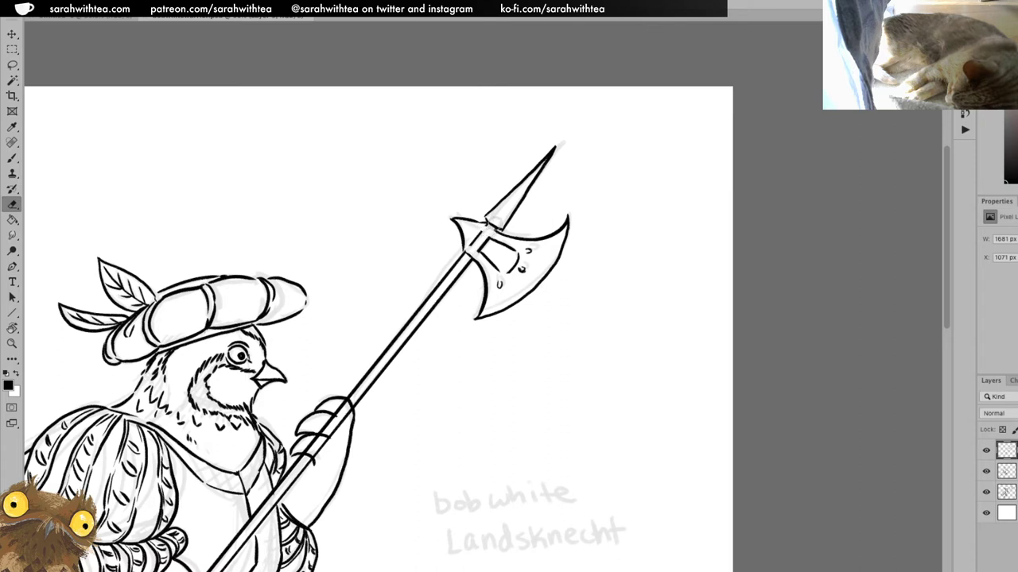
key("b")
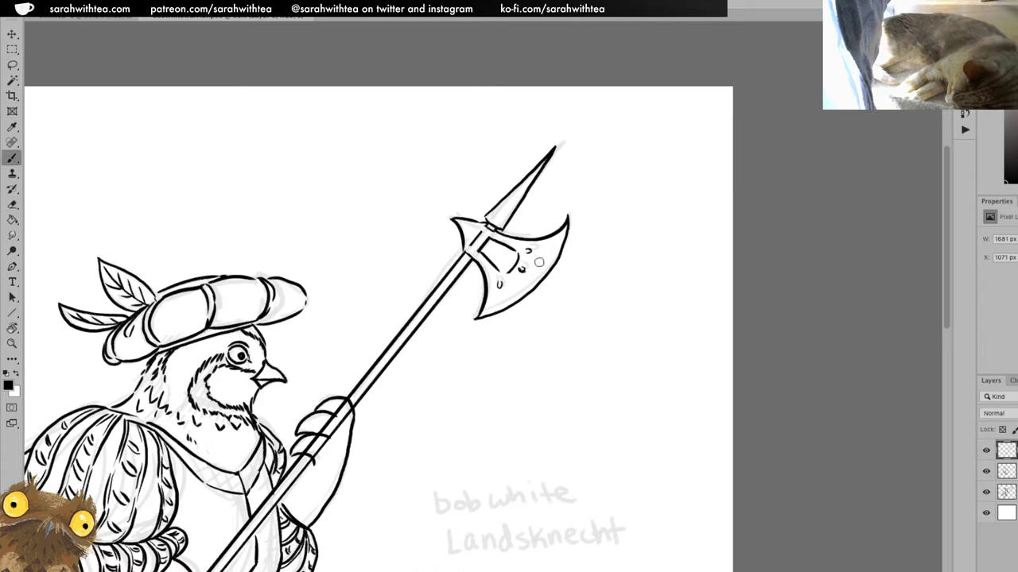
key("e")
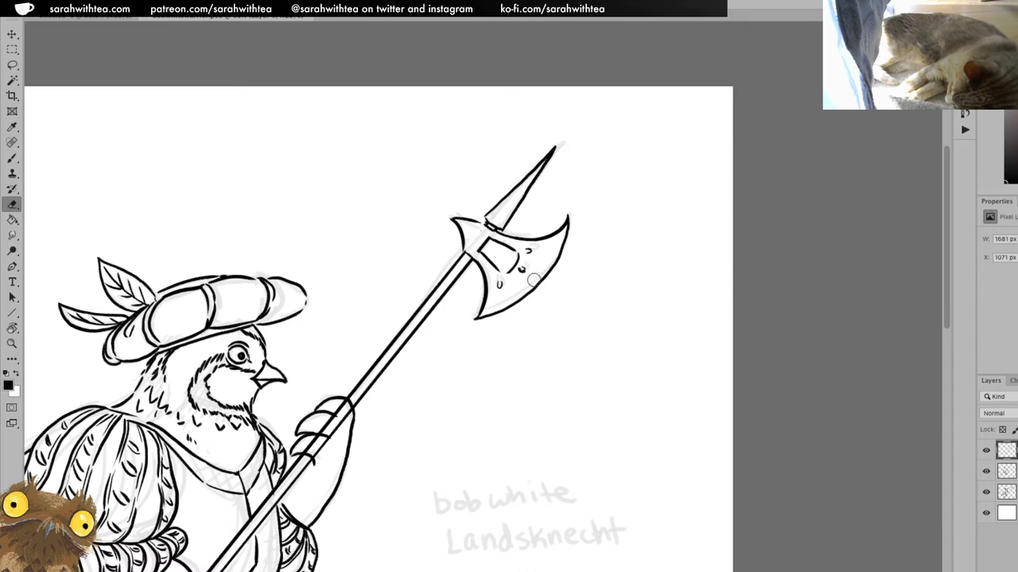
Tidy the decorative line next to the shaft inside the axe blade by erasing its stray ink
key("b")
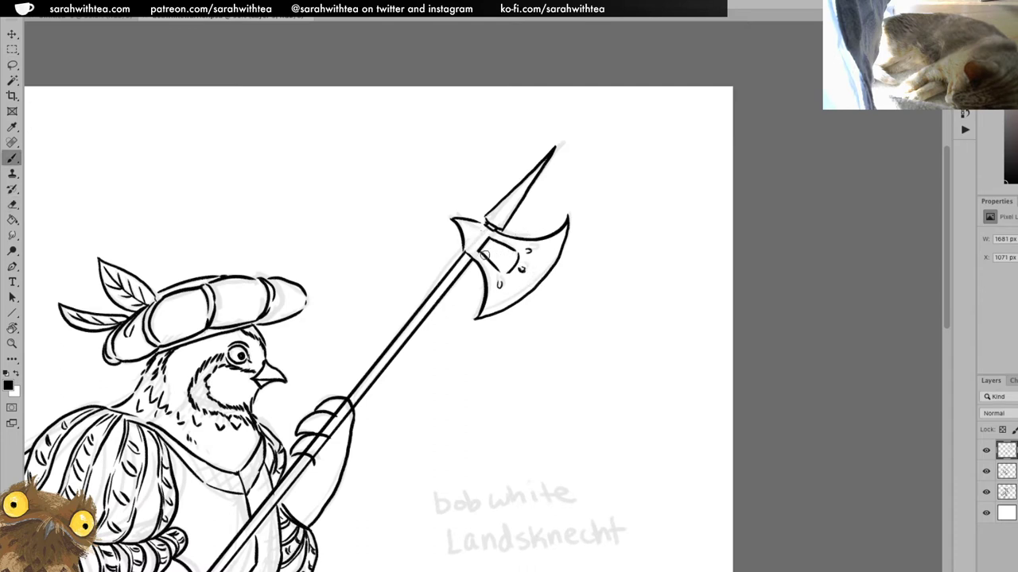
key("ctrl+z")
key("e")
mouse_move(482, 242)
left_mouse_down()
mouse_move(475, 256)
mouse_move(487, 264)
left_mouse_up()
key("b")
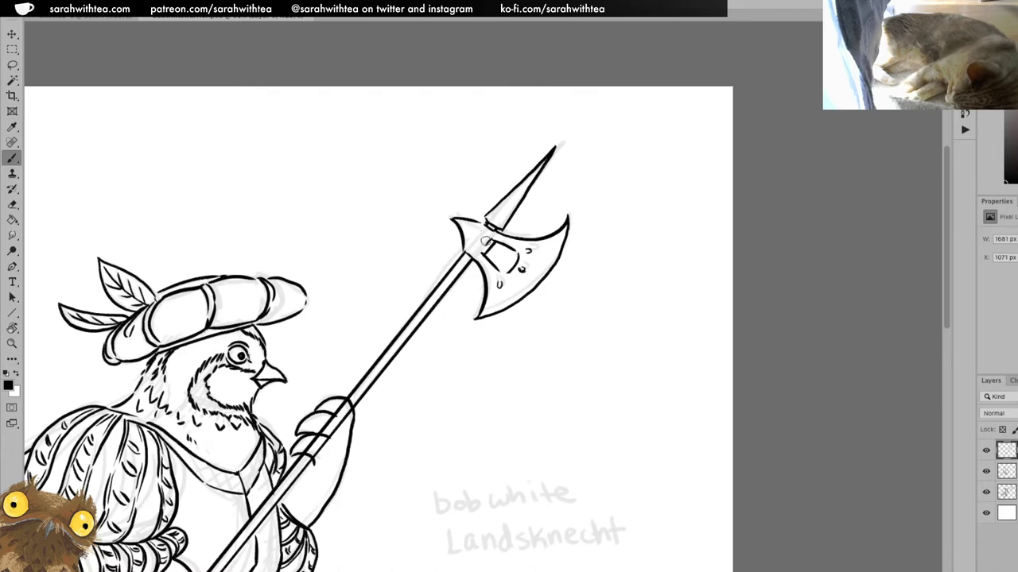
Ink the scaly leg behind the lower end of the halberd shaft, down to the ankle
key("z")
left_click(504, 335, "alt")
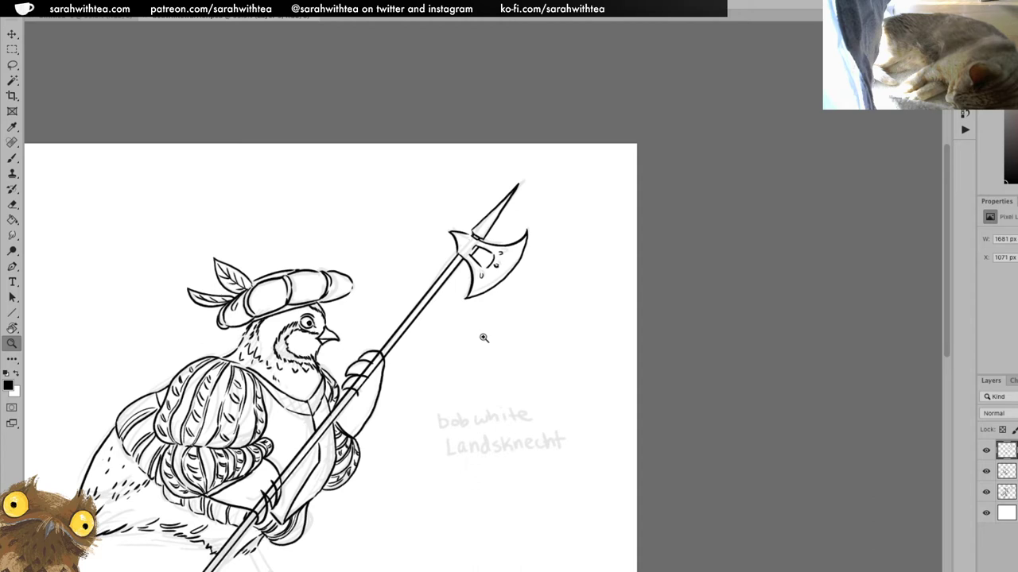
left_click_drag(405, 435, 471, 308)
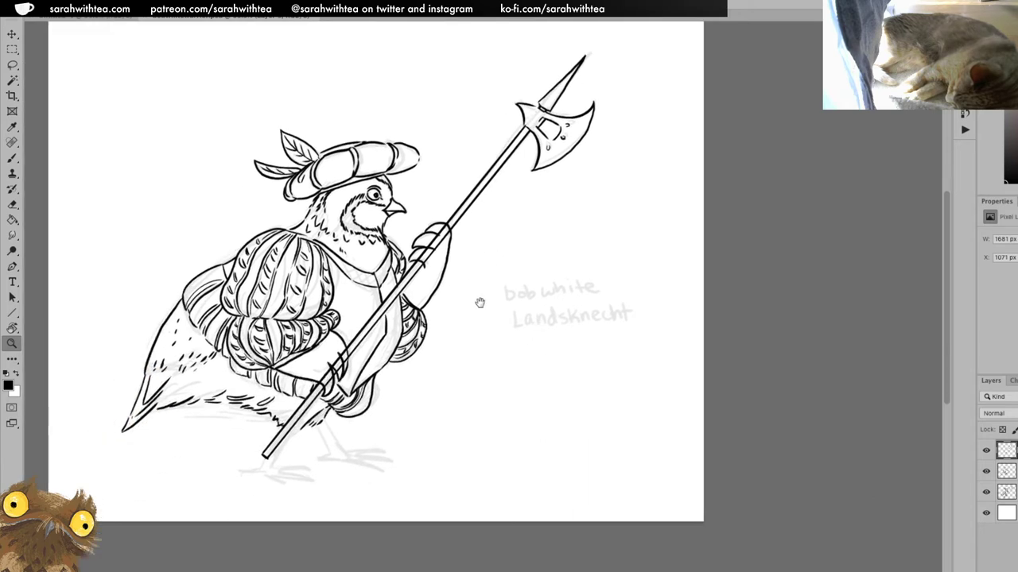
left_click(429, 402)
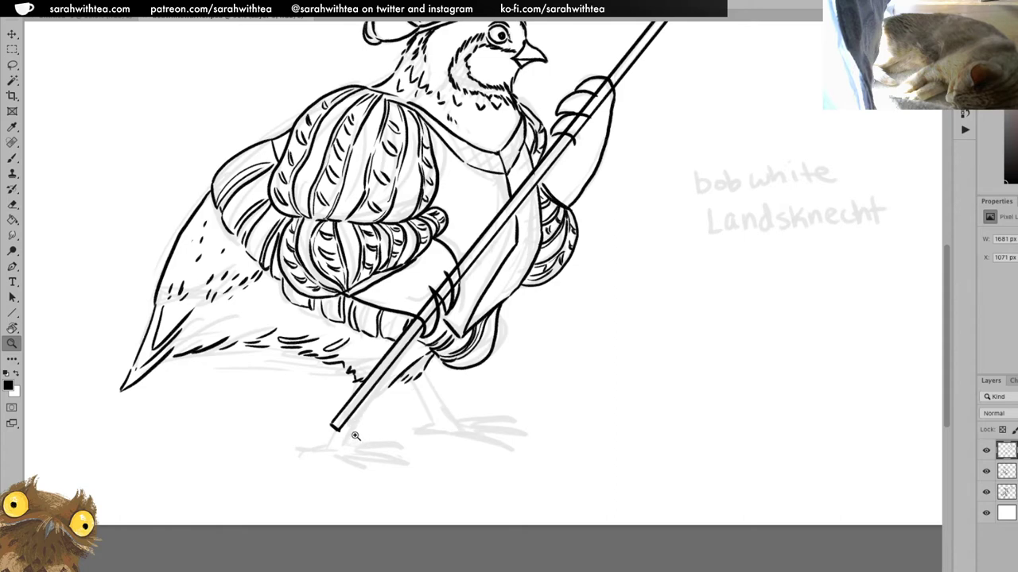
key("b")
left_click_drag(348, 442, 360, 408)
left_click_drag(351, 446, 378, 387)
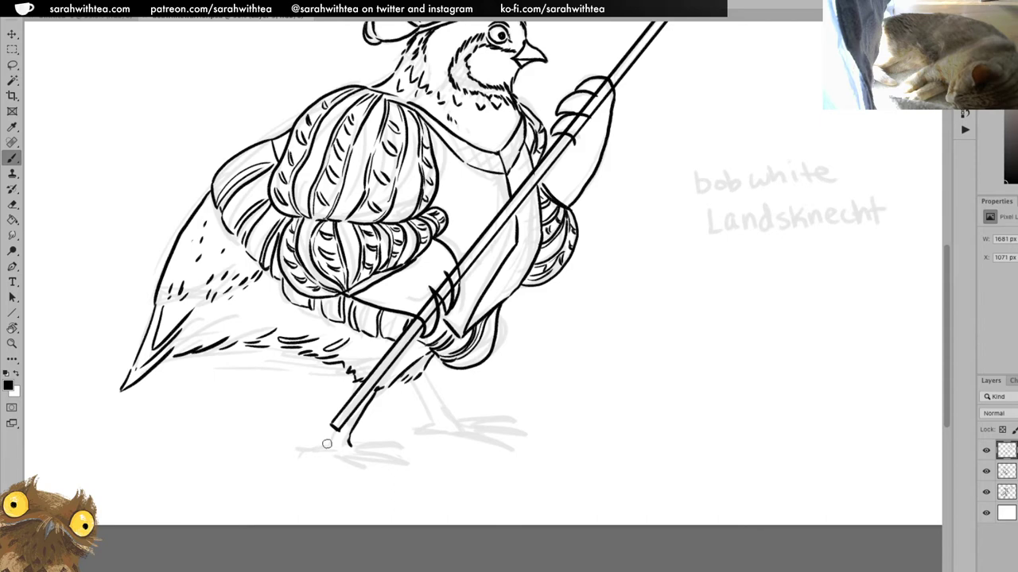
mouse_move(336, 451)
left_mouse_down()
mouse_move(349, 449)
mouse_move(331, 444)
mouse_move(338, 427)
mouse_move(334, 442)
left_mouse_up()
key("ctrl+z")
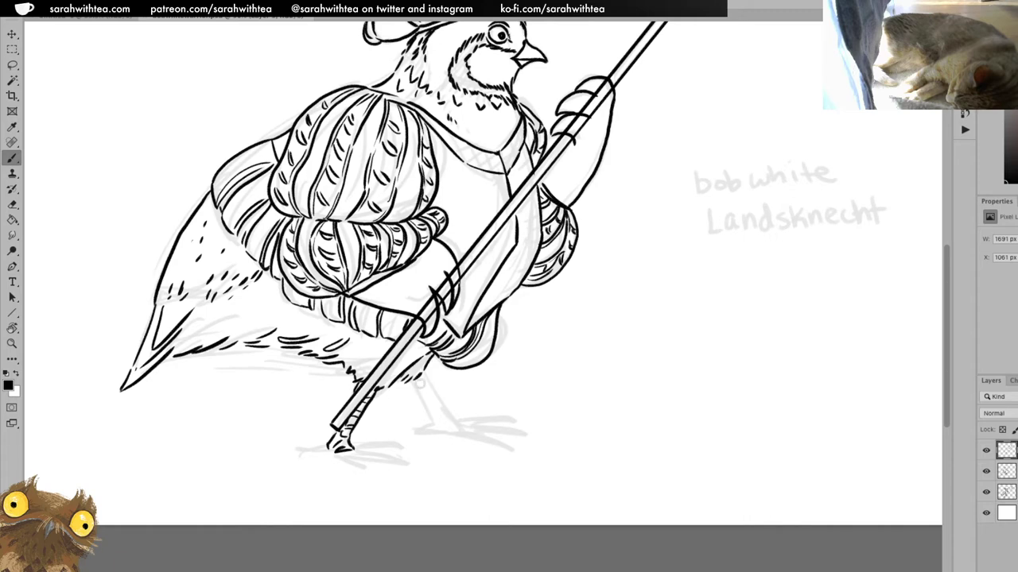
Ink the bird's other leg with its back toe and short scale marks along the shin
mouse_move(414, 382)
left_mouse_down()
mouse_move(437, 425)
mouse_move(434, 418)
mouse_move(416, 430)
left_mouse_up()
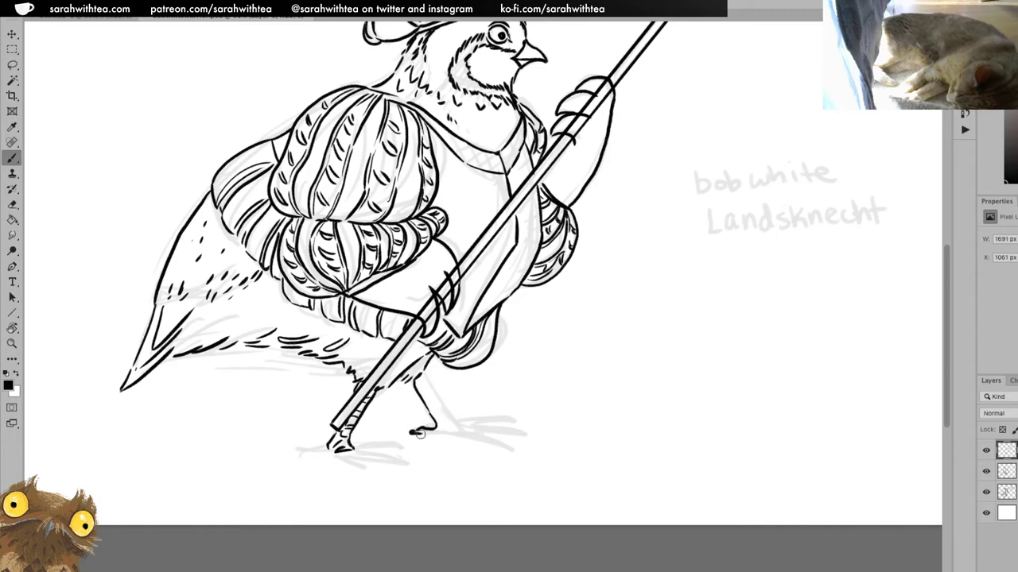
key("ctrl+z")
left_click_drag(409, 431, 448, 433)
left_click_drag(424, 373, 458, 421)
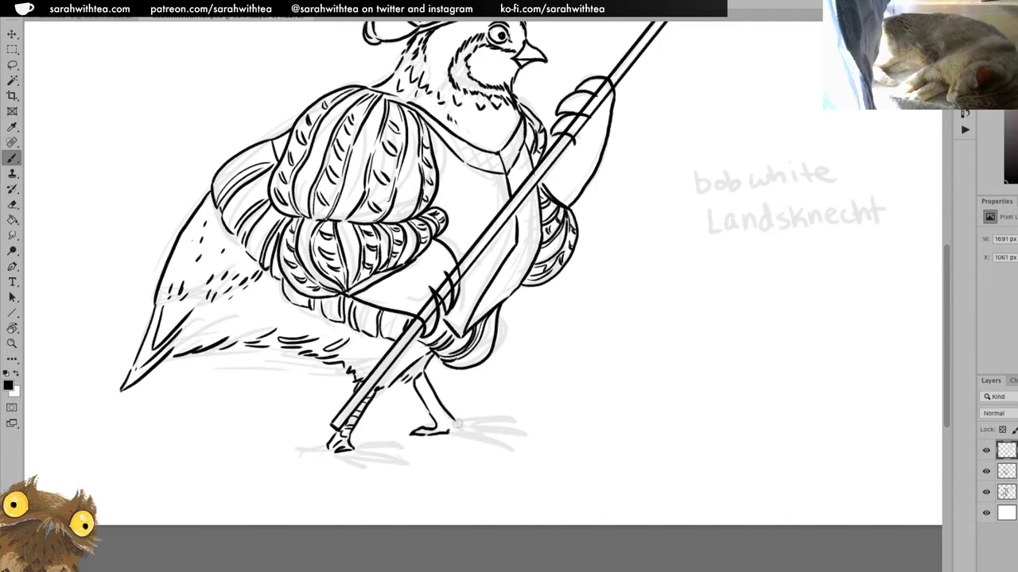
mouse_move(421, 377)
left_mouse_down()
mouse_move(428, 406)
mouse_move(447, 415)
mouse_move(441, 424)
left_mouse_up()
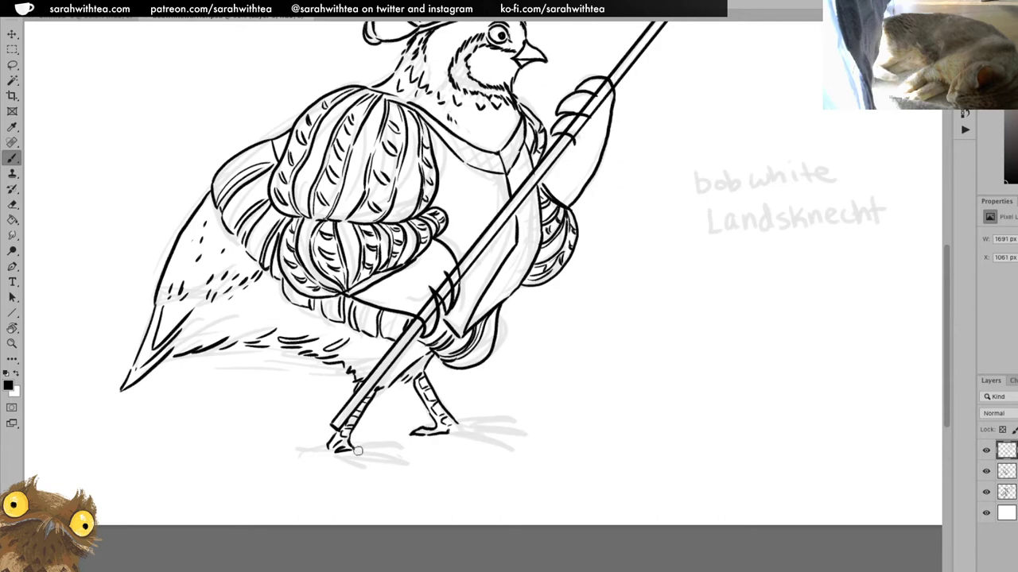
Ink the clawed toes of both feet over the sketch and add small scale marks
mouse_move(337, 458)
left_mouse_down()
mouse_move(389, 471)
mouse_move(360, 456)
mouse_move(385, 454)
mouse_move(412, 466)
mouse_move(368, 450)
left_mouse_up()
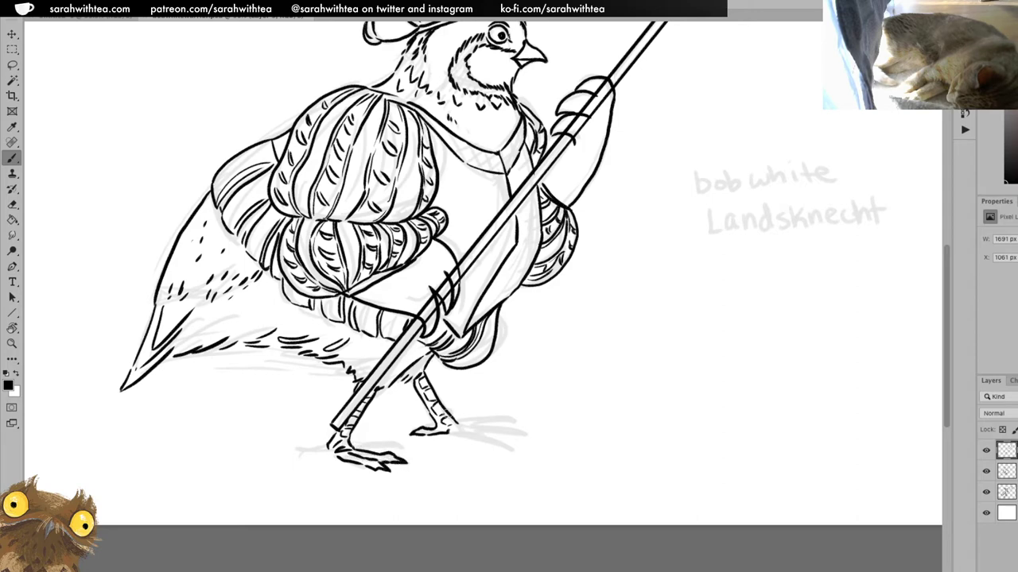
mouse_move(352, 443)
left_mouse_down()
mouse_move(403, 452)
mouse_move(391, 448)
left_mouse_up()
mouse_move(322, 442)
left_mouse_down()
mouse_move(299, 452)
mouse_move(330, 448)
left_mouse_up()
key("ctrl+z")
key("ctrl+z")
mouse_move(314, 443)
left_mouse_down()
mouse_move(298, 456)
mouse_move(332, 450)
left_mouse_up()
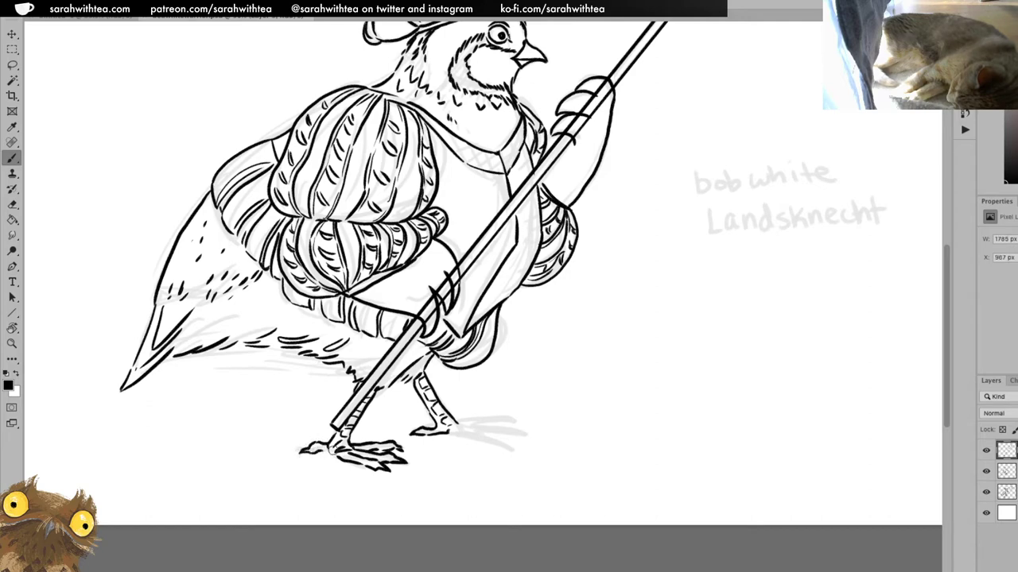
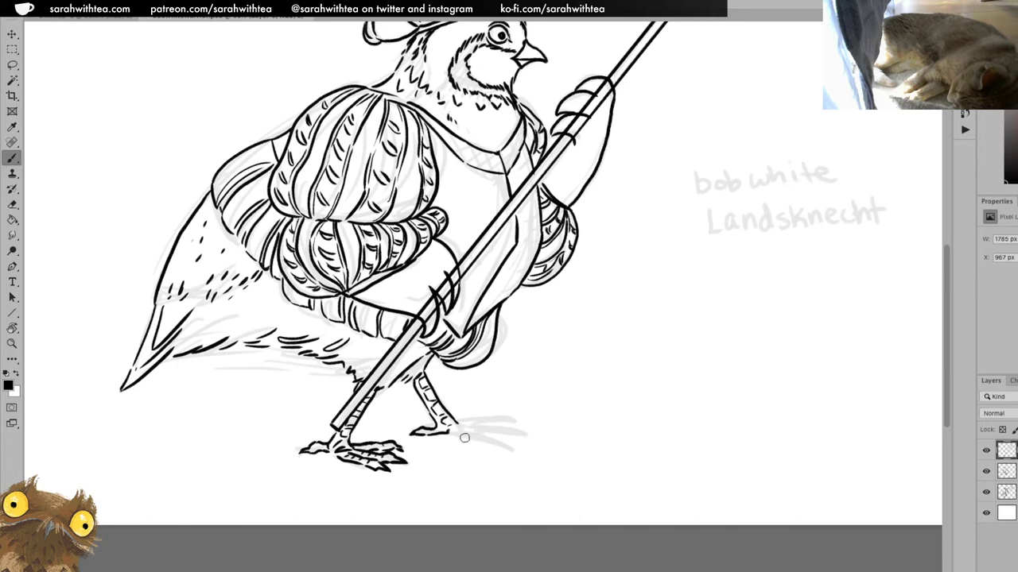
mouse_move(459, 424)
left_mouse_down()
mouse_move(510, 446)
mouse_move(478, 446)
mouse_move(477, 424)
mouse_move(504, 426)
mouse_move(516, 440)
mouse_move(493, 436)
mouse_move(478, 417)
mouse_move(512, 422)
left_mouse_up()
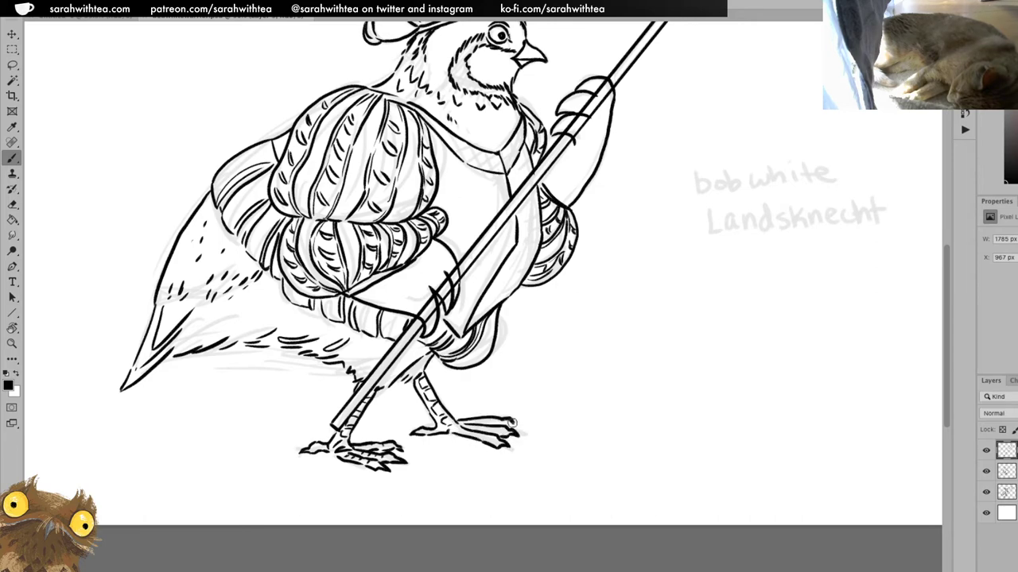
left_click_drag(473, 424, 477, 429)
Hide the faded sketch layer so only the ink layers show on the white background
key("z")
left_click(566, 379, "alt")
left_click(572, 386, "alt")
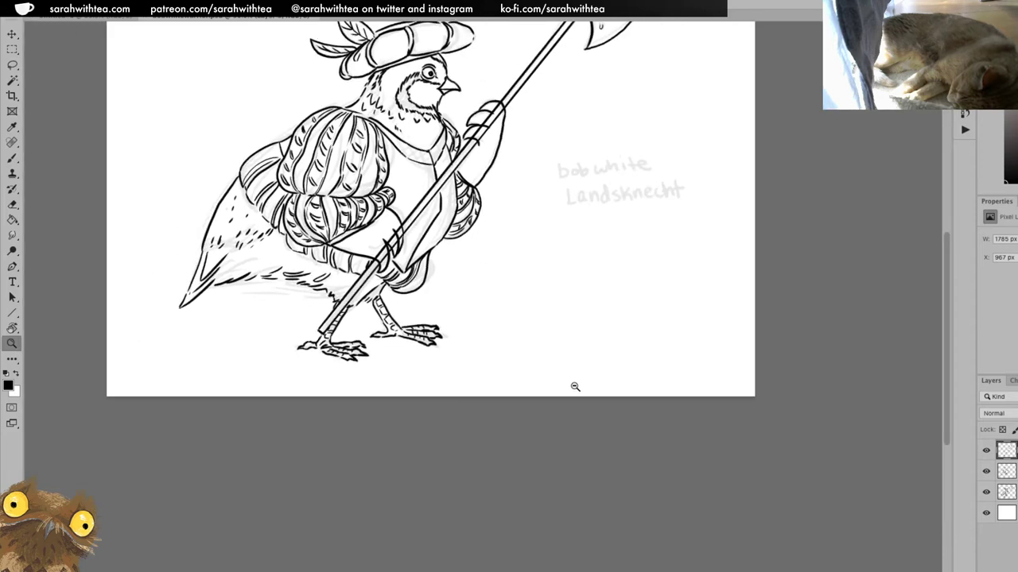
left_click(572, 386, "alt")
left_click_drag(532, 316, 612, 421)
key("v")
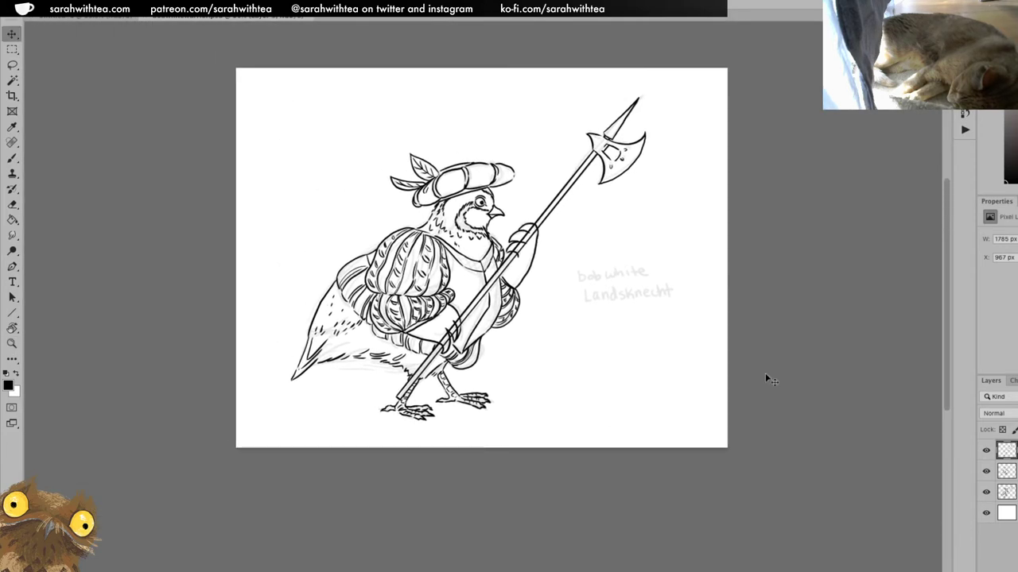
left_click(986, 491)
Erase the halberd shaft lines that cross the fingers of both gripping hands
key("z")
left_click(503, 270)
left_click(492, 186)
key("e")
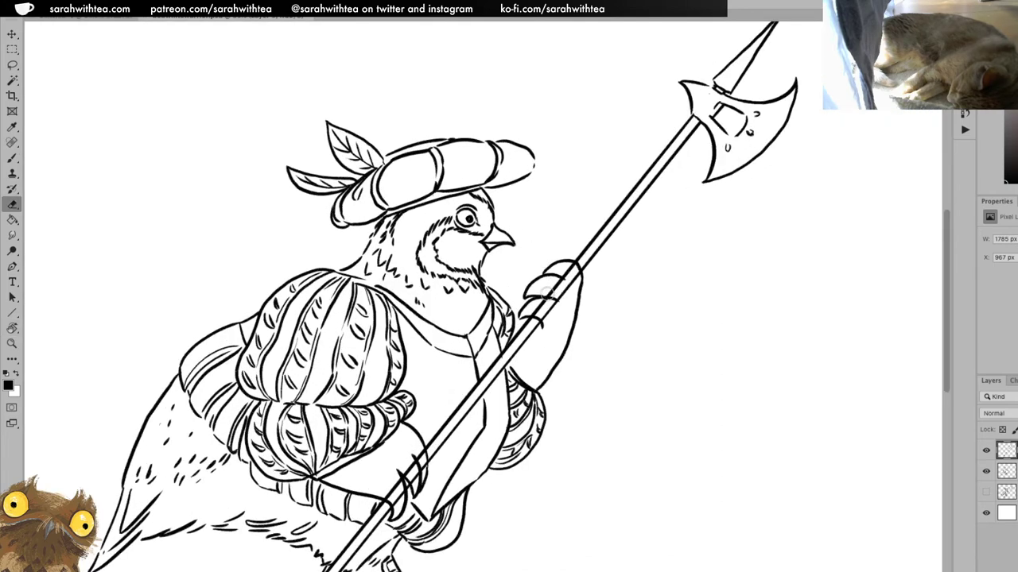
left_click_drag(532, 315, 574, 277)
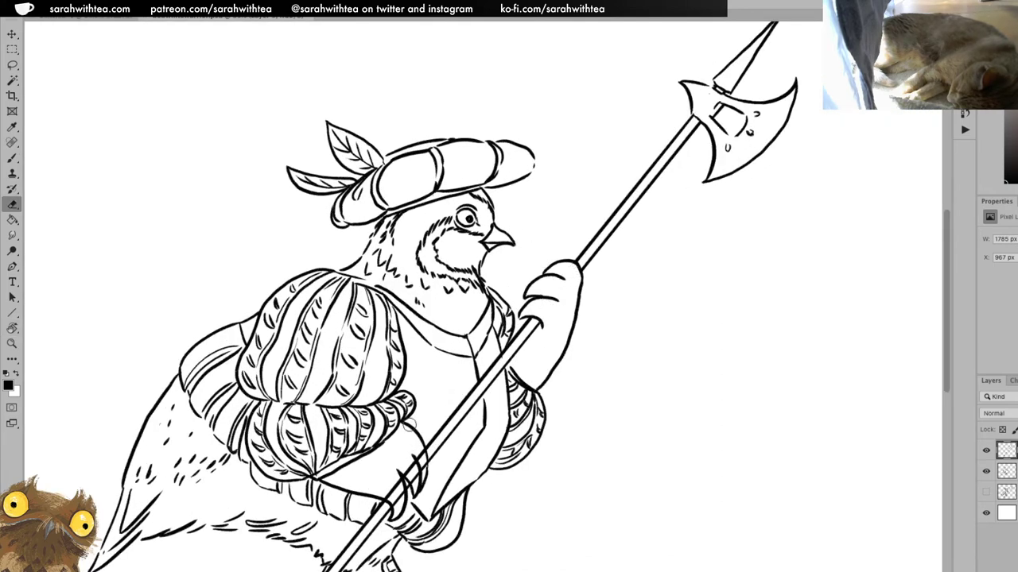
mouse_move(385, 490)
left_mouse_down()
mouse_move(413, 474)
mouse_move(414, 459)
mouse_move(424, 467)
mouse_move(426, 434)
left_mouse_up()
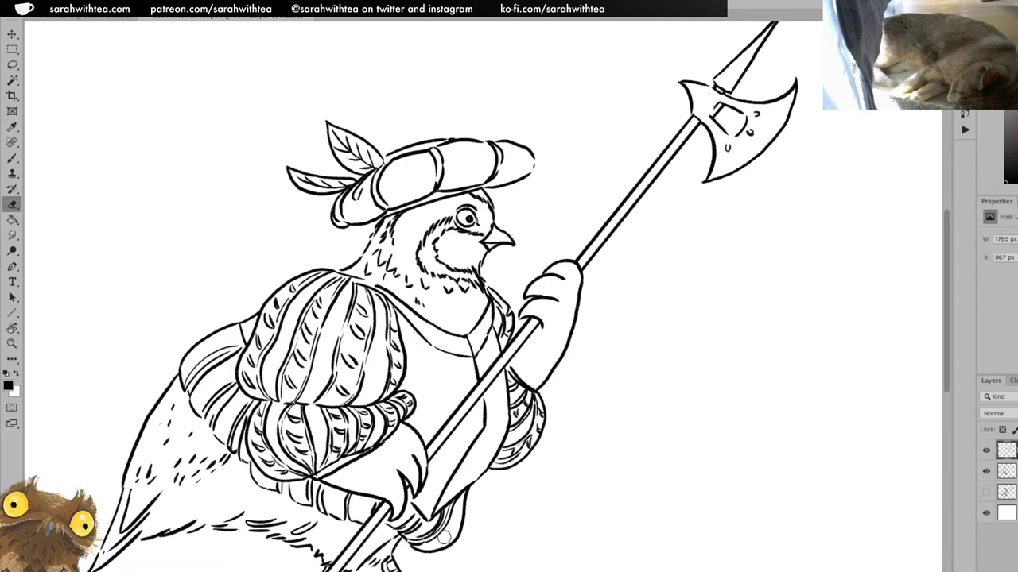
Choose the Kyle's Paint Box - Rough Dry Fun Big! brush and reduce its size for shading small areas
key("b")
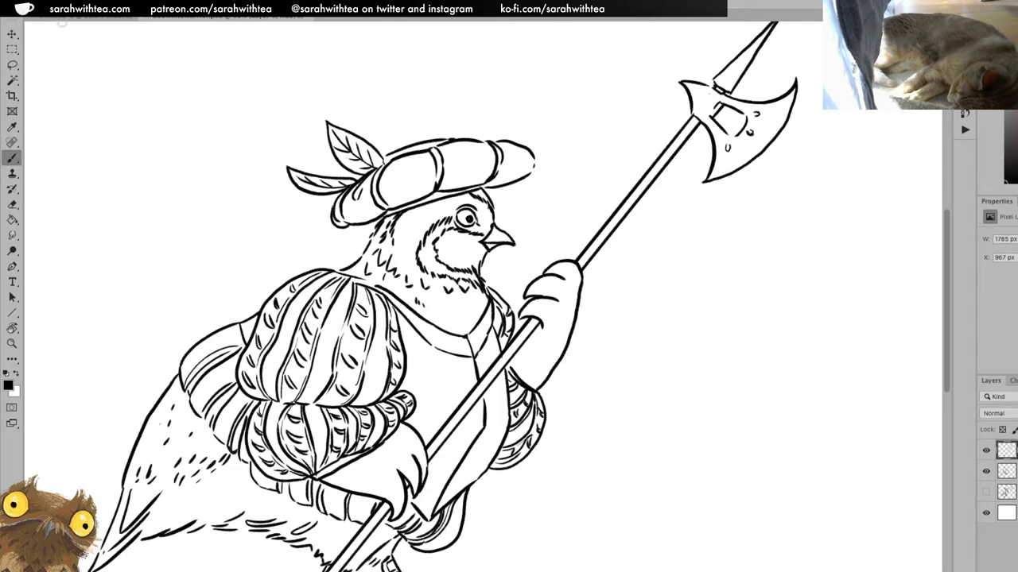
left_click(41, 8)
mouse_move(212, 175)
left_mouse_down()
mouse_move(217, 347)
mouse_move(211, 183)
left_mouse_up()
left_click(189, 148)
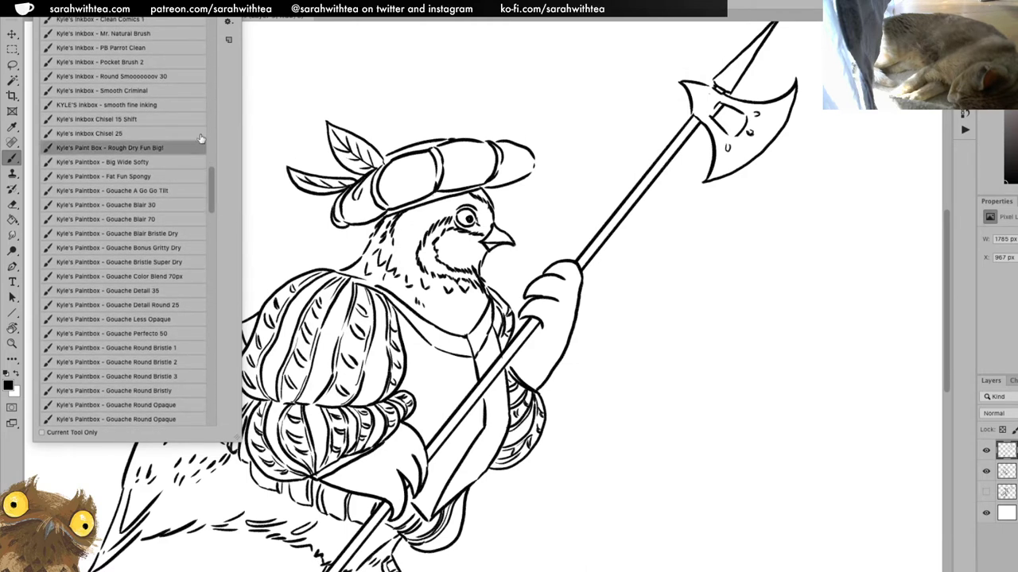
key("Return")
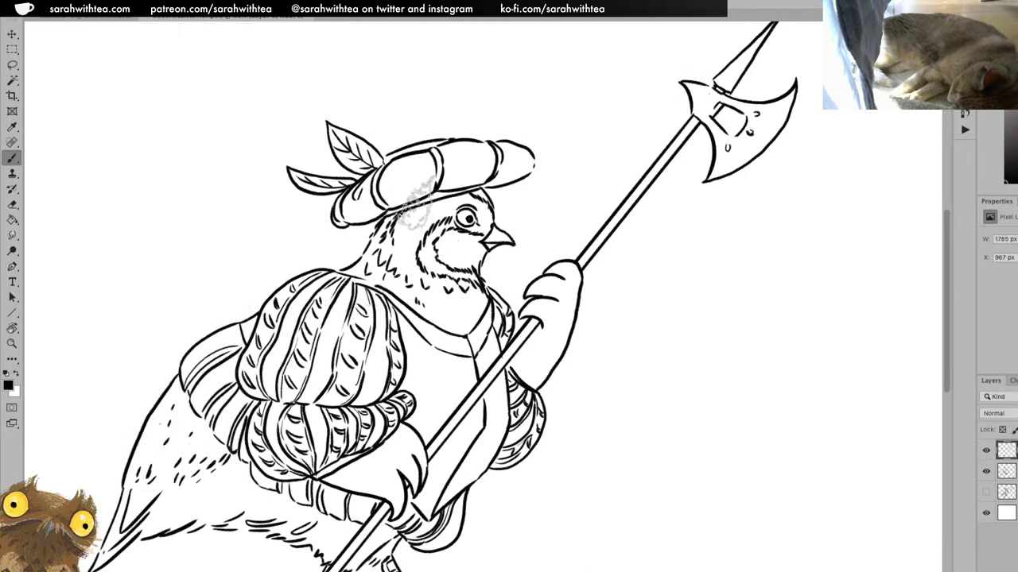
key("bracketleft")
key("bracketleft")
key("bracketleft")
key("bracketleft")
key("bracketleft")
key("bracketleft")
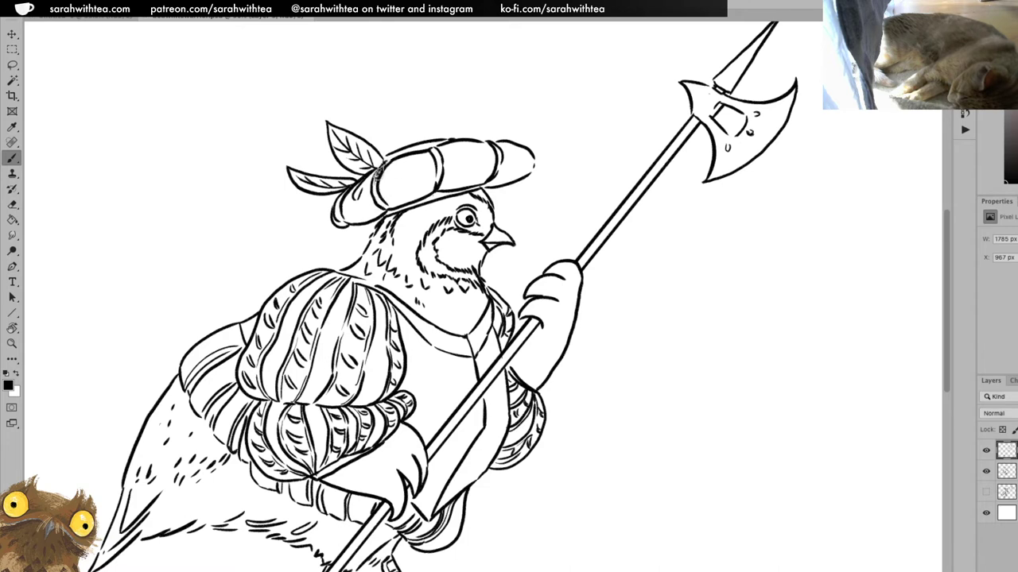
Fill the narrow bands between the hat's puffed sections with textured black and shade the hat's back edge
left_click_drag(383, 199, 386, 208)
left_click_drag(432, 150, 439, 172)
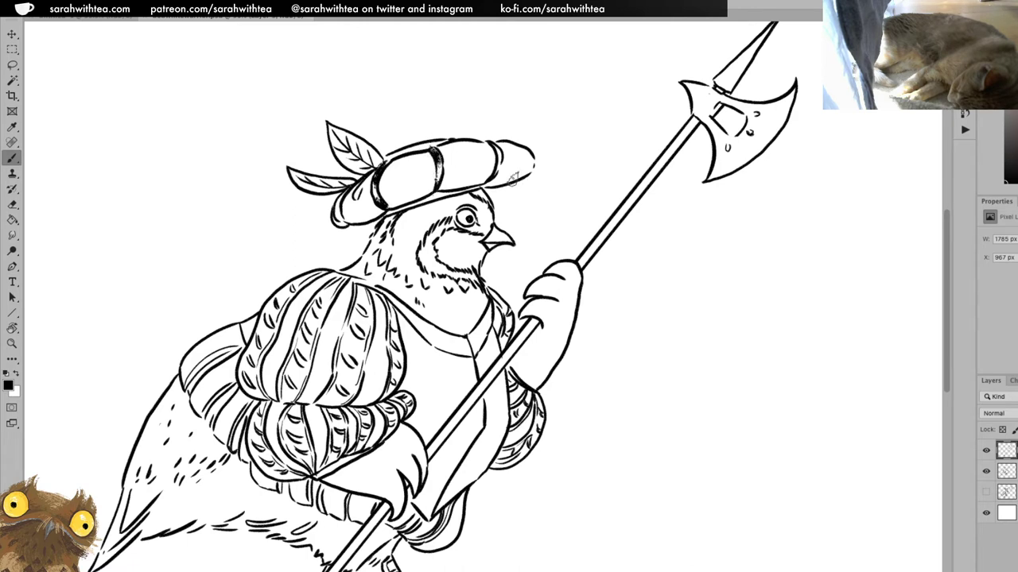
left_click_drag(495, 176, 490, 138)
key("e")
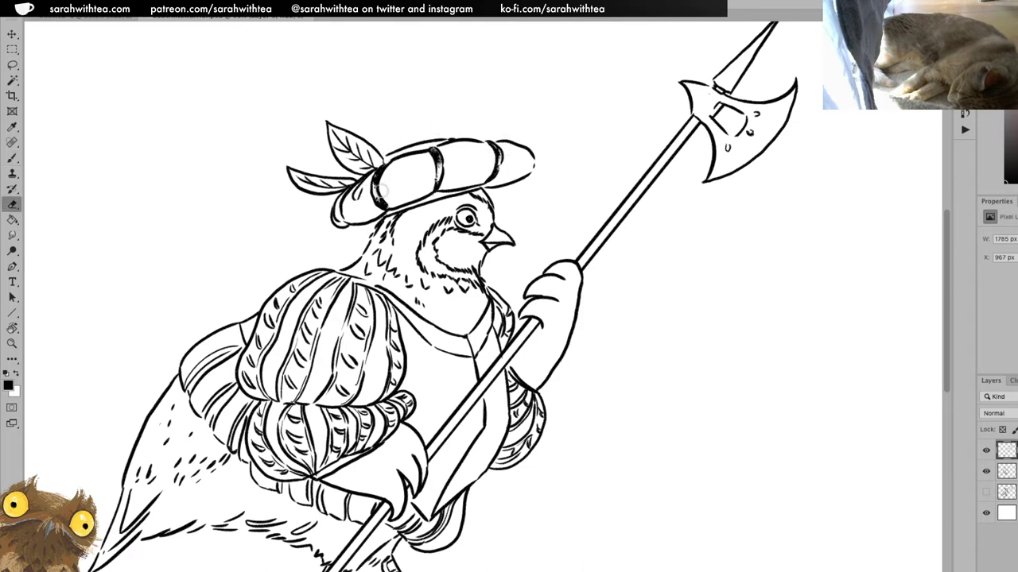
key("b")
left_click_drag(355, 194, 364, 179)
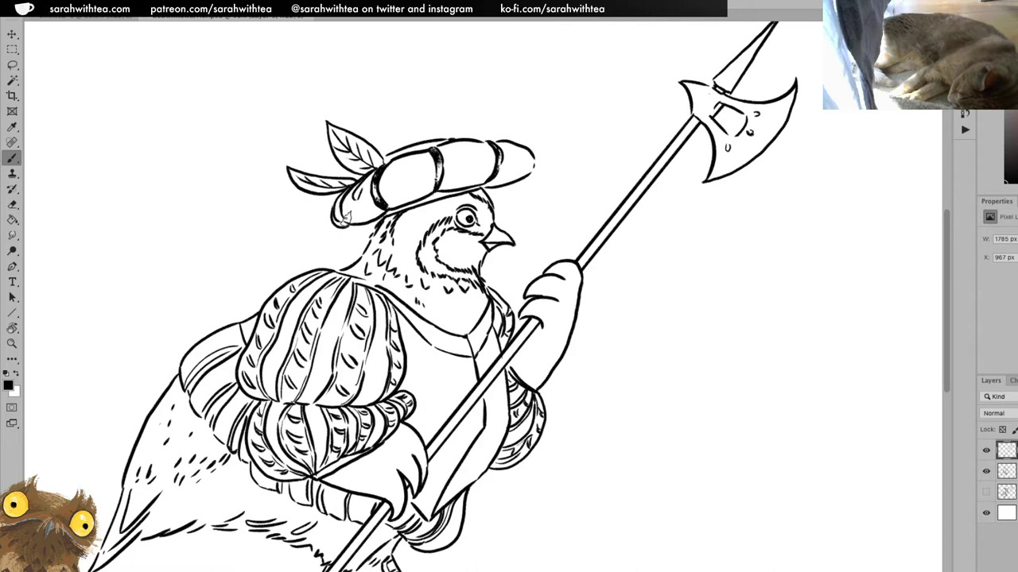
mouse_move(350, 185)
left_mouse_down()
mouse_move(334, 216)
mouse_move(349, 191)
mouse_move(337, 213)
mouse_move(341, 196)
mouse_move(338, 218)
mouse_move(347, 218)
left_mouse_up()
Shade the recessed panels of the near sleeve's upper and lower puffs and the far sleeve with textured black
left_click_drag(371, 291, 377, 324)
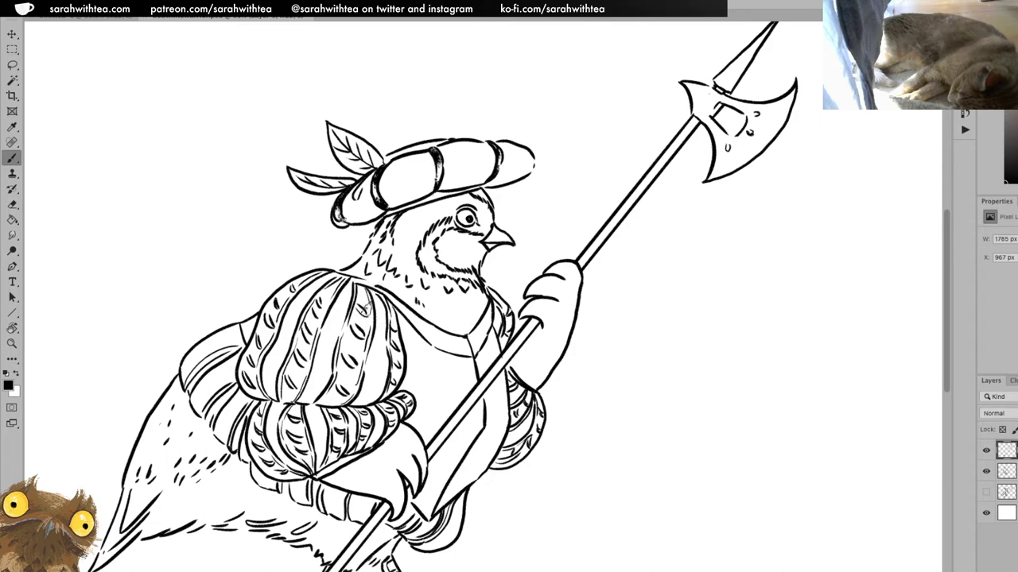
key("ctrl+z")
left_click_drag(355, 401, 372, 352)
mouse_move(352, 401)
left_mouse_down()
mouse_move(372, 395)
mouse_move(384, 353)
left_mouse_up()
mouse_move(374, 389)
left_mouse_down()
mouse_move(371, 305)
mouse_move(366, 357)
left_mouse_up()
mouse_move(354, 414)
left_mouse_down()
mouse_move(334, 342)
mouse_move(306, 373)
left_mouse_up()
mouse_move(296, 414)
left_mouse_down()
mouse_move(318, 334)
mouse_move(322, 372)
mouse_move(328, 345)
left_mouse_up()
left_click_drag(306, 385, 323, 324)
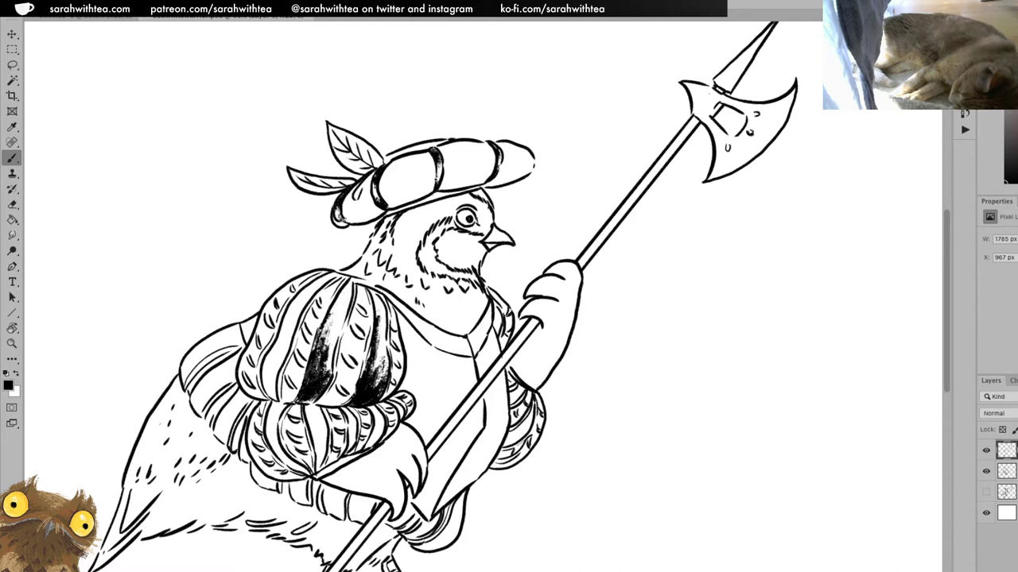
left_click_drag(269, 396, 292, 302)
left_click_drag(283, 343, 292, 318)
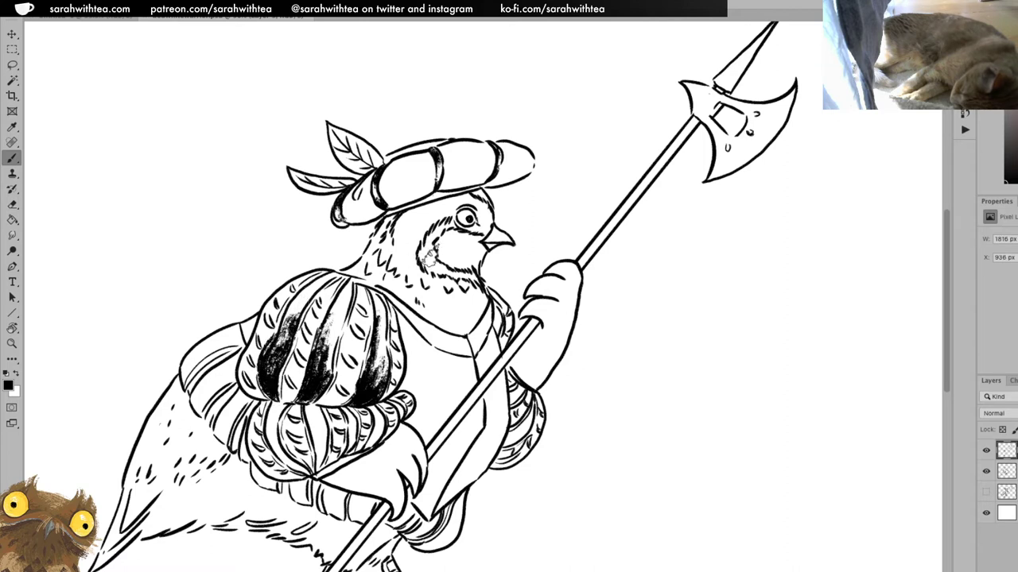
mouse_move(304, 474)
left_mouse_down()
mouse_move(278, 433)
mouse_move(314, 426)
mouse_move(318, 461)
mouse_move(315, 426)
mouse_move(317, 469)
mouse_move(309, 421)
mouse_move(329, 388)
mouse_move(346, 453)
mouse_move(350, 413)
mouse_move(374, 426)
mouse_move(365, 454)
left_mouse_up()
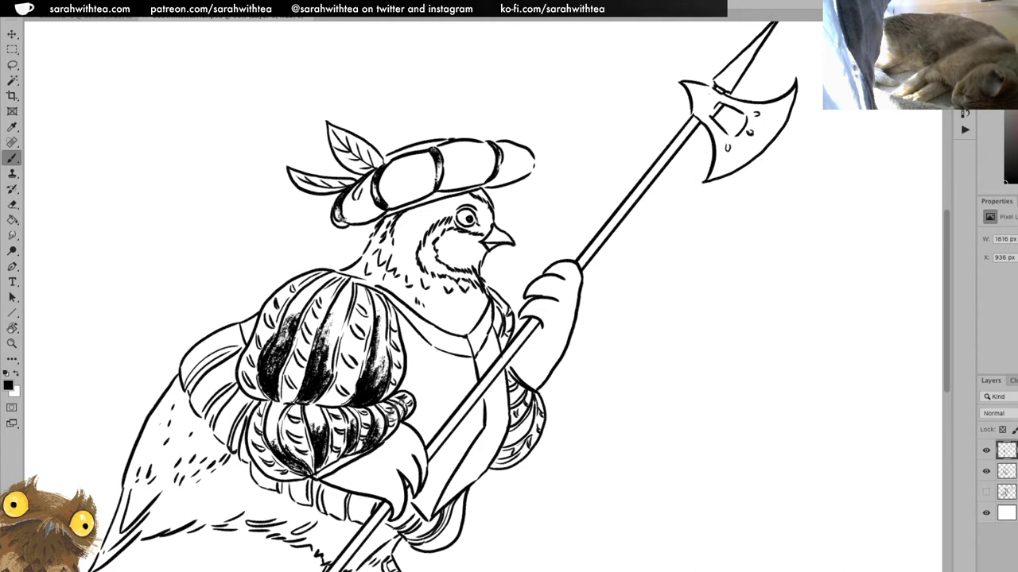
mouse_move(503, 407)
left_mouse_down()
mouse_move(515, 449)
mouse_move(523, 409)
mouse_move(509, 389)
mouse_move(507, 402)
mouse_move(505, 335)
mouse_move(490, 300)
mouse_move(487, 342)
mouse_move(481, 334)
left_mouse_up()
Fill the dark facial stripe from around the eye down the cheek to below the throat patch with textured black
mouse_move(447, 227)
left_mouse_down()
mouse_move(433, 242)
mouse_move(442, 239)
left_mouse_up()
key("ctrl+z")
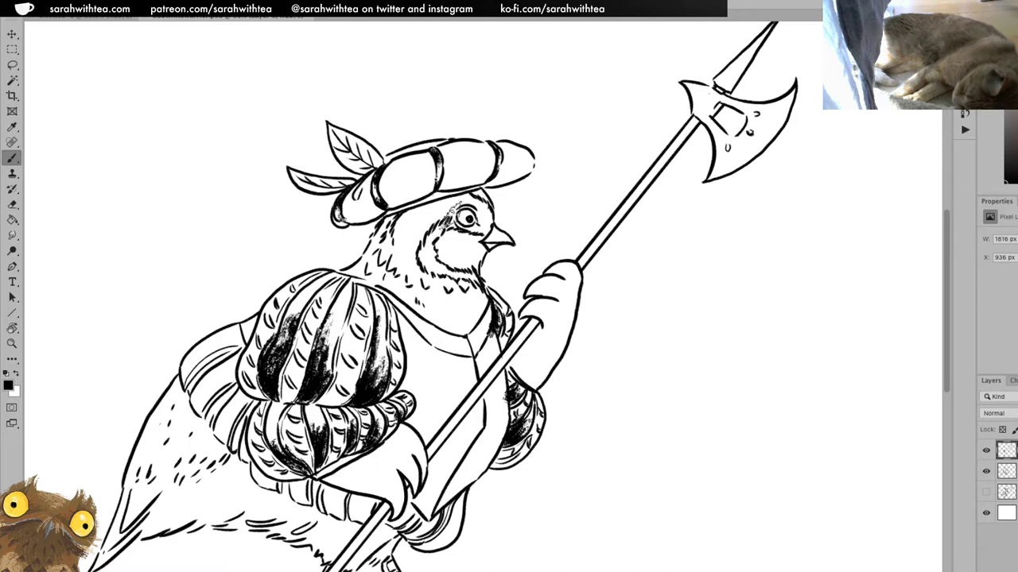
mouse_move(440, 225)
left_mouse_down()
mouse_move(430, 256)
mouse_move(481, 227)
left_mouse_up()
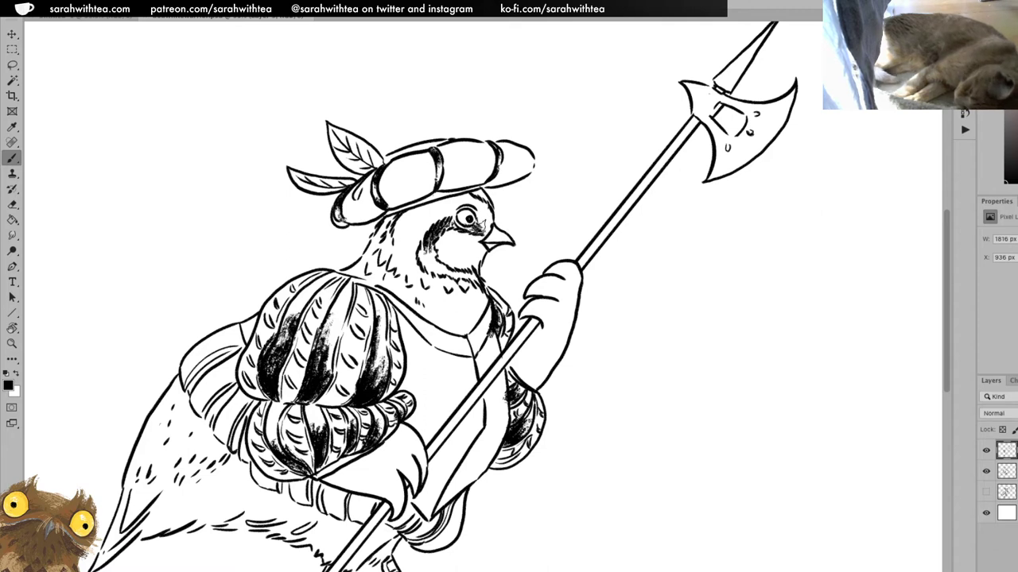
mouse_move(428, 245)
left_mouse_down()
mouse_move(420, 267)
mouse_move(445, 277)
mouse_move(436, 262)
mouse_move(439, 279)
mouse_move(476, 288)
mouse_move(442, 280)
left_mouse_up()
left_click_drag(418, 245, 436, 265)
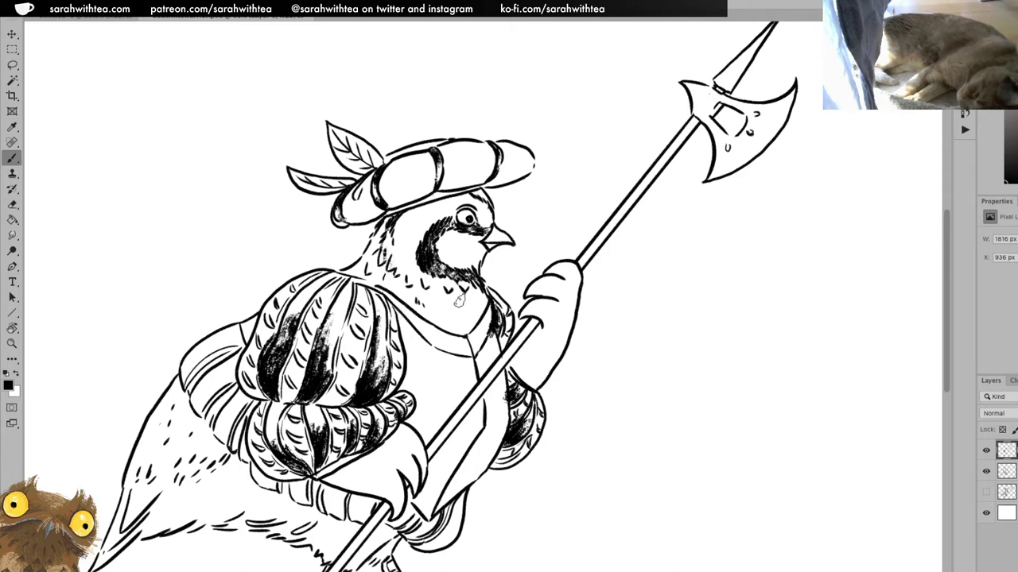
Shade the recessed stripes of the slashed garment behind the sleeve and along its lower hem with textured black
mouse_move(206, 391)
left_mouse_down()
mouse_move(191, 388)
mouse_move(215, 362)
mouse_move(187, 396)
mouse_move(231, 460)
left_mouse_up()
left_click_drag(249, 413, 236, 450)
mouse_move(263, 386)
left_mouse_down()
mouse_move(238, 430)
mouse_move(245, 474)
mouse_move(285, 509)
left_mouse_up()
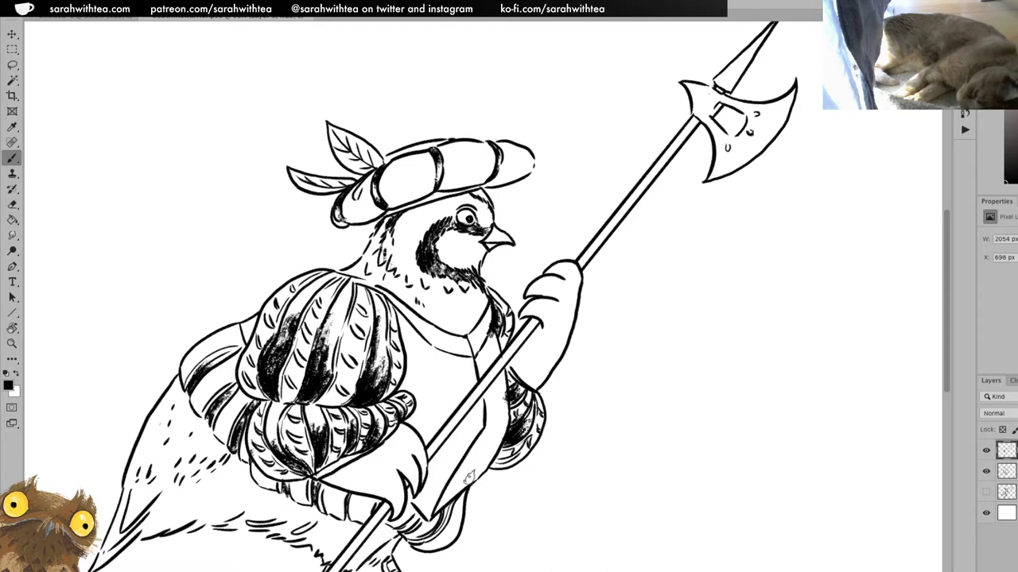
mouse_move(401, 533)
left_mouse_down()
mouse_move(417, 554)
mouse_move(405, 531)
mouse_move(433, 534)
left_mouse_up()
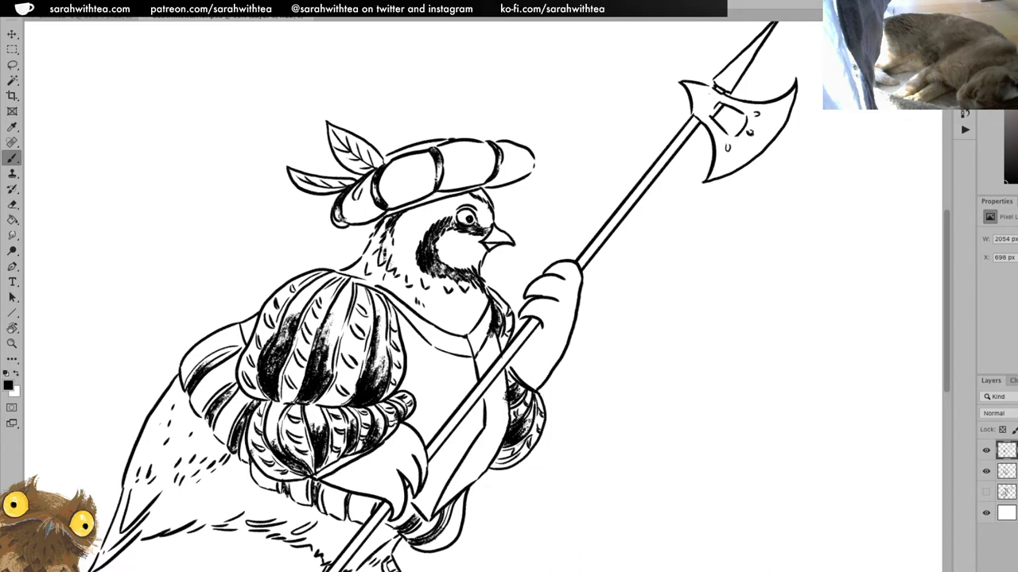
Erase the excess ink where the far sleeve meets the collar just below the bird's throat
key("e")
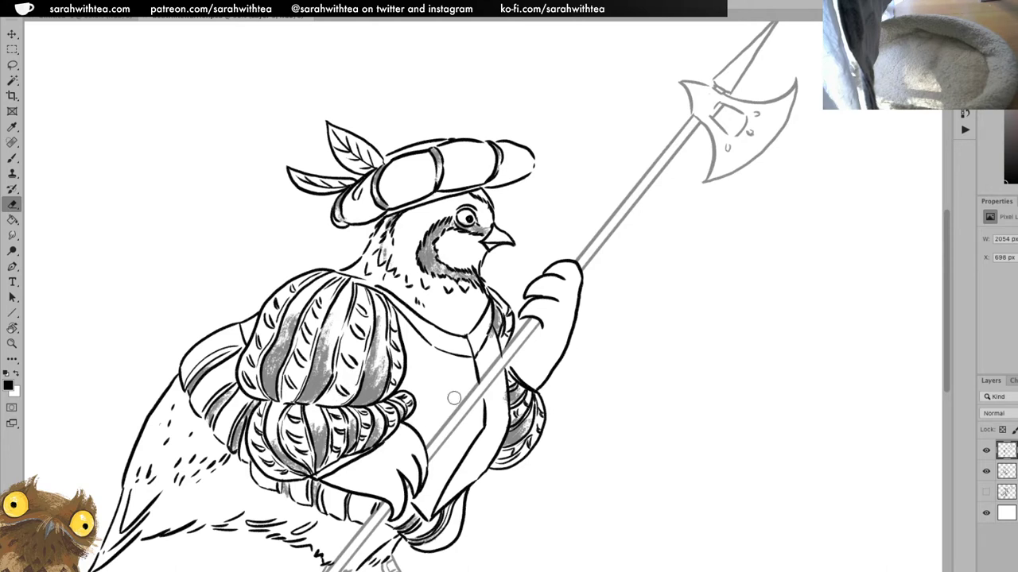
left_click_drag(489, 329, 487, 312)
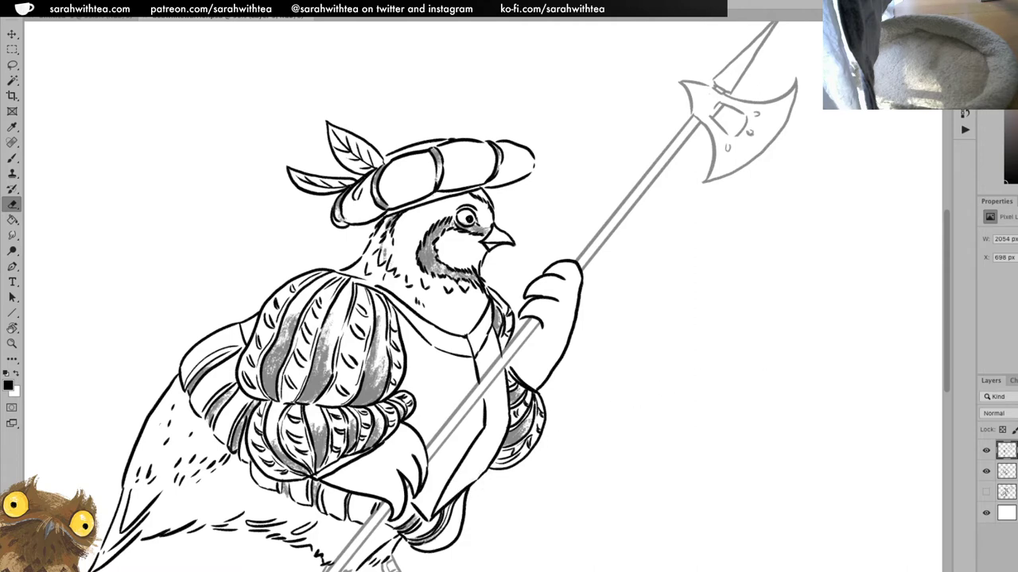
key("z")
left_click(505, 403, "alt")
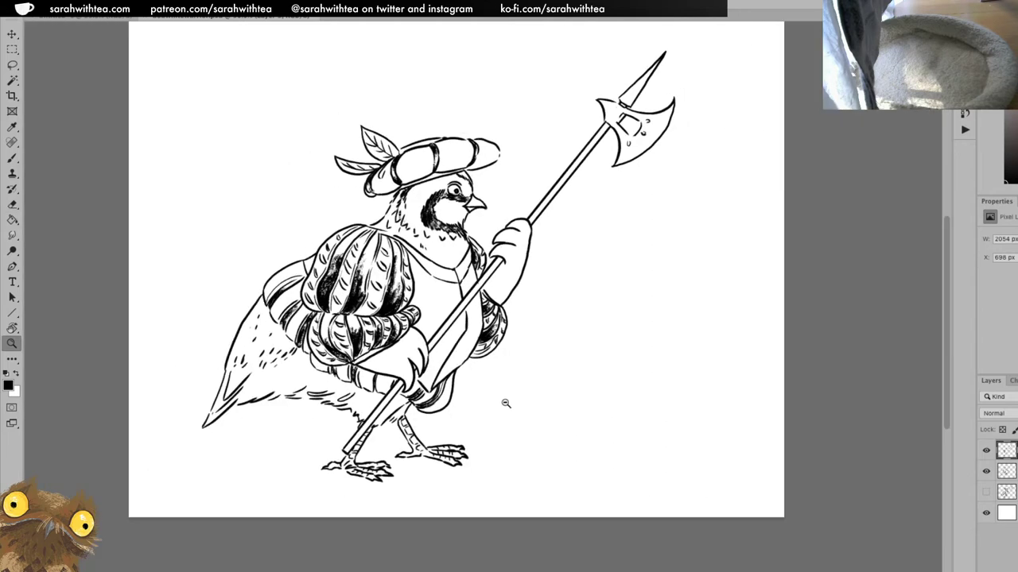
left_click(475, 200)
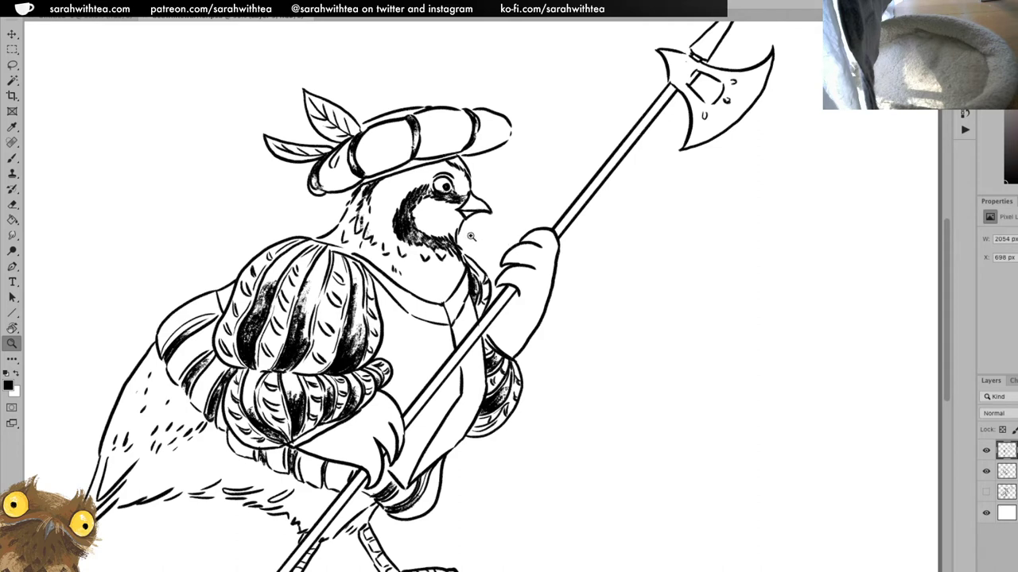
Add short textured feather strokes to the bird's underbelly, beneath the garment's hem and behind the halberd shaft
key("b")
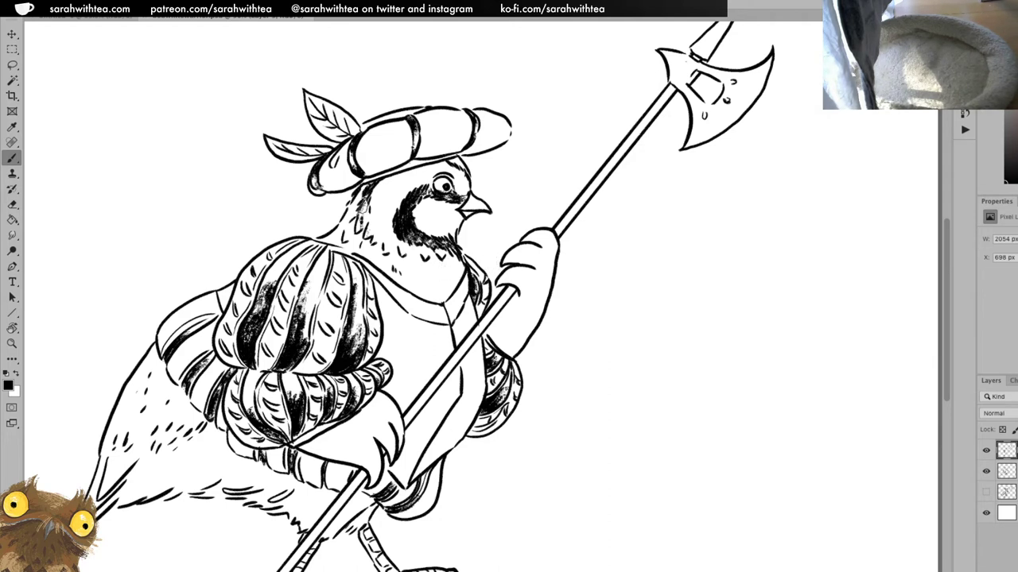
key("z")
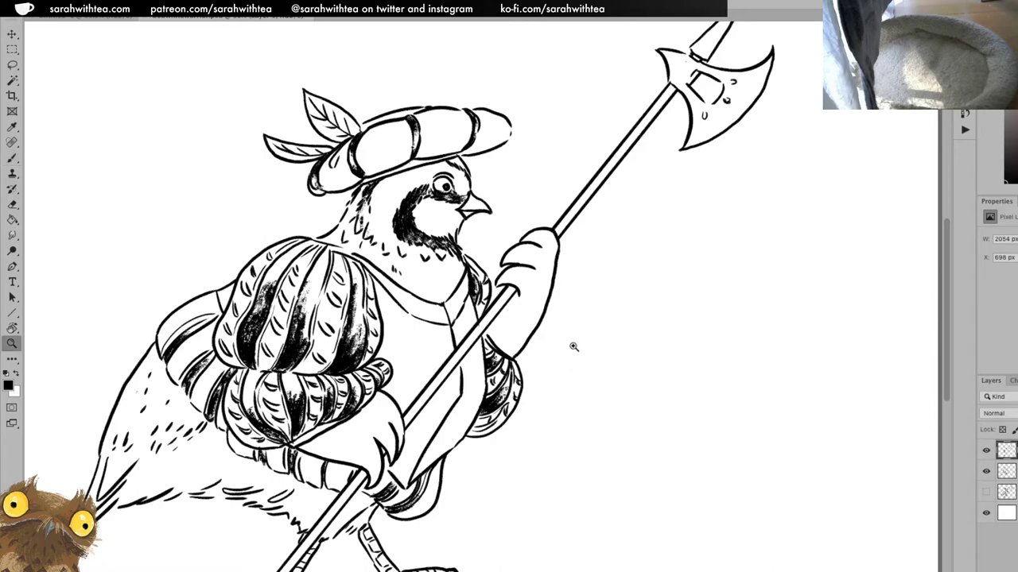
left_click(572, 361, "alt")
left_click(571, 373, "alt")
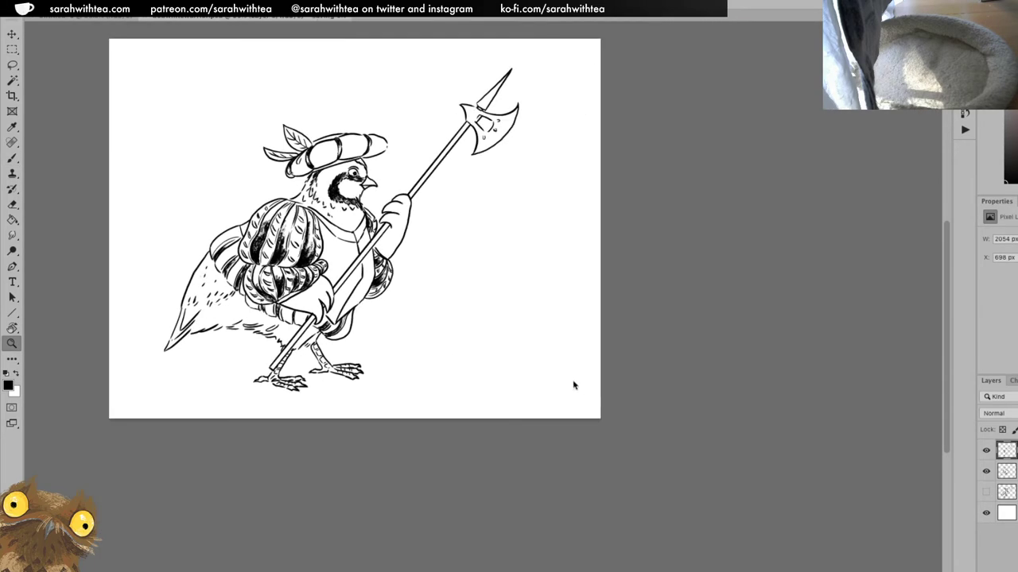
left_click_drag(551, 350, 585, 390)
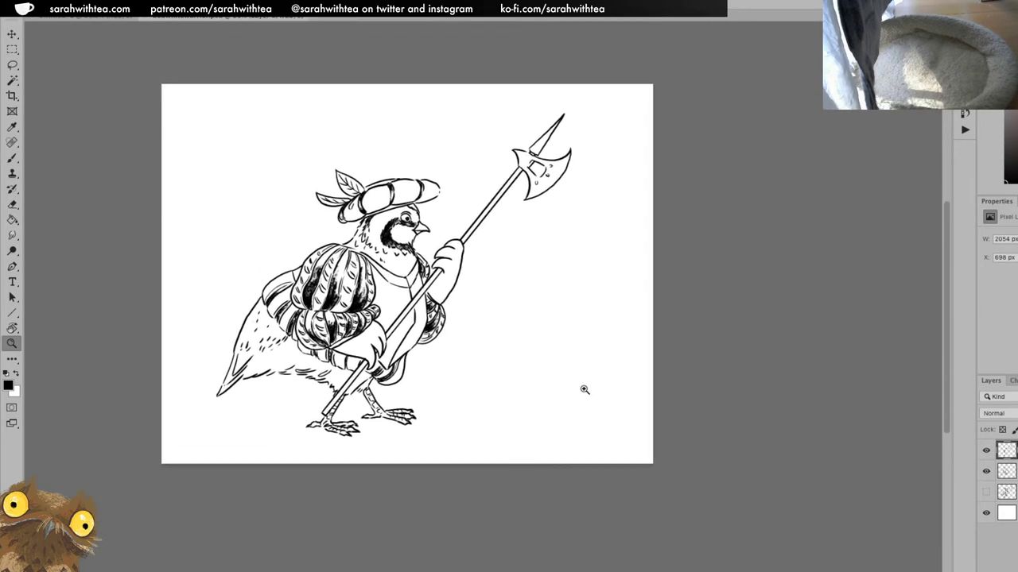
left_click(450, 314)
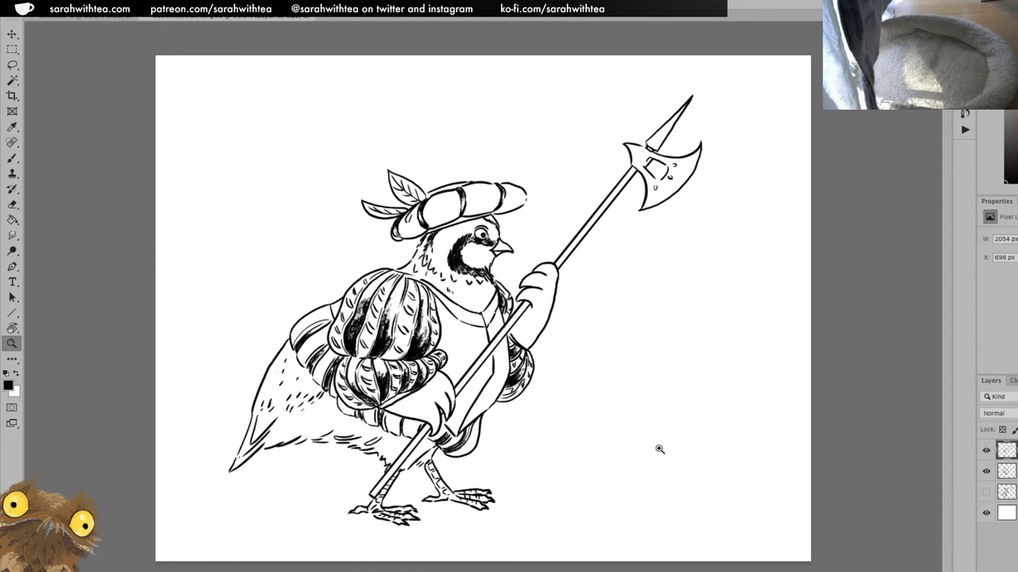
key("b")
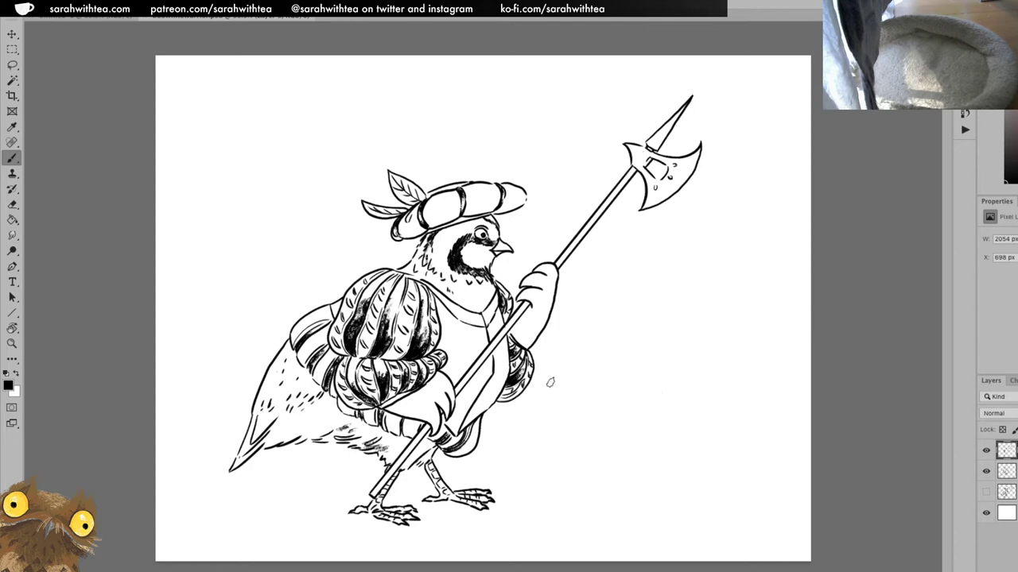
left_click_drag(183, 75, 741, 546)
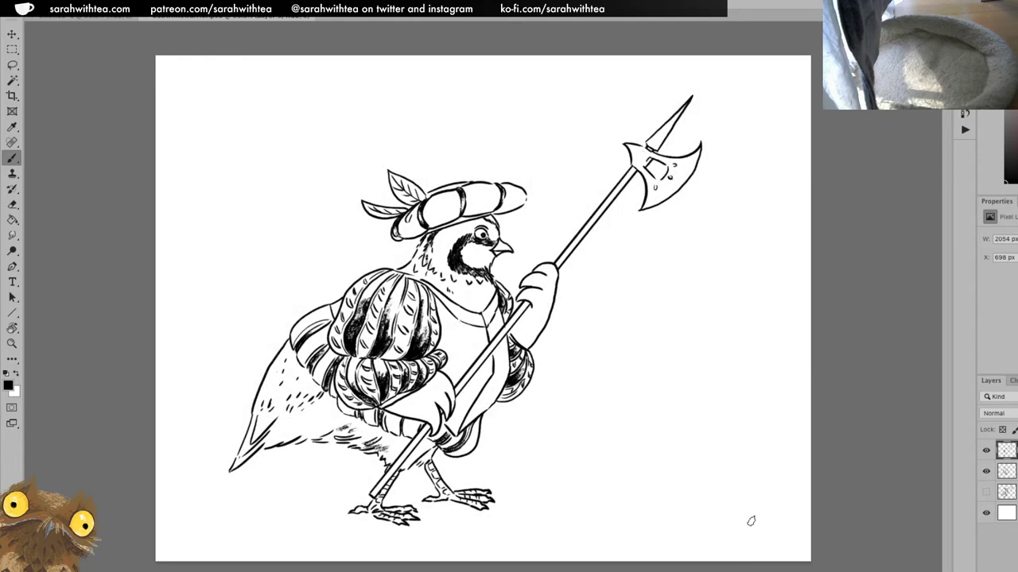
Switch to the blank document and choose the KYLE Ultimate Pencil Sketch Tool brush preset with its blue colour
left_click(148, 21)
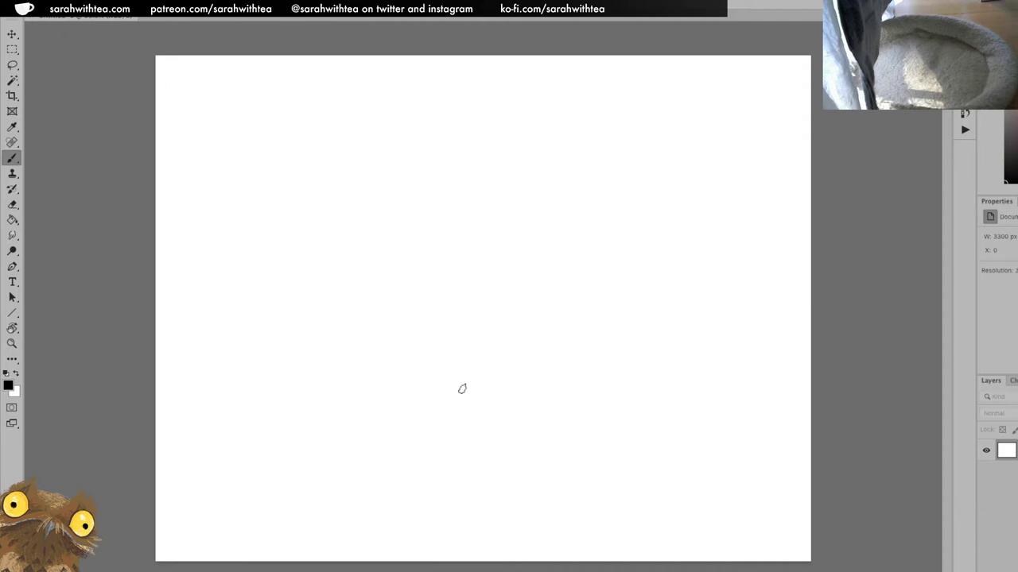
left_click(43, 8)
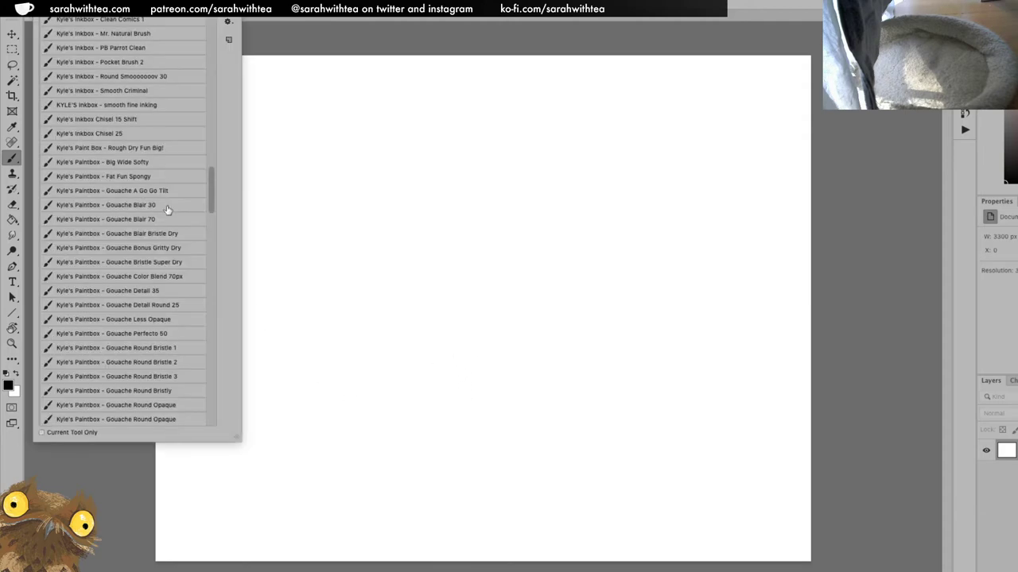
left_click_drag(211, 187, 210, 123)
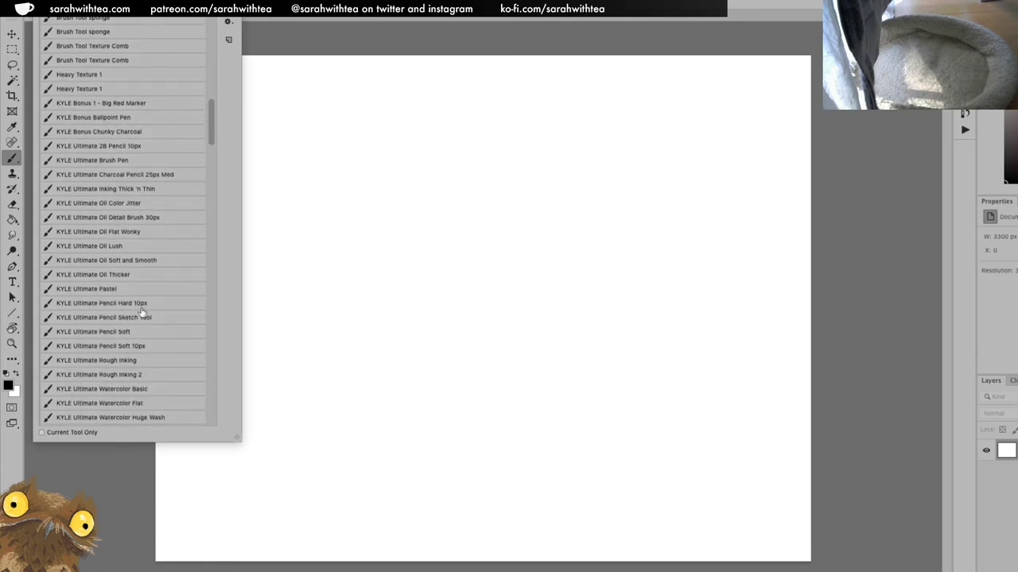
left_click(143, 321)
left_click(502, 17)
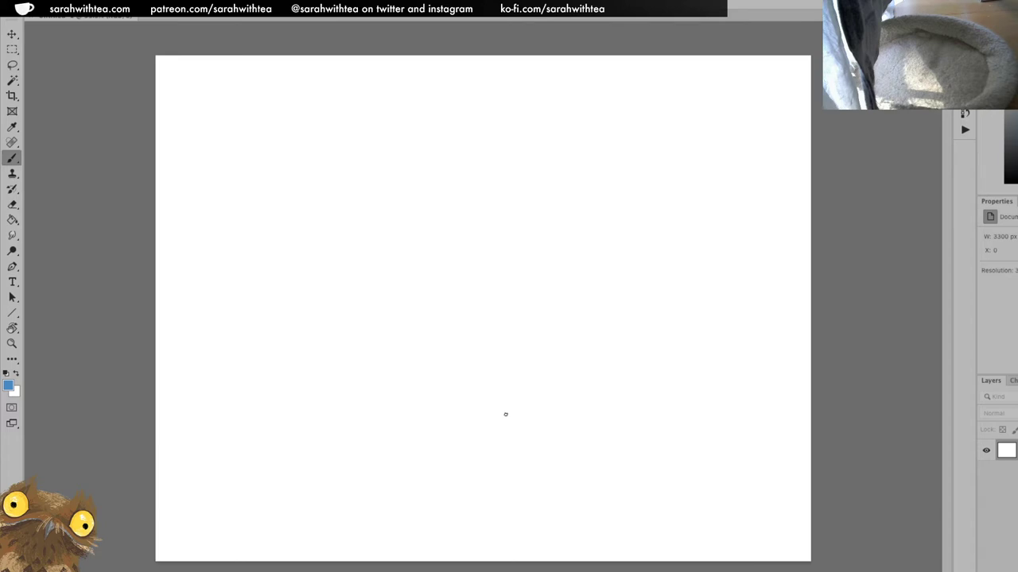
Sketch a tilted capsule-shaped head with a round eye and ball-tipped antenna, plus a buttoned V-shaped neckline and clutching hand
mouse_move(363, 210)
left_mouse_down()
mouse_move(352, 248)
mouse_move(372, 235)
mouse_move(368, 208)
mouse_move(380, 248)
mouse_move(388, 221)
mouse_move(379, 245)
mouse_move(373, 207)
mouse_move(387, 217)
mouse_move(376, 253)
mouse_move(367, 240)
mouse_move(377, 232)
mouse_move(361, 231)
mouse_move(371, 246)
mouse_move(378, 229)
mouse_move(363, 231)
mouse_move(378, 242)
mouse_move(377, 209)
left_mouse_up()
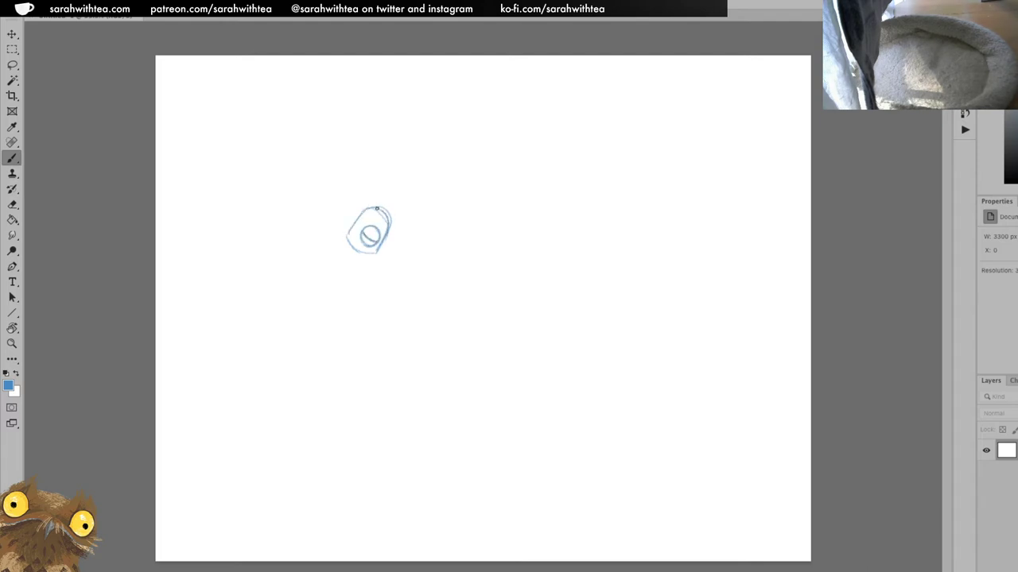
mouse_move(342, 236)
left_mouse_down()
mouse_move(332, 242)
mouse_move(370, 286)
mouse_move(378, 253)
mouse_move(355, 253)
left_mouse_up()
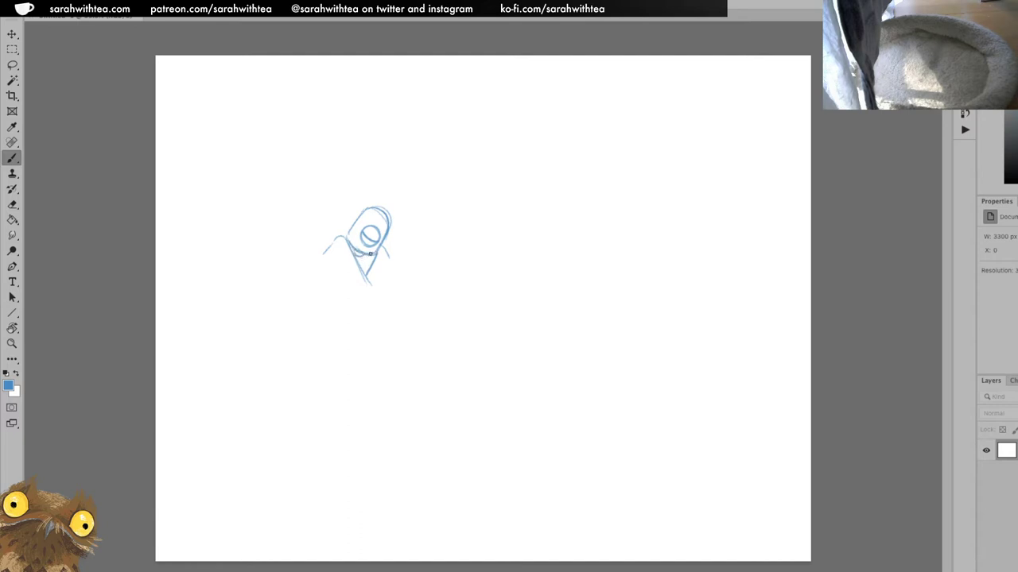
mouse_move(364, 262)
left_mouse_down()
mouse_move(348, 236)
mouse_move(368, 210)
mouse_move(389, 212)
mouse_move(364, 211)
mouse_move(382, 194)
left_mouse_up()
left_click_drag(364, 275, 357, 286)
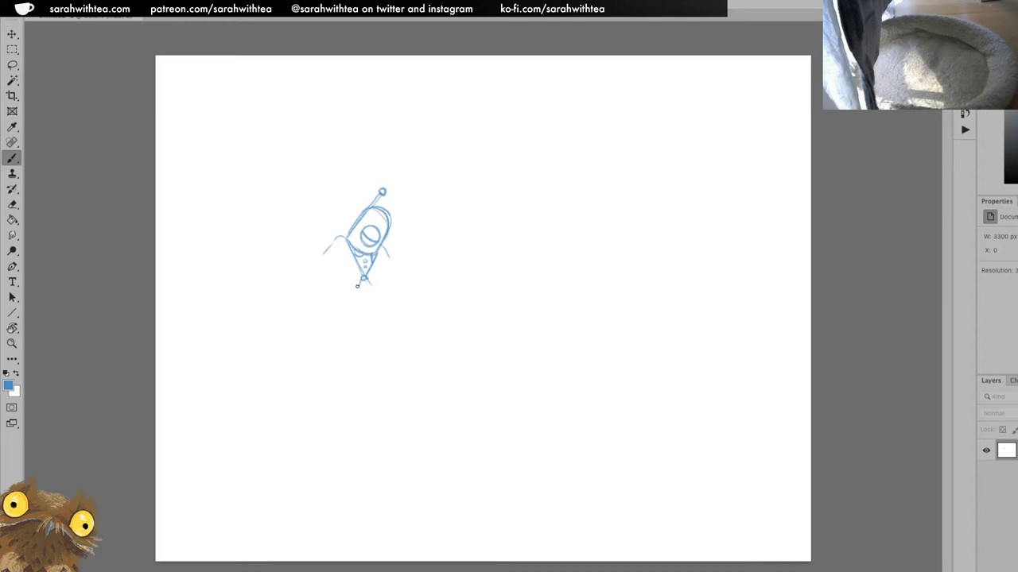
left_click_drag(362, 287, 365, 283)
mouse_move(361, 273)
left_mouse_down()
mouse_move(356, 284)
mouse_move(371, 288)
left_mouse_up()
Sketch the bulky outline of a cloak wrapped around the figure, and undo the stray last stroke
mouse_move(318, 254)
left_mouse_down()
mouse_move(313, 318)
mouse_move(367, 333)
left_mouse_up()
left_click_drag(387, 257, 396, 290)
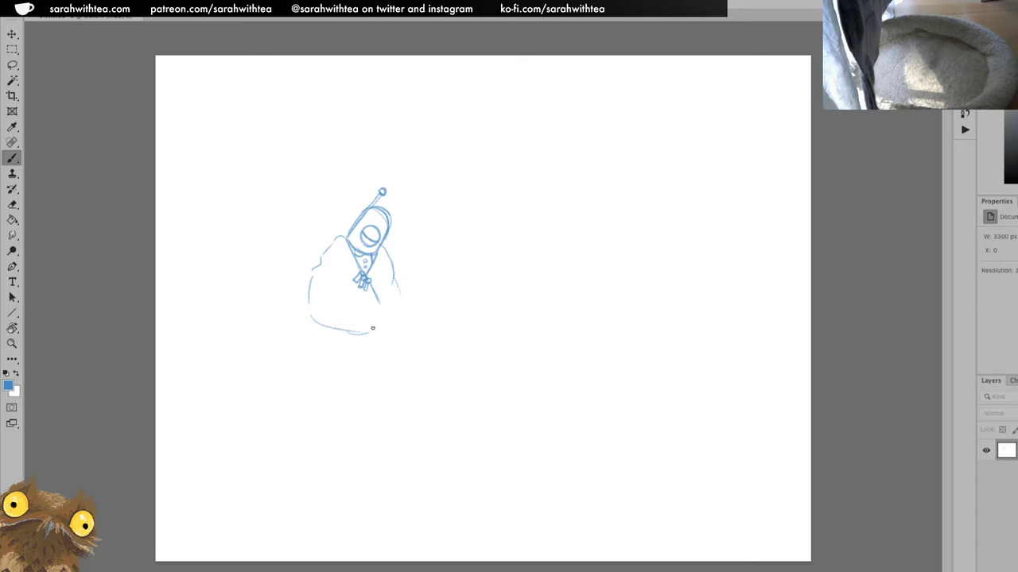
left_click_drag(399, 296, 391, 317)
mouse_move(311, 277)
left_mouse_down()
mouse_move(310, 313)
mouse_move(312, 271)
mouse_move(354, 254)
left_mouse_up()
key("ctrl+z")
Erase the overlapping lines inside the hand's knuckles and redraw the fingers and the two buttons more cleanly
key("z")
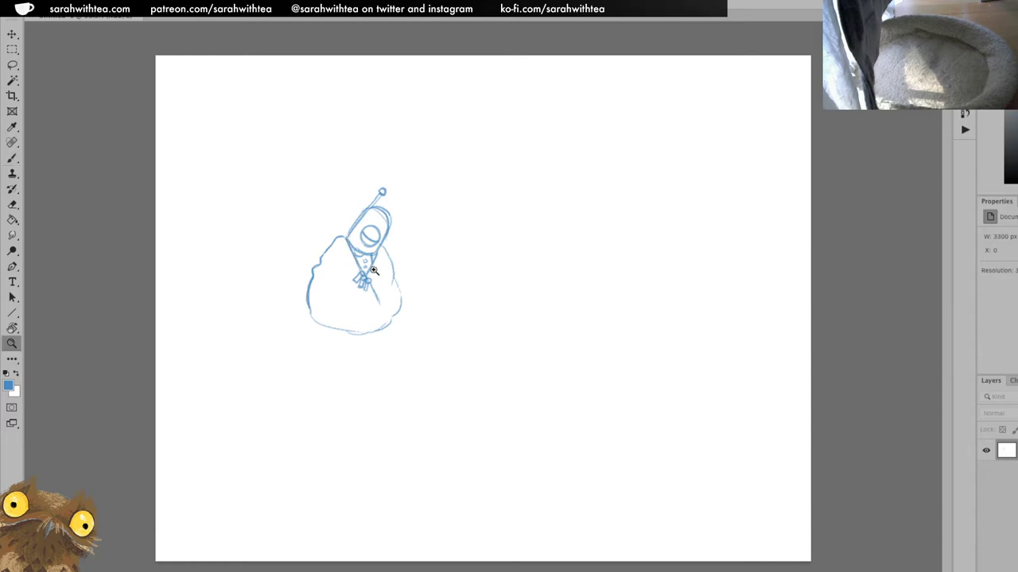
left_click(405, 272)
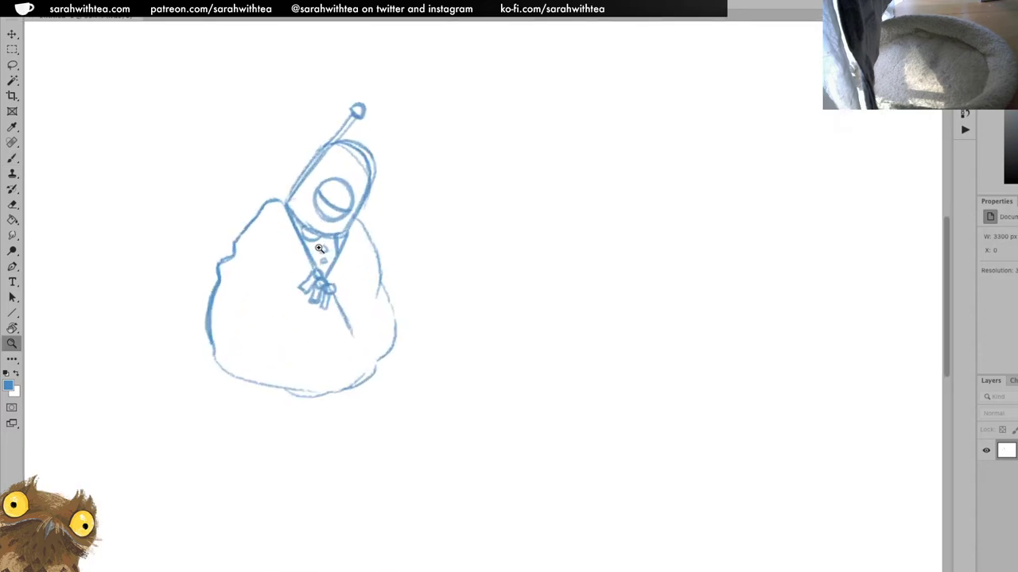
key("e")
key("[")
left_click_drag(319, 271, 319, 274)
left_click(320, 283)
left_click(329, 287)
left_click_drag(325, 287, 329, 299)
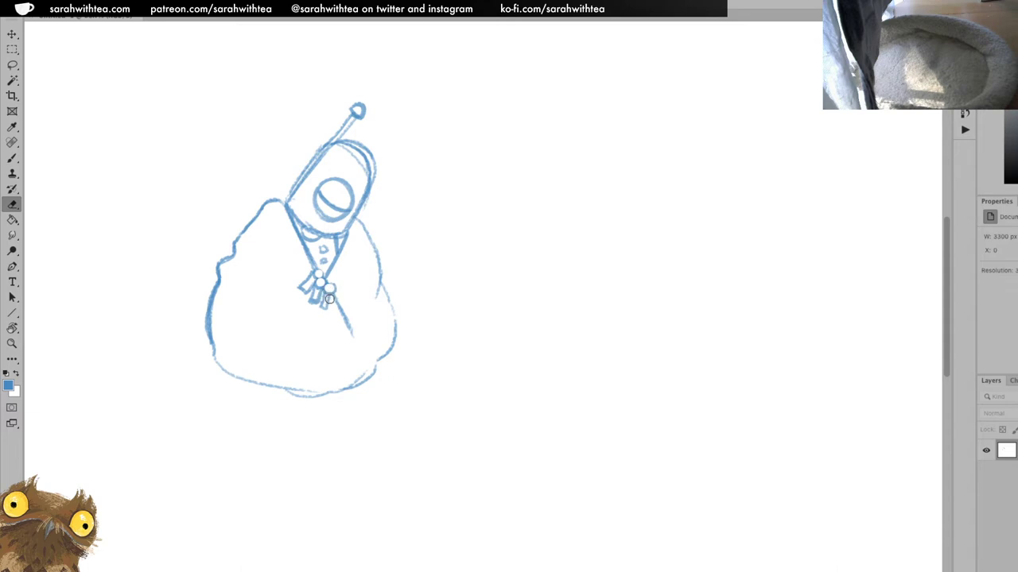
key("b")
mouse_move(313, 270)
left_mouse_down()
mouse_move(332, 291)
mouse_move(313, 289)
mouse_move(313, 305)
mouse_move(323, 291)
mouse_move(329, 306)
mouse_move(314, 272)
mouse_move(304, 288)
mouse_move(325, 251)
mouse_move(323, 262)
mouse_move(305, 229)
mouse_move(328, 262)
left_mouse_up()
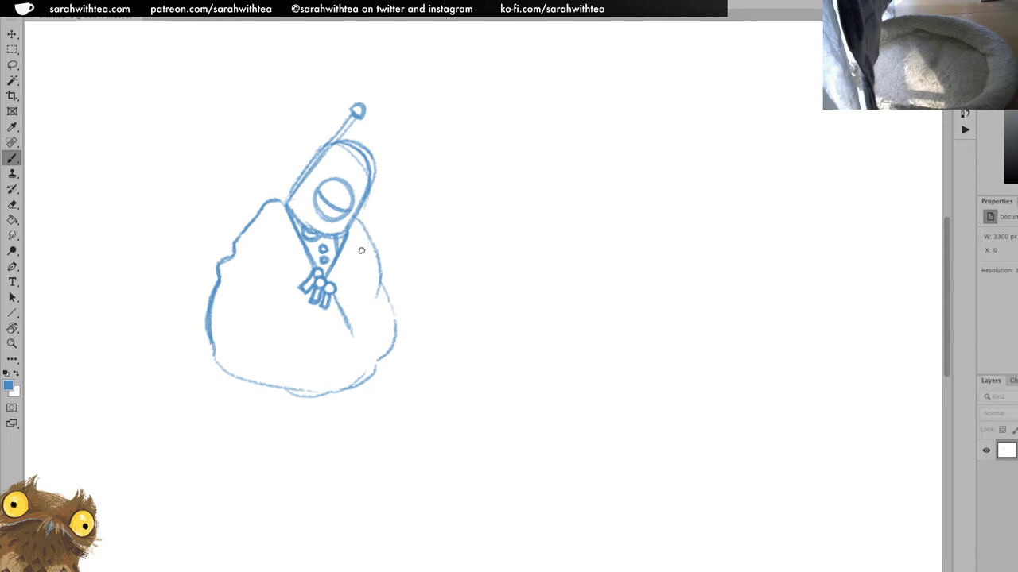
Strengthen the cloak's edge on the antenna side and add fold lines and the overlapping front opening down to the hem
left_click_drag(356, 216, 395, 335)
left_click_drag(239, 252, 267, 292)
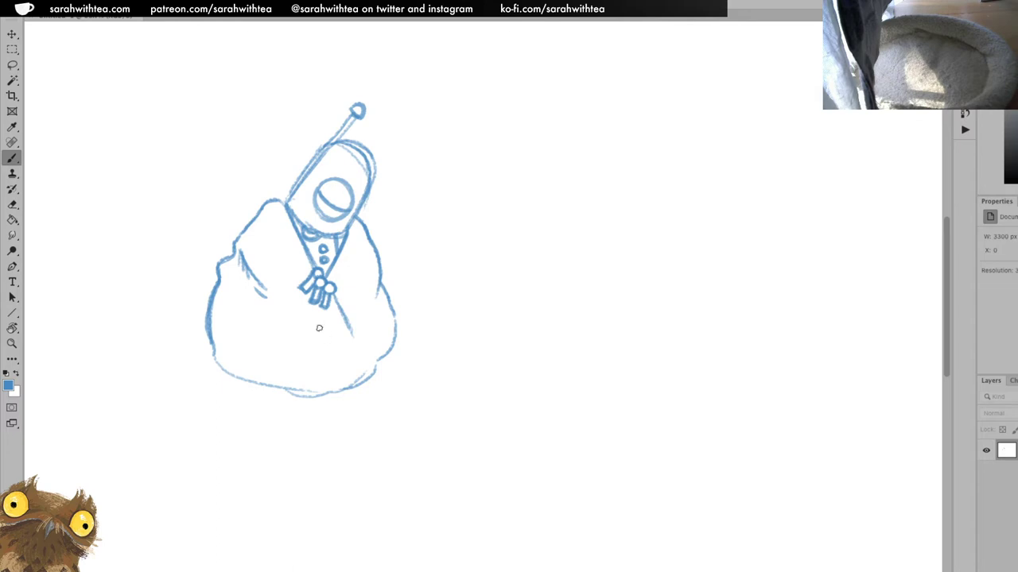
left_click_drag(348, 326, 355, 343)
left_click_drag(358, 350, 375, 364)
left_click_drag(283, 308, 296, 326)
mouse_move(221, 269)
left_mouse_down()
mouse_move(256, 325)
mouse_move(221, 286)
mouse_move(224, 301)
mouse_move(225, 278)
mouse_move(231, 307)
left_mouse_up()
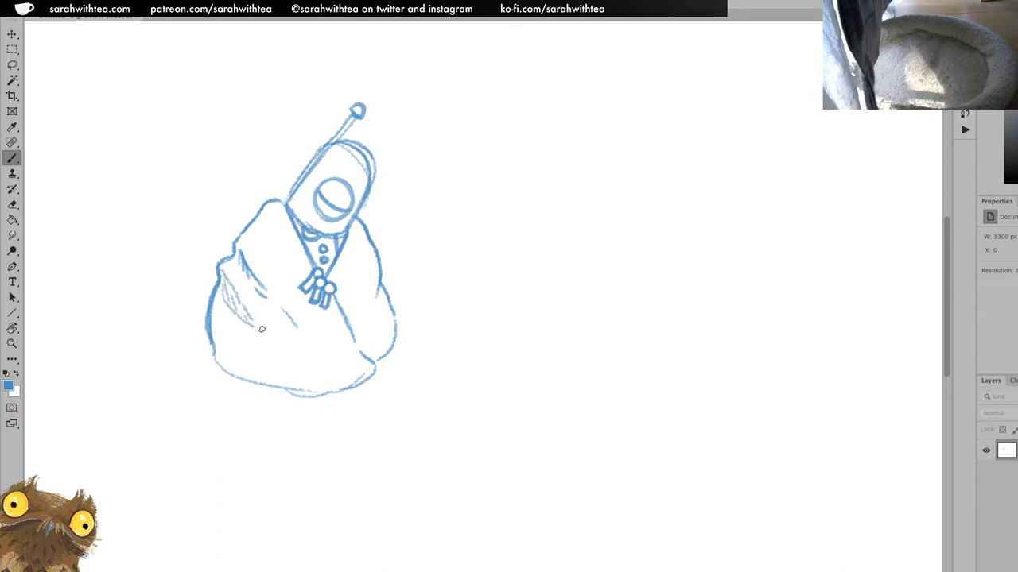
Erase the hatched fold near the cloak's outer edge, add a shoulder fold and reinforce the collar, front opening and hem
key("e")
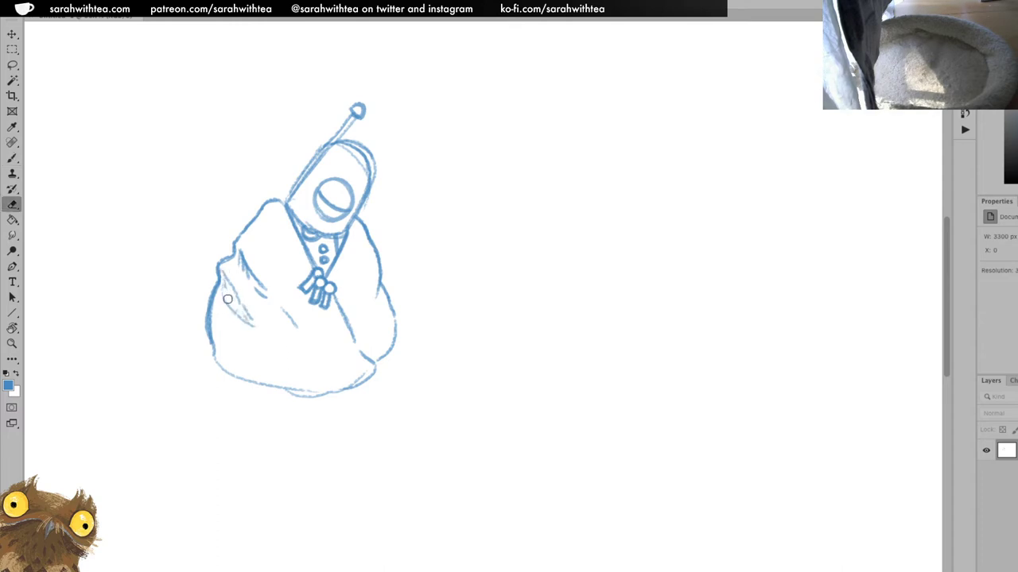
left_click_drag(224, 288, 254, 330)
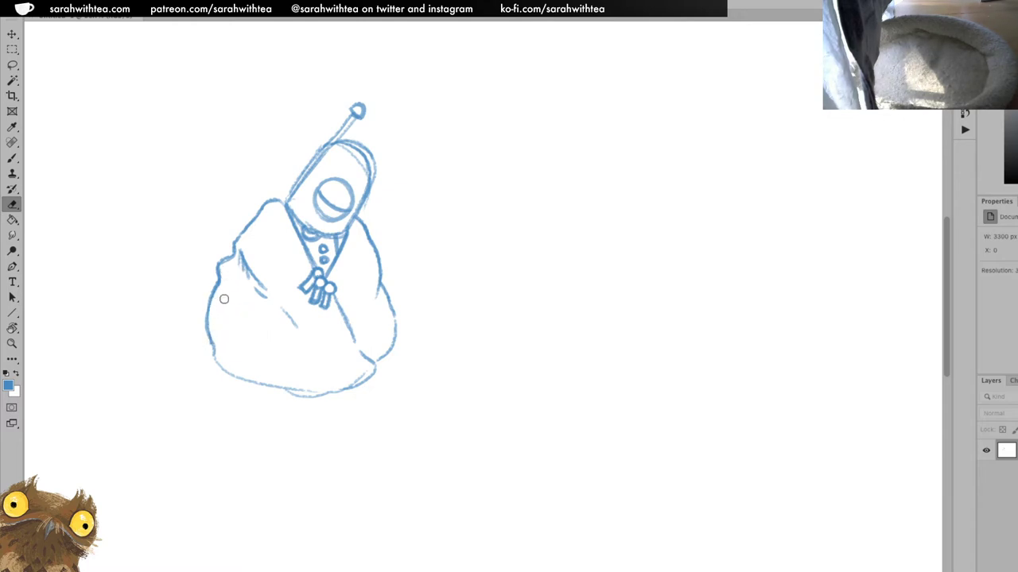
key("b")
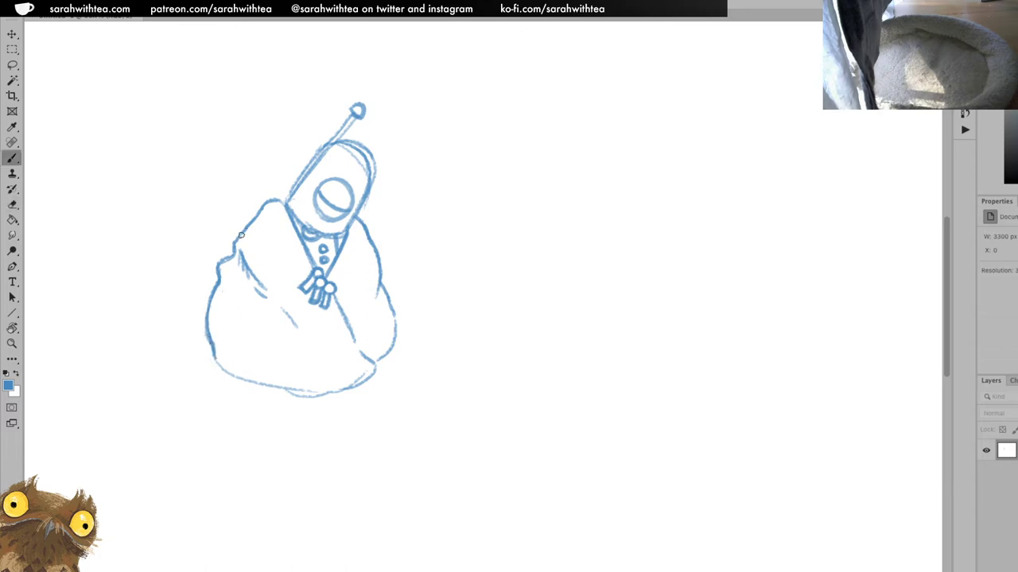
left_click_drag(264, 214, 276, 243)
left_click_drag(353, 337, 363, 360)
left_click_drag(287, 202, 332, 238)
left_click_drag(287, 391, 324, 395)
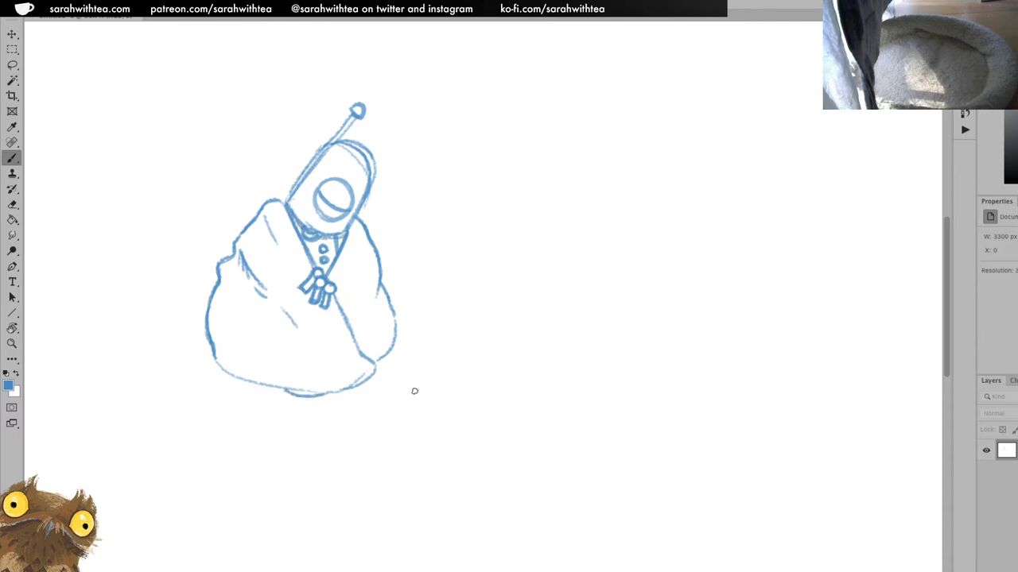
Sketch a short segmented tail with pointed spikes and a bristled tip emerging from behind the cloak
mouse_move(387, 292)
left_mouse_down()
mouse_move(435, 326)
mouse_move(410, 302)
mouse_move(434, 298)
mouse_move(440, 324)
mouse_move(437, 305)
mouse_move(424, 307)
mouse_move(434, 303)
mouse_move(429, 344)
mouse_move(430, 334)
mouse_move(395, 340)
left_mouse_up()
mouse_move(397, 298)
left_mouse_down()
mouse_move(402, 319)
mouse_move(428, 320)
left_mouse_up()
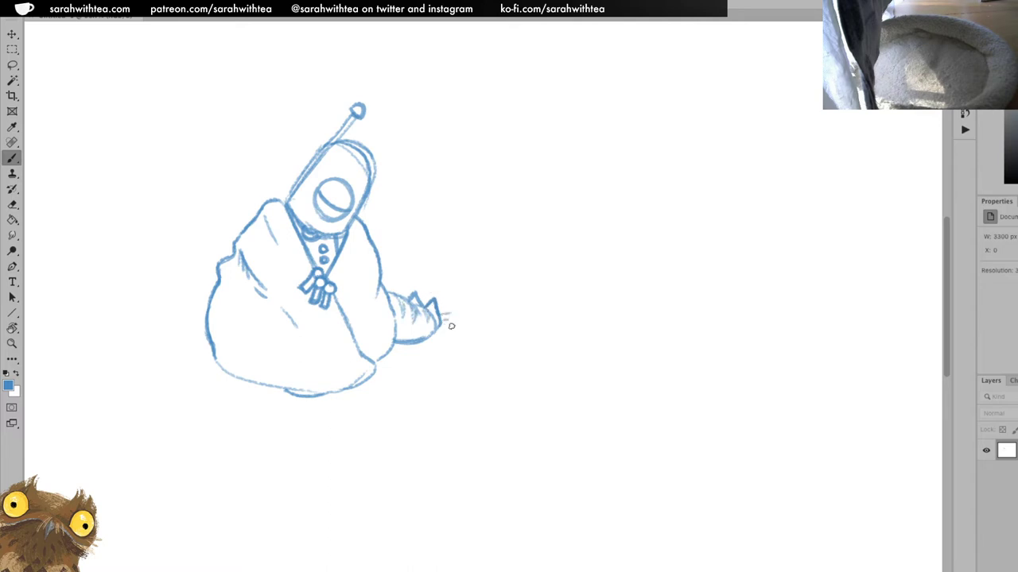
left_click_drag(437, 329, 393, 338)
Put the blue sketch on its own layer above the white background and lower that layer's opacity to 40%
key("l")
mouse_move(509, 256)
left_mouse_down()
mouse_move(497, 303)
mouse_move(201, 429)
mouse_move(356, 76)
mouse_move(524, 320)
left_mouse_up()
key("Delete")
key("ctrl+z")
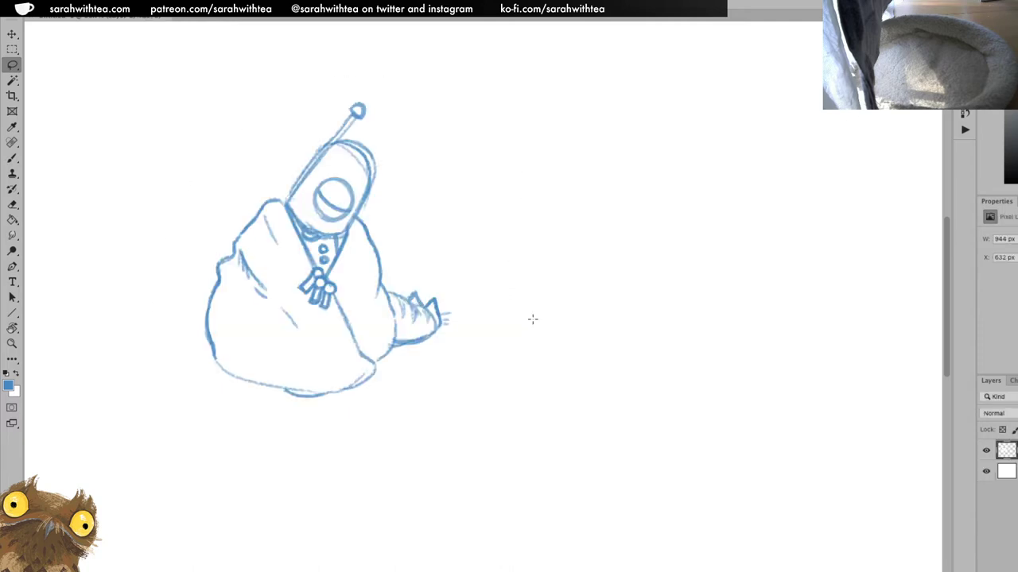
key("4")
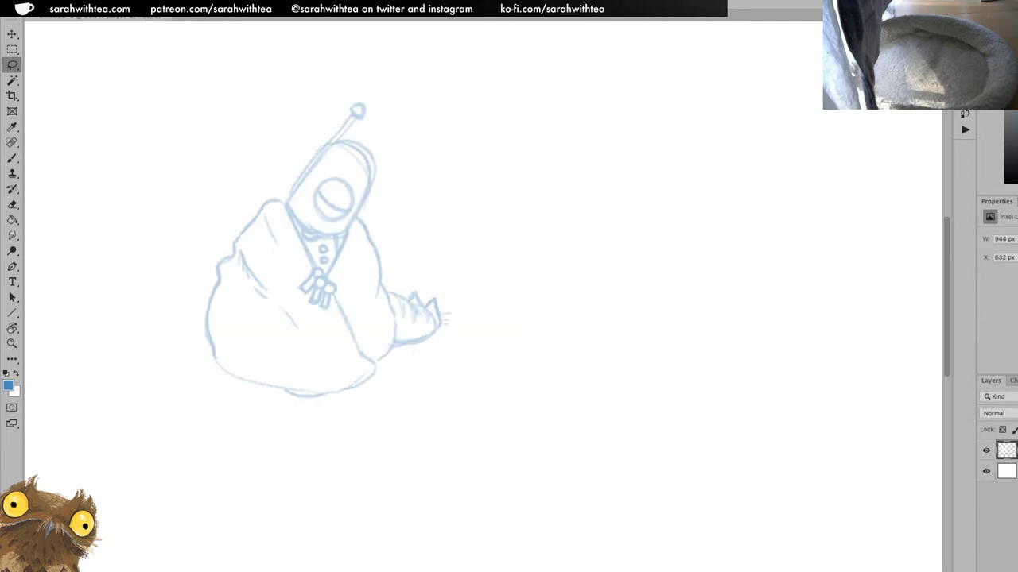
Add a new layer above the sketch, reset the colours to black and white, and choose the KYLE'S Inkbox - smooth fine inking brush
key("ctrl+shift+alt+n")
key("d")
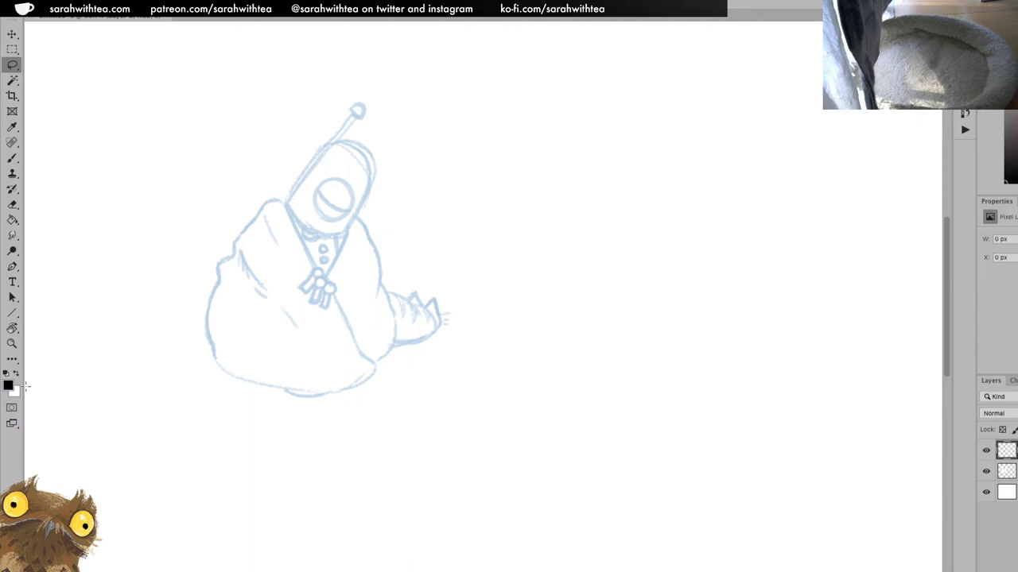
key("b")
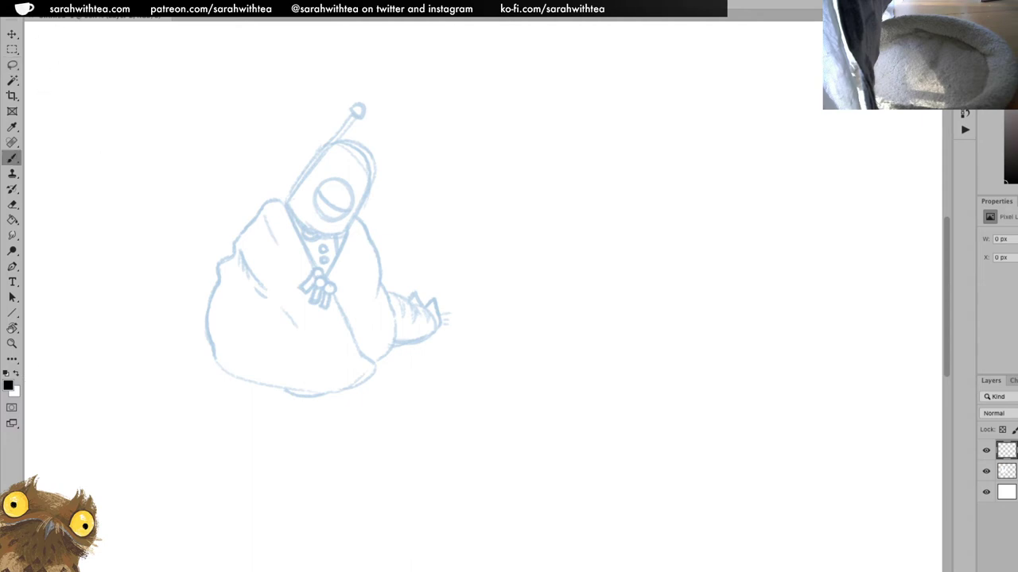
left_click(39, 8)
left_click_drag(212, 132, 214, 161)
scroll(214, 161, "down", 4)
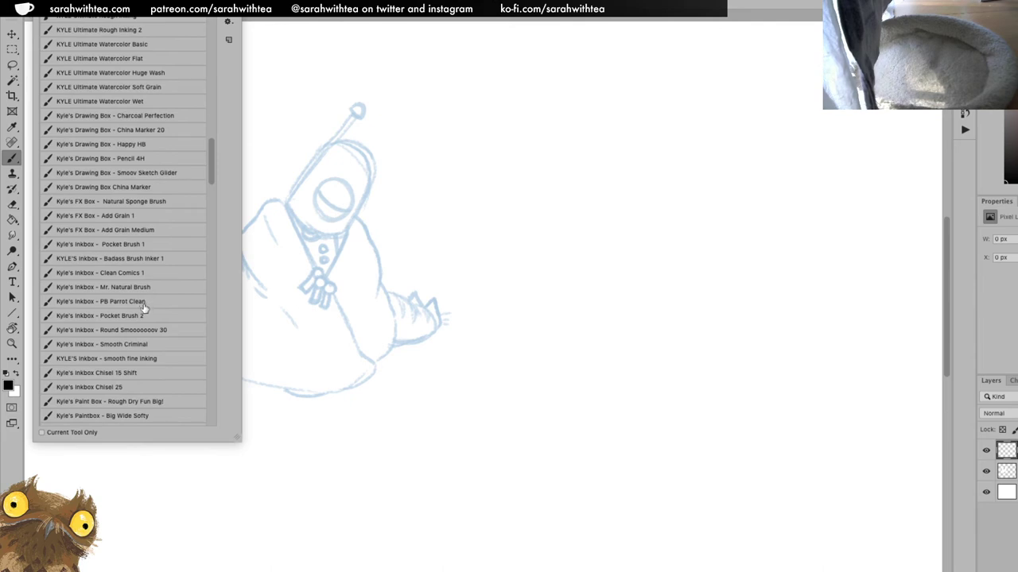
left_click(148, 358)
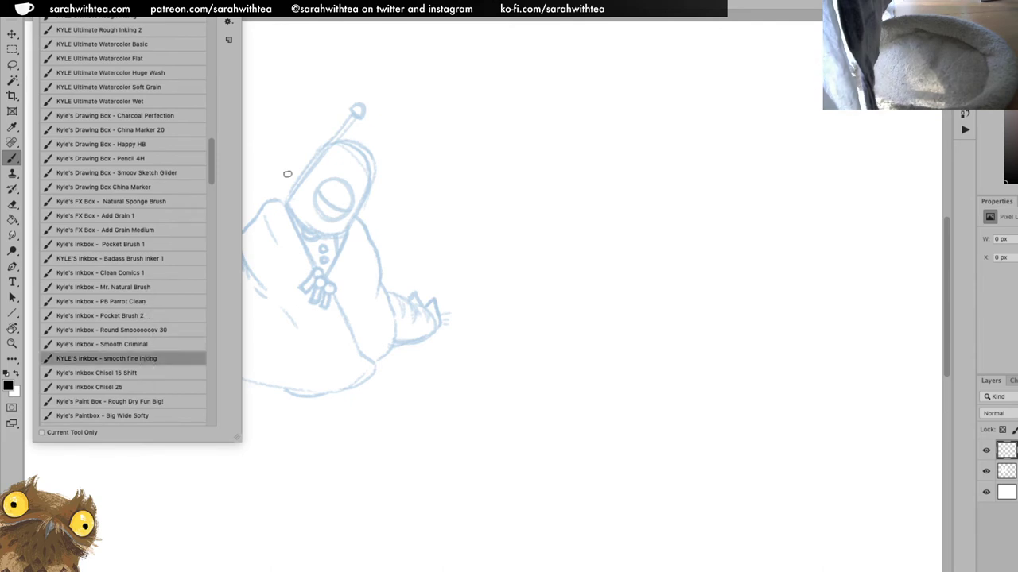
left_click(299, 210)
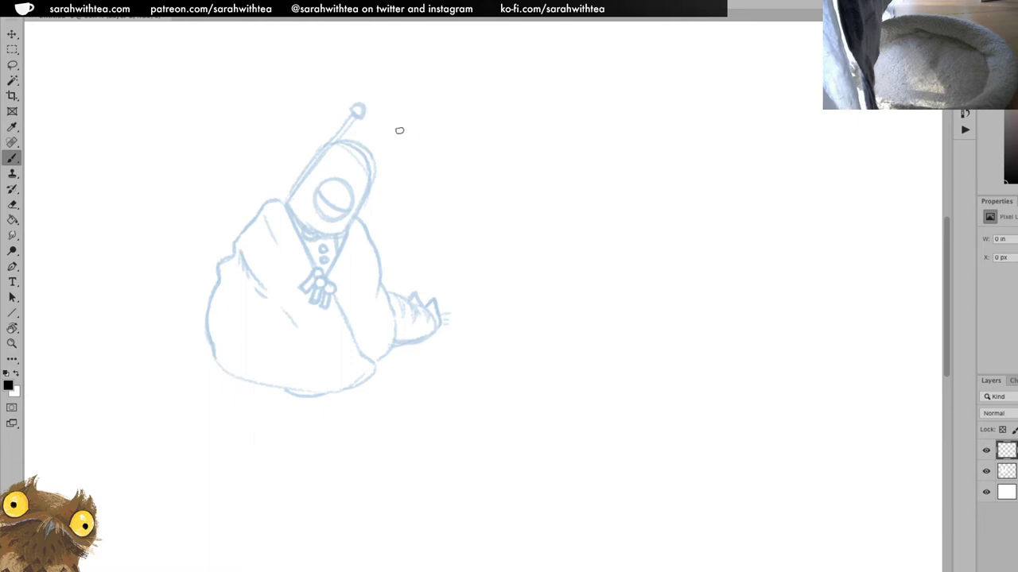
Ink music notes beside the antenna and the creature's round eye with a curved eyelid line across it
mouse_move(402, 128)
left_mouse_down()
mouse_move(415, 97)
mouse_move(407, 104)
mouse_move(416, 101)
mouse_move(417, 124)
mouse_move(450, 124)
left_mouse_up()
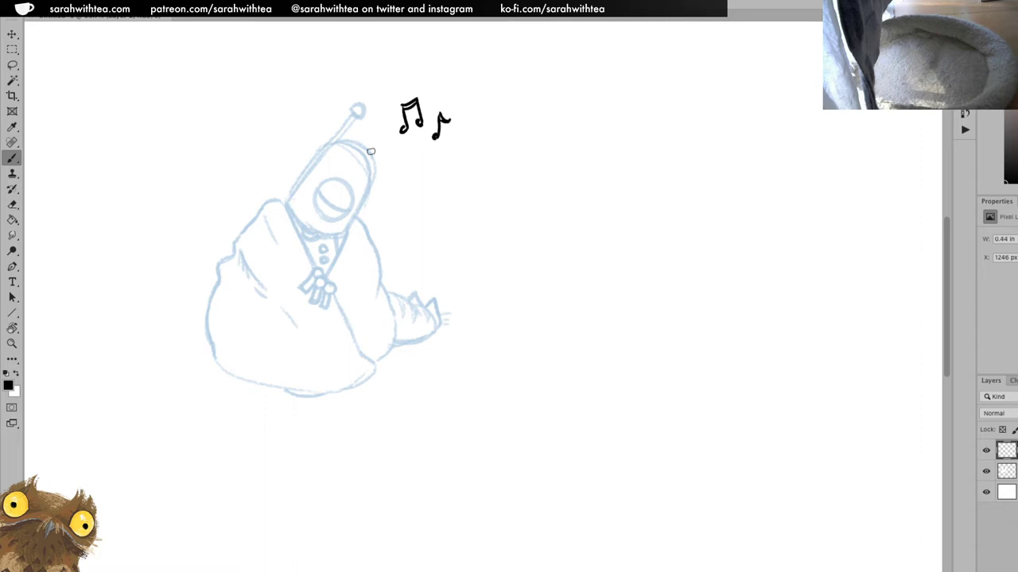
key("z")
left_click(374, 194)
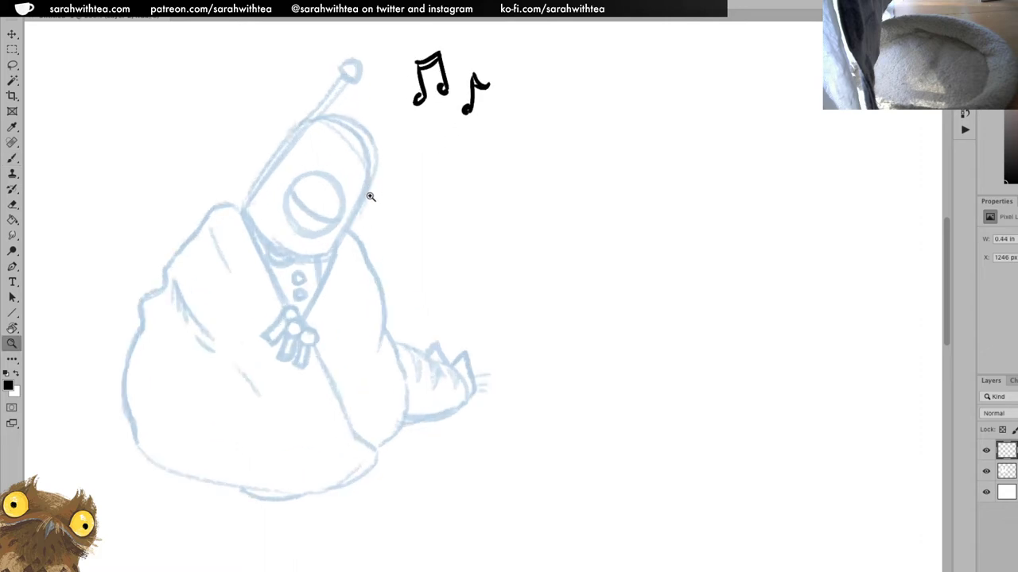
key("b")
left_click_drag(366, 206, 417, 212)
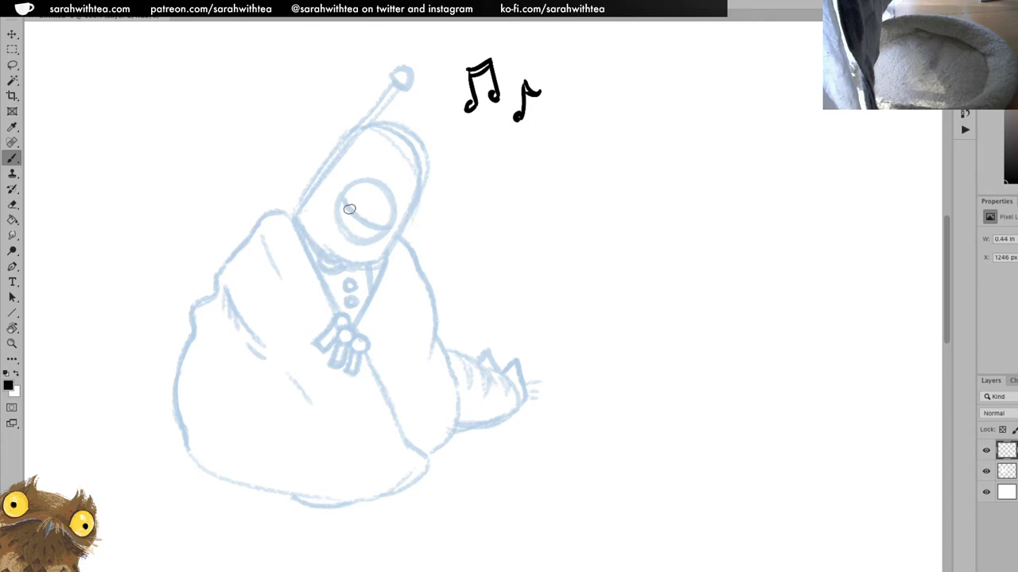
mouse_move(342, 229)
left_mouse_down()
mouse_move(339, 198)
mouse_move(358, 181)
mouse_move(391, 196)
mouse_move(384, 230)
mouse_move(371, 240)
mouse_move(339, 221)
left_mouse_up()
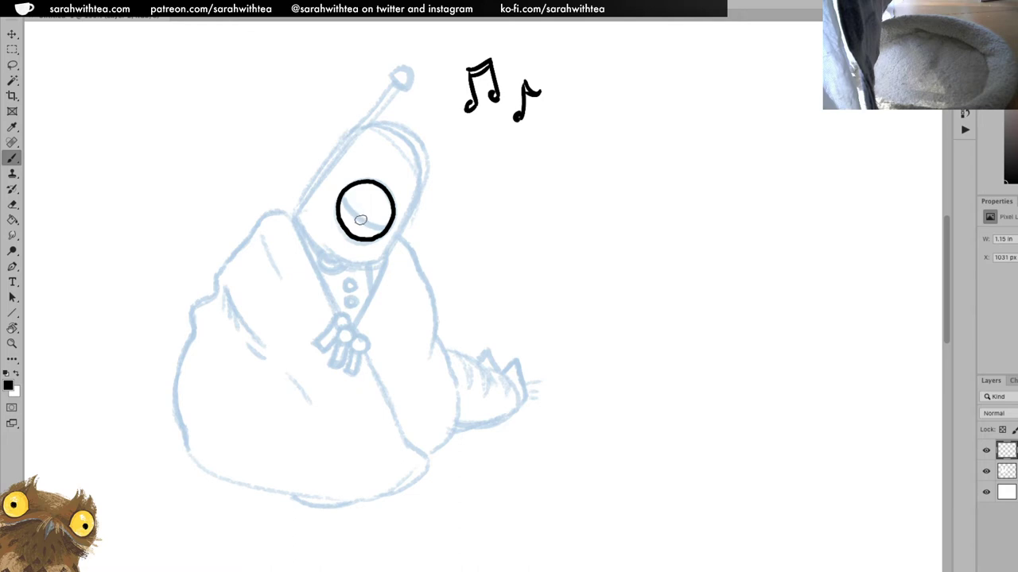
left_click_drag(343, 195, 382, 232)
key("super+z")
mouse_move(341, 197)
left_mouse_down()
mouse_move(381, 231)
mouse_move(388, 220)
left_mouse_up()
Ink the head's curved lower edge and the straight side that rises toward the antenna
mouse_move(296, 215)
left_mouse_down()
mouse_move(302, 232)
mouse_move(347, 261)
left_mouse_up()
key("ctrl+z")
mouse_move(295, 213)
left_mouse_down()
mouse_move(302, 233)
mouse_move(353, 266)
left_mouse_up()
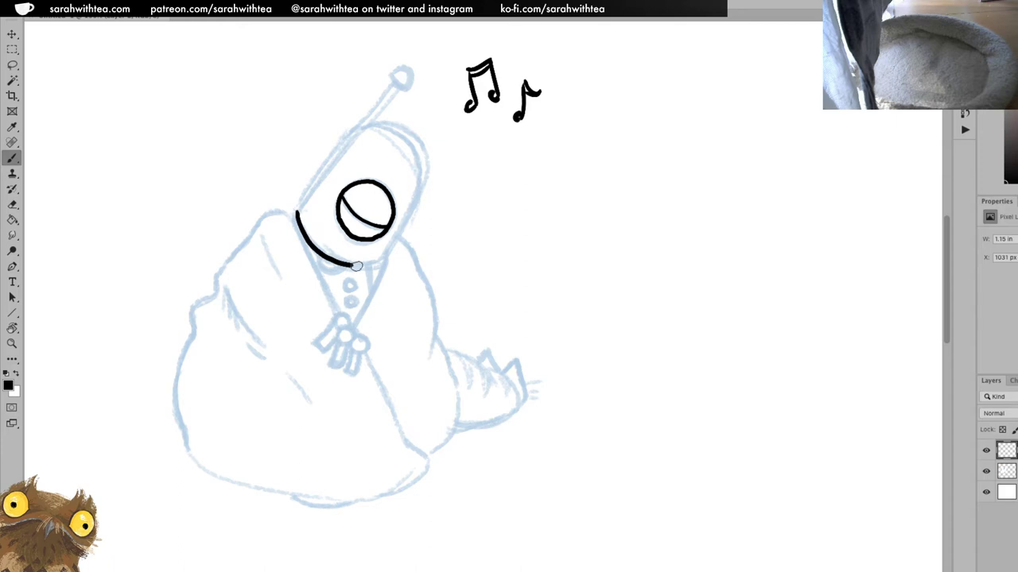
key("ctrl+z")
mouse_move(296, 212)
left_mouse_down()
mouse_move(321, 252)
mouse_move(368, 267)
mouse_move(387, 261)
left_mouse_up()
left_click(315, 190)
key("ctrl+z")
left_click_drag(296, 212, 355, 132)
key("ctrl+z")
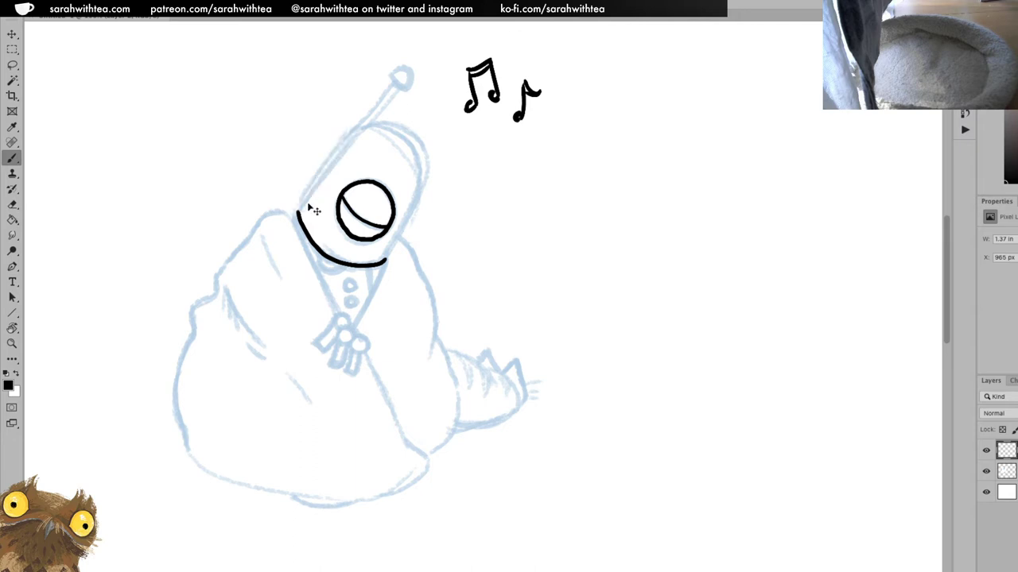
left_click_drag(297, 211, 351, 135)
key("ctrl+z")
left_click_drag(300, 206, 362, 127)
Ink the head's rounded top and remaining side, then the V-shaped neckline and the start of the cloak's shoulder
key("r")
mouse_move(515, 139)
left_mouse_down()
mouse_move(344, 32)
mouse_move(182, 275)
left_mouse_up()
key("b")
mouse_move(314, 443)
left_mouse_down()
mouse_move(305, 401)
mouse_move(327, 374)
mouse_move(347, 370)
left_mouse_up()
key("r")
mouse_move(653, 252)
left_mouse_down()
mouse_move(586, 104)
mouse_move(457, 111)
left_mouse_up()
key("b")
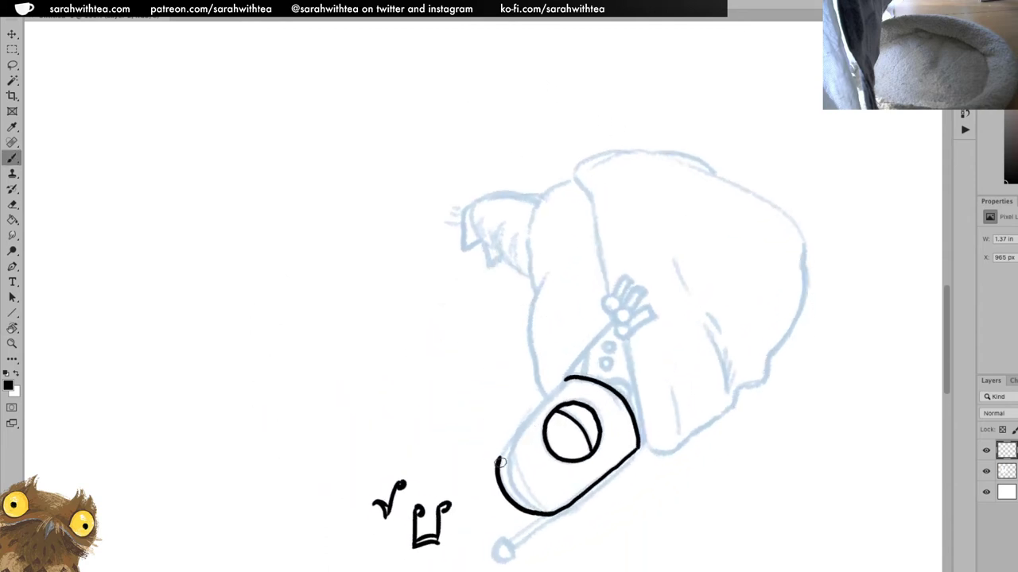
mouse_move(500, 462)
left_mouse_down()
mouse_move(613, 317)
mouse_move(645, 441)
mouse_move(679, 456)
mouse_move(665, 460)
mouse_move(691, 437)
left_mouse_up()
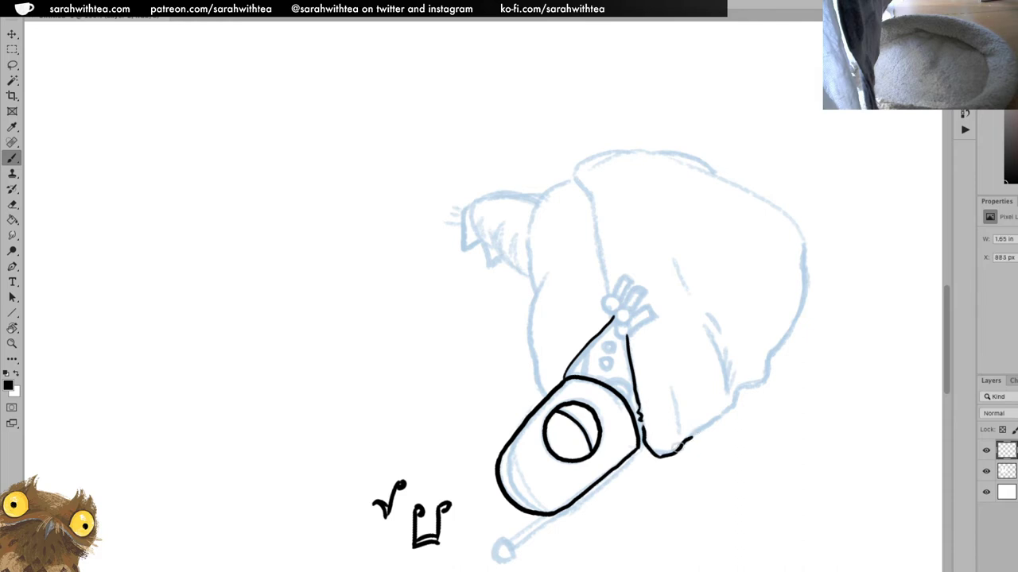
key("ctrl+z")
key("Escape")
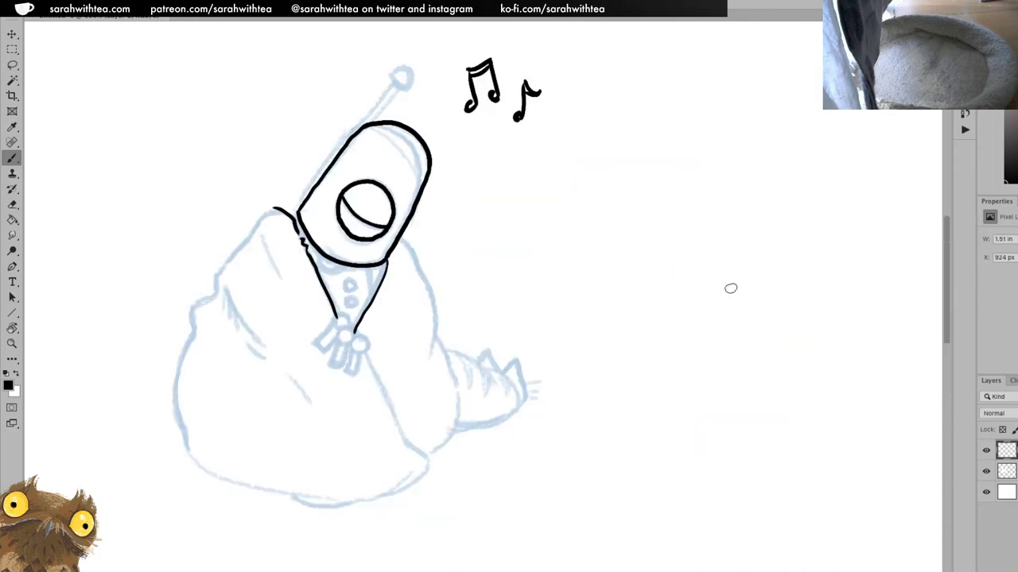
Ink the antenna with its small tip, and the collar details and two round buttons inside the neckline
left_click_drag(364, 127, 398, 85)
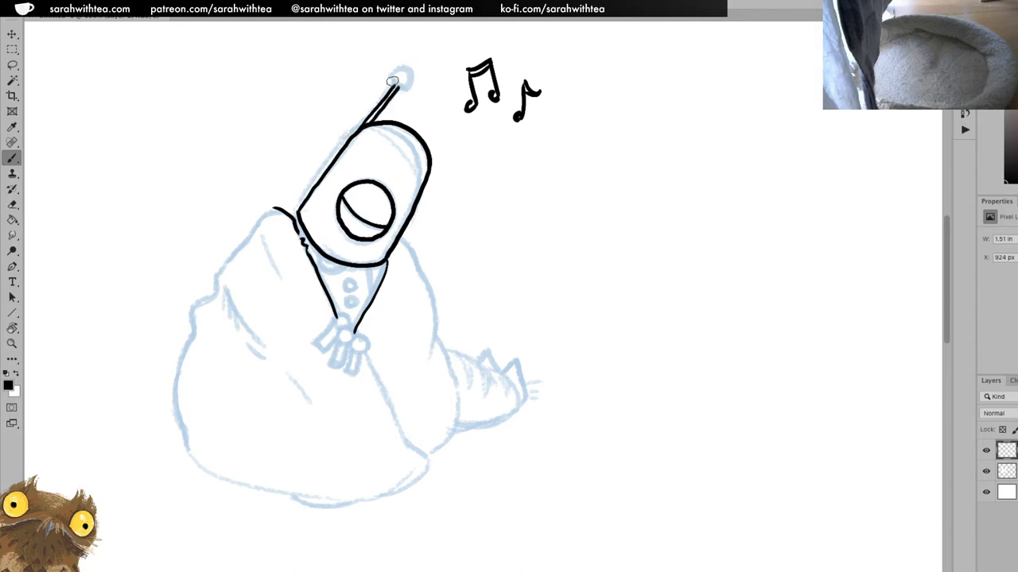
left_click_drag(406, 76, 404, 80)
mouse_move(306, 240)
left_mouse_down()
mouse_move(341, 268)
mouse_move(317, 263)
mouse_move(342, 269)
mouse_move(325, 259)
mouse_move(334, 264)
left_mouse_up()
key("ctrl+z")
key("ctrl+z")
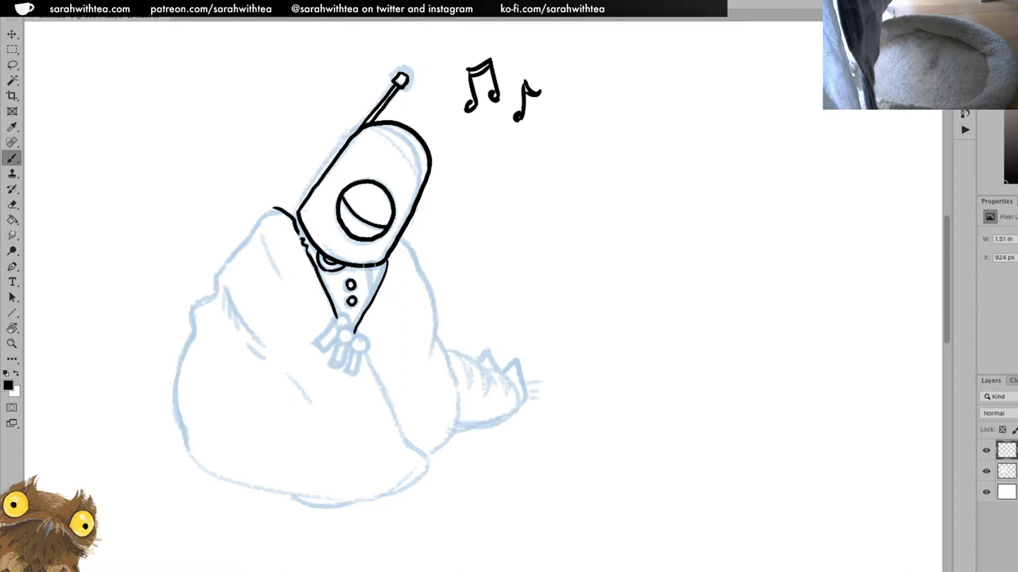
left_click_drag(372, 264, 381, 291)
Ink three round knuckles of the hand at the point of the cloak's neckline, cleaning up the first circle
mouse_move(336, 324)
left_mouse_down()
mouse_move(343, 318)
mouse_move(346, 338)
left_mouse_up()
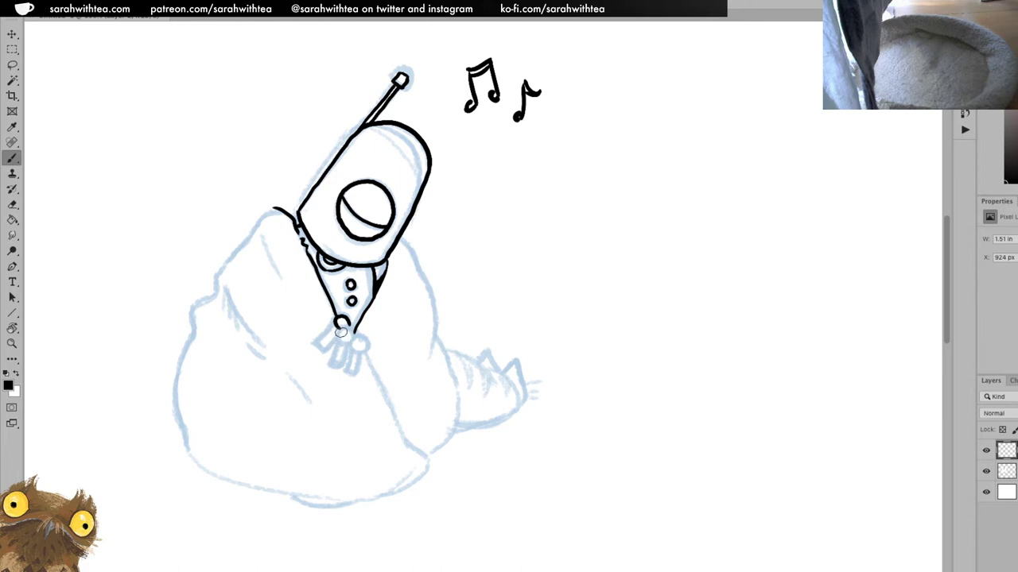
key("ctrl+z")
mouse_move(339, 326)
left_mouse_down()
mouse_move(334, 320)
mouse_move(347, 321)
left_mouse_up()
key("e")
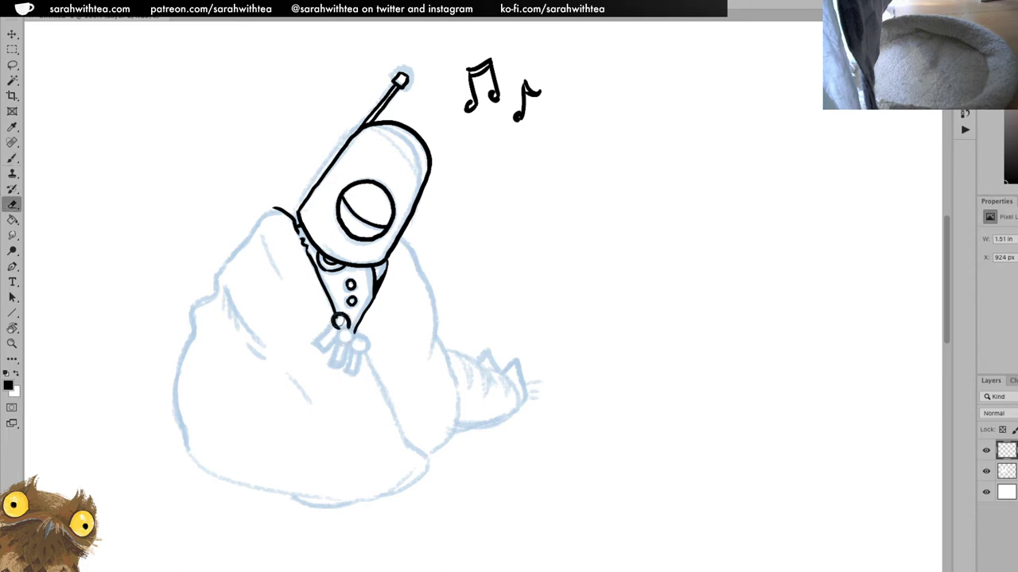
key("b")
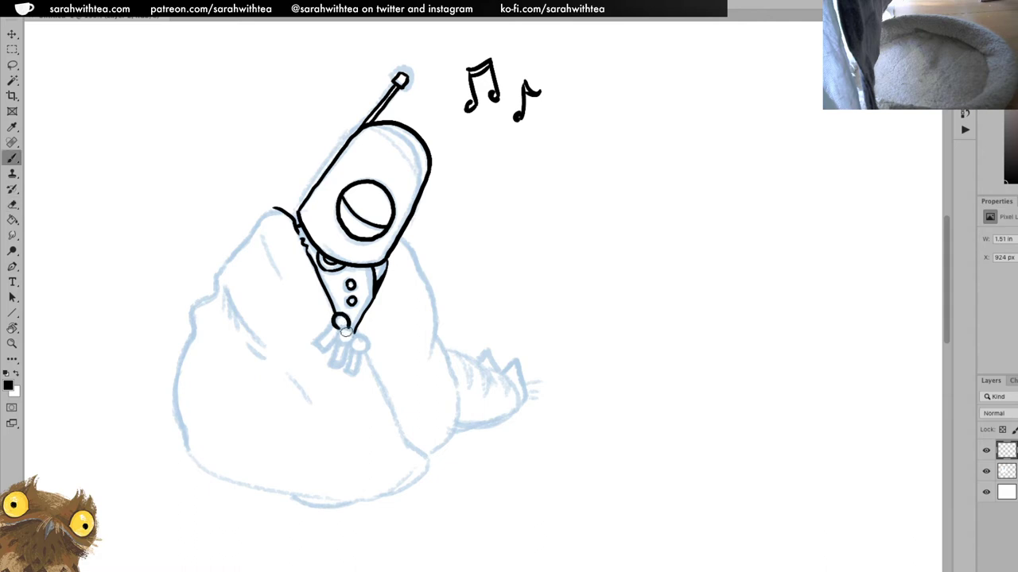
mouse_move(349, 330)
left_mouse_down()
mouse_move(337, 329)
mouse_move(342, 345)
mouse_move(354, 337)
mouse_move(352, 352)
mouse_move(366, 335)
mouse_move(369, 347)
left_mouse_up()
key("ctrl+z")
key("ctrl+z")
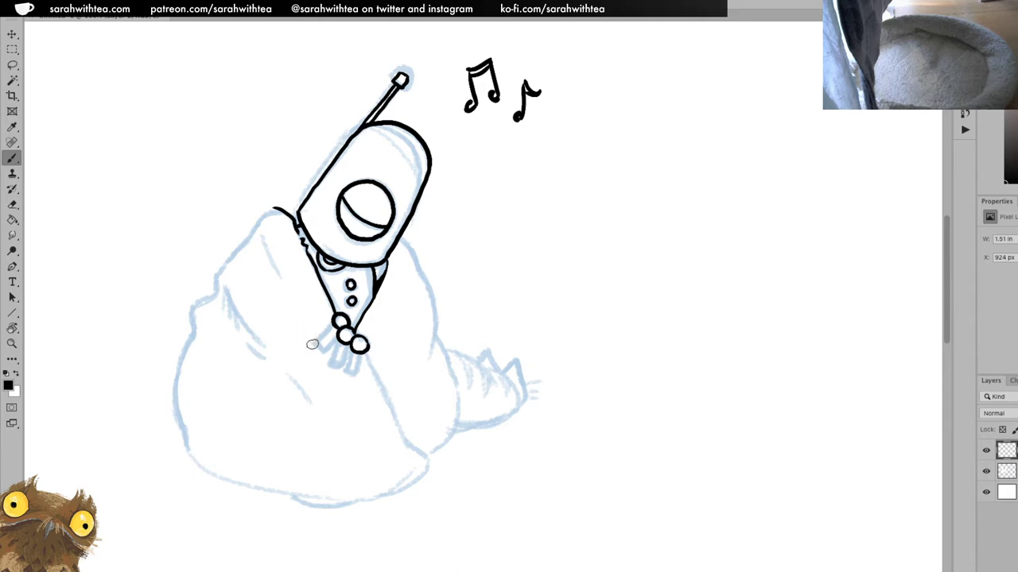
Ink three short fingers extending down from the round knuckles, redoing uneven strokes
mouse_move(312, 345)
left_mouse_down()
mouse_move(311, 331)
mouse_move(328, 329)
mouse_move(322, 348)
mouse_move(336, 330)
left_mouse_up()
key("super+z")
key("super+z")
left_click_drag(316, 343, 322, 347)
key("super+z")
mouse_move(317, 344)
left_mouse_down()
mouse_move(336, 330)
mouse_move(330, 363)
mouse_move(340, 362)
mouse_move(330, 369)
mouse_move(341, 360)
mouse_move(350, 371)
left_mouse_up()
key("ctrl+z")
key("ctrl+z")
key("ctrl+z")
mouse_move(347, 371)
left_mouse_down()
mouse_move(361, 349)
mouse_move(351, 372)
left_mouse_up()
key("ctrl+z")
Ink the broken diagonal fold lines across the cloak's front and below its shoulder
left_click_drag(224, 290, 311, 404)
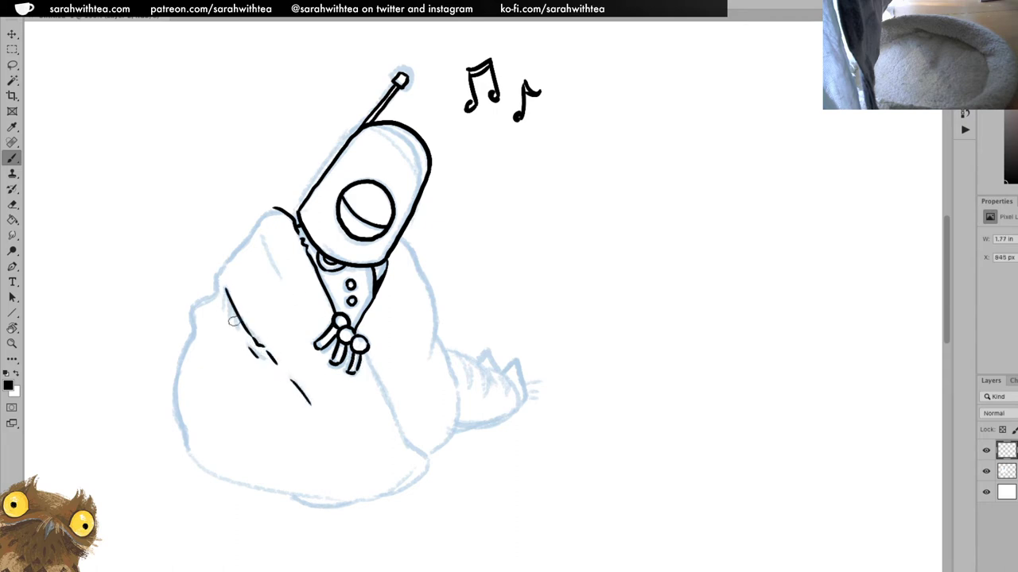
left_click_drag(224, 291, 228, 315)
left_click_drag(262, 237, 287, 287)
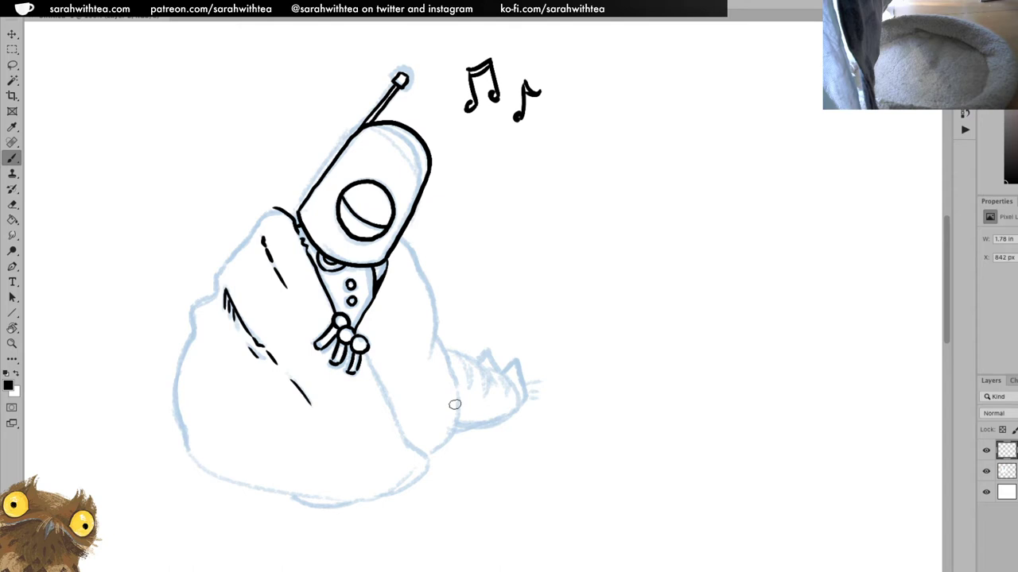
Ink the cloak's outer edges on both sides and the front opening running down from the hand
mouse_move(399, 237)
left_mouse_down()
mouse_move(431, 292)
mouse_move(429, 350)
mouse_move(444, 355)
mouse_move(456, 388)
mouse_move(451, 436)
left_mouse_up()
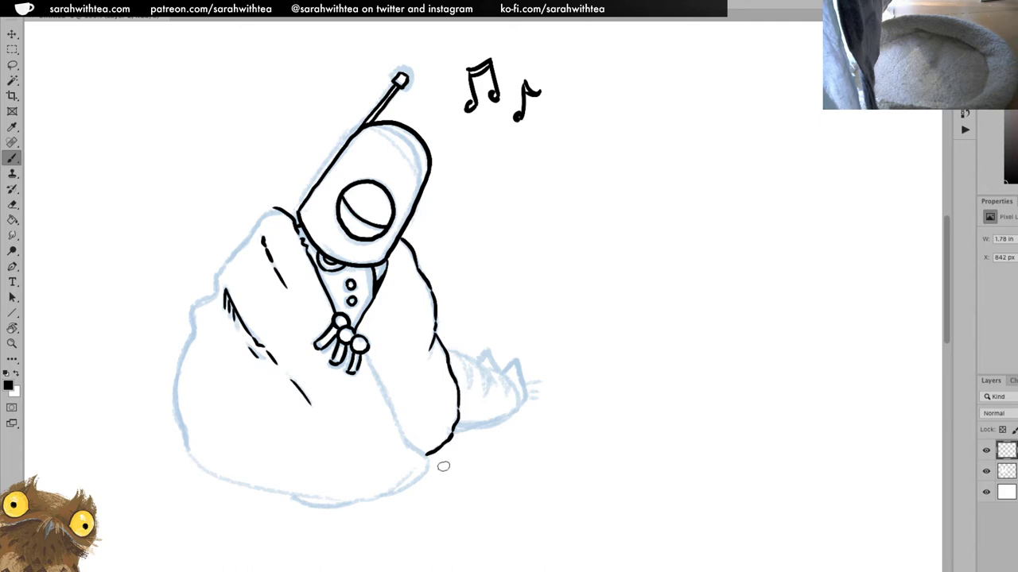
mouse_move(360, 350)
left_mouse_down()
mouse_move(404, 444)
mouse_move(431, 464)
left_mouse_up()
mouse_move(272, 210)
left_mouse_down()
mouse_move(210, 278)
mouse_move(213, 296)
mouse_move(191, 310)
mouse_move(189, 339)
left_mouse_up()
mouse_move(189, 451)
left_mouse_down()
mouse_move(173, 395)
mouse_move(190, 325)
left_mouse_up()
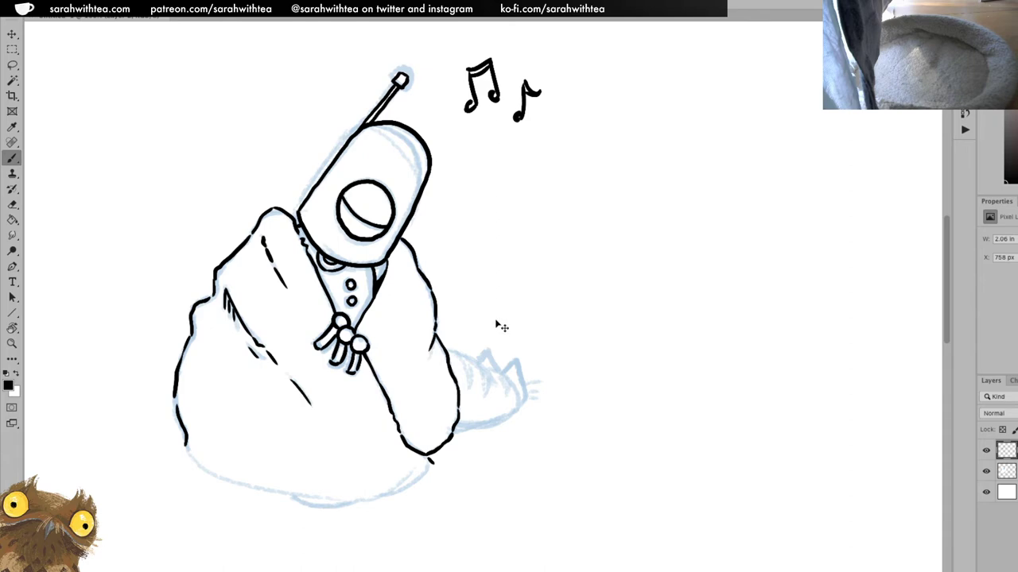
Save the drawing as mondayjune8 in Photoshop format in the Daily Sketches folder
key("super+s")
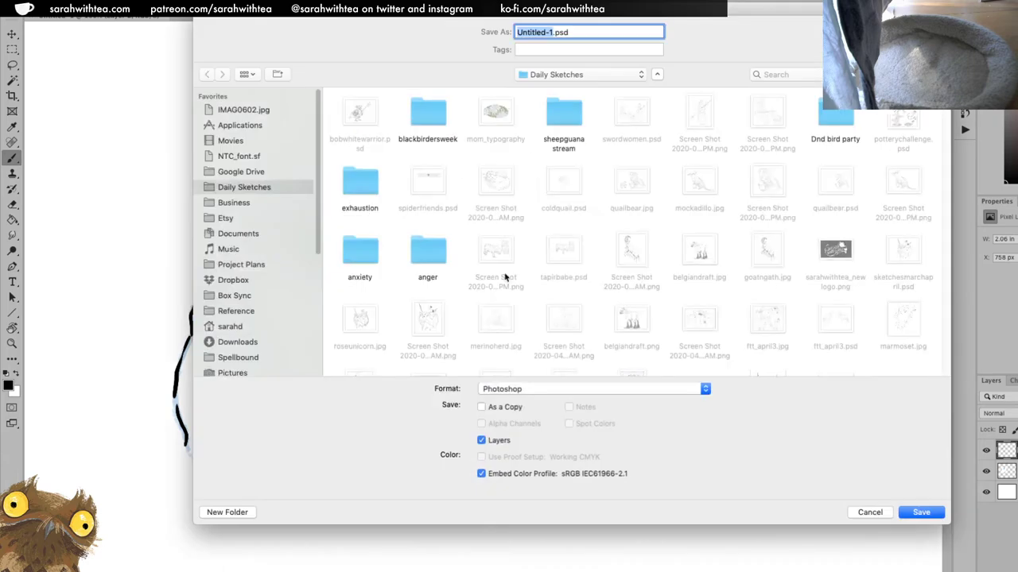
type("monday")
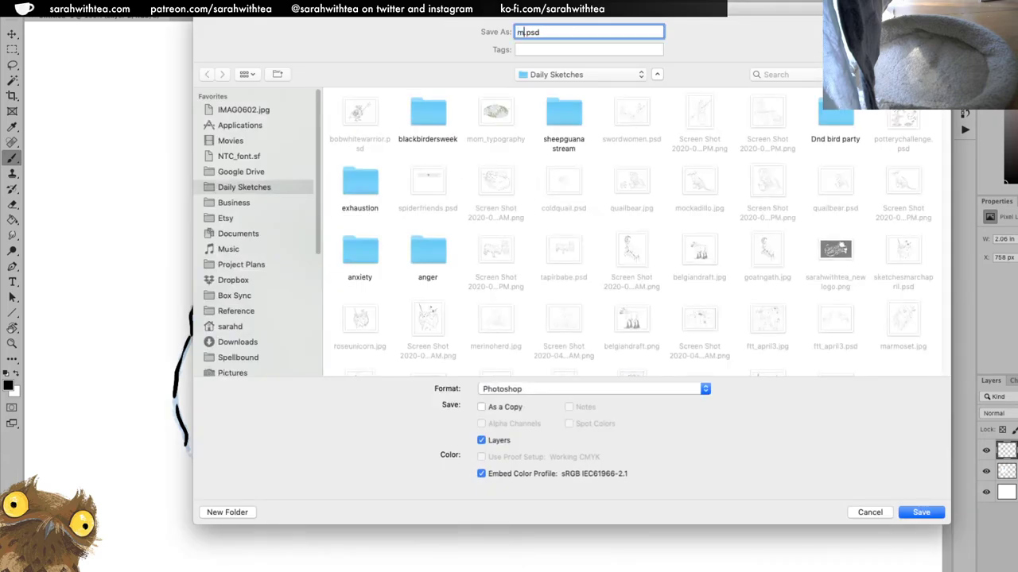
type("june")
type("8")
key("Return")
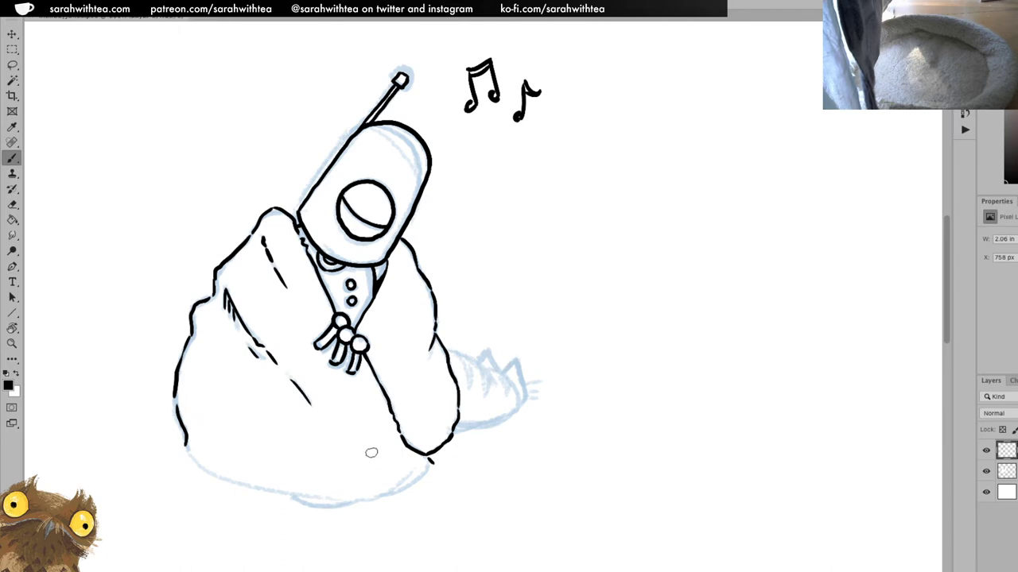
Ink the cloak's hem with broken strokes and outline the tail with its pointed spikes and bristled tip
mouse_move(187, 453)
left_mouse_down()
mouse_move(253, 487)
mouse_move(342, 502)
mouse_move(387, 496)
mouse_move(436, 460)
left_mouse_up()
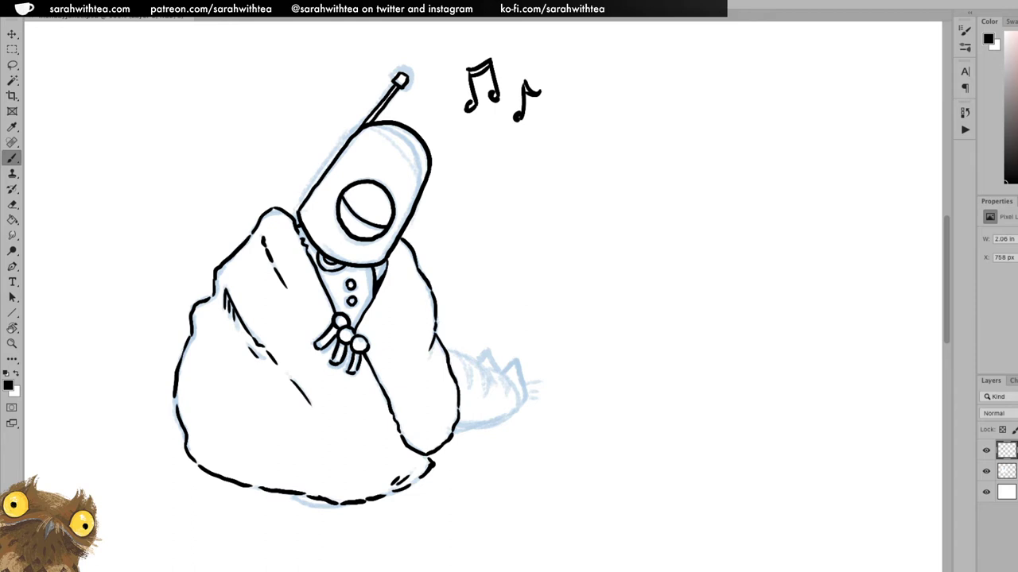
mouse_move(443, 350)
left_mouse_down()
mouse_move(487, 370)
mouse_move(498, 391)
mouse_move(489, 350)
mouse_move(496, 371)
mouse_move(515, 359)
mouse_move(524, 397)
mouse_move(504, 375)
mouse_move(515, 410)
mouse_move(535, 384)
mouse_move(537, 395)
left_mouse_up()
mouse_move(454, 427)
left_mouse_down()
mouse_move(489, 424)
mouse_move(522, 404)
left_mouse_up()
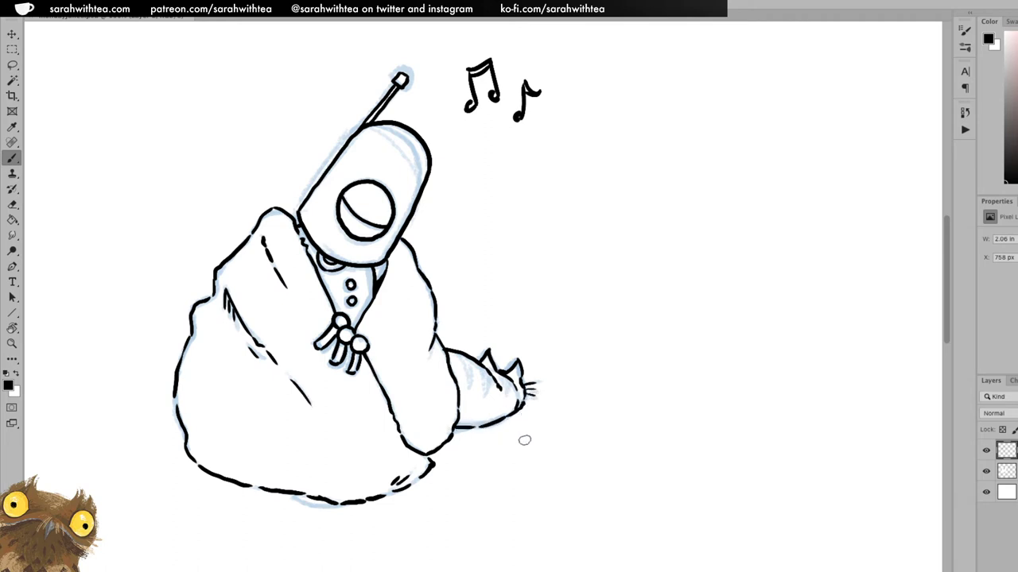
Add curved segment lines and short hatching along the upper part of the tail
mouse_move(461, 367)
left_mouse_down()
mouse_move(477, 395)
mouse_move(485, 372)
mouse_move(485, 399)
mouse_move(501, 382)
mouse_move(511, 388)
left_mouse_up()
left_click_drag(497, 371, 506, 384)
mouse_move(504, 370)
left_mouse_down()
mouse_move(513, 384)
mouse_move(500, 377)
left_mouse_up()
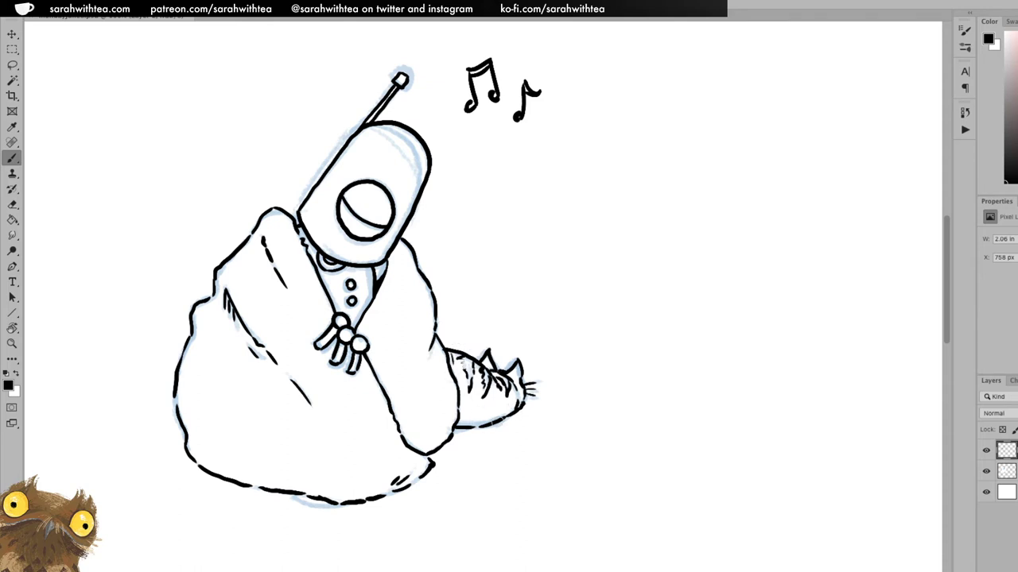
Hide the blue sketch layer so only the inked creature and white background show
key("z")
left_click(561, 402, "alt")
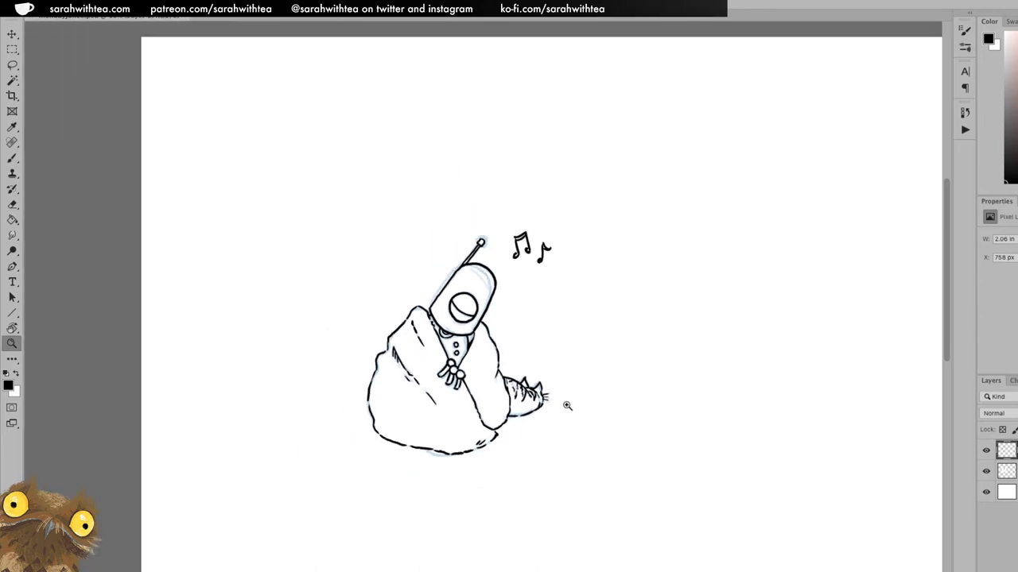
key("v")
left_click(985, 470)
Move the inked creature and music notes into the upper-left corner of the canvas
key("z")
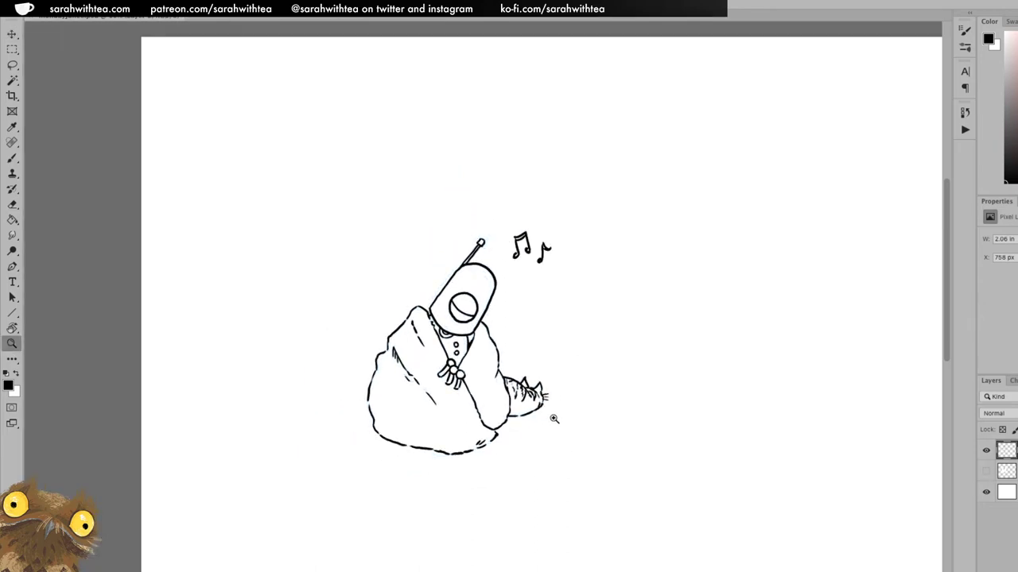
key("v")
mouse_move(522, 415)
left_mouse_down()
mouse_move(386, 292)
mouse_move(332, 262)
left_mouse_up()
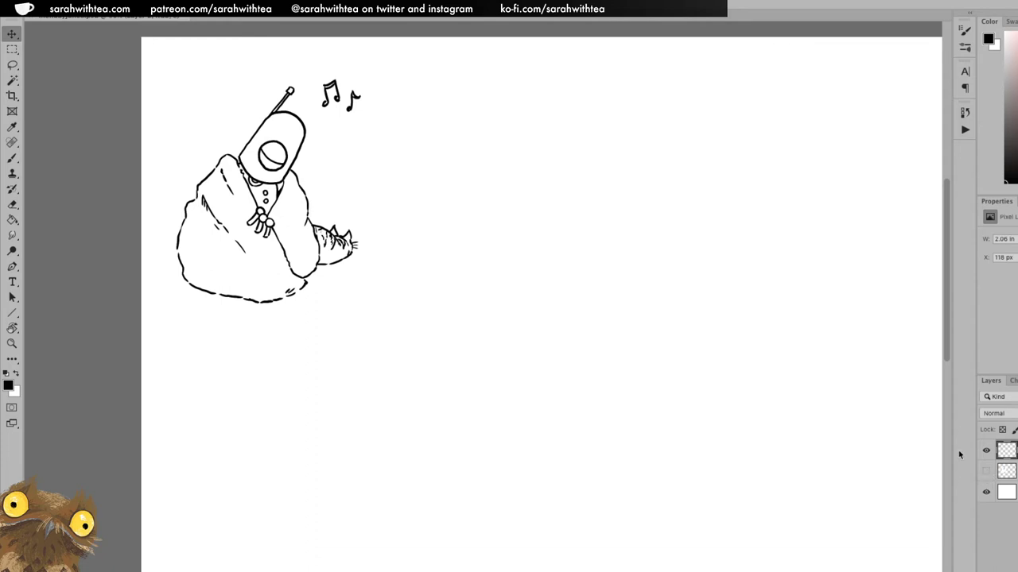
key("z")
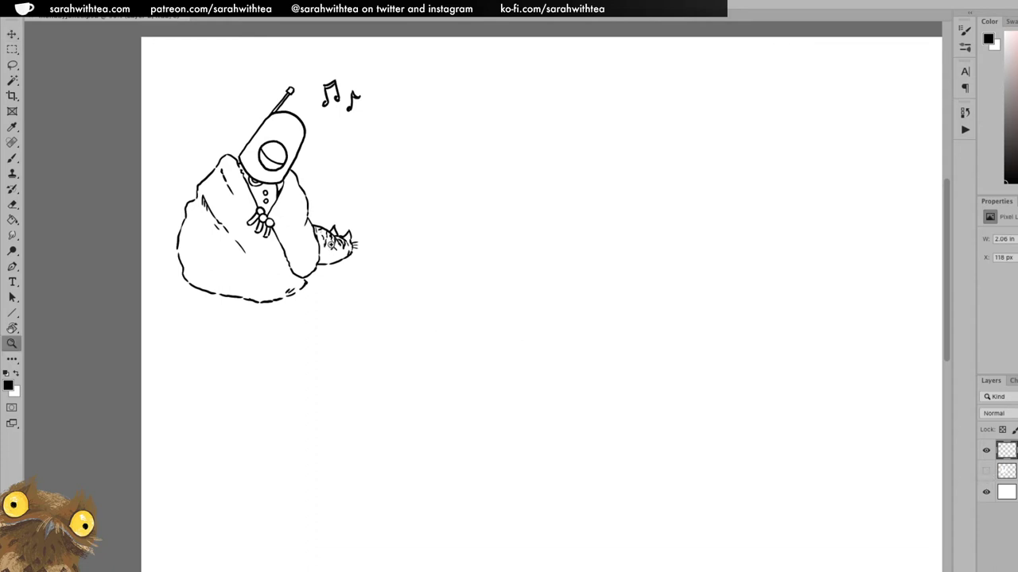
left_click(331, 243)
left_click_drag(188, 56, 497, 430)
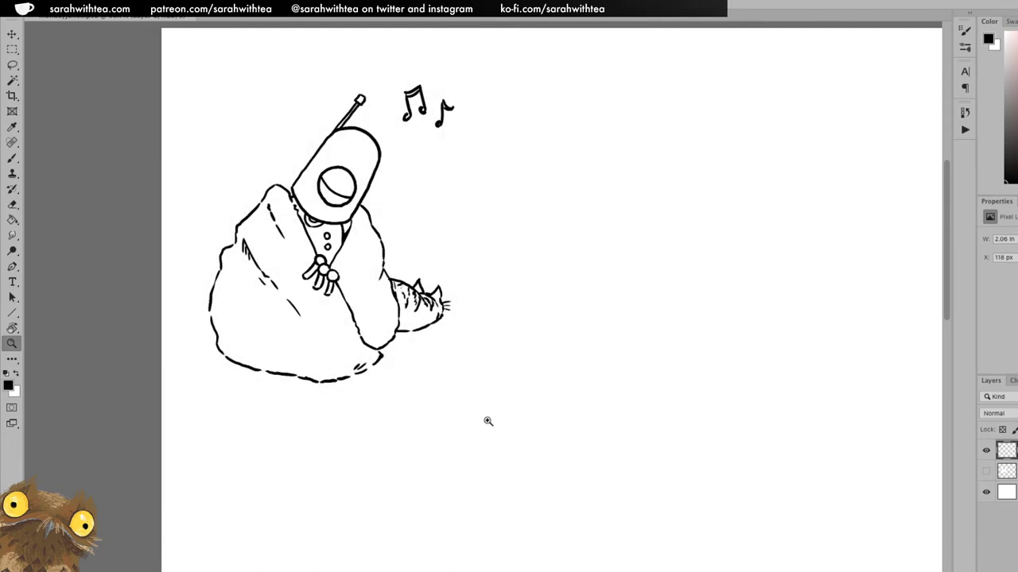
key("v")
left_click(986, 450)
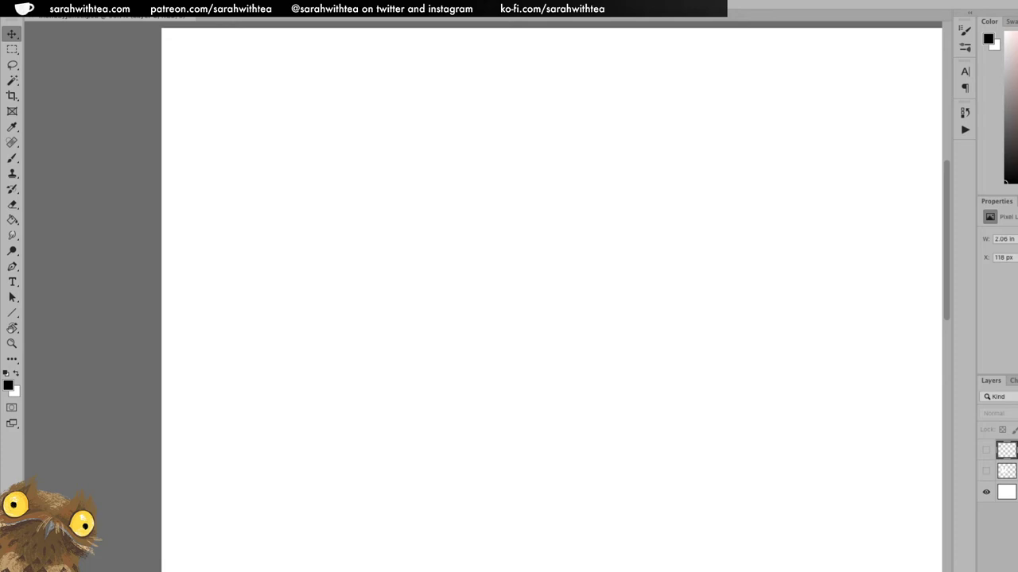
left_click(985, 451)
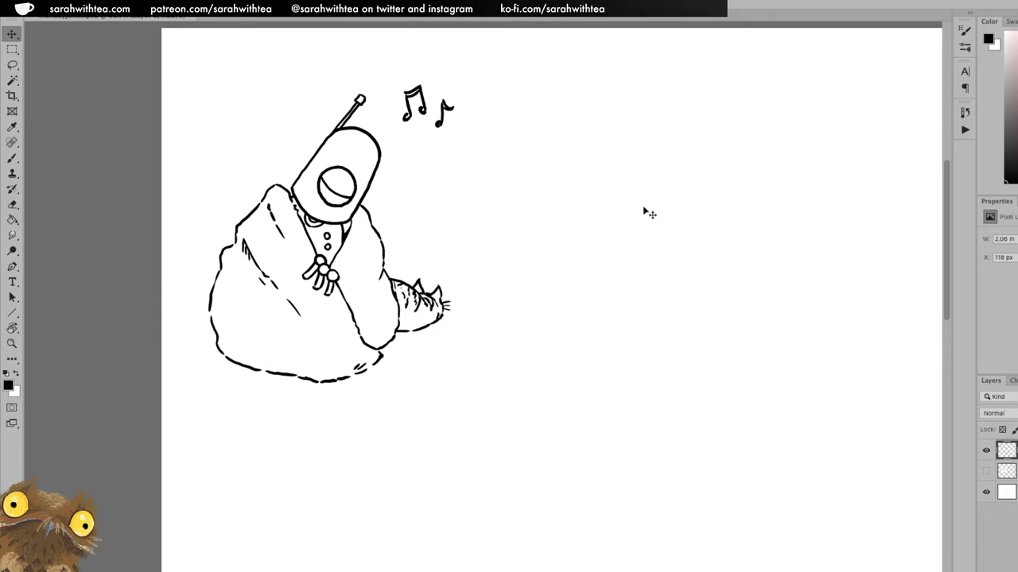
Set the brush colour to a dark red and add a new layer above the inked creature
key("b")
left_click(9, 386)
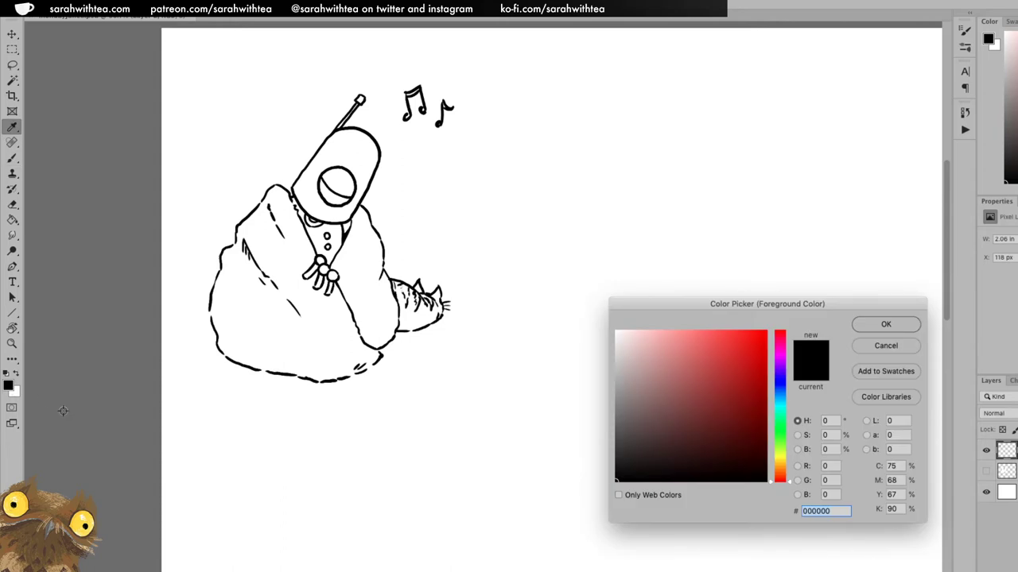
left_click(718, 395)
left_click(886, 324)
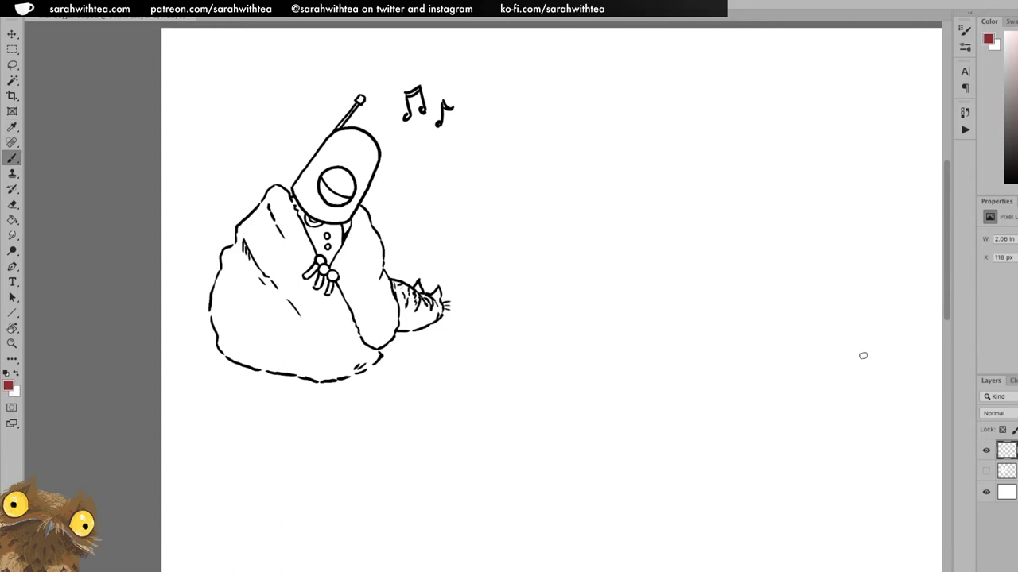
key("ctrl+shift+alt+n")
Sketch a second character's head beside the creature, with the side of the face and short wavy hair with curls falling over the forehead
mouse_move(617, 255)
left_mouse_down()
mouse_move(609, 308)
mouse_move(625, 343)
left_mouse_up()
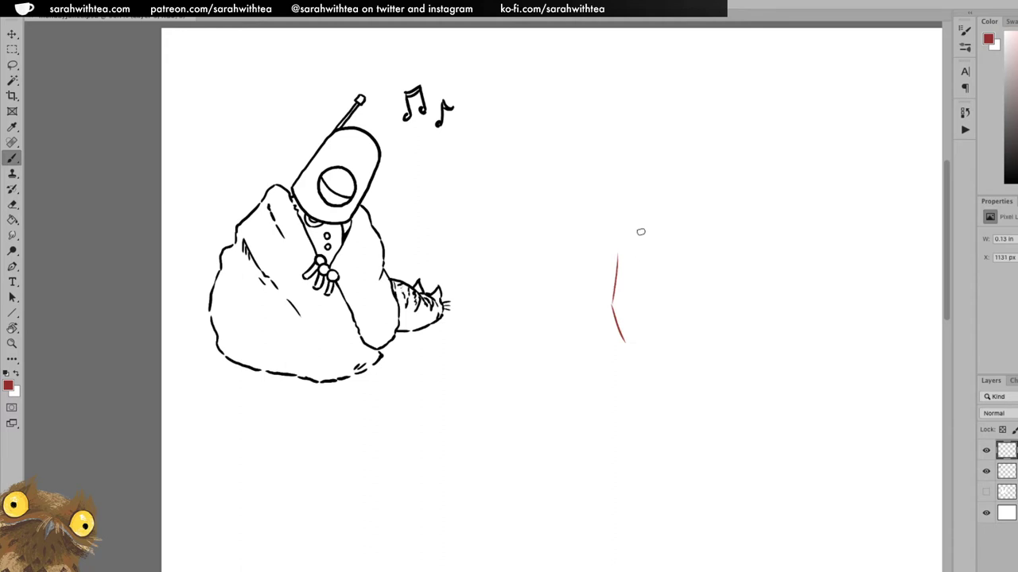
left_click_drag(613, 269, 605, 283)
mouse_move(658, 255)
left_mouse_down()
mouse_move(664, 245)
mouse_move(684, 257)
mouse_move(711, 298)
left_mouse_up()
mouse_move(656, 230)
left_mouse_down()
mouse_move(709, 213)
mouse_move(732, 302)
mouse_move(725, 296)
left_mouse_up()
left_click_drag(710, 233, 728, 264)
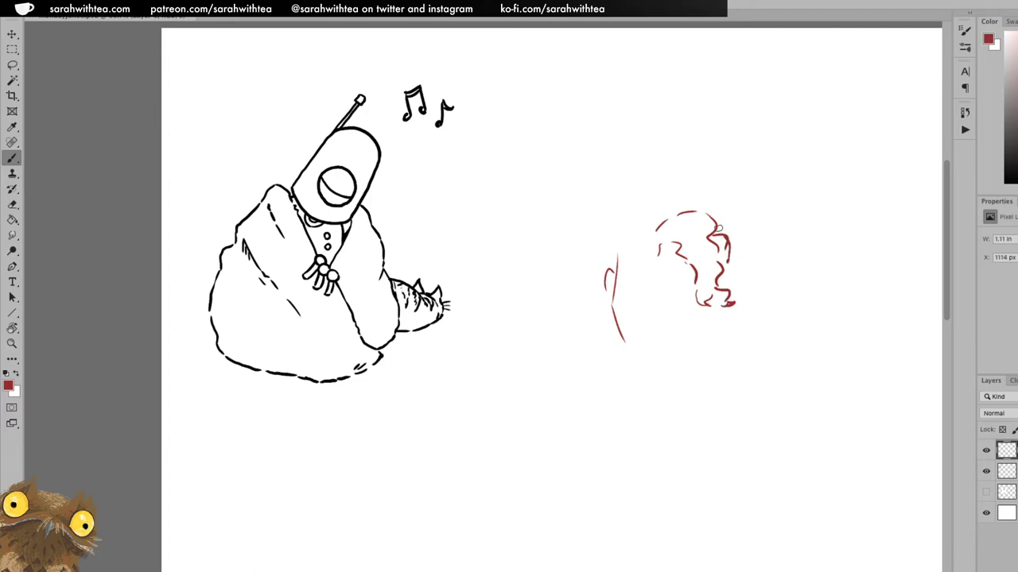
mouse_move(660, 238)
left_mouse_down()
mouse_move(696, 266)
mouse_move(693, 297)
mouse_move(713, 305)
mouse_move(659, 223)
mouse_move(693, 210)
mouse_move(720, 254)
mouse_move(721, 296)
mouse_move(737, 305)
left_mouse_up()
mouse_move(657, 233)
left_mouse_down()
mouse_move(652, 250)
mouse_move(612, 259)
mouse_move(610, 270)
mouse_move(613, 234)
mouse_move(649, 212)
left_mouse_up()
mouse_move(611, 264)
left_mouse_down()
mouse_move(617, 230)
mouse_move(644, 213)
mouse_move(728, 232)
mouse_move(678, 233)
mouse_move(706, 261)
mouse_move(715, 294)
mouse_move(728, 263)
mouse_move(728, 288)
left_mouse_up()
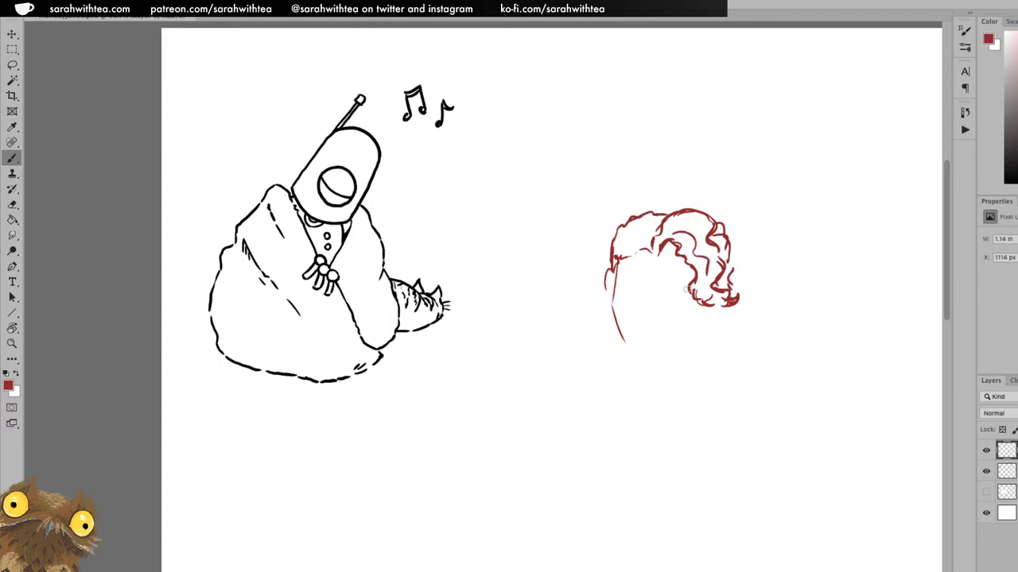
Sketch both ears and an eyebrow, and close the face with a rounded jawline, undoing the unwanted jaw strokes
left_click_drag(612, 269, 608, 304)
mouse_move(628, 276)
left_mouse_down()
mouse_move(690, 288)
mouse_move(650, 277)
left_mouse_up()
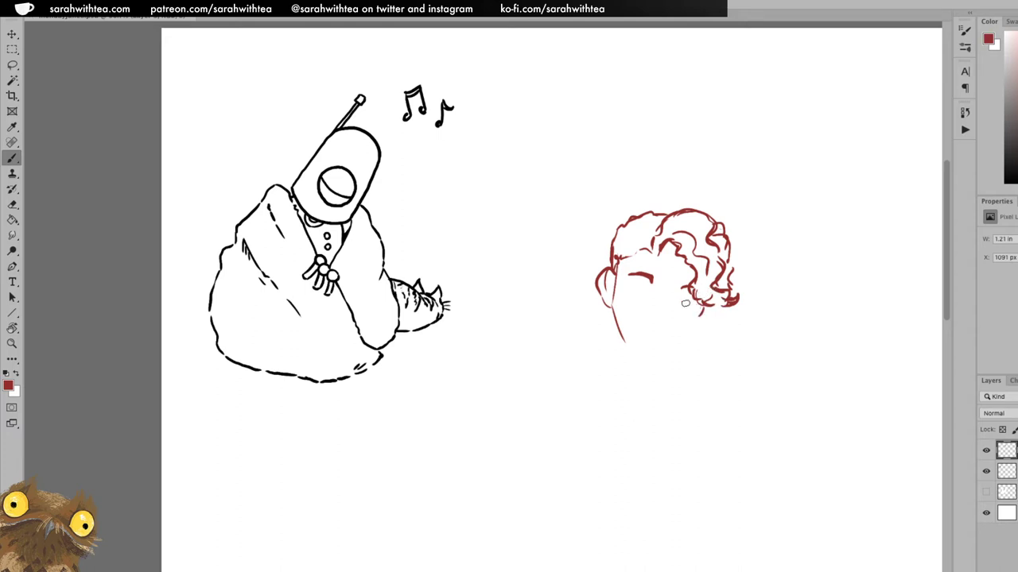
key("super+z")
mouse_move(705, 308)
left_mouse_down()
mouse_move(678, 342)
mouse_move(626, 344)
mouse_move(644, 360)
mouse_move(682, 348)
mouse_move(643, 359)
mouse_move(673, 352)
mouse_move(699, 326)
left_mouse_up()
key("ctrl+z")
key("ctrl+z")
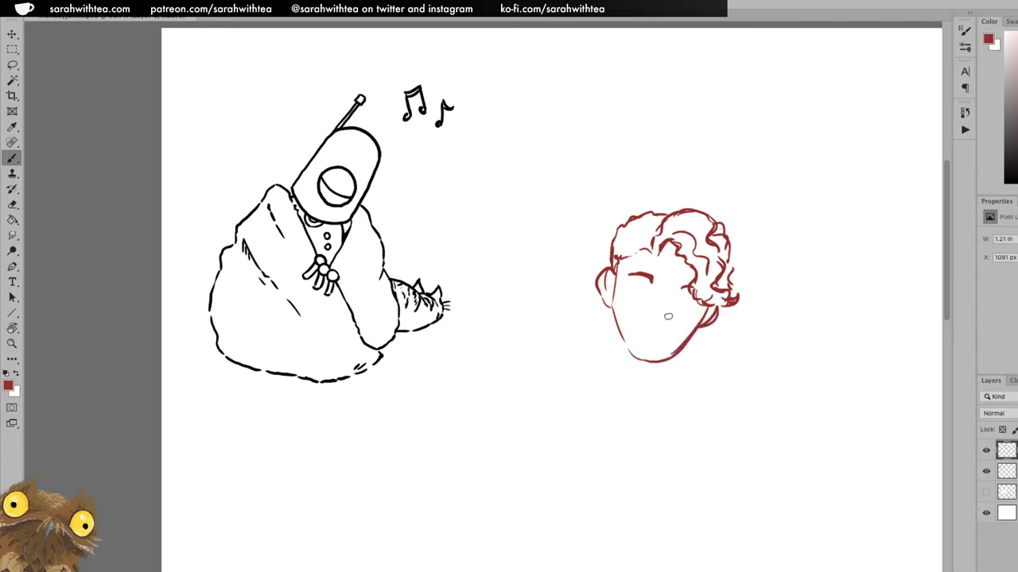
Draw the crossing centre and eye guidelines on the face, strengthen the jaw outline and sketch the nose
left_click_drag(670, 269, 640, 355)
left_click_drag(624, 298, 699, 315)
mouse_move(633, 353)
left_mouse_down()
mouse_move(653, 362)
mouse_move(676, 348)
left_mouse_up()
mouse_move(616, 268)
left_mouse_down()
mouse_move(611, 305)
mouse_move(630, 352)
left_mouse_up()
mouse_move(621, 270)
left_mouse_down()
mouse_move(608, 320)
mouse_move(621, 341)
mouse_move(650, 362)
mouse_move(665, 309)
mouse_move(649, 322)
mouse_move(670, 329)
left_mouse_up()
key("super+z")
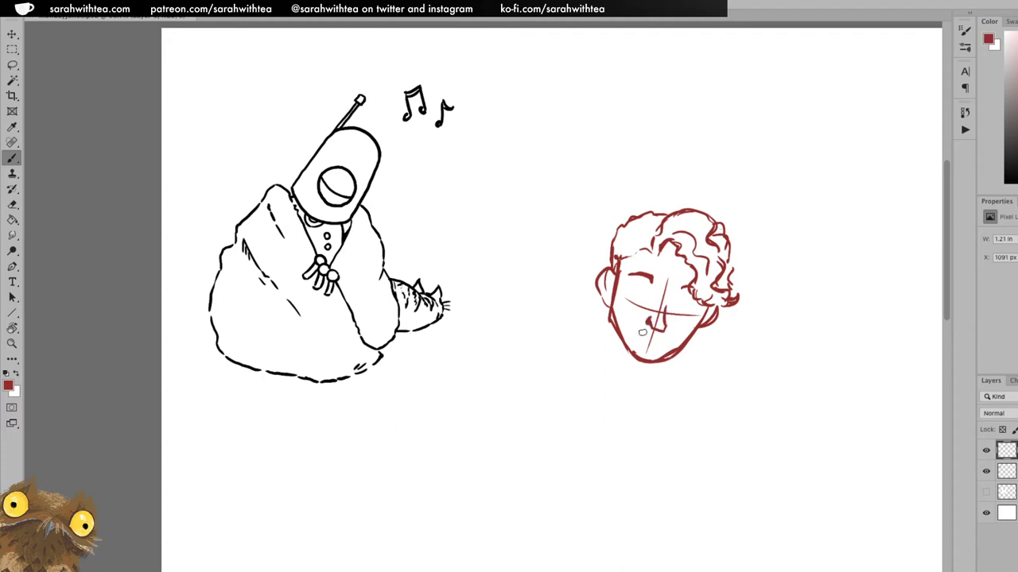
Sketch the mouth and two closed eyes, and add detail strokes to the ear and curls
mouse_move(638, 331)
left_mouse_down()
mouse_move(665, 340)
mouse_move(640, 334)
left_mouse_up()
left_click_drag(639, 336, 658, 347)
left_click_drag(635, 293, 694, 310)
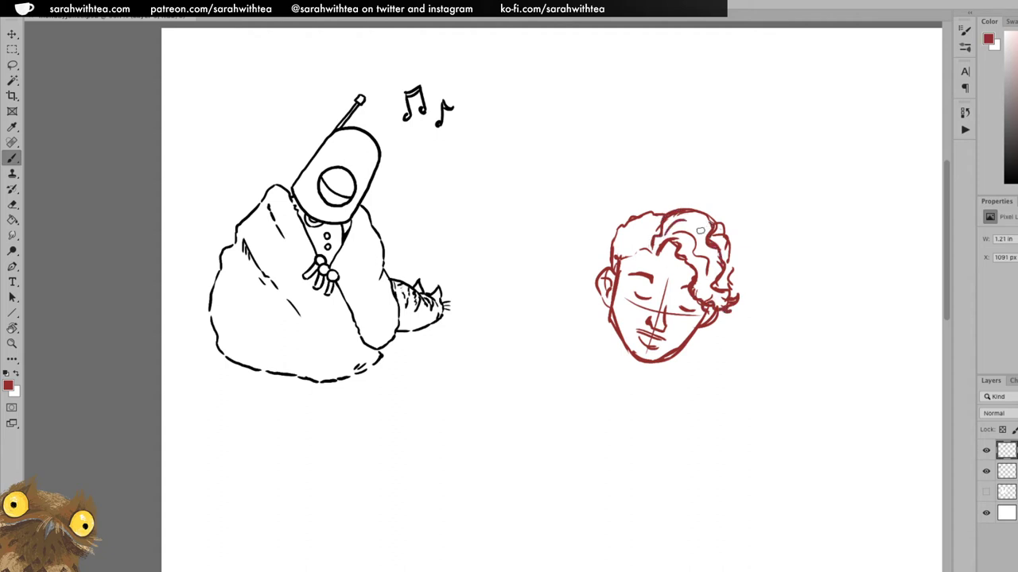
Nudge the head sketch slightly to the left and draw a short red stroke below it
key("e")
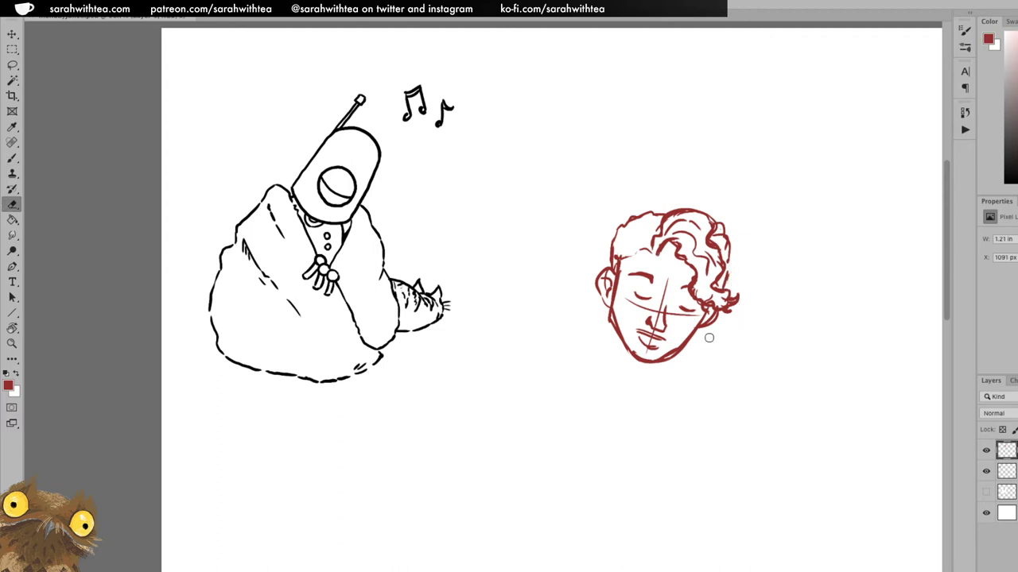
key("v")
left_click_drag(646, 252, 644, 252)
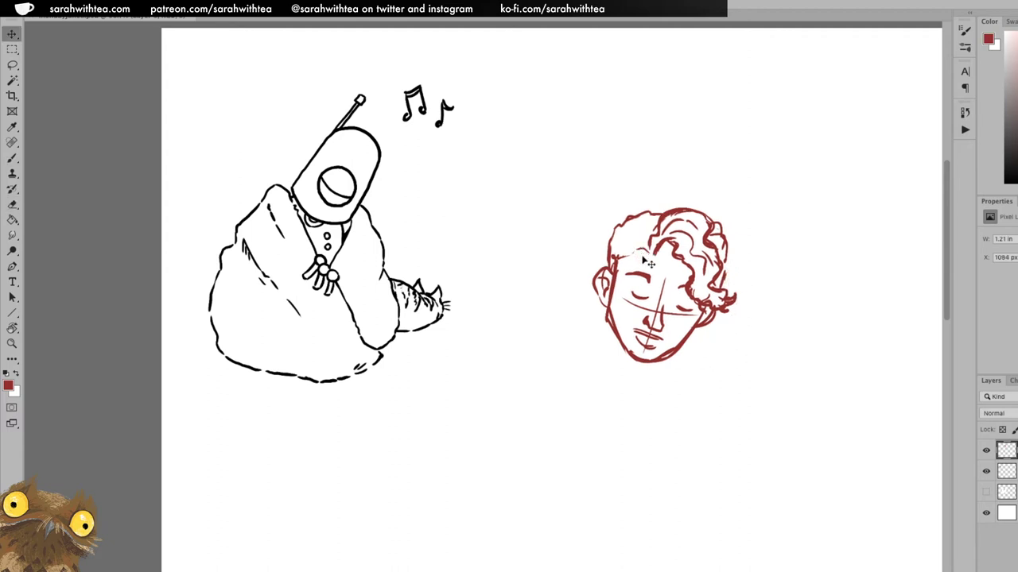
key("b")
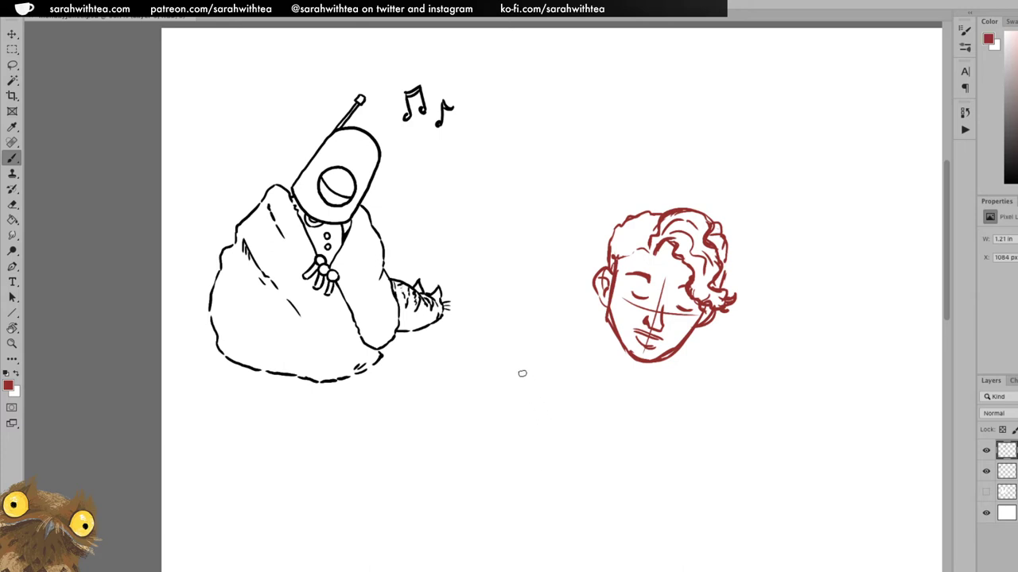
left_click_drag(537, 390, 540, 419)
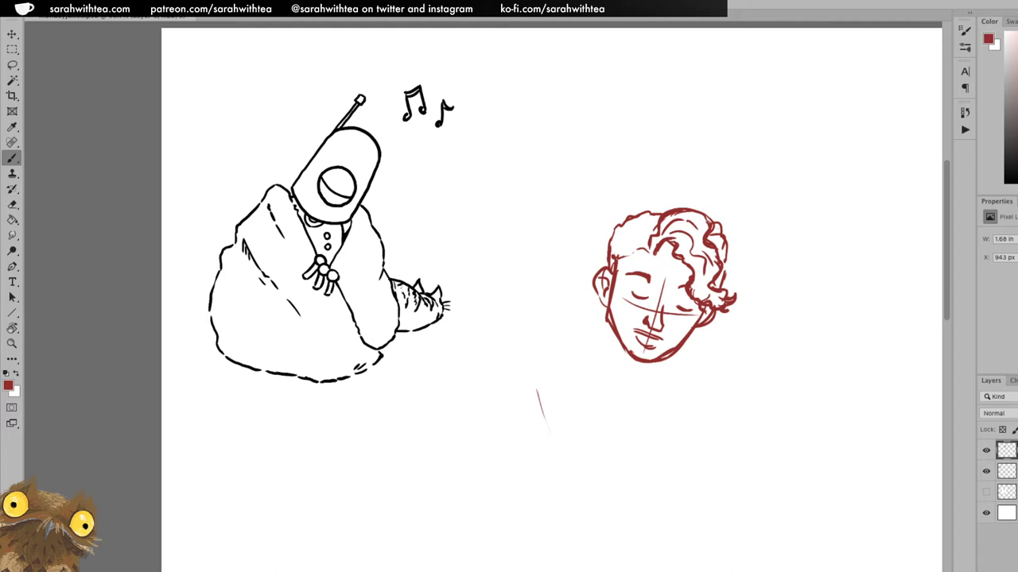
Switch to the browser and examine the Frans Hals lute player, the laughing bravo with a bass viol and the Hendrick ter Brugghen lute player
left_click_drag(88, 143, 626, 49)
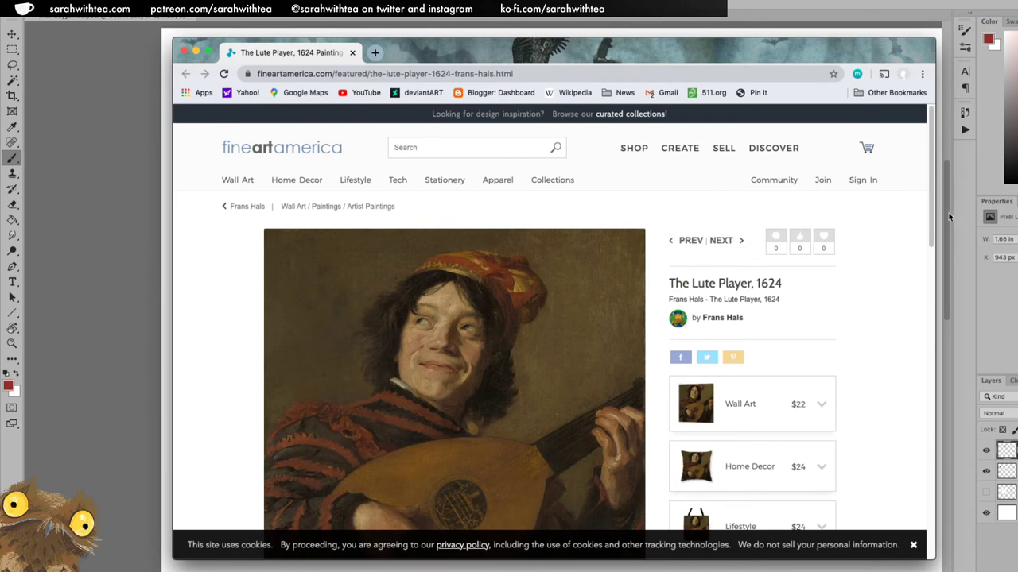
left_click_drag(932, 218, 933, 268)
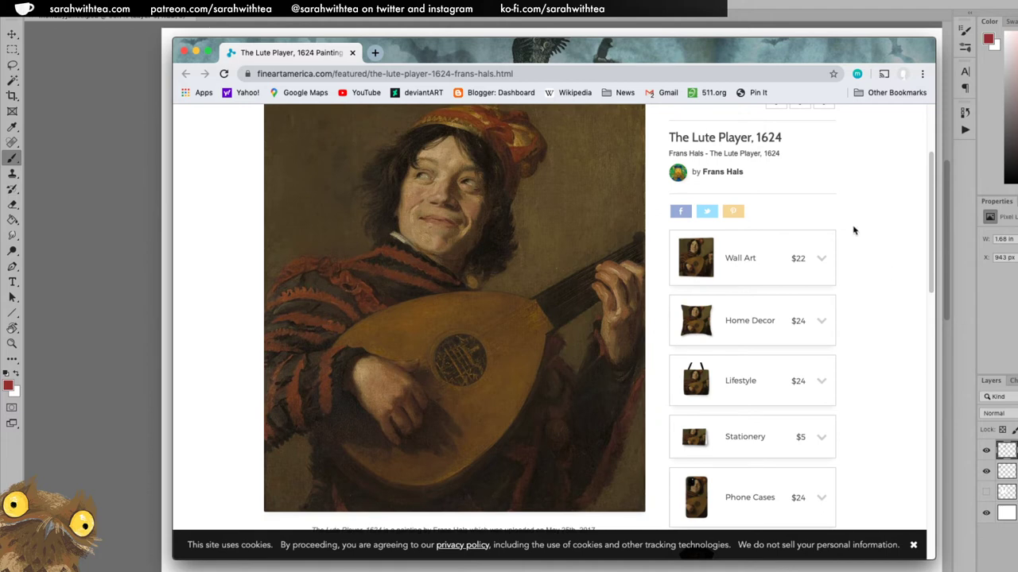
left_click_drag(773, 50, 0, 86)
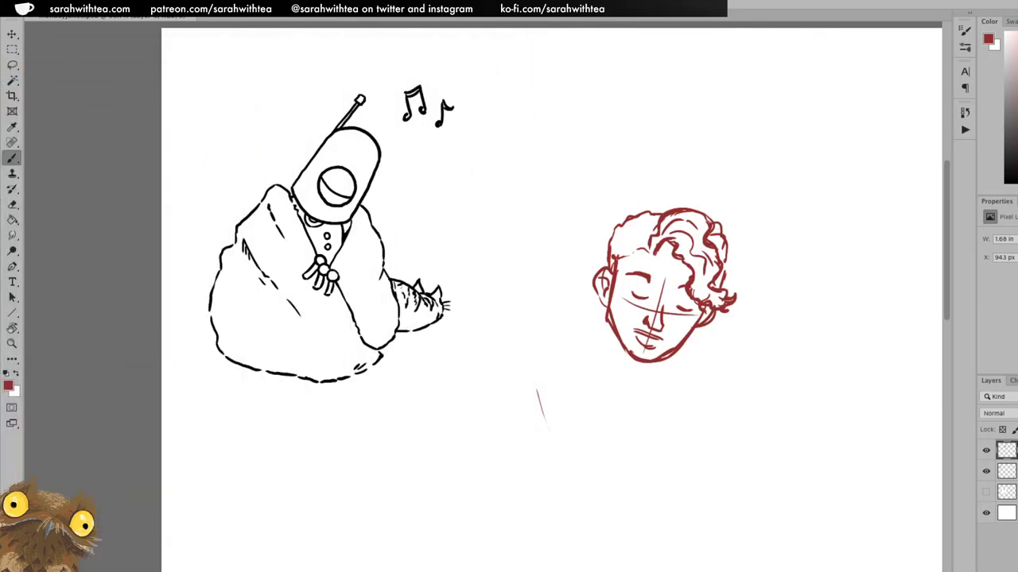
mouse_move(0, 86)
left_mouse_down()
mouse_move(565, 105)
mouse_move(638, 37)
left_mouse_up()
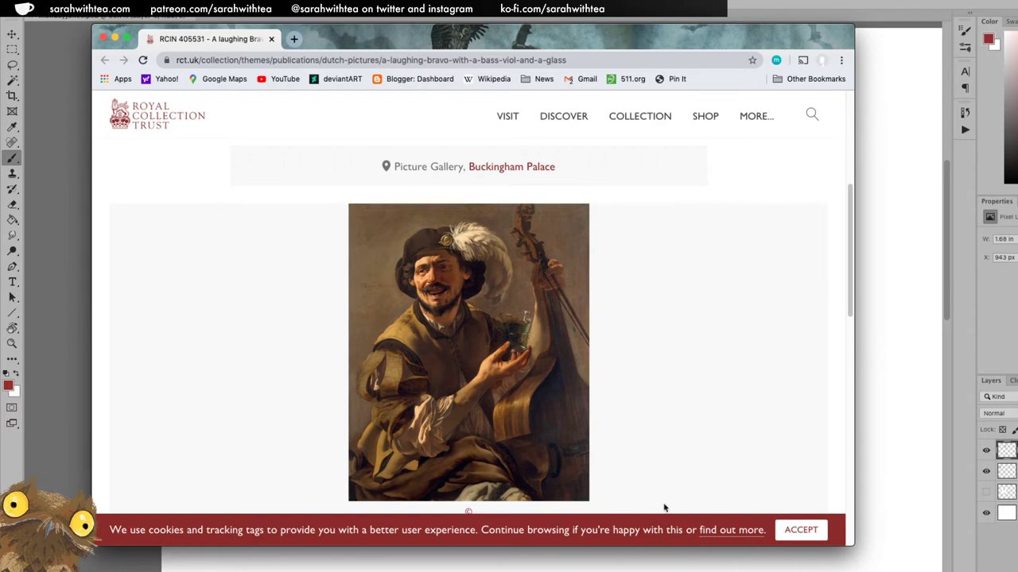
mouse_move(632, 34)
left_mouse_down()
mouse_move(18, 57)
mouse_move(0, 73)
left_mouse_up()
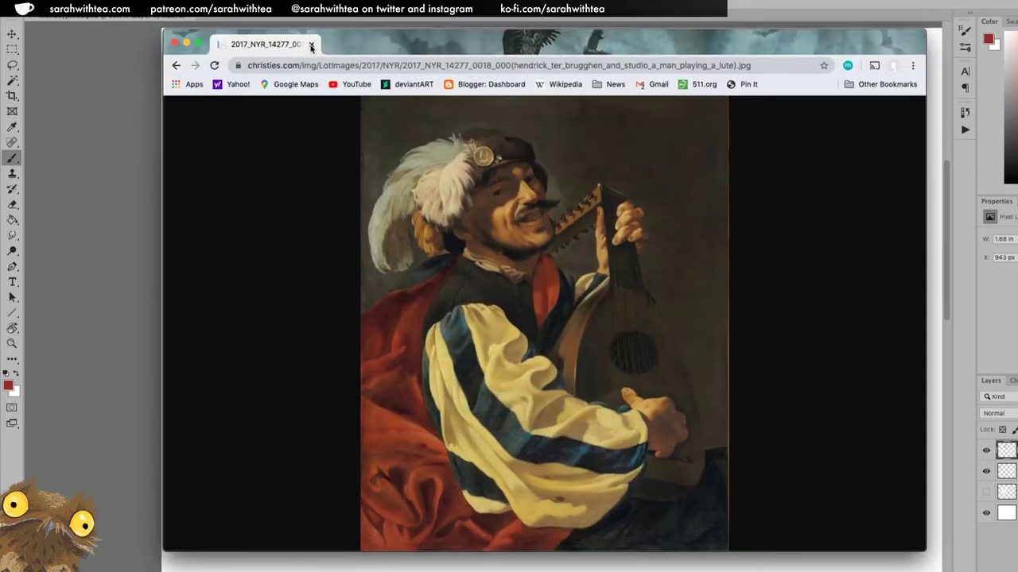
mouse_move(311, 39)
left_mouse_down()
mouse_move(381, 42)
mouse_move(263, 37)
left_mouse_up()
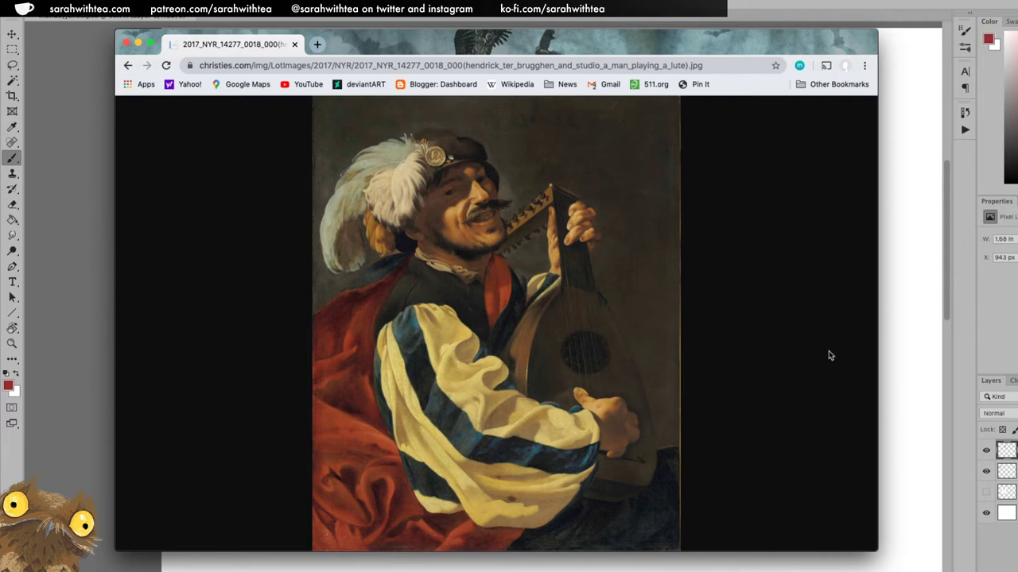
mouse_move(733, 45)
left_mouse_down()
mouse_move(719, 62)
mouse_move(0, 83)
left_mouse_up()
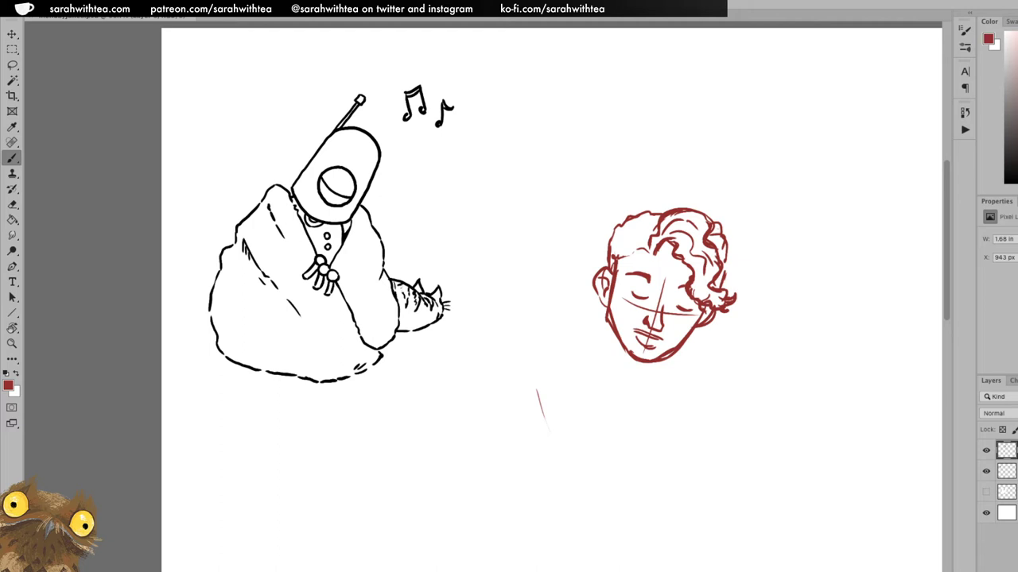
Examine the lute player paintings by Andrea Solario and a follower of Gerrit van Honthorst in the browser
left_click_drag(213, 18, 337, 9)
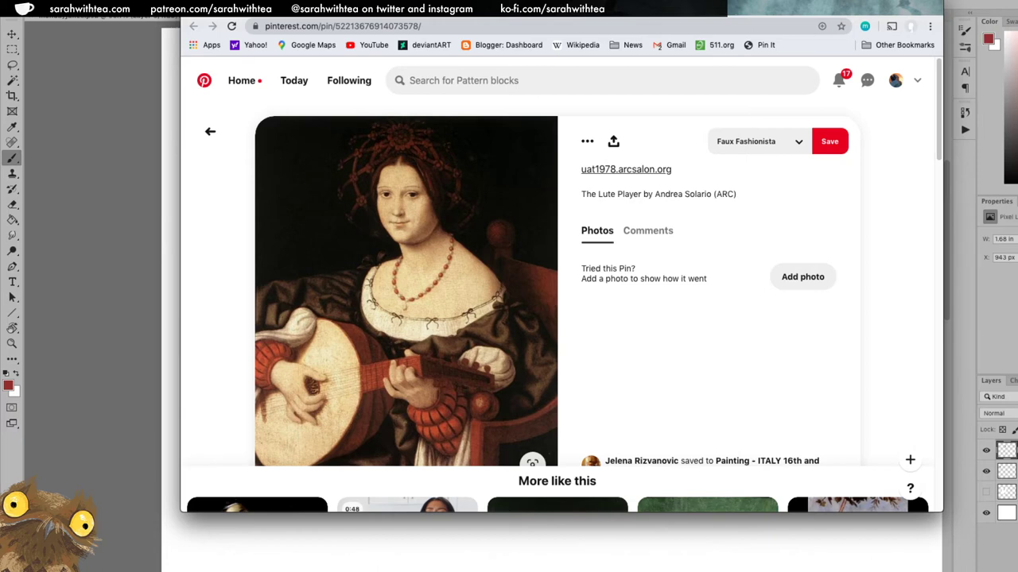
mouse_move(607, 8)
left_mouse_down()
mouse_move(594, 30)
mouse_move(0, 64)
left_mouse_up()
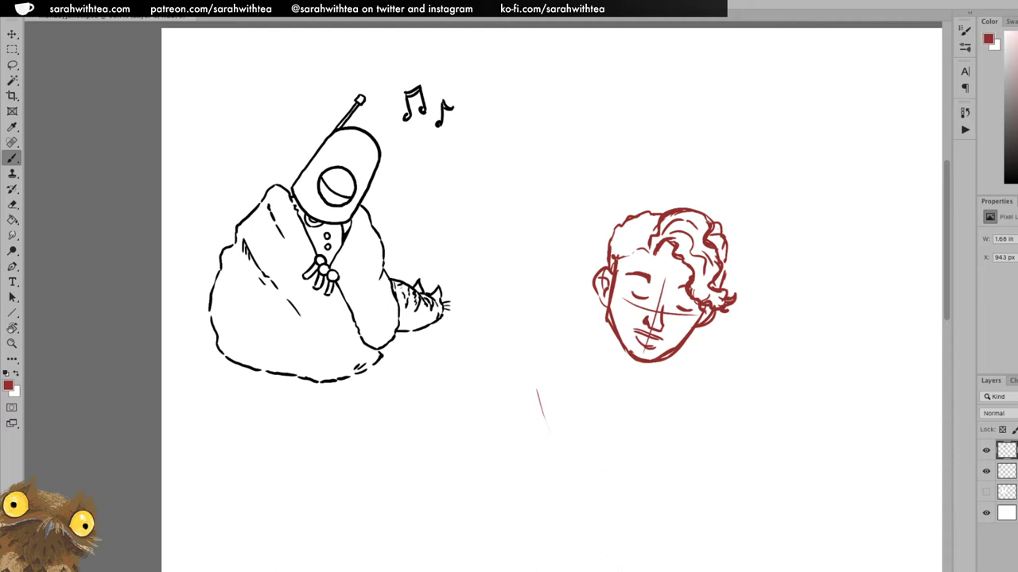
mouse_move(239, 20)
left_mouse_down()
mouse_move(291, 50)
mouse_move(284, 41)
left_mouse_up()
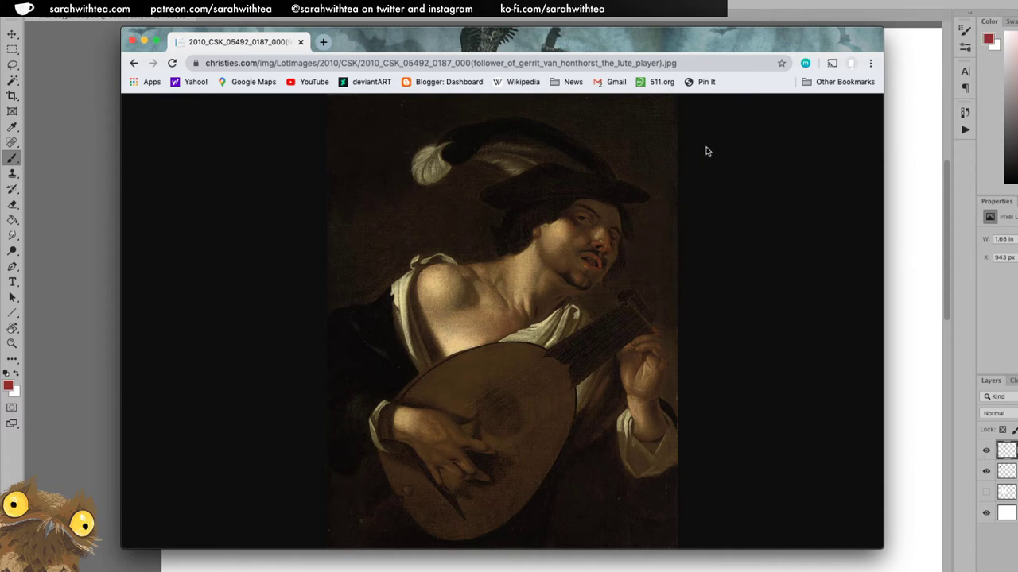
mouse_move(717, 39)
left_mouse_down()
mouse_move(692, 53)
mouse_move(0, 56)
left_mouse_up()
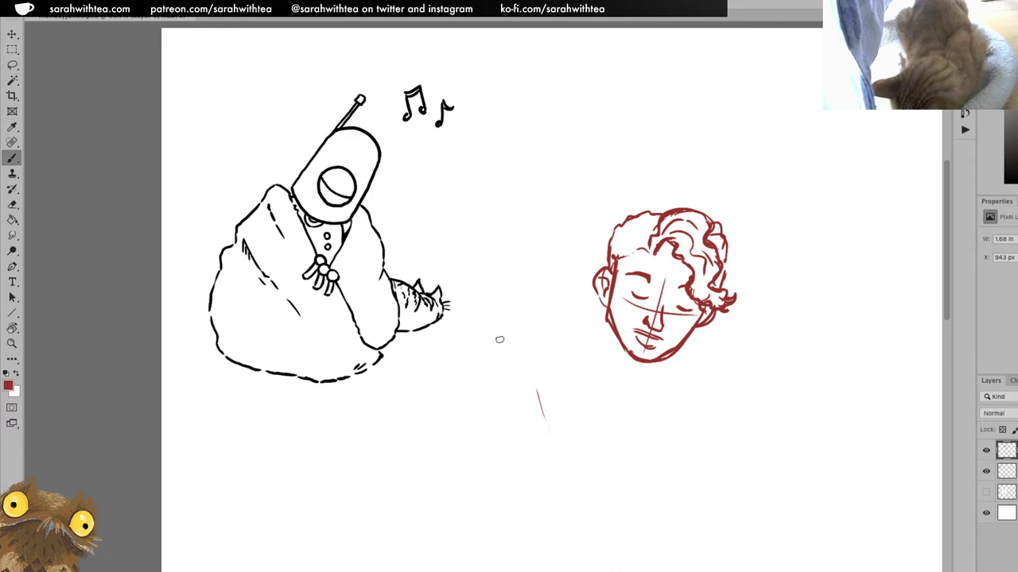
Switch to the image viewer, enlarge the John Vanderlyn self-portrait and examine his coat, collar and neckcloth
key("z")
left_click(505, 329, "alt")
left_click_drag(550, 362, 379, 303)
mouse_move(629, 318)
left_mouse_down()
mouse_move(572, 297)
mouse_move(520, 320)
left_mouse_up()
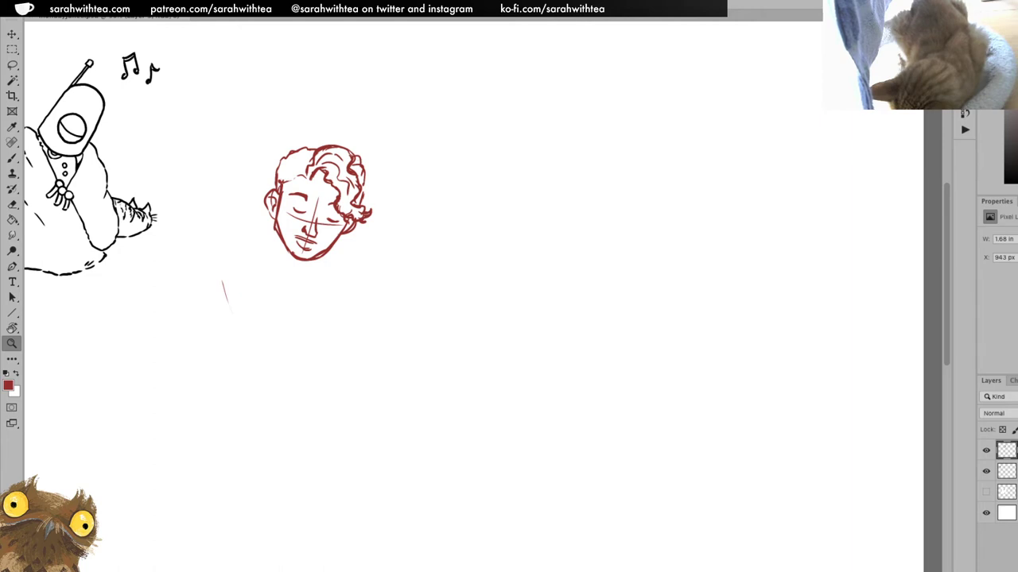
mouse_move(1, 48)
left_mouse_down()
mouse_move(191, 50)
mouse_move(432, 97)
mouse_move(490, 91)
left_mouse_up()
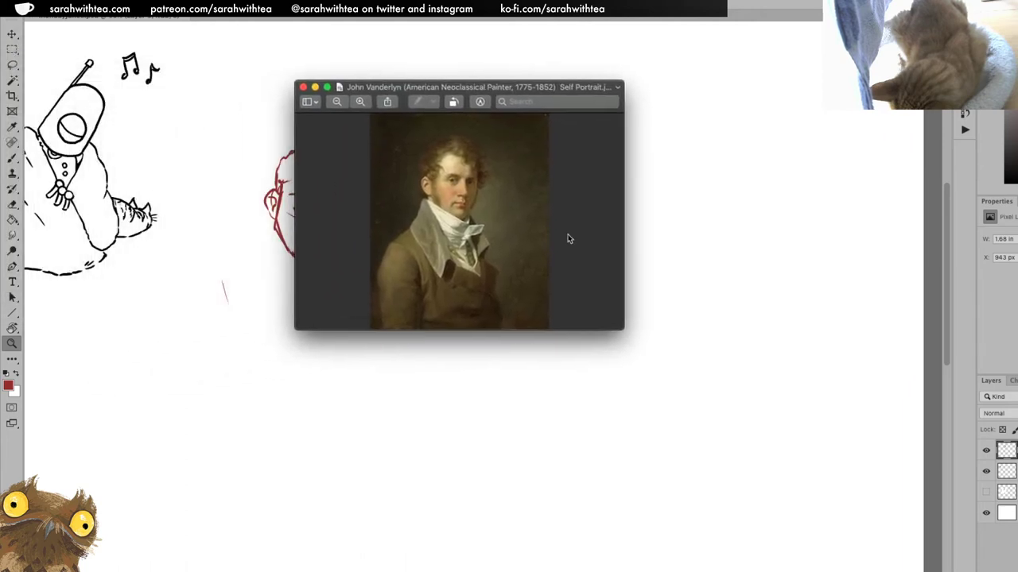
left_click_drag(623, 328, 686, 507)
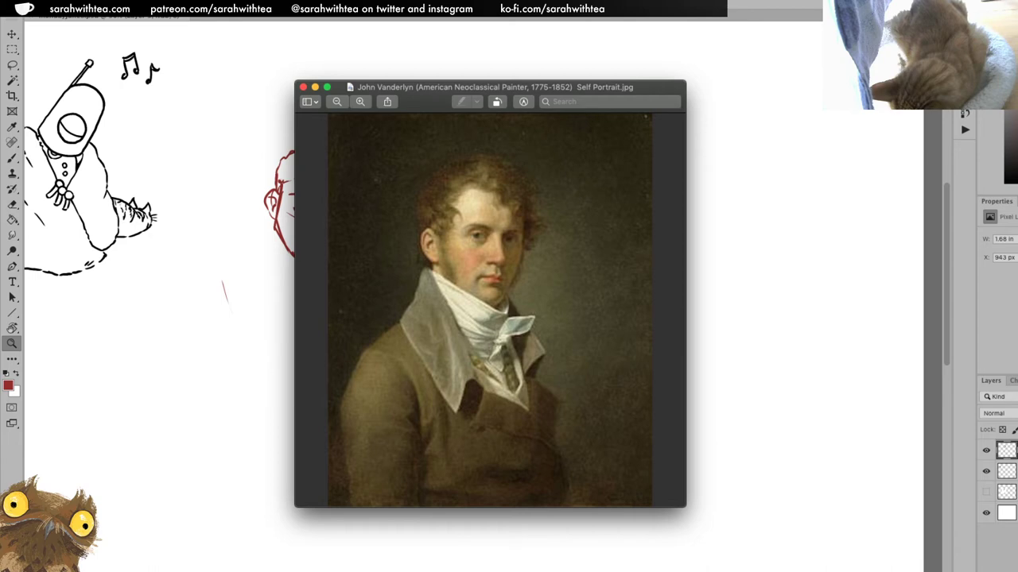
key("super+Tab")
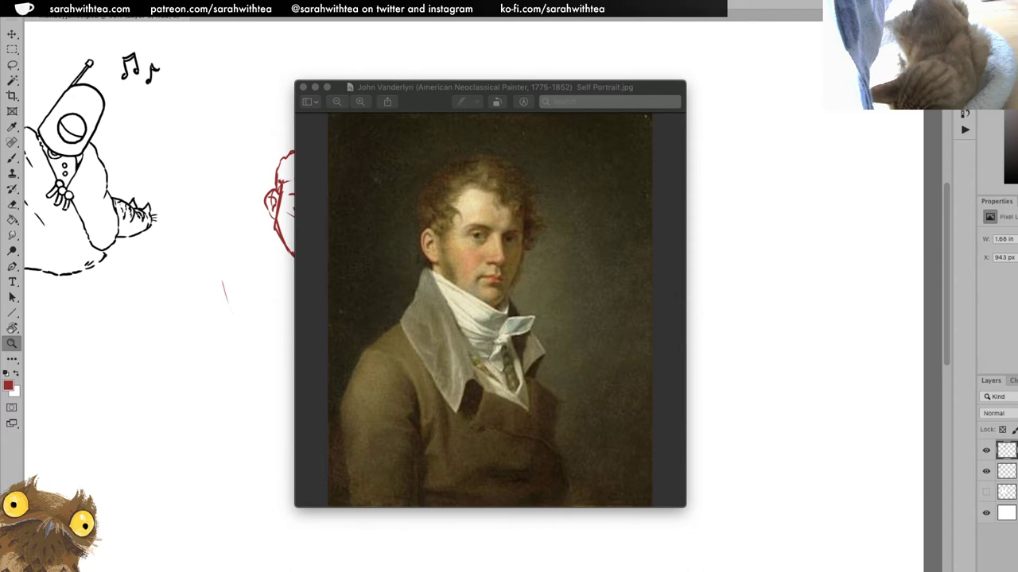
mouse_move(424, 90)
left_mouse_down()
mouse_move(390, 99)
mouse_move(2, 103)
left_mouse_up()
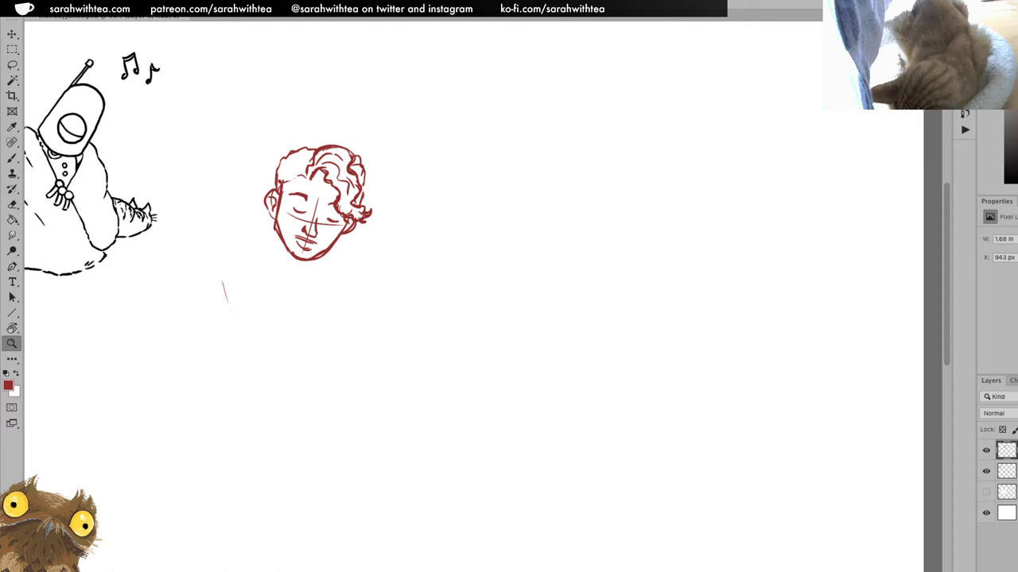
Examine the Witcher still of the lute-playing bard and the two Russian folk costume illustrations in the image viewer
left_click_drag(0, 70, 566, 66)
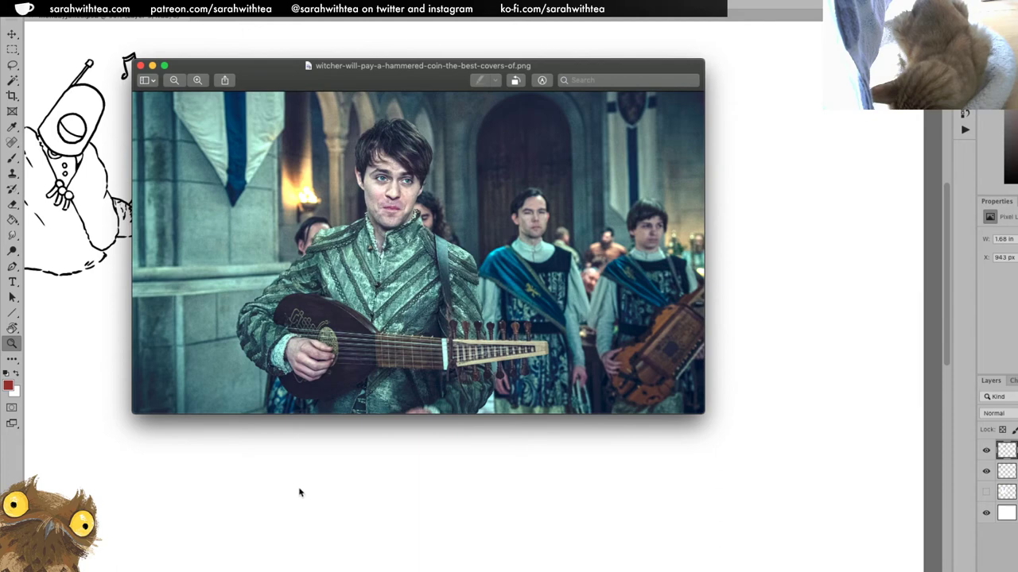
left_click_drag(424, 71, 1017, 96)
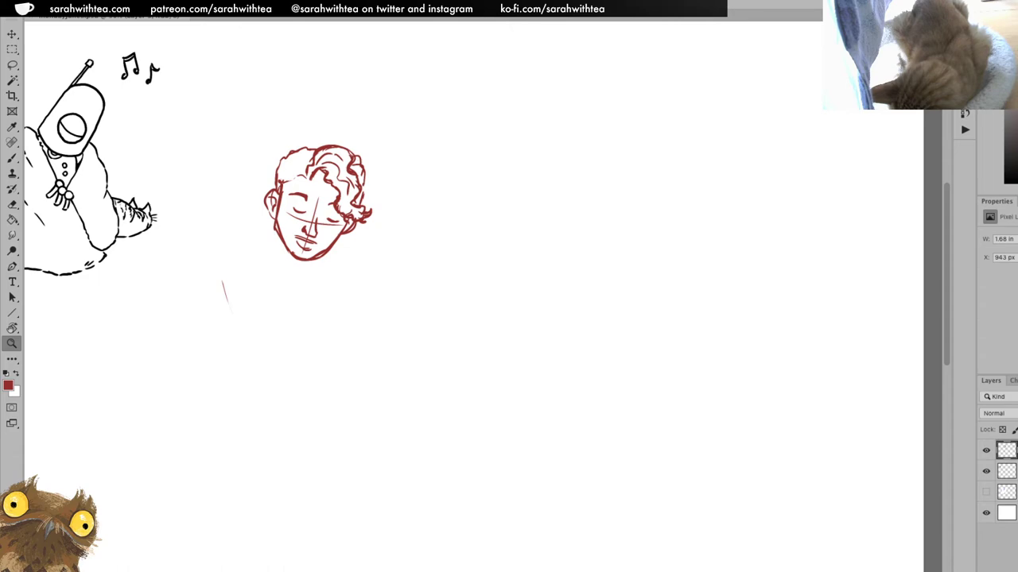
left_click_drag(0, 69, 403, 70)
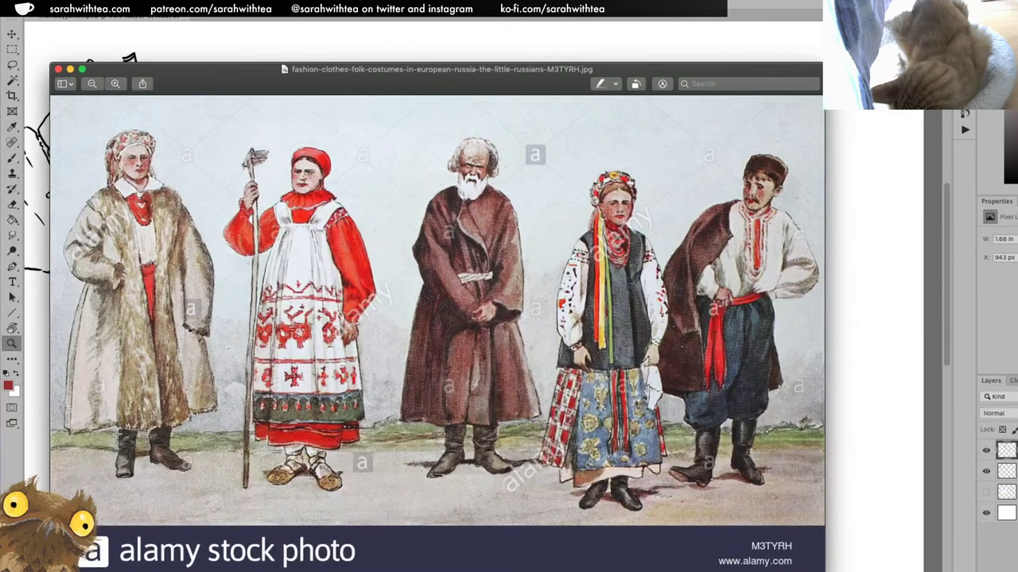
key("super+Tab")
key("super+Tab")
left_click_drag(0, 4, 494, 62)
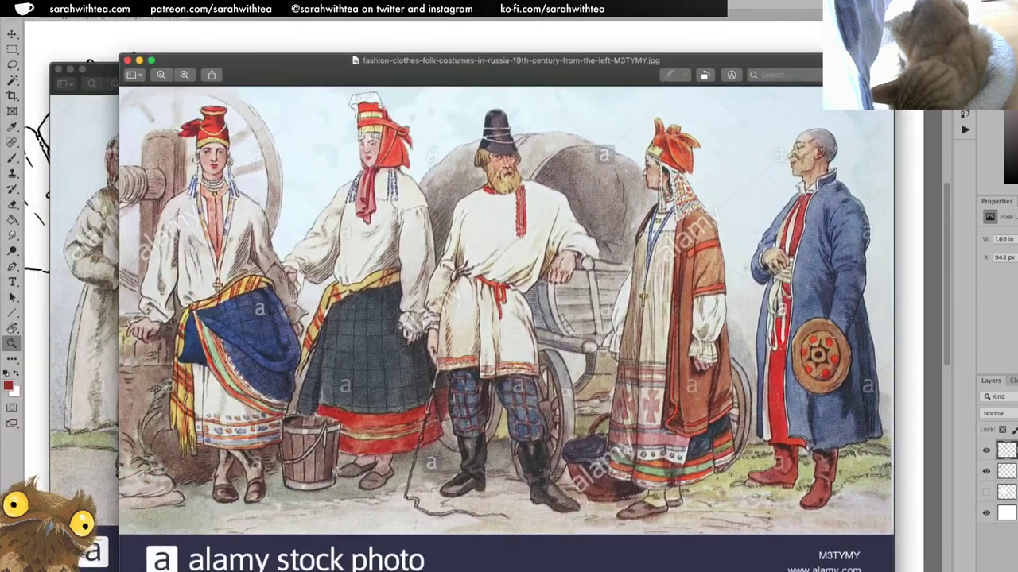
Move the two Russian folk costume illustrations off the canvas and add a new layer for a brush sketch
left_click_drag(581, 74, 0, 74)
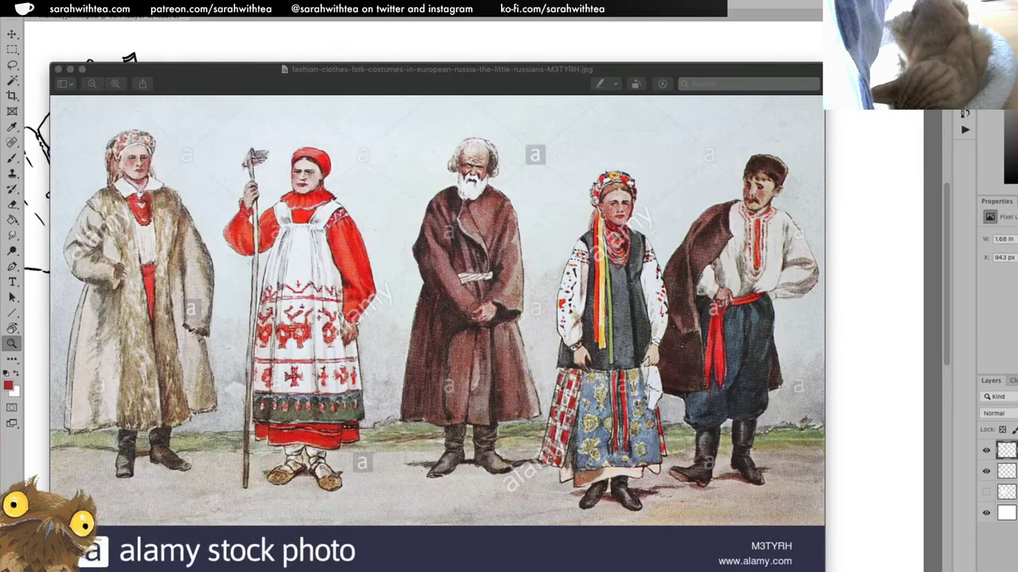
left_click_drag(547, 78, 0, 78)
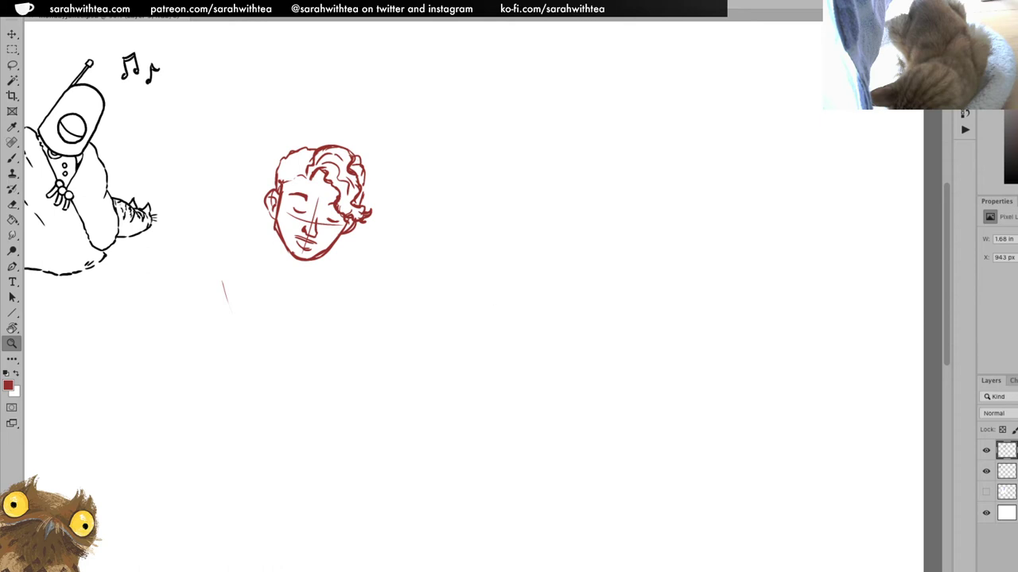
left_click(494, 300, "alt")
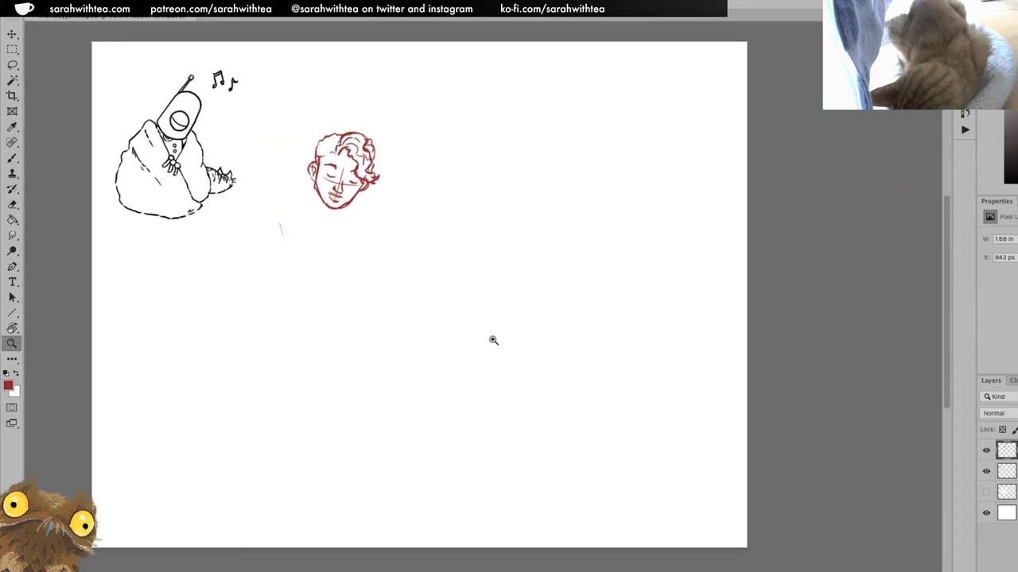
key("b")
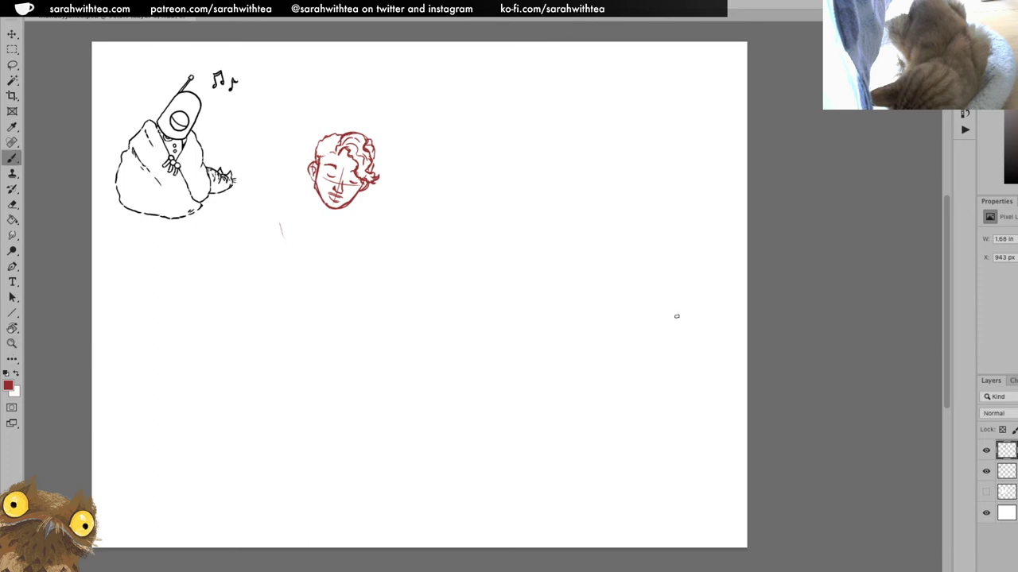
key("ctrl+shift+alt+n")
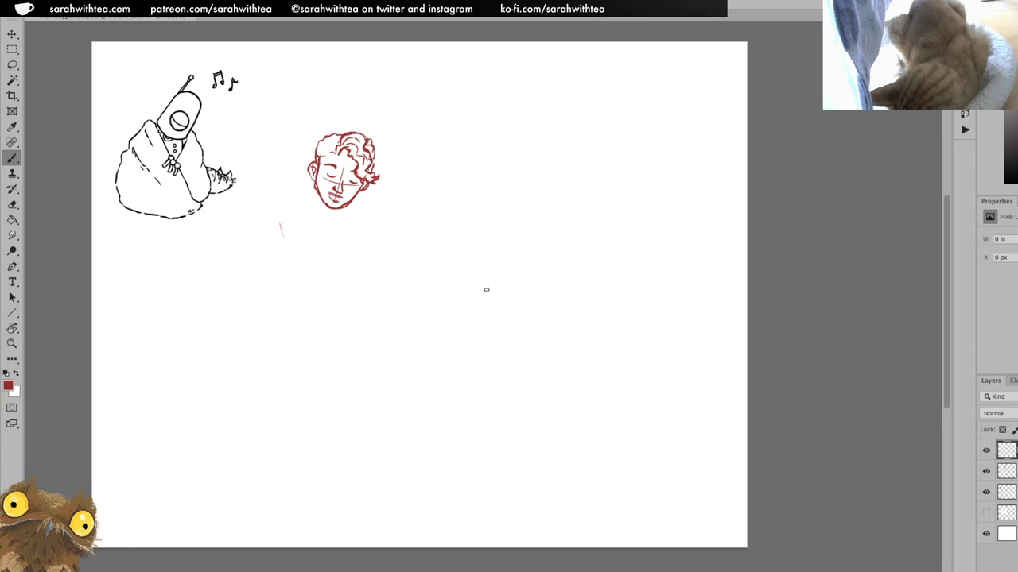
Sketch a second figure's tilted oval head with centre line, neck and sloping shoulder in red, about 2.3 in wide, in open canvas beside the curly-haired head
mouse_move(500, 277)
left_mouse_down()
mouse_move(464, 300)
mouse_move(494, 324)
mouse_move(529, 280)
mouse_move(512, 205)
left_mouse_up()
mouse_move(523, 274)
left_mouse_down()
mouse_move(545, 286)
mouse_move(510, 245)
mouse_move(509, 225)
mouse_move(541, 190)
left_mouse_up()
mouse_move(514, 229)
left_mouse_down()
mouse_move(502, 271)
mouse_move(518, 239)
mouse_move(536, 271)
mouse_move(562, 277)
mouse_move(576, 231)
mouse_move(547, 299)
mouse_move(514, 270)
mouse_move(546, 294)
left_mouse_up()
mouse_move(547, 294)
left_mouse_down()
mouse_move(562, 269)
mouse_move(537, 276)
left_mouse_up()
left_click_drag(545, 237, 538, 275)
mouse_move(555, 203)
left_mouse_down()
mouse_move(527, 260)
mouse_move(556, 275)
left_mouse_up()
mouse_move(583, 220)
left_mouse_down()
mouse_move(550, 291)
mouse_move(569, 263)
mouse_move(578, 196)
mouse_move(544, 176)
mouse_move(509, 249)
mouse_move(582, 190)
left_mouse_up()
mouse_move(521, 208)
left_mouse_down()
mouse_move(573, 188)
mouse_move(557, 190)
mouse_move(588, 209)
left_mouse_up()
mouse_move(587, 213)
left_mouse_down()
mouse_move(564, 264)
mouse_move(545, 272)
mouse_move(507, 260)
mouse_move(455, 304)
left_mouse_up()
left_click_drag(518, 210, 569, 207)
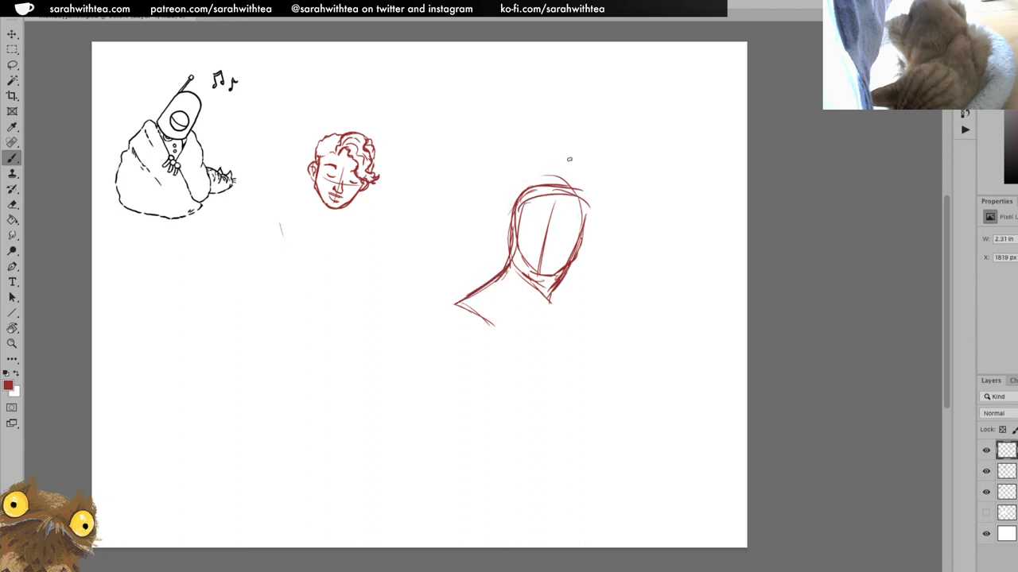
Rough in the hair mass around the crown and far side of the new head, and strengthen its cheek and jaw line
left_click_drag(582, 208, 577, 256)
mouse_move(586, 191)
left_mouse_down()
mouse_move(601, 225)
mouse_move(584, 246)
left_mouse_up()
mouse_move(602, 214)
left_mouse_down()
mouse_move(586, 188)
mouse_move(547, 194)
left_mouse_up()
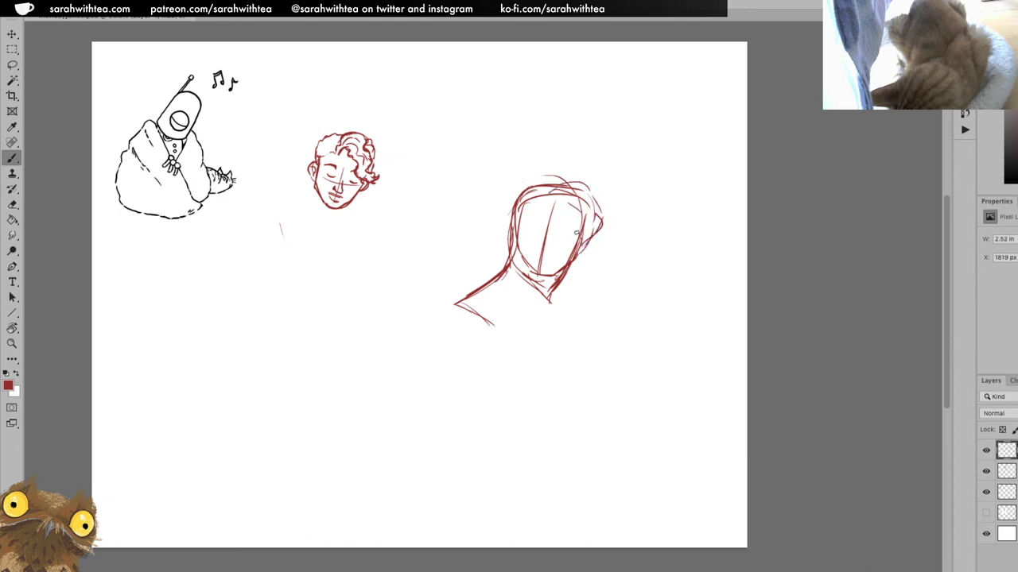
left_click_drag(578, 260, 547, 280)
left_click_drag(588, 224, 573, 261)
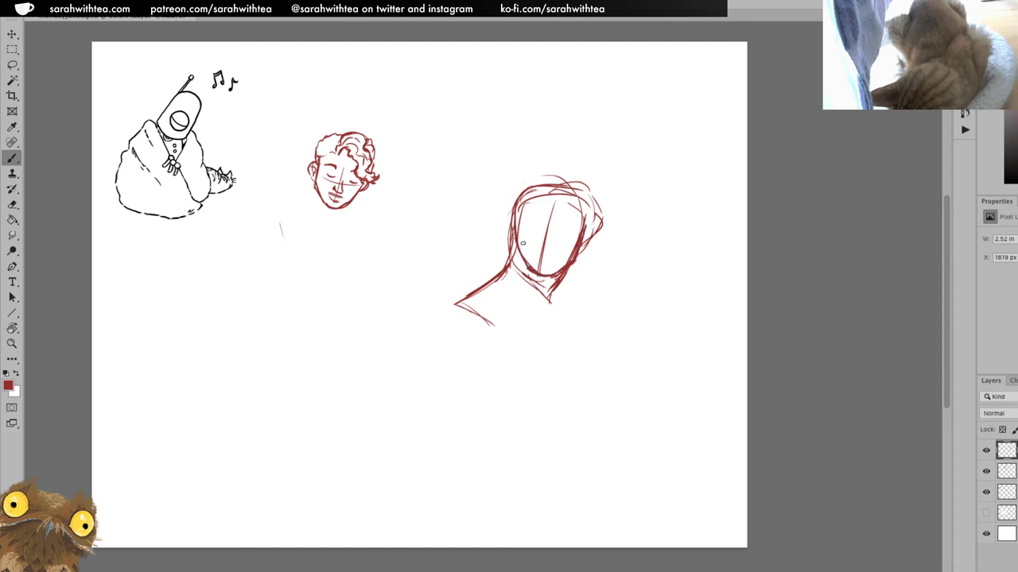
Reinforce the near side of the face, extend the far side of the neck and sketch the near upper arm and forearm
mouse_move(519, 244)
left_mouse_down()
mouse_move(501, 276)
mouse_move(513, 210)
left_mouse_up()
mouse_move(559, 286)
left_mouse_down()
mouse_move(560, 298)
mouse_move(582, 309)
left_mouse_up()
mouse_move(456, 308)
left_mouse_down()
mouse_move(496, 329)
mouse_move(405, 389)
mouse_move(550, 366)
left_mouse_up()
Sketch the rounded lute body with a flattened upper edge and an oval sound hole in front of the figure's chest
mouse_move(488, 421)
left_mouse_down()
mouse_move(502, 339)
mouse_move(576, 321)
left_mouse_up()
mouse_move(585, 324)
left_mouse_down()
mouse_move(502, 345)
mouse_move(504, 431)
left_mouse_up()
mouse_move(607, 340)
left_mouse_down()
mouse_move(513, 439)
mouse_move(494, 435)
left_mouse_up()
mouse_move(476, 382)
left_mouse_down()
mouse_move(541, 448)
mouse_move(484, 419)
mouse_move(576, 415)
left_mouse_up()
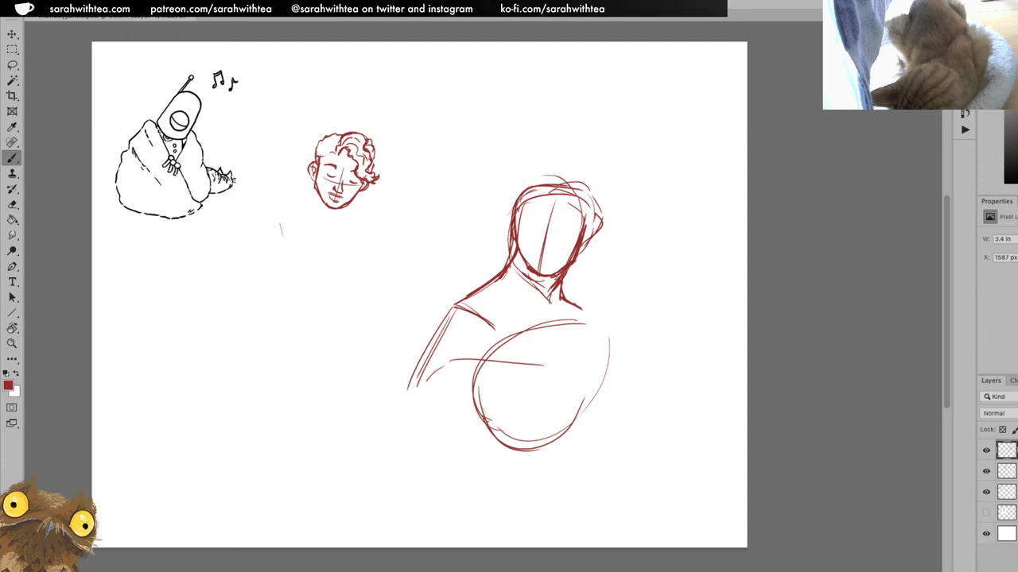
mouse_move(474, 368)
left_mouse_down()
mouse_move(509, 454)
mouse_move(468, 380)
mouse_move(529, 332)
mouse_move(488, 379)
mouse_move(500, 344)
mouse_move(596, 339)
left_mouse_up()
left_click_drag(527, 335, 599, 337)
mouse_move(483, 422)
left_mouse_down()
mouse_move(534, 448)
mouse_move(517, 445)
mouse_move(538, 445)
mouse_move(604, 383)
left_mouse_up()
mouse_move(577, 420)
left_mouse_down()
mouse_move(609, 344)
mouse_move(598, 391)
mouse_move(538, 374)
mouse_move(566, 398)
left_mouse_up()
mouse_move(541, 359)
left_mouse_down()
mouse_move(569, 390)
mouse_move(550, 405)
left_mouse_up()
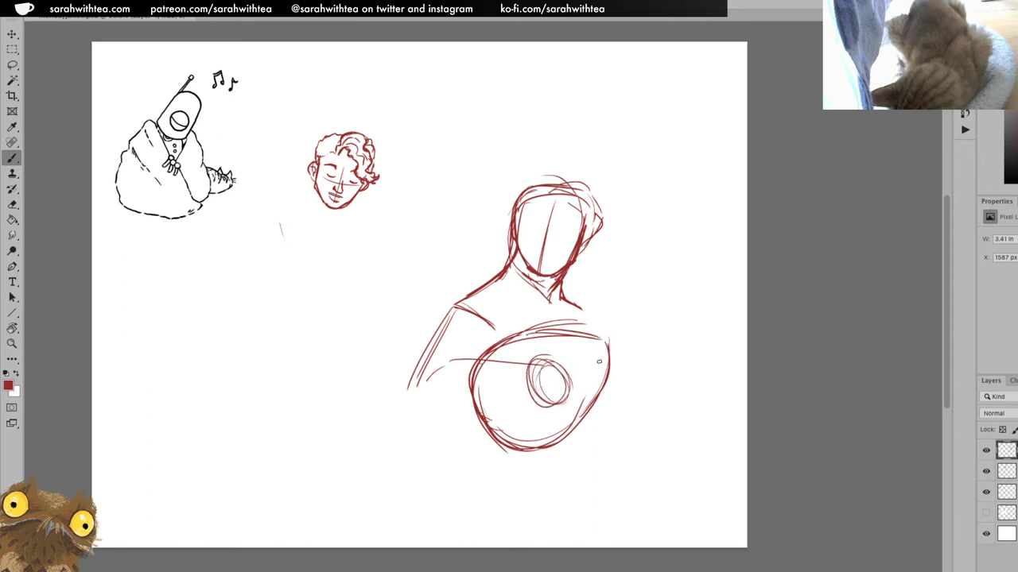
Add the lute's slanting neck and tapered peg head with peg lines, and redraw the sound hole closer to the neck
mouse_move(503, 337)
left_mouse_down()
mouse_move(598, 334)
mouse_move(609, 374)
left_mouse_up()
left_click_drag(582, 339, 666, 302)
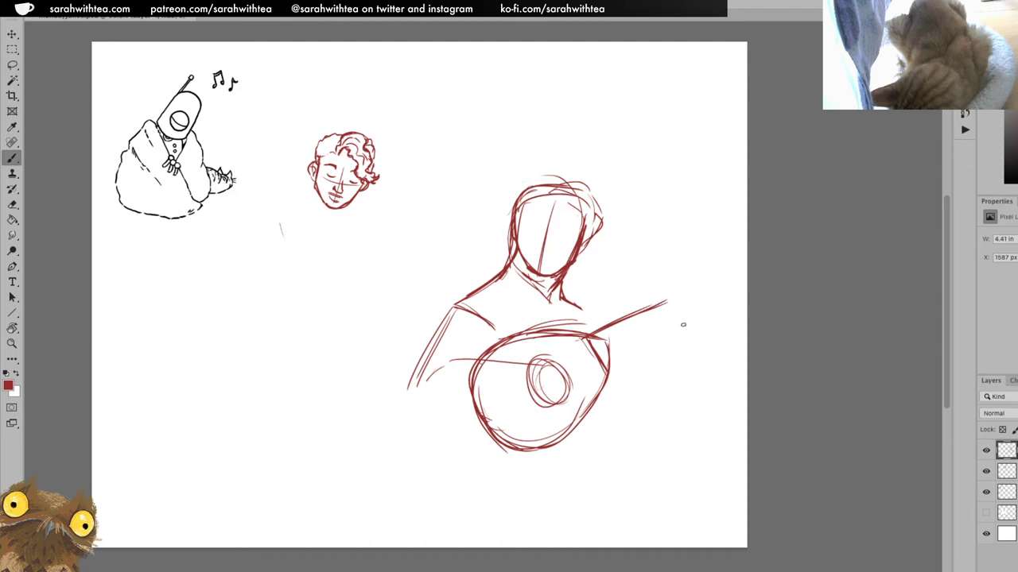
mouse_move(666, 301)
left_mouse_down()
mouse_move(679, 327)
mouse_move(712, 273)
mouse_move(677, 327)
mouse_move(712, 276)
mouse_move(665, 303)
mouse_move(685, 323)
left_mouse_up()
mouse_move(676, 283)
left_mouse_down()
mouse_move(695, 315)
mouse_move(706, 300)
left_mouse_up()
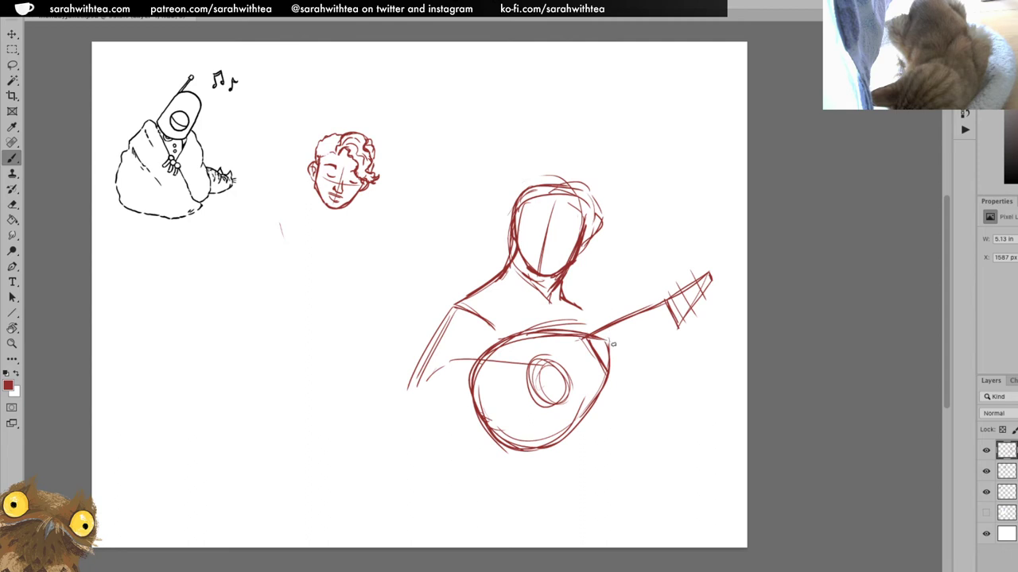
left_click_drag(610, 368, 682, 325)
mouse_move(555, 382)
left_mouse_down()
mouse_move(564, 357)
mouse_move(543, 391)
mouse_move(576, 377)
mouse_move(553, 394)
mouse_move(578, 377)
left_mouse_up()
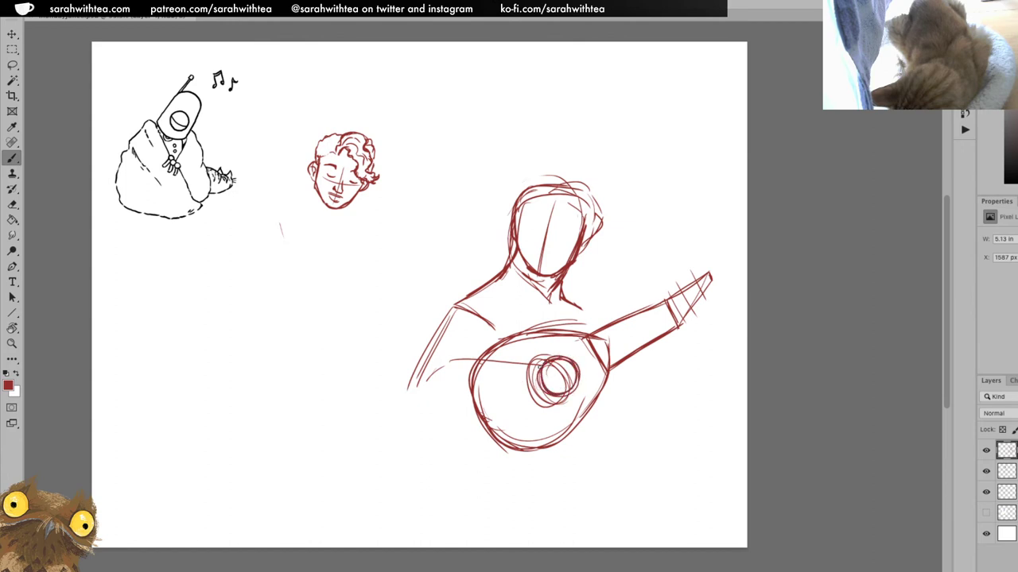
Sketch the strumming hand over the lute's sound hole and connect it to the bent forearm and elbow
mouse_move(510, 395)
left_mouse_down()
mouse_move(522, 422)
mouse_move(512, 425)
left_mouse_up()
left_click_drag(494, 397, 507, 421)
mouse_move(477, 375)
left_mouse_down()
mouse_move(483, 415)
mouse_move(498, 434)
left_mouse_up()
mouse_move(517, 378)
left_mouse_down()
mouse_move(540, 378)
mouse_move(546, 405)
left_mouse_up()
mouse_move(518, 374)
left_mouse_down()
mouse_move(551, 381)
mouse_move(542, 372)
mouse_move(554, 372)
mouse_move(539, 412)
mouse_move(517, 418)
mouse_move(534, 412)
mouse_move(522, 407)
mouse_move(534, 417)
mouse_move(509, 390)
mouse_move(508, 366)
left_mouse_up()
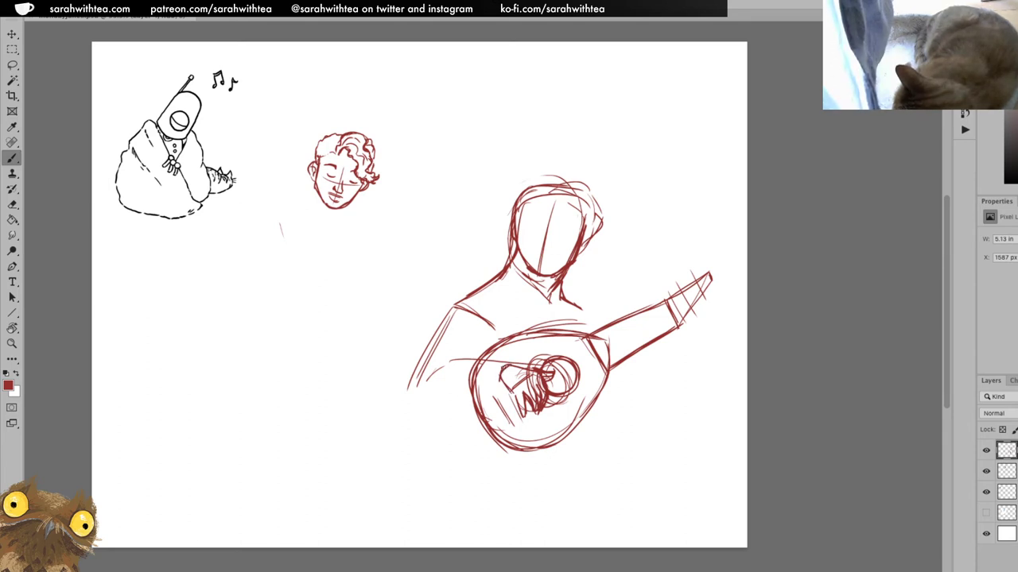
mouse_move(506, 364)
left_mouse_down()
mouse_move(456, 416)
mouse_move(408, 381)
mouse_move(473, 410)
mouse_move(409, 394)
mouse_move(430, 342)
left_mouse_up()
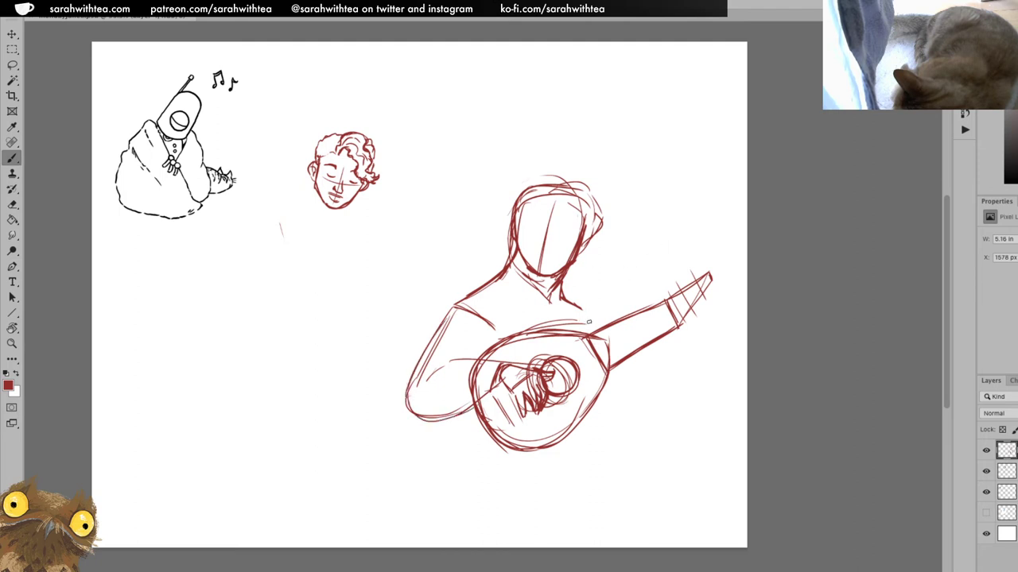
Extend the far shoulder line and sketch the fretting hand's fingers wrapped around the lute's neck
left_click_drag(585, 309, 603, 326)
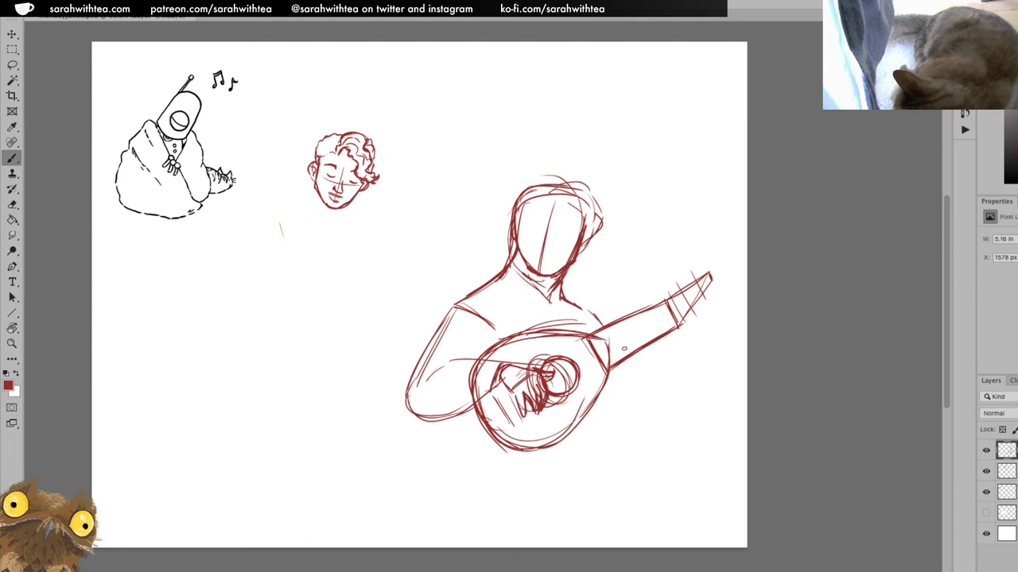
left_click_drag(609, 332, 633, 390)
mouse_move(637, 337)
left_mouse_down()
mouse_move(636, 328)
mouse_move(649, 342)
left_mouse_up()
left_click_drag(645, 321, 642, 324)
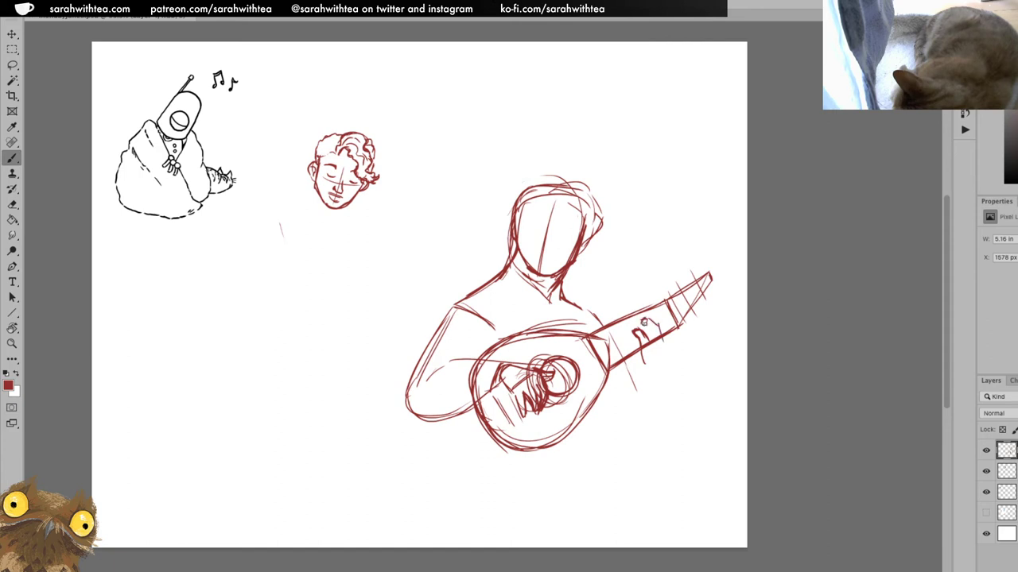
left_click_drag(645, 324, 659, 352)
mouse_move(648, 338)
left_mouse_down()
mouse_move(654, 350)
mouse_move(639, 326)
left_mouse_up()
mouse_move(655, 324)
left_mouse_down()
mouse_move(669, 341)
mouse_move(645, 355)
left_mouse_up()
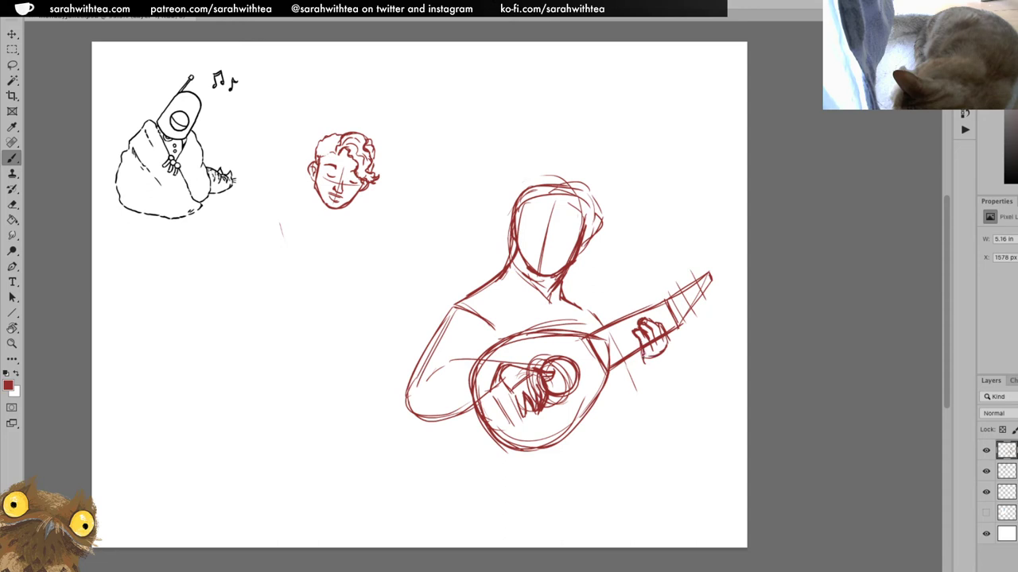
Sketch the palm edge, wrist and start of the forearm below the fretting hand
mouse_move(643, 356)
left_mouse_down()
mouse_move(667, 370)
mouse_move(669, 341)
mouse_move(650, 378)
left_mouse_up()
left_click_drag(644, 368, 636, 405)
mouse_move(644, 371)
left_mouse_down()
mouse_move(666, 414)
mouse_move(669, 362)
left_mouse_up()
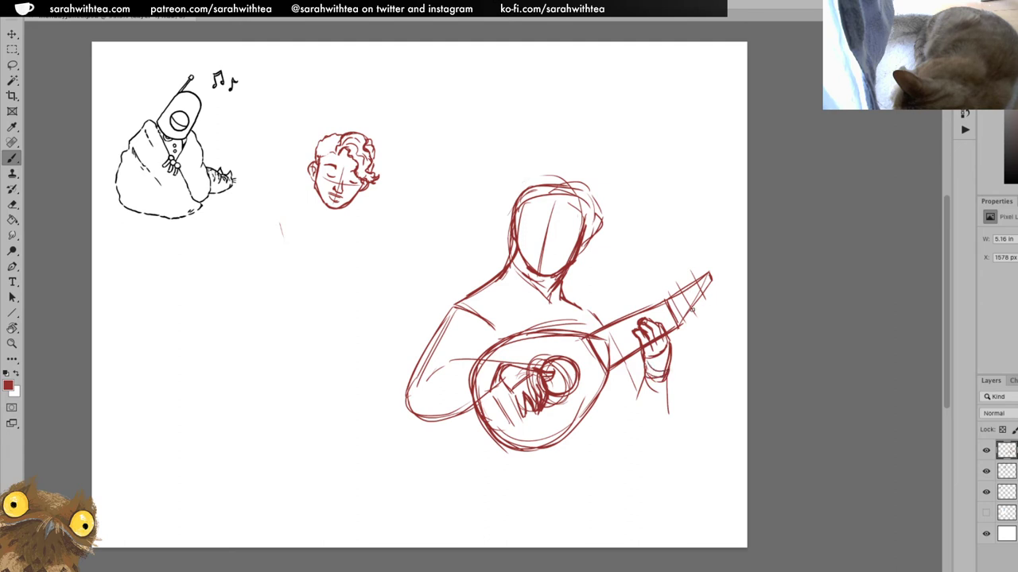
mouse_move(642, 416)
left_mouse_down()
mouse_move(634, 378)
mouse_move(636, 402)
mouse_move(612, 422)
mouse_move(648, 435)
left_mouse_up()
left_click_drag(669, 384, 663, 416)
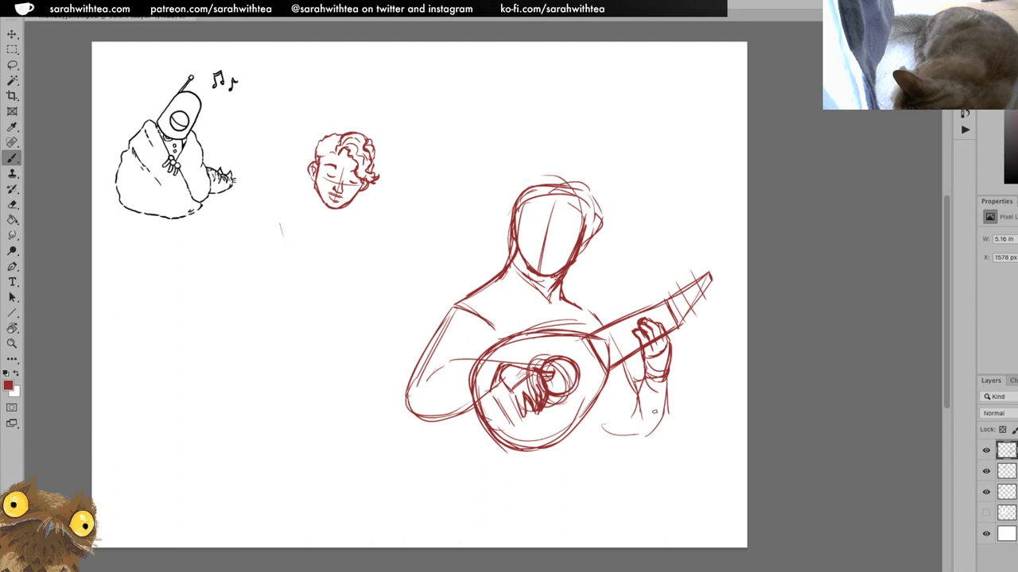
key("ctrl+z")
key("ctrl+z")
key("ctrl+z")
key("ctrl+z")
Sketch the lower torso and waist beneath the lute, and complete the fretting arm's bent elbow, forearm and upper arm
left_click_drag(593, 421, 627, 436)
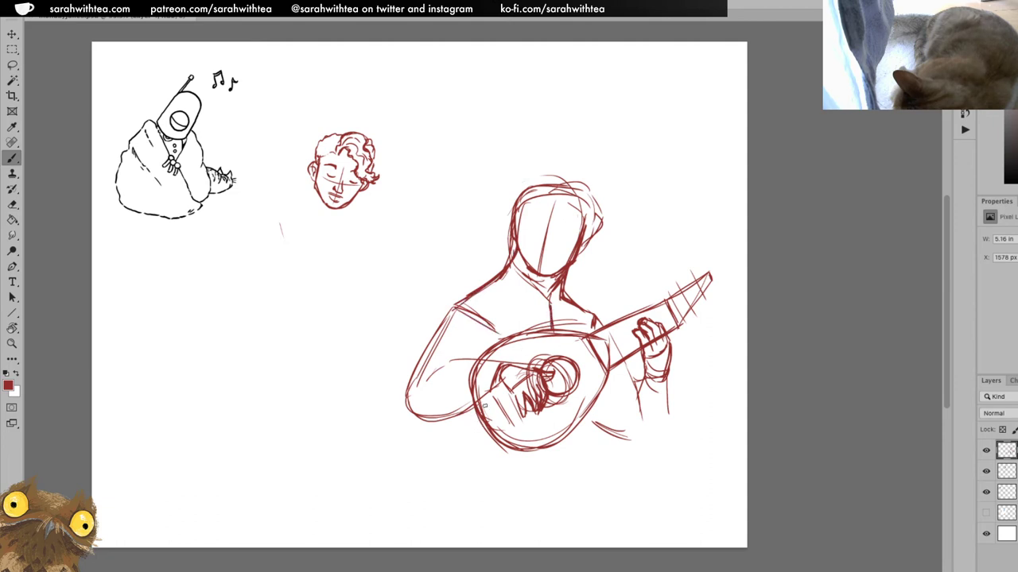
left_click_drag(468, 413, 457, 439)
left_click_drag(454, 442, 495, 469)
left_click_drag(563, 465, 570, 460)
left_click_drag(587, 421, 577, 450)
mouse_move(577, 434)
left_mouse_down()
mouse_move(573, 465)
mouse_move(560, 471)
left_mouse_up()
mouse_move(585, 401)
left_mouse_down()
mouse_move(607, 431)
mouse_move(629, 438)
mouse_move(639, 395)
left_mouse_up()
mouse_move(596, 316)
left_mouse_down()
mouse_move(635, 387)
mouse_move(630, 415)
mouse_move(644, 446)
mouse_move(666, 390)
mouse_move(666, 436)
mouse_move(621, 444)
mouse_move(647, 446)
mouse_move(643, 379)
left_mouse_up()
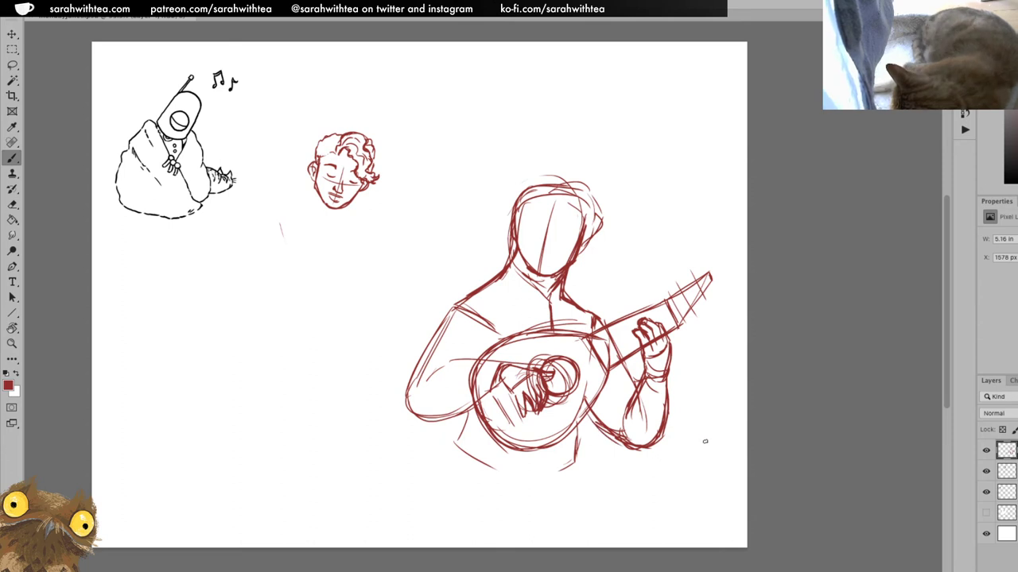
Sketch a soft cap across the top of the head with swept hair framing the face
key("e")
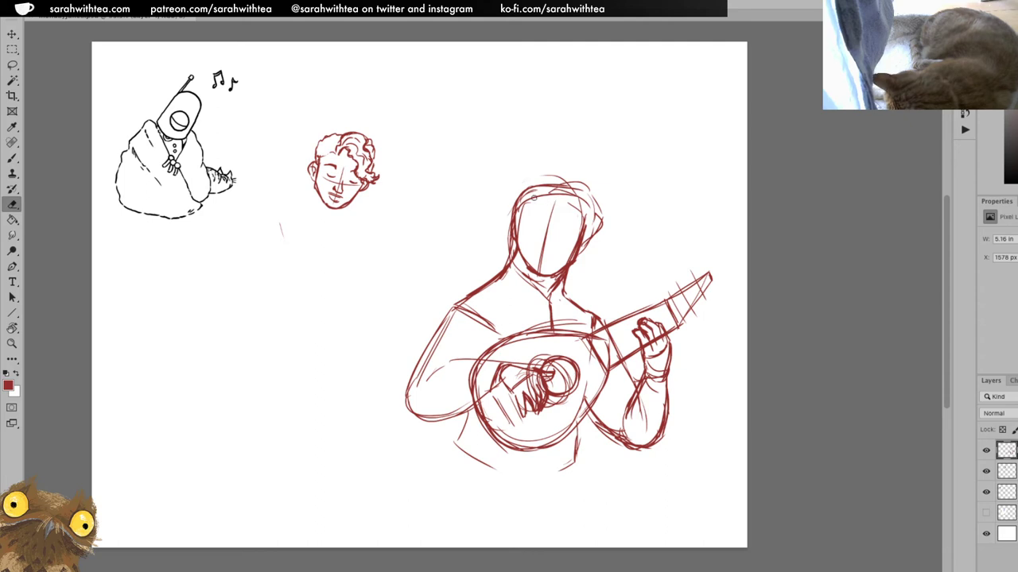
key("b")
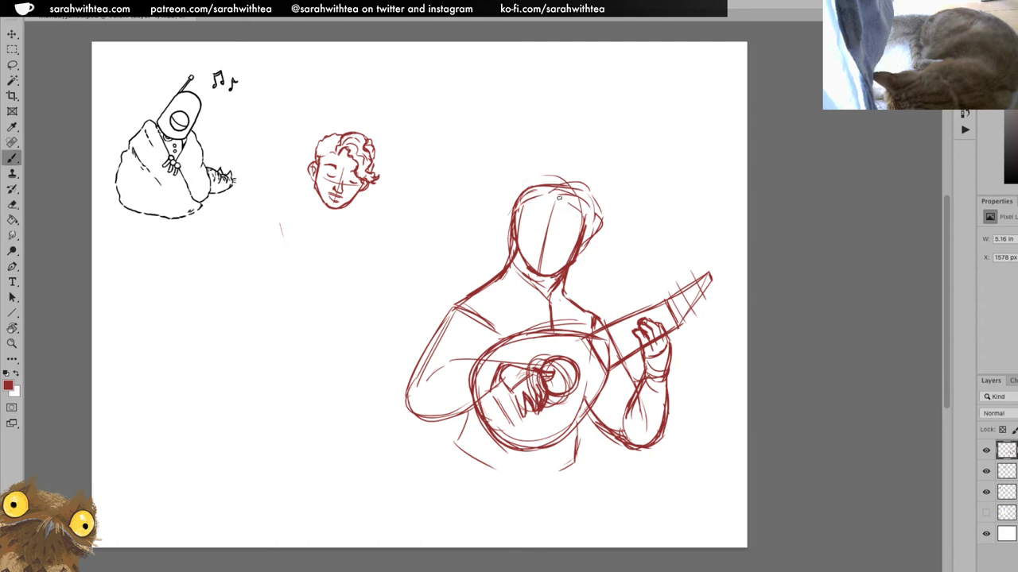
mouse_move(568, 182)
left_mouse_down()
mouse_move(601, 197)
mouse_move(575, 202)
mouse_move(595, 253)
mouse_move(551, 199)
mouse_move(583, 224)
mouse_move(588, 251)
mouse_move(603, 224)
mouse_move(587, 258)
mouse_move(592, 202)
mouse_move(571, 213)
mouse_move(501, 195)
mouse_move(496, 226)
mouse_move(550, 172)
mouse_move(585, 176)
mouse_move(553, 169)
mouse_move(505, 195)
left_mouse_up()
key("ctrl+z")
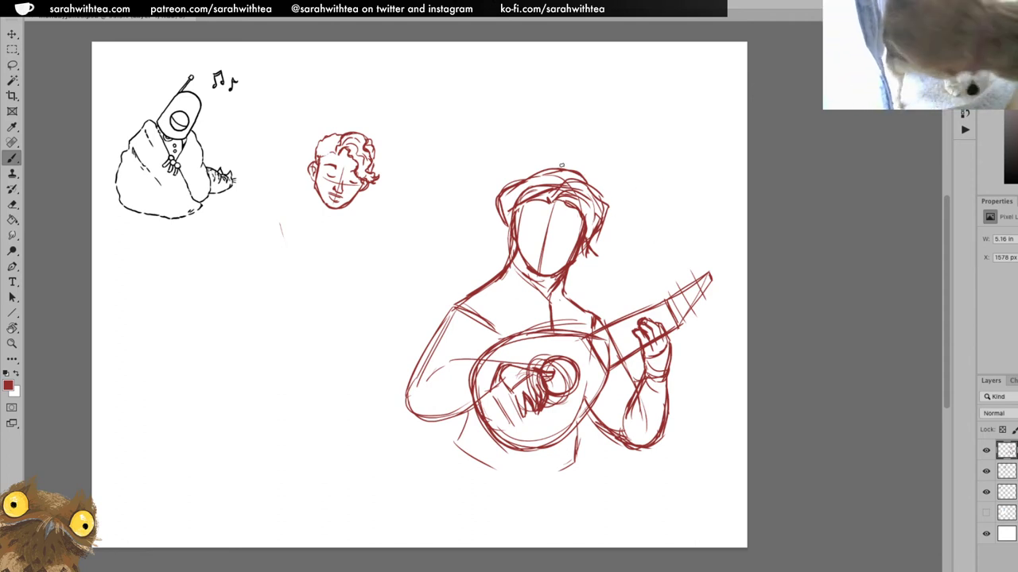
mouse_move(571, 150)
left_mouse_down()
mouse_move(601, 182)
mouse_move(553, 134)
mouse_move(561, 170)
mouse_move(604, 183)
mouse_move(593, 191)
left_mouse_up()
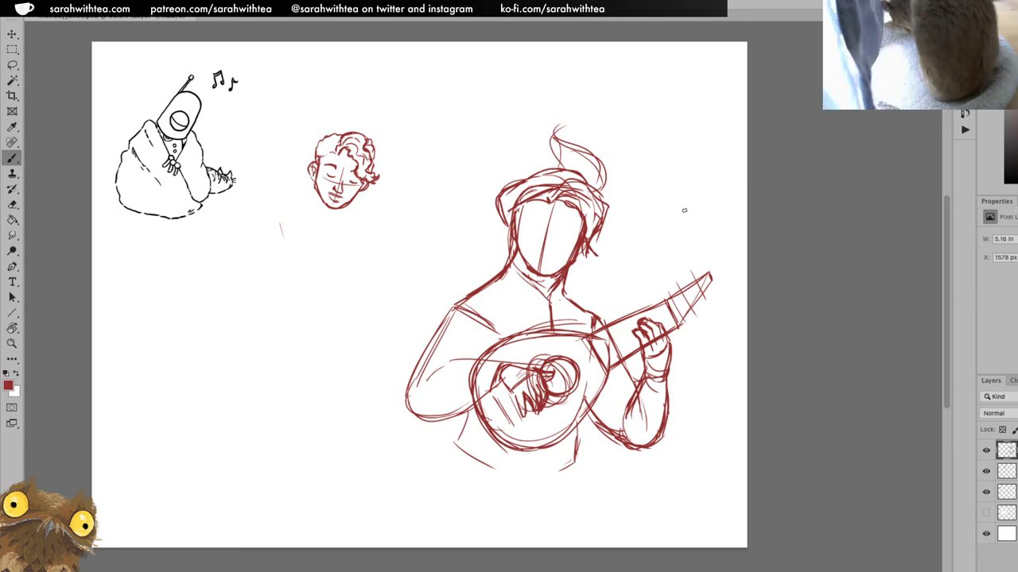
key("ctrl+z")
key("ctrl+z")
key("ctrl+z")
key("ctrl+z")
key("ctrl+z")
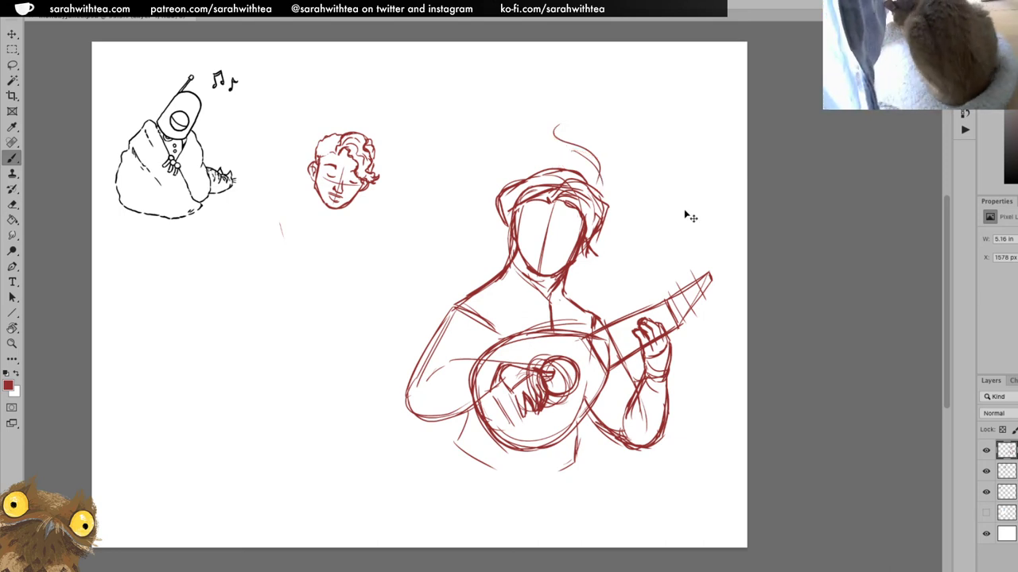
left_click_drag(467, 203, 487, 232)
left_click_drag(501, 161, 504, 176)
left_click_drag(511, 168, 513, 173)
mouse_move(485, 232)
left_mouse_down()
mouse_move(500, 164)
mouse_move(520, 181)
left_mouse_up()
key("ctrl+z")
key("ctrl+z")
key("ctrl+z")
key("ctrl+z")
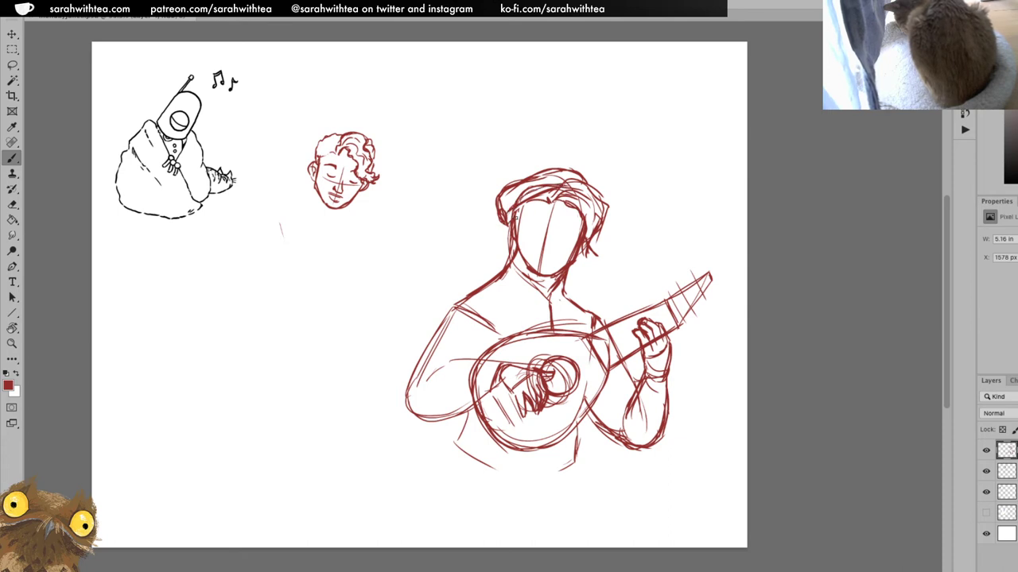
Draw a flap hanging from the cap beside the face and add a round double-ringed disc over the ear
mouse_move(498, 208)
left_mouse_down()
mouse_move(495, 243)
mouse_move(494, 208)
mouse_move(486, 234)
mouse_move(506, 245)
left_mouse_up()
key("e")
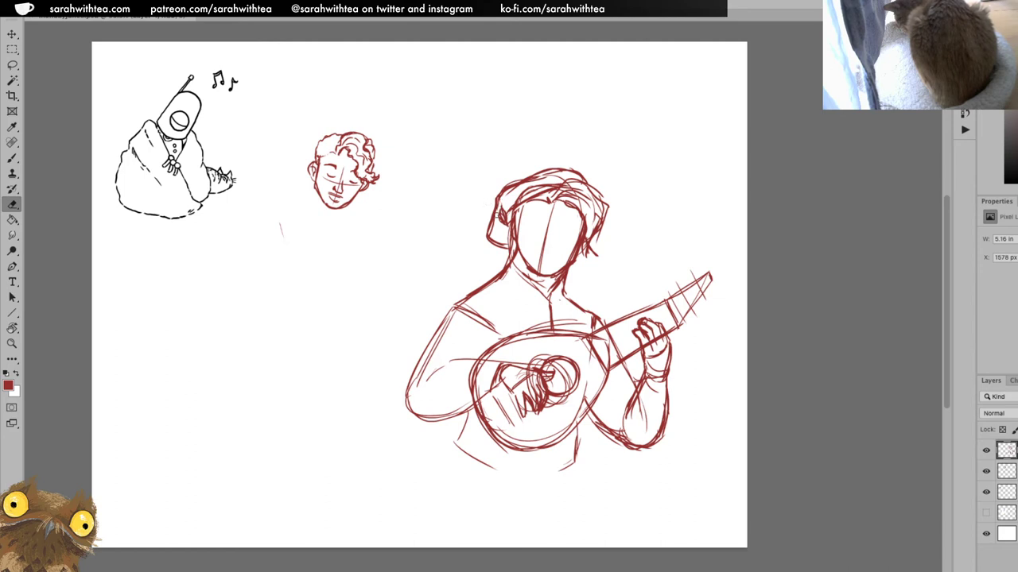
key("b")
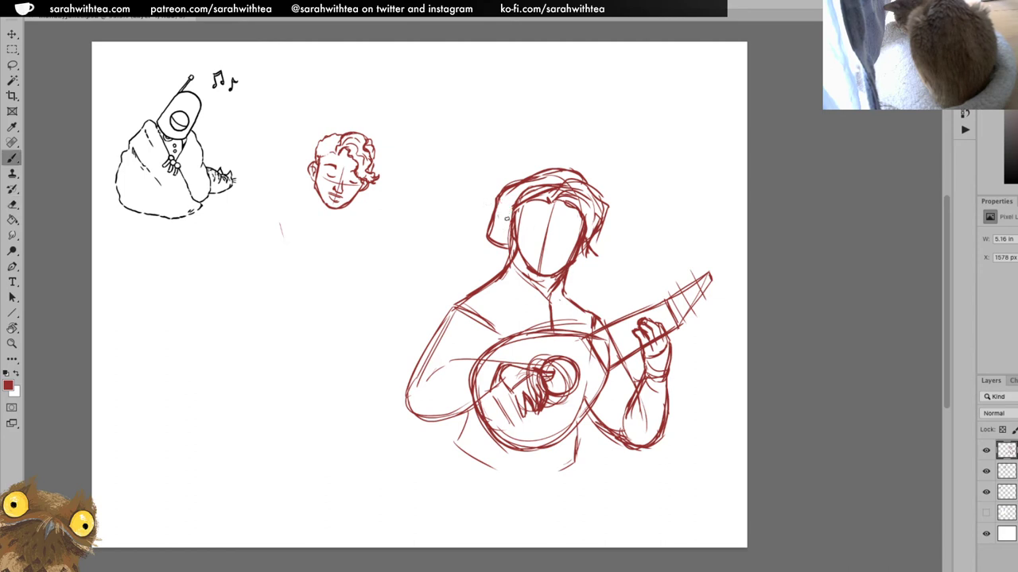
mouse_move(507, 206)
left_mouse_down()
mouse_move(499, 223)
mouse_move(495, 209)
mouse_move(504, 223)
mouse_move(494, 213)
mouse_move(506, 215)
mouse_move(500, 221)
left_mouse_up()
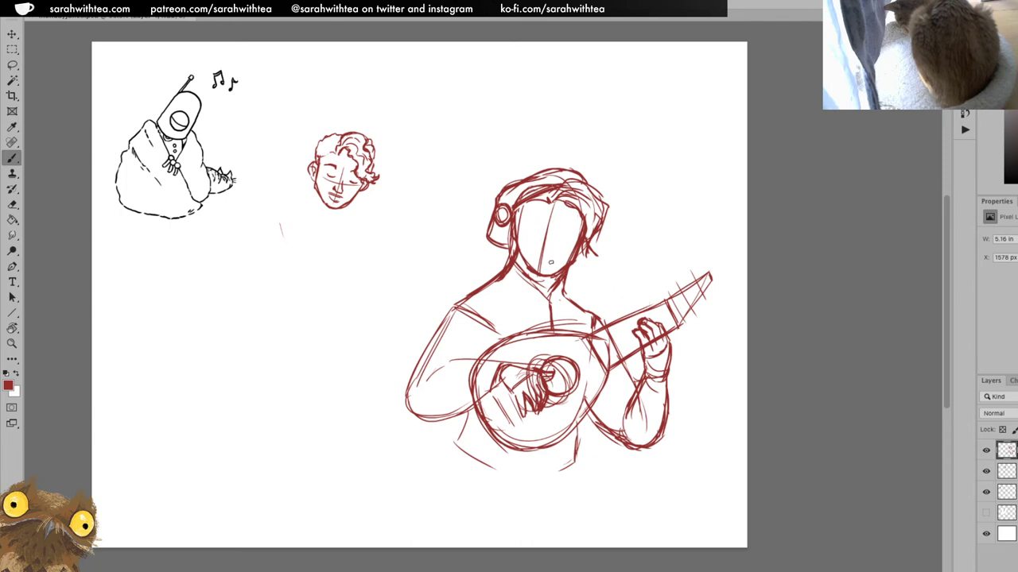
Add curved horizontal guide lines across the face, and draw the open high collar with scalloped trim on the chest
left_click_drag(524, 227, 573, 249)
left_click_drag(522, 220, 579, 231)
left_click_drag(542, 291, 547, 305)
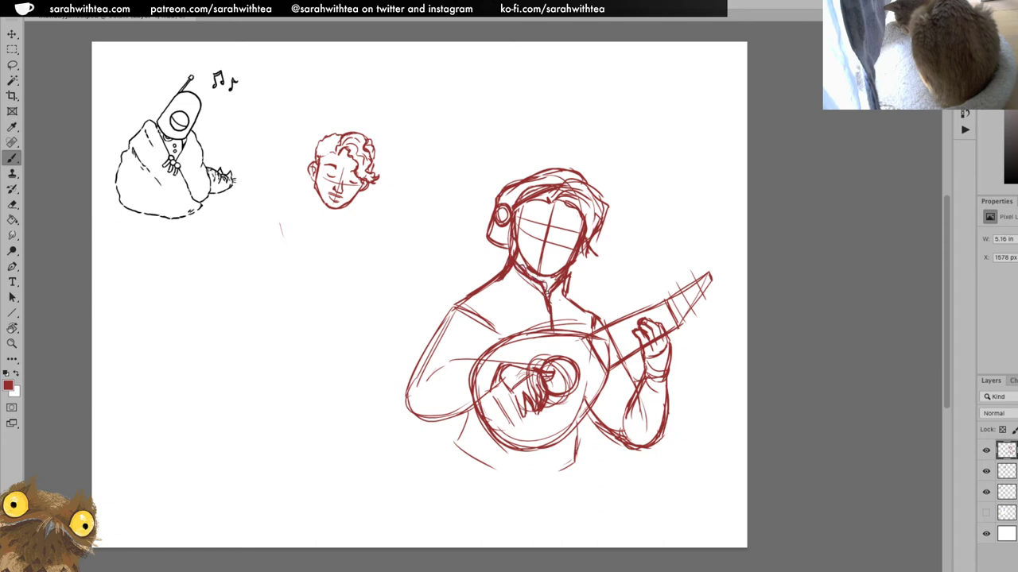
mouse_move(550, 306)
left_mouse_down()
mouse_move(579, 272)
mouse_move(569, 274)
left_mouse_up()
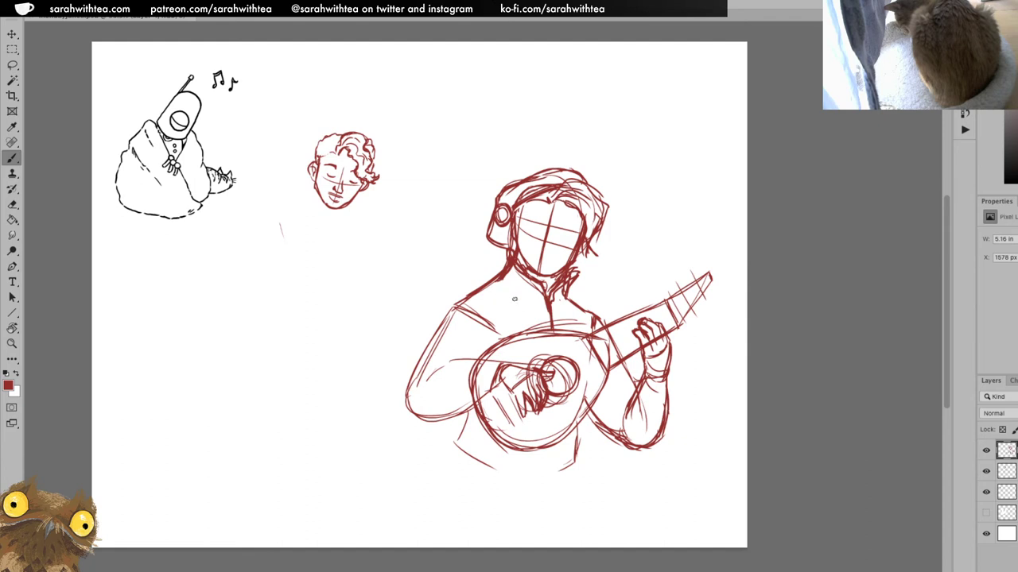
mouse_move(542, 306)
left_mouse_down()
mouse_move(501, 282)
mouse_move(533, 304)
mouse_move(572, 301)
left_mouse_up()
left_click_drag(549, 310, 524, 289)
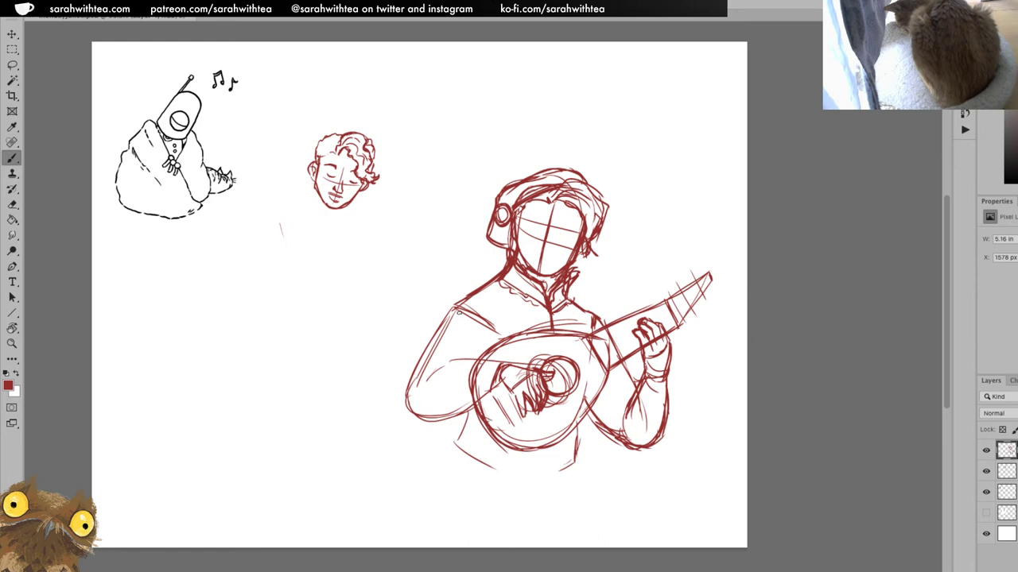
Sketch puffed upper sleeves with curved fold lines on both of the lute player's arms
mouse_move(414, 380)
left_mouse_down()
mouse_move(412, 397)
mouse_move(435, 369)
mouse_move(409, 391)
mouse_move(452, 309)
mouse_move(408, 374)
mouse_move(404, 359)
mouse_move(446, 312)
mouse_move(402, 387)
mouse_move(442, 363)
mouse_move(460, 321)
mouse_move(469, 349)
mouse_move(474, 337)
left_mouse_up()
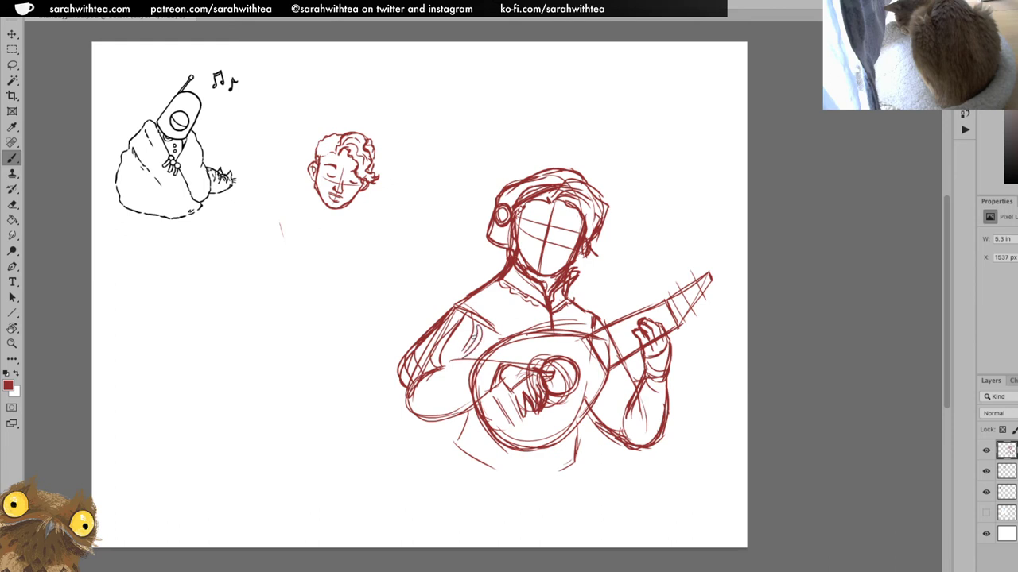
mouse_move(627, 359)
left_mouse_down()
mouse_move(636, 381)
mouse_move(620, 436)
mouse_move(599, 433)
left_mouse_up()
mouse_move(591, 413)
left_mouse_down()
mouse_move(622, 429)
mouse_move(600, 400)
mouse_move(624, 426)
mouse_move(594, 410)
left_mouse_up()
mouse_move(607, 370)
left_mouse_down()
mouse_move(627, 407)
mouse_move(631, 399)
mouse_move(623, 406)
left_mouse_up()
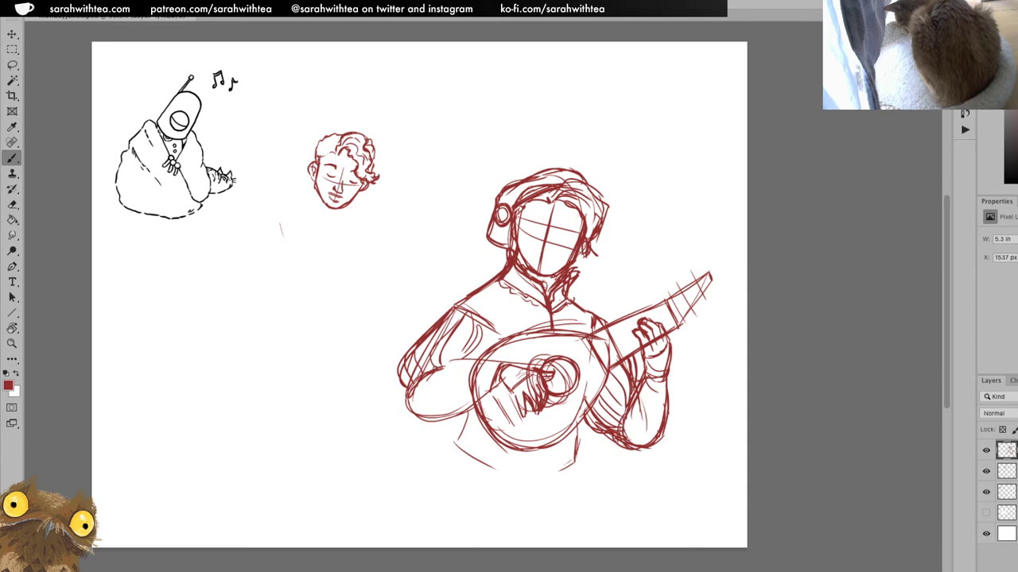
Draw the strumming arm's sleeve opening along the forearm and round its fabric out around the elbow
left_click_drag(455, 364, 437, 369)
mouse_move(417, 384)
left_mouse_down()
mouse_move(403, 403)
mouse_move(419, 422)
mouse_move(401, 392)
mouse_move(414, 423)
left_mouse_up()
left_click_drag(393, 372, 399, 412)
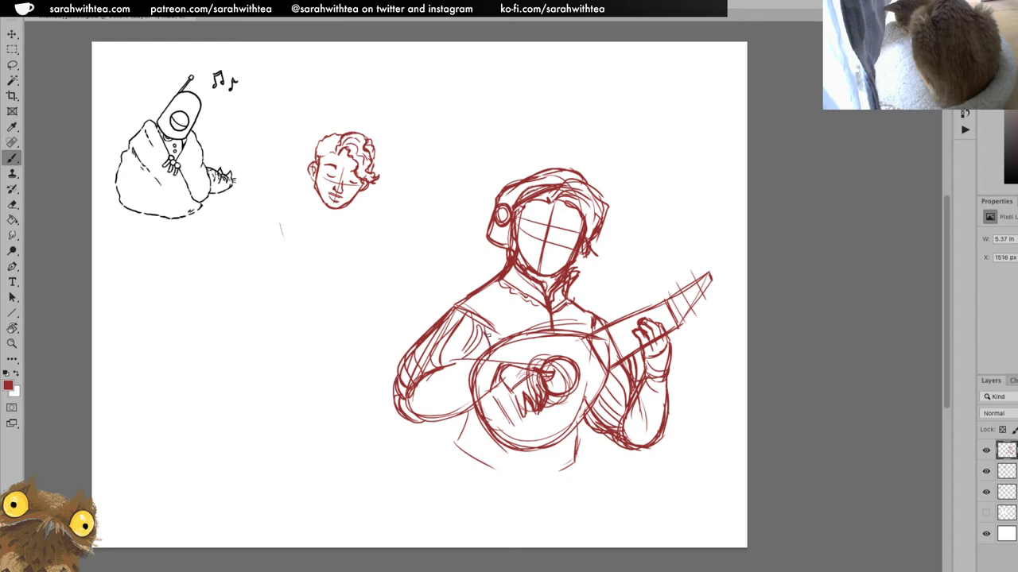
left_click_drag(467, 320, 443, 366)
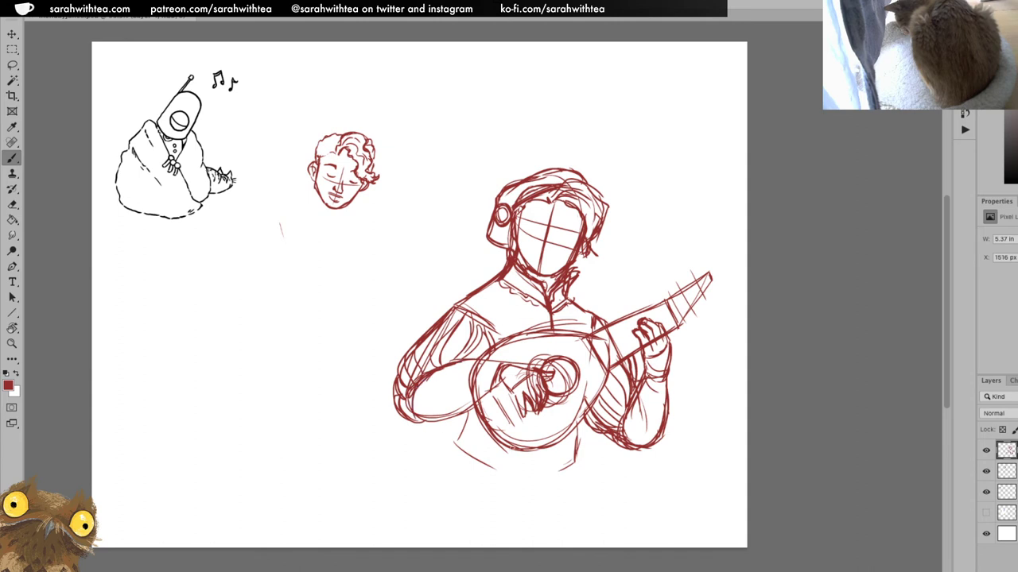
Erase stray lines along the strumming forearm's upper edge, and redraw the puffed sleeve's outline, folds and shoulder trim
key("ctrl+z")
mouse_move(456, 362)
left_mouse_down()
mouse_move(416, 396)
mouse_move(422, 420)
mouse_move(415, 389)
mouse_move(427, 375)
left_mouse_up()
key("ctrl+z")
key("ctrl+z")
key("e")
mouse_move(425, 374)
left_mouse_down()
mouse_move(410, 405)
mouse_move(442, 367)
left_mouse_up()
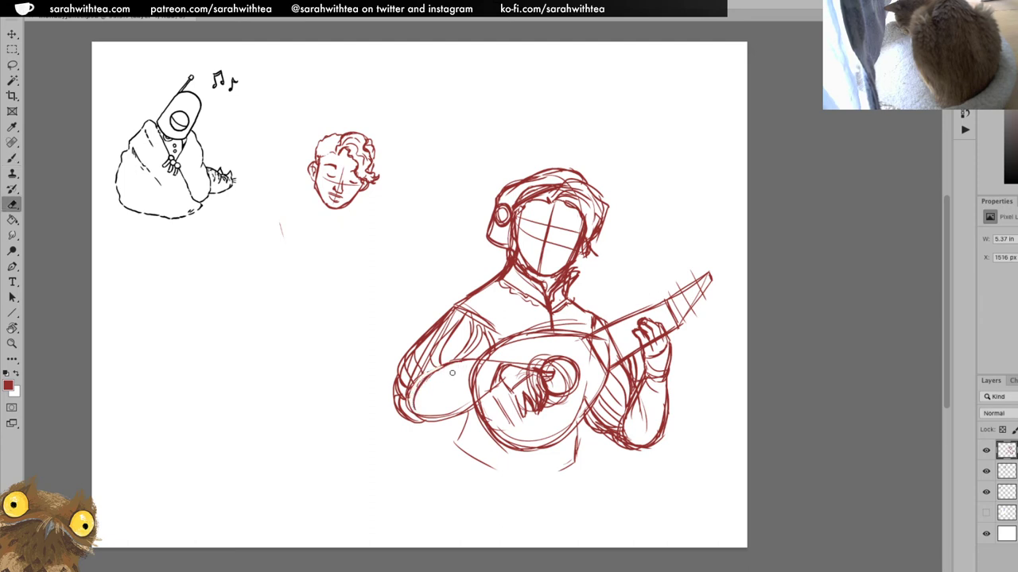
key("b")
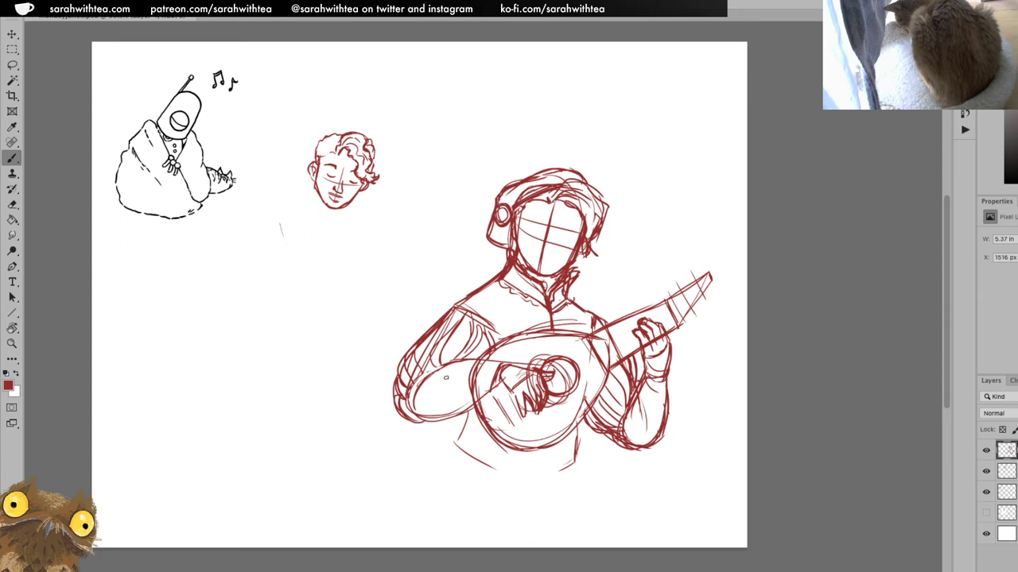
mouse_move(416, 389)
left_mouse_down()
mouse_move(441, 367)
mouse_move(412, 382)
left_mouse_up()
mouse_move(453, 304)
left_mouse_down()
mouse_move(404, 347)
mouse_move(400, 364)
left_mouse_up()
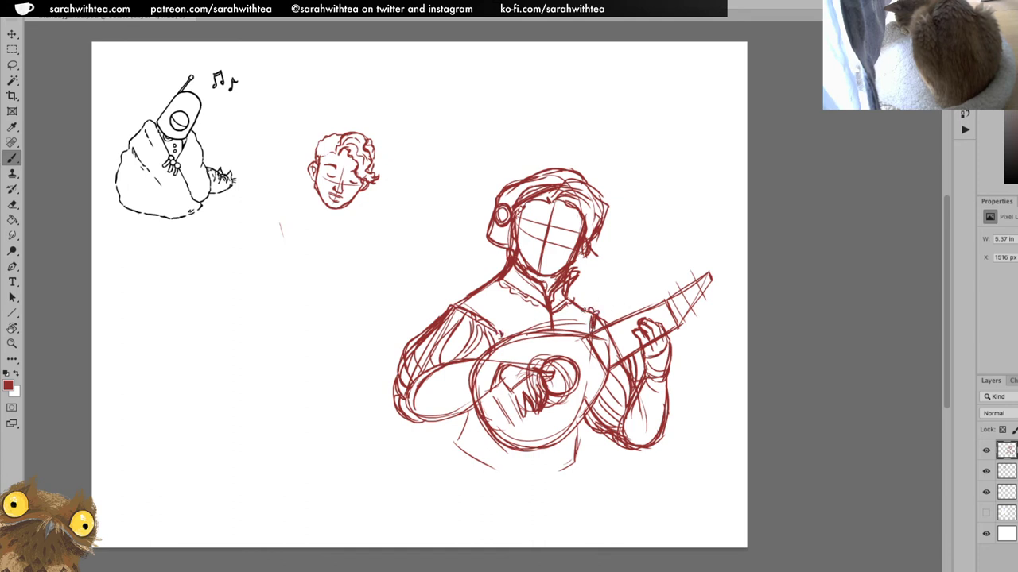
Add shoulder trim to the fretting arm's sleeve, erase overlapping lines on that arm, and redraw the sleeve's lower edge
left_click_drag(592, 311, 600, 325)
key("e")
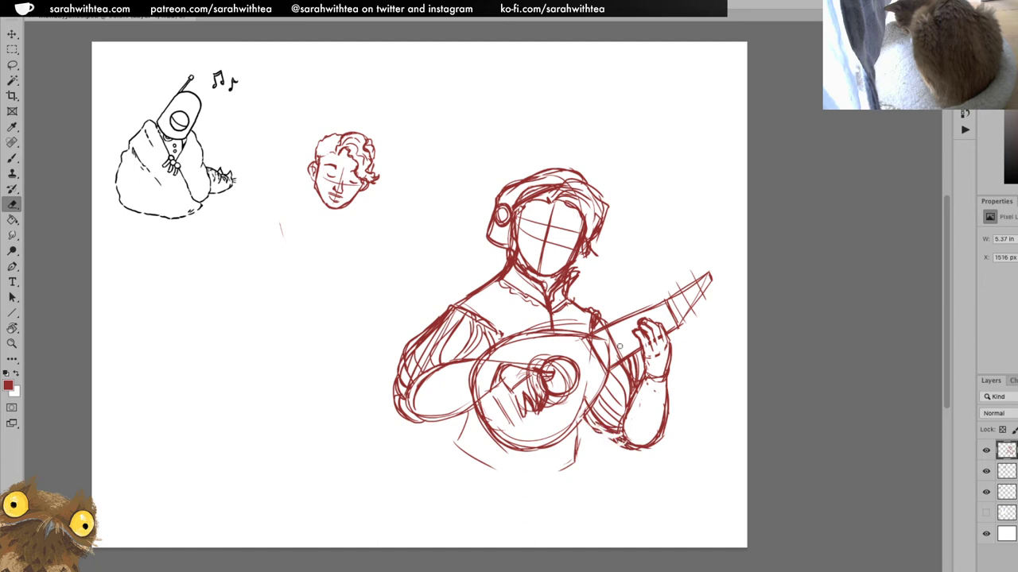
key("b")
mouse_move(590, 426)
left_mouse_down()
mouse_move(630, 450)
mouse_move(616, 451)
mouse_move(620, 440)
left_mouse_up()
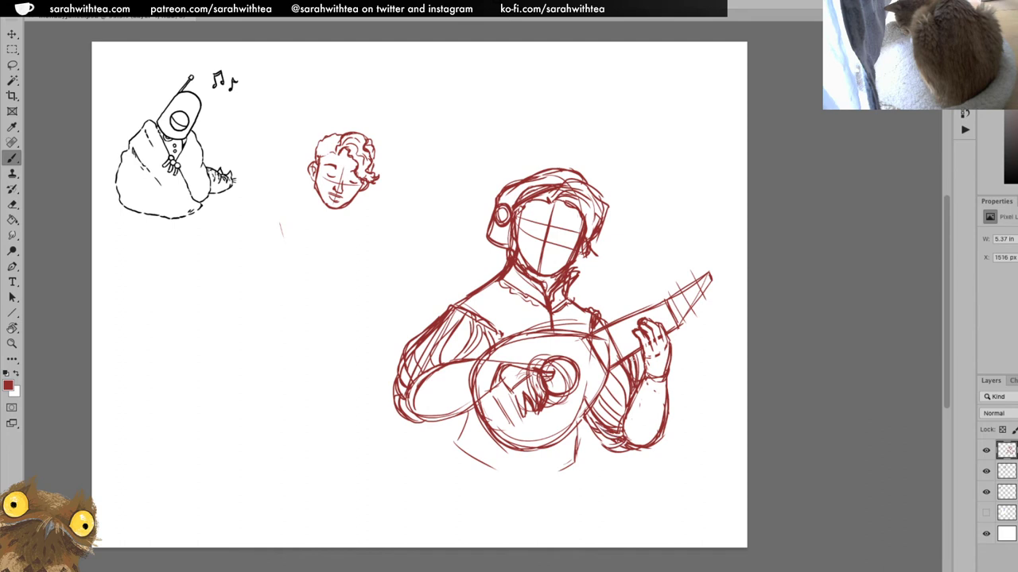
key("e")
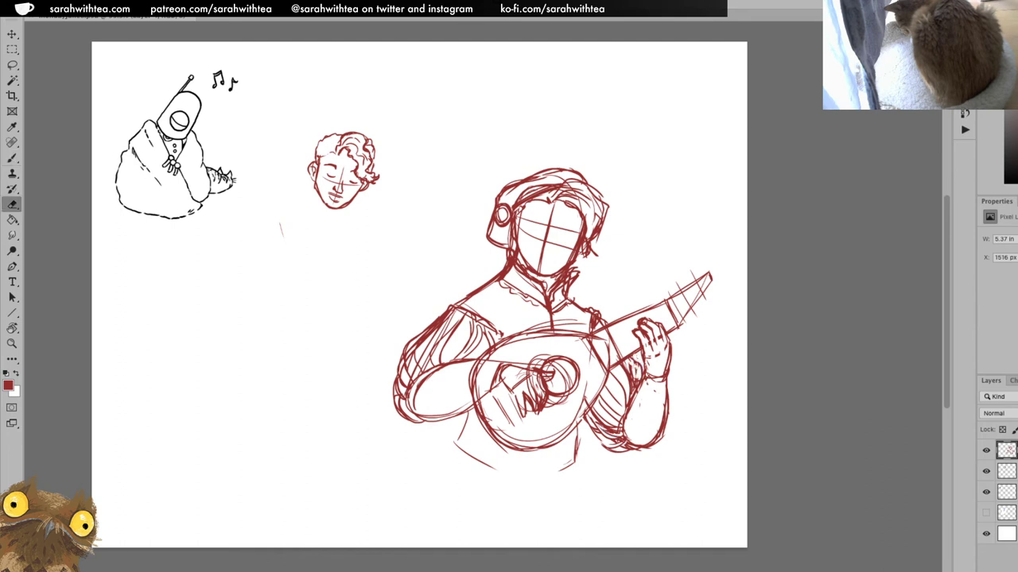
left_click_drag(628, 367, 630, 394)
key("b")
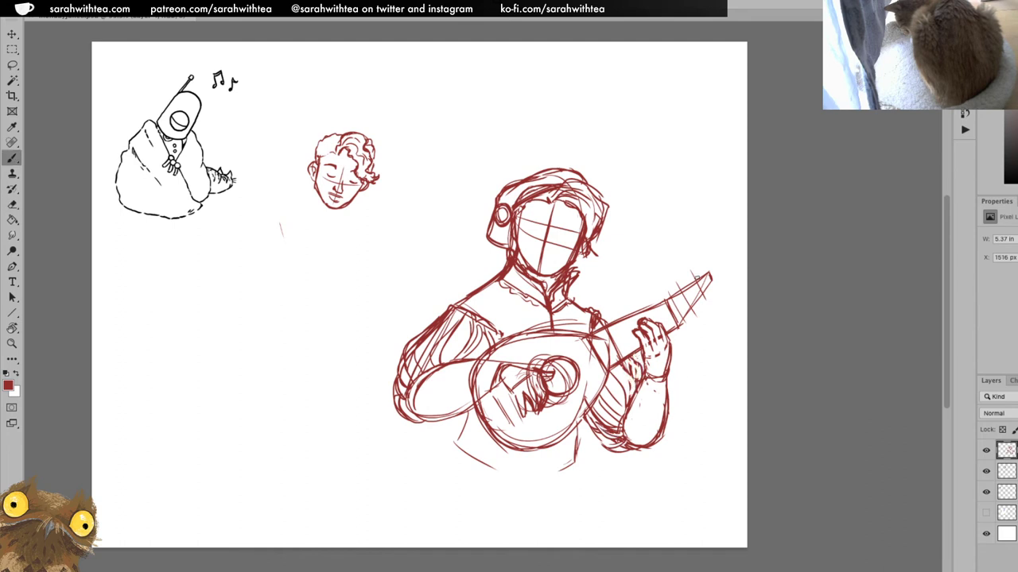
Erase the lute outline and stray lines that overlap the strumming hand and wrist
key("z")
left_click(657, 405, "alt")
left_click(657, 408, "alt")
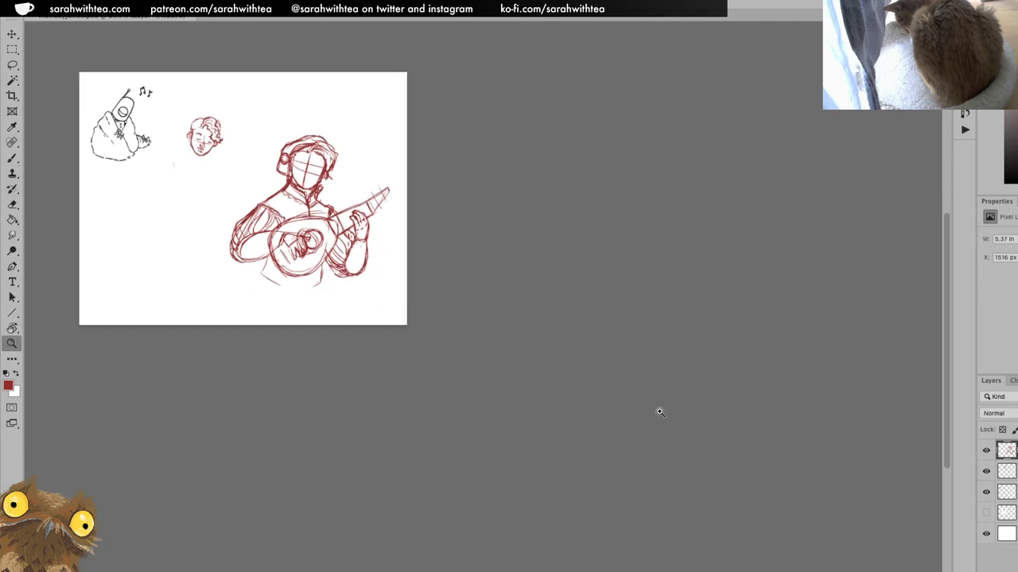
left_click(411, 257)
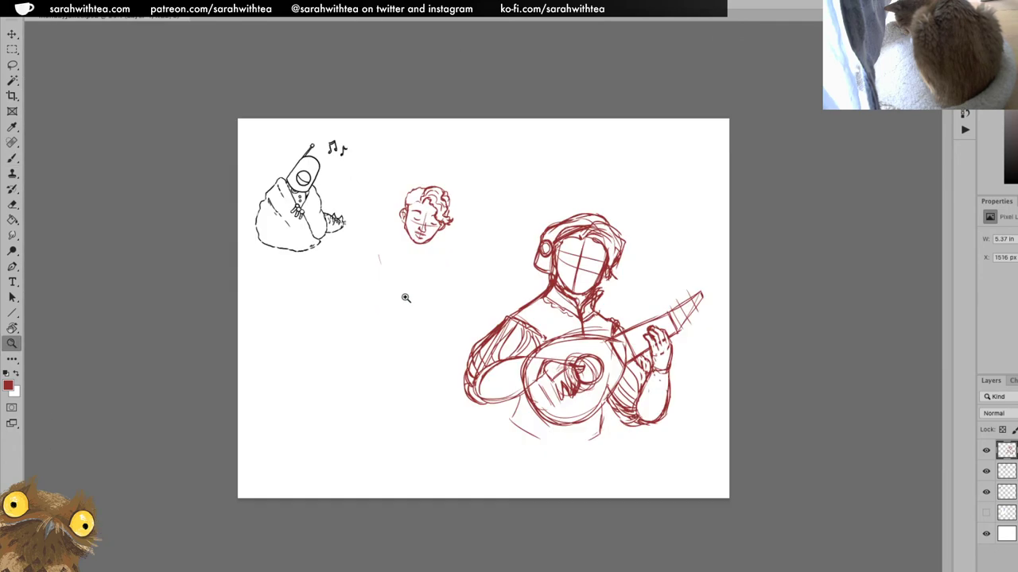
left_click(592, 374)
key("b")
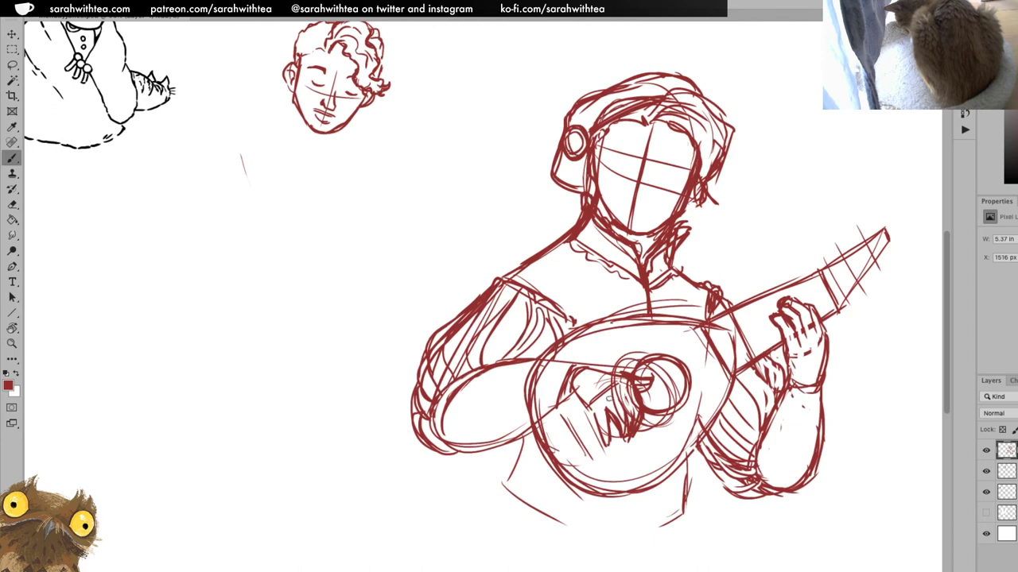
key("e")
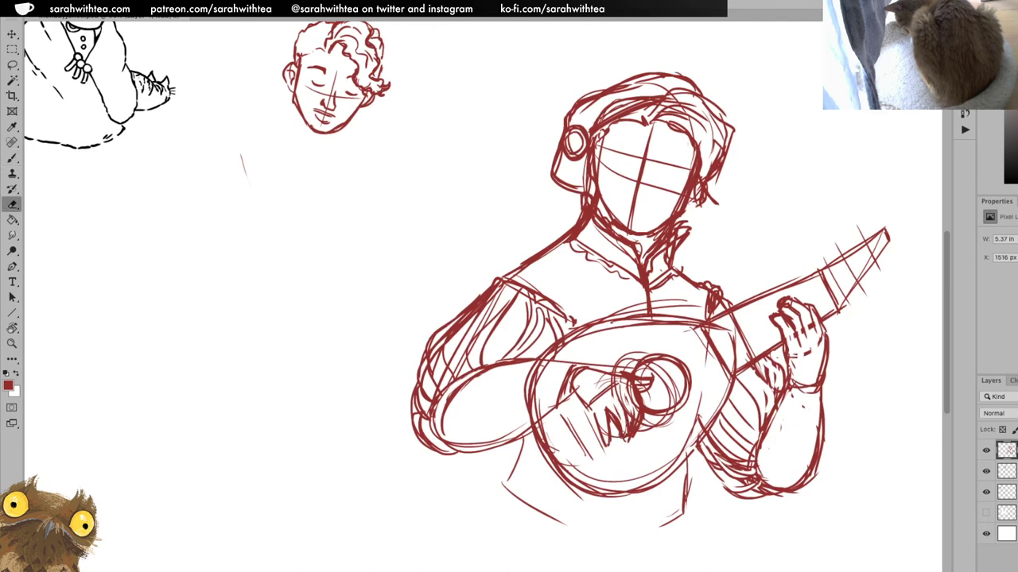
mouse_move(628, 404)
left_mouse_down()
mouse_move(636, 422)
mouse_move(636, 379)
mouse_move(622, 374)
mouse_move(593, 399)
mouse_move(617, 394)
left_mouse_up()
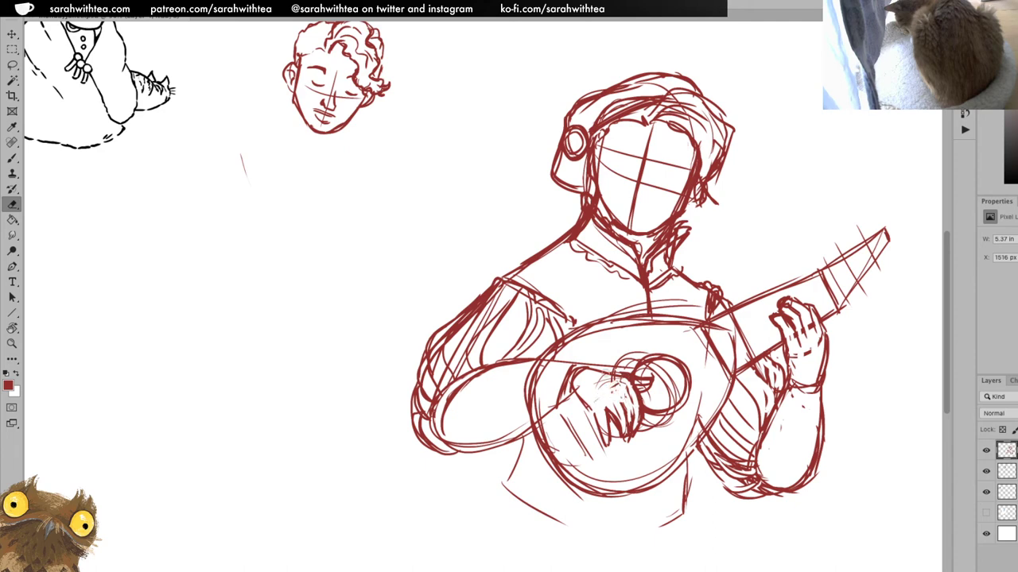
mouse_move(549, 404)
left_mouse_down()
mouse_move(520, 388)
mouse_move(536, 390)
mouse_move(532, 418)
mouse_move(561, 369)
mouse_move(531, 390)
left_mouse_up()
Redraw the doublet's front closure as a diagonal below the collar, and draw strings along the lute's neck across the sound hole
key("z")
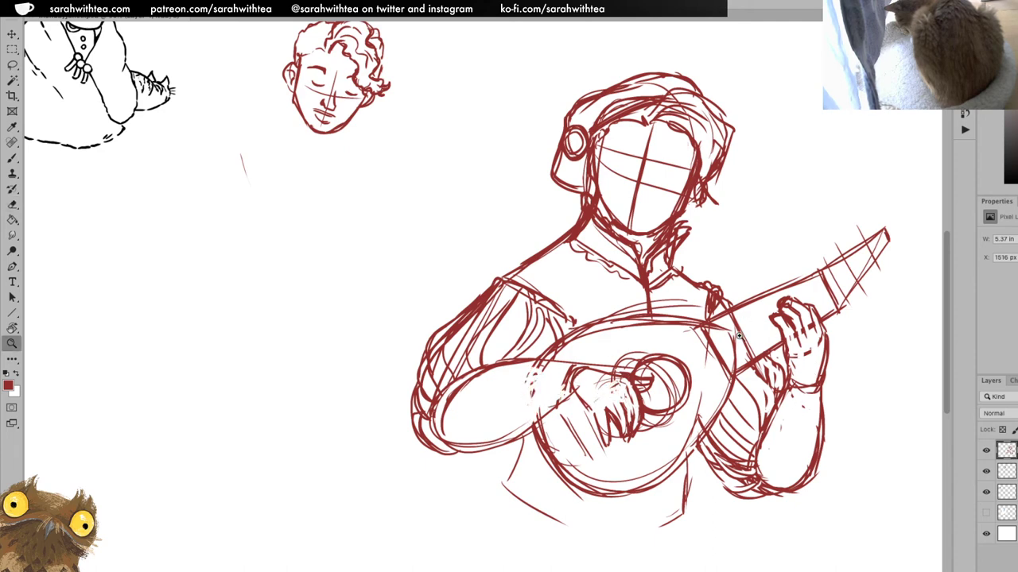
left_click(652, 344, "alt")
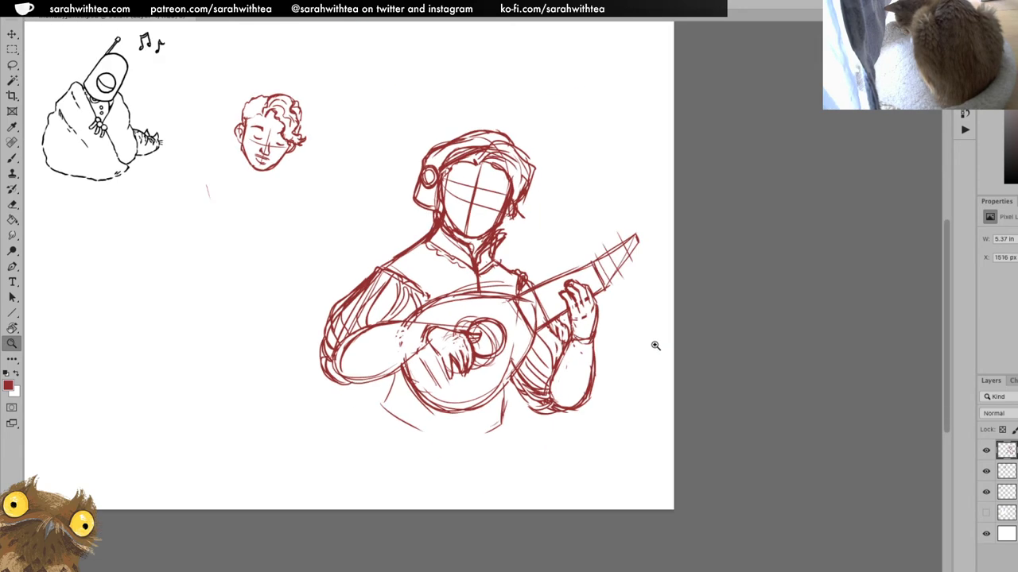
key("b")
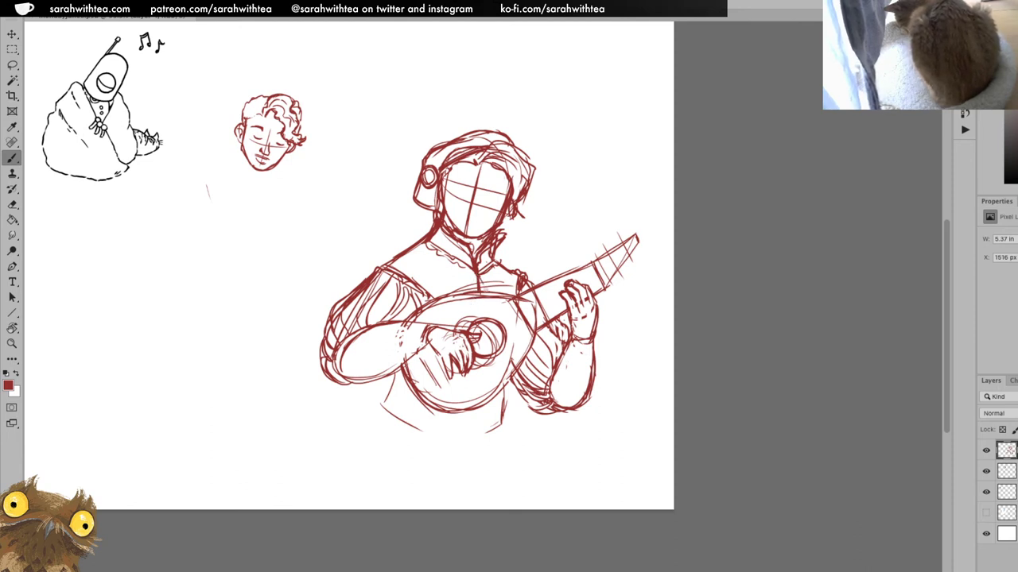
key("e")
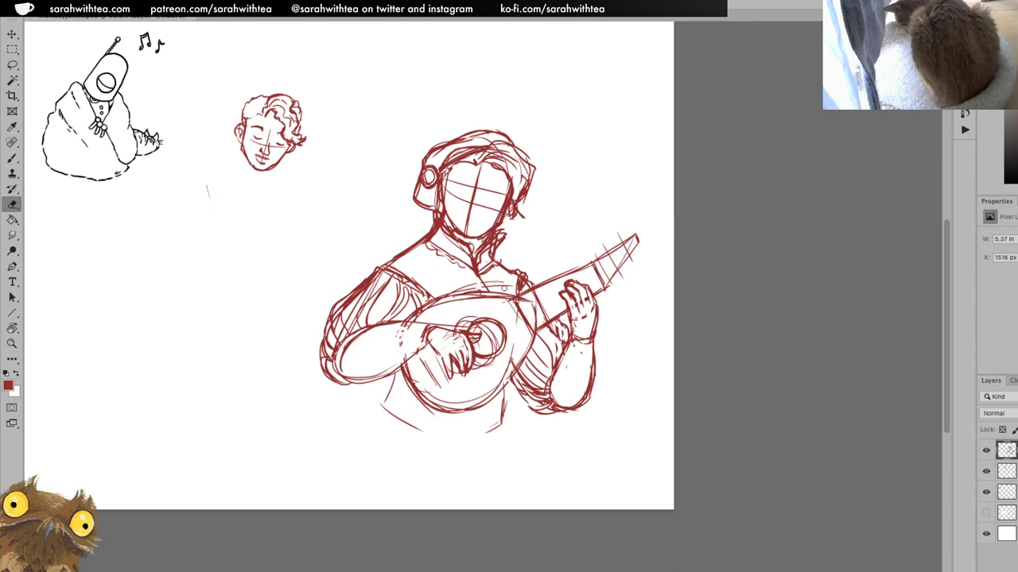
key("b")
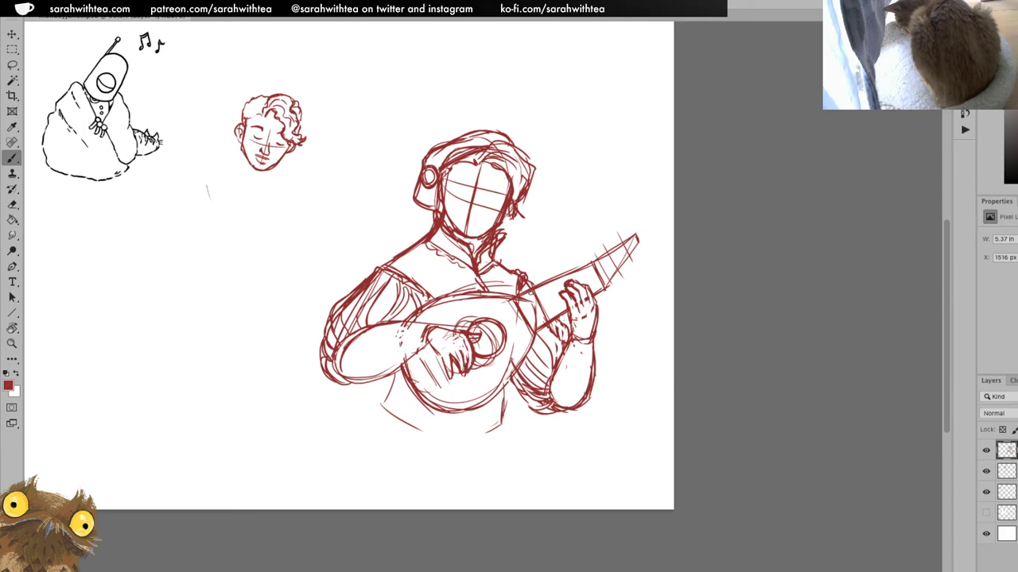
left_click_drag(525, 299, 579, 273)
left_click_drag(527, 306, 581, 275)
mouse_move(534, 317)
left_mouse_down()
mouse_move(567, 300)
mouse_move(466, 335)
mouse_move(480, 332)
mouse_move(476, 353)
mouse_move(491, 348)
left_mouse_up()
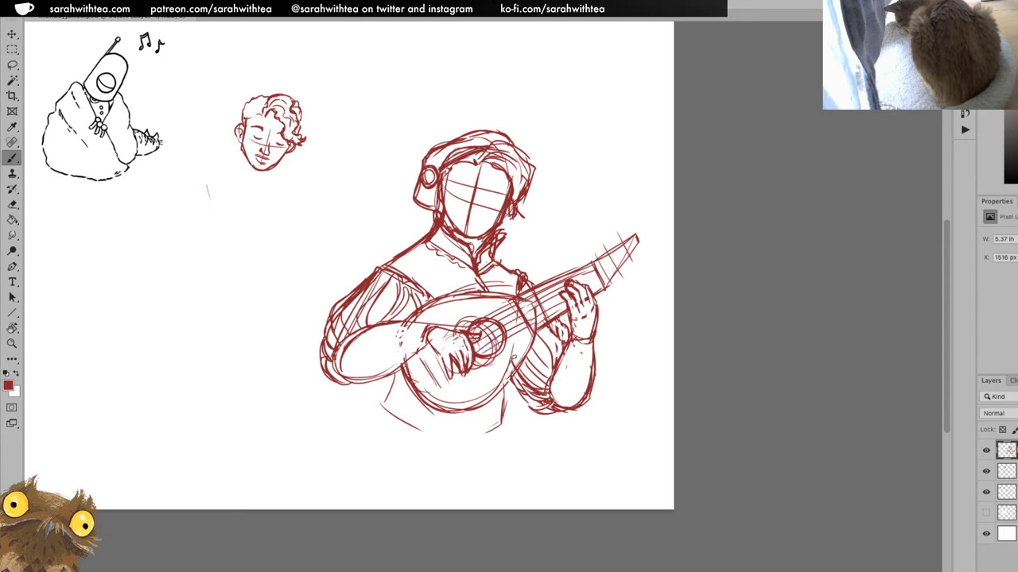
Define the strumming hand's wrist and back with short strokes, and add a tied band around the fretting wrist
left_click_drag(426, 323, 415, 350)
left_click_drag(433, 319, 442, 322)
left_click_drag(414, 351, 426, 319)
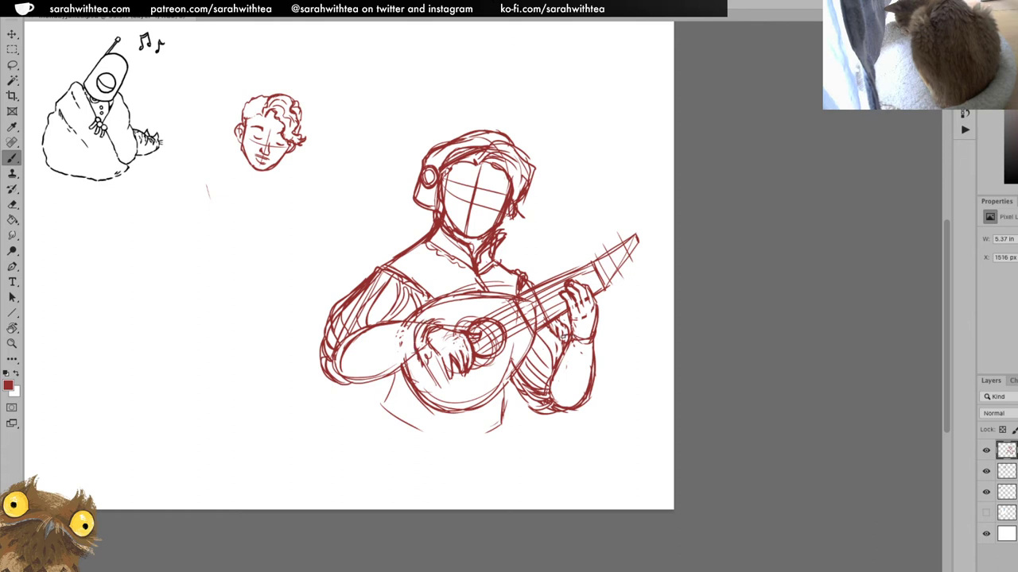
mouse_move(590, 336)
left_mouse_down()
mouse_move(610, 334)
mouse_move(598, 354)
mouse_move(580, 352)
mouse_move(604, 340)
left_mouse_up()
Draw the waistband's curved lower edge with vertical dividers below the lute, and fill its central panel with a scribbled ornament
mouse_move(386, 401)
left_mouse_down()
mouse_move(455, 435)
mouse_move(487, 436)
mouse_move(504, 421)
left_mouse_up()
mouse_move(425, 430)
left_mouse_down()
mouse_move(485, 406)
mouse_move(450, 438)
mouse_move(434, 409)
left_mouse_up()
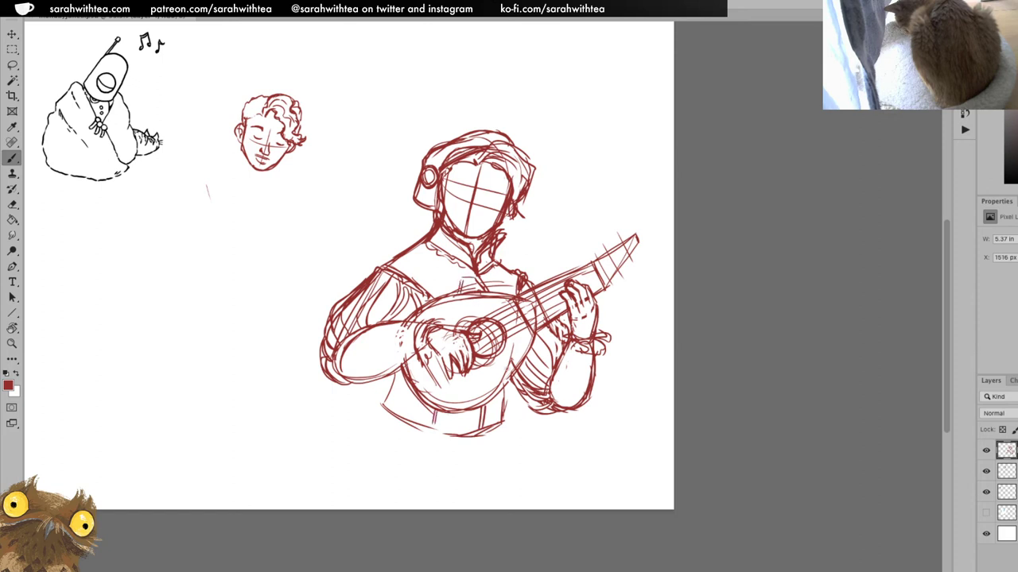
key("z")
key("b")
left_click_drag(445, 420, 467, 419)
left_click_drag(443, 422, 453, 416)
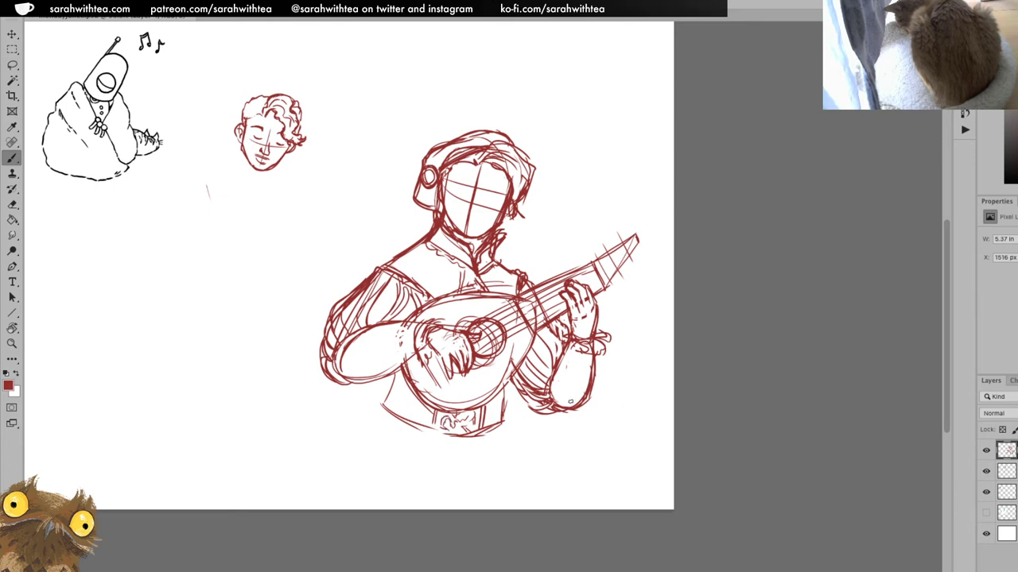
Lower the lute player sketch layer's opacity to 20% and add a new layer above it
key("z")
left_click_drag(567, 372, 564, 383)
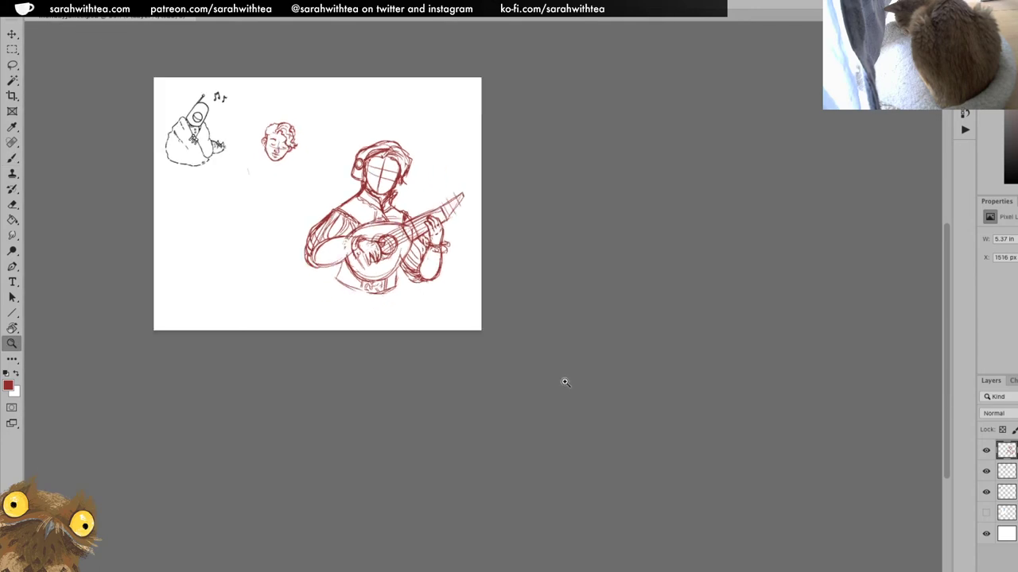
left_click(425, 226)
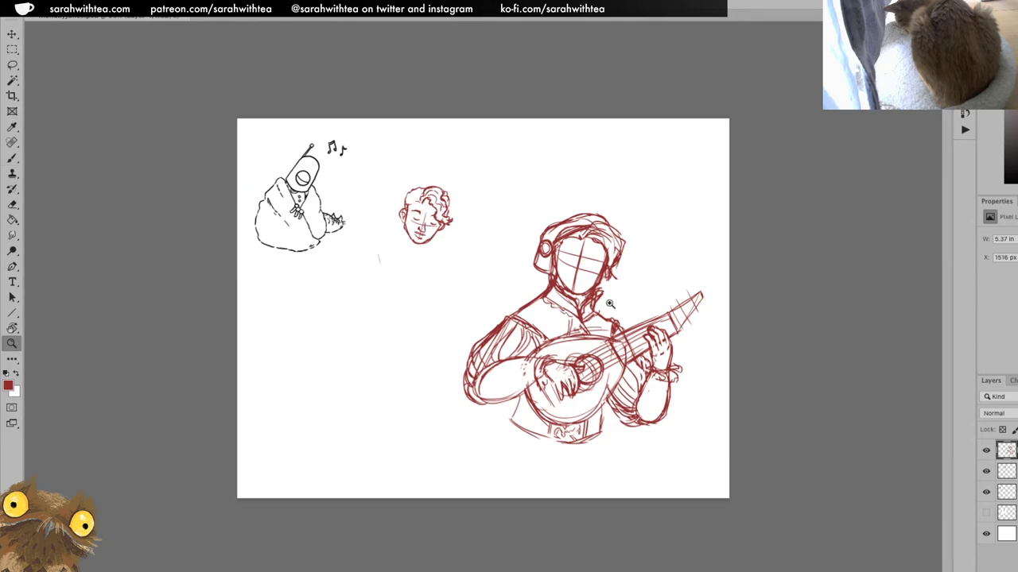
left_click(610, 304)
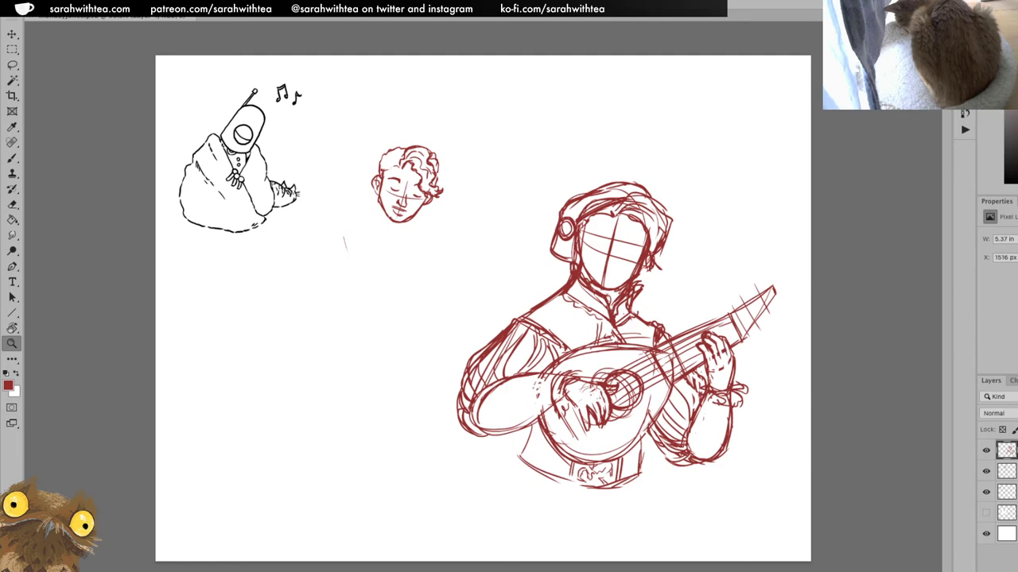
key("4")
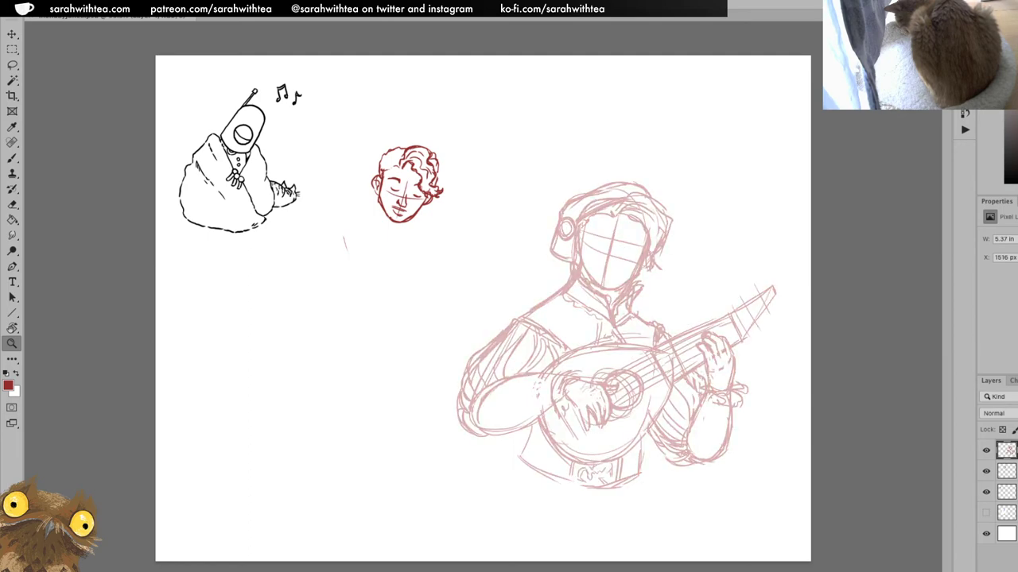
key("2")
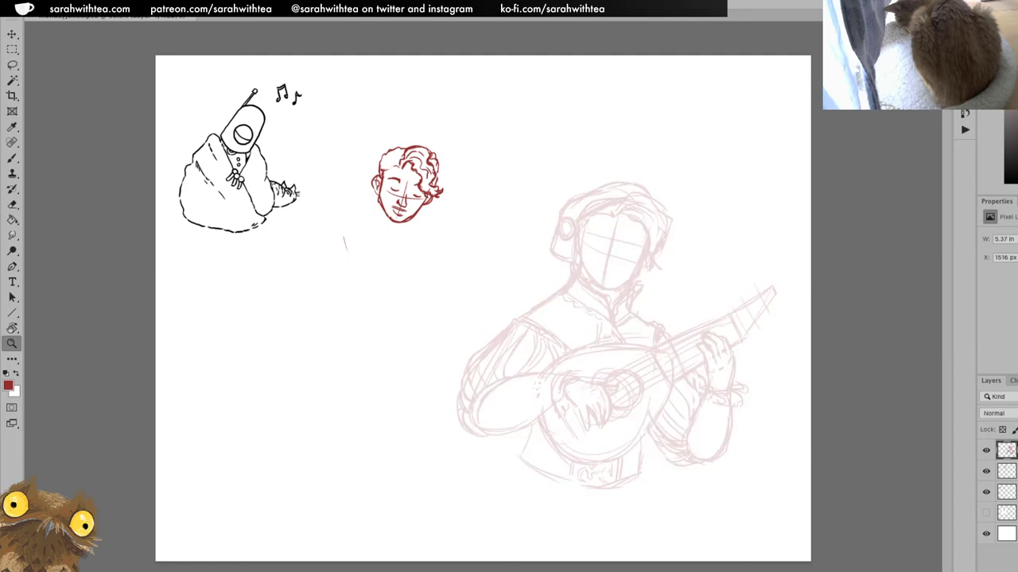
key("super+shift+alt+n")
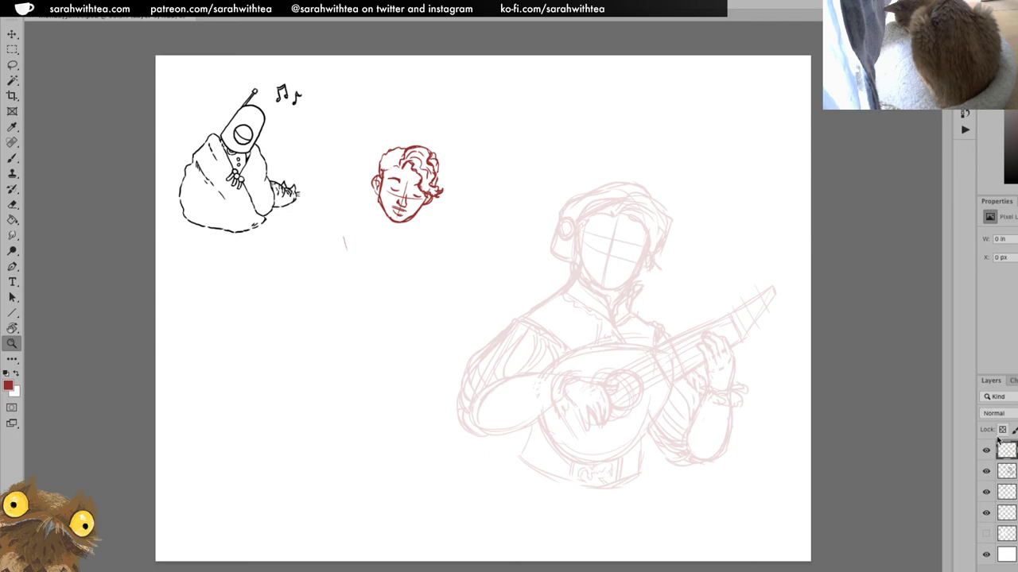
Draw the lute player's smiling mouth with lips and small crease marks on both cheeks, on the new layer
left_click(659, 244)
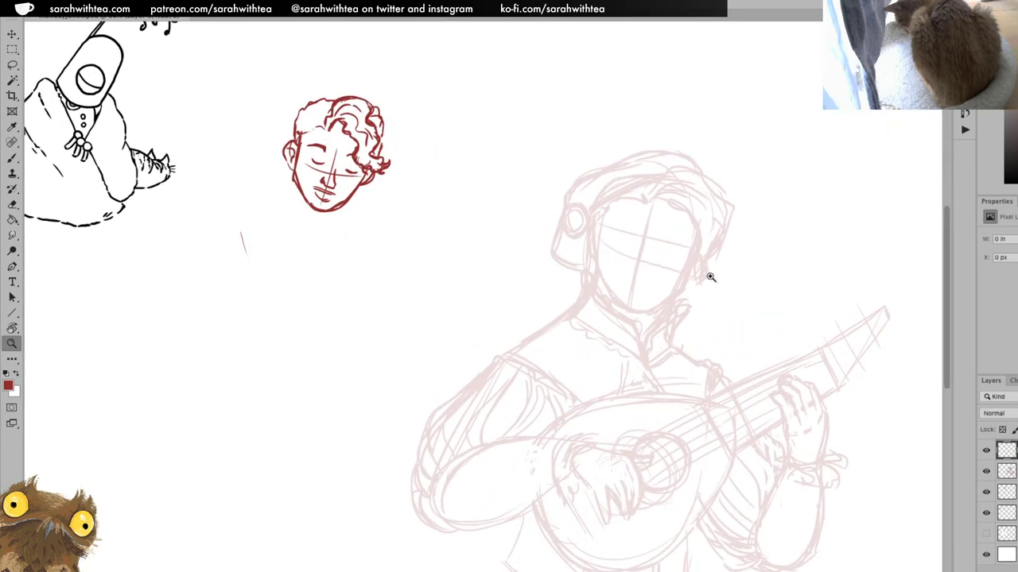
left_click(712, 279)
key("b")
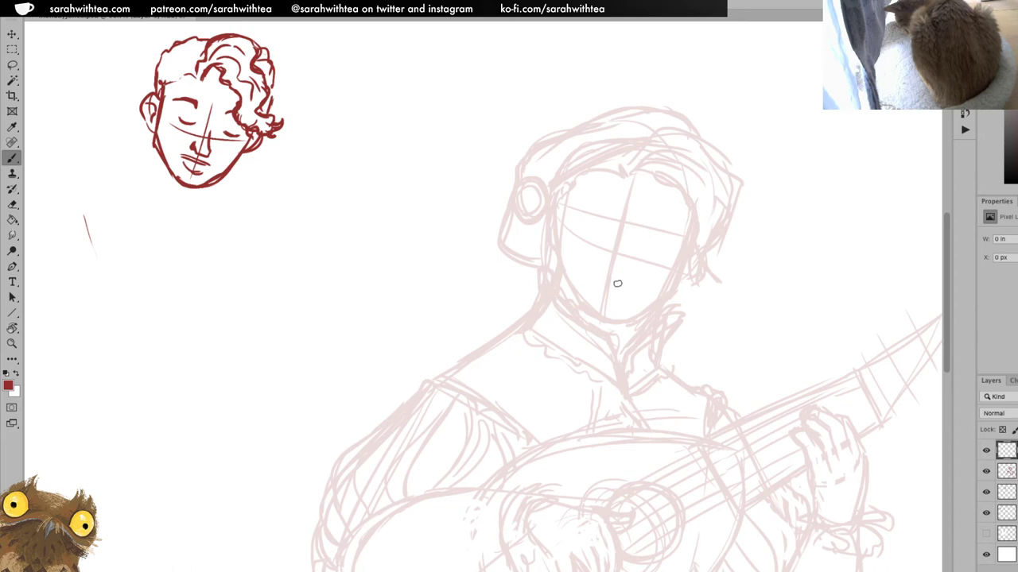
key("space")
mouse_move(358, 245)
left_mouse_down()
mouse_move(555, 351)
mouse_move(815, 410)
left_mouse_up()
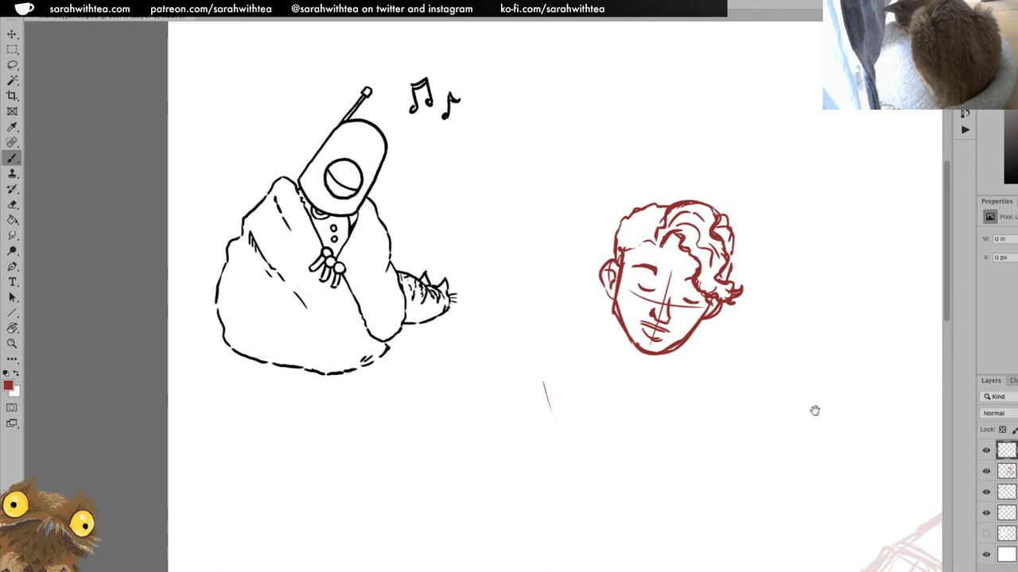
mouse_move(813, 411)
left_mouse_down()
mouse_move(628, 355)
mouse_move(163, 263)
left_mouse_up()
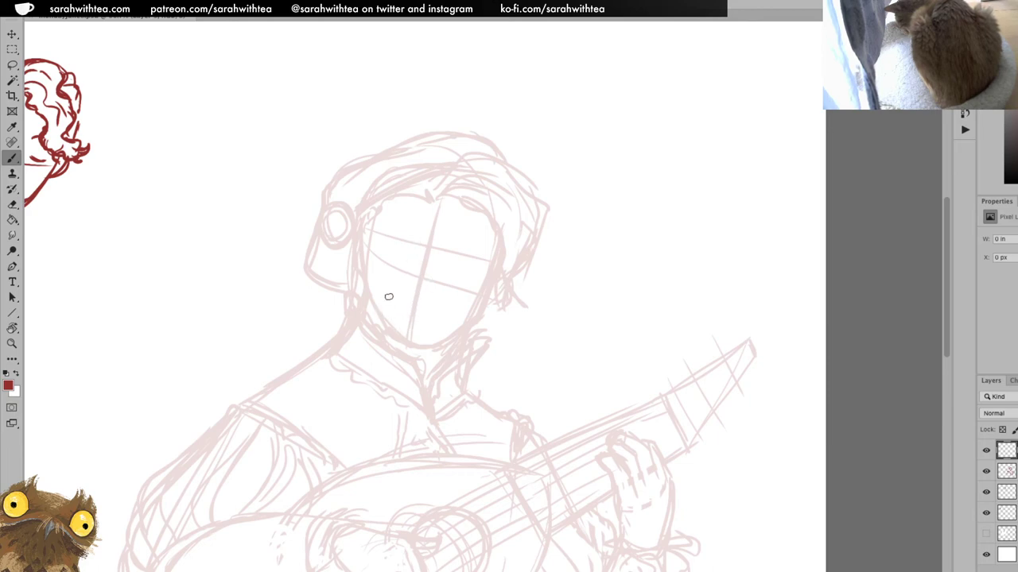
left_click_drag(384, 289, 383, 302)
left_click_drag(459, 314, 455, 317)
left_click_drag(395, 305, 444, 316)
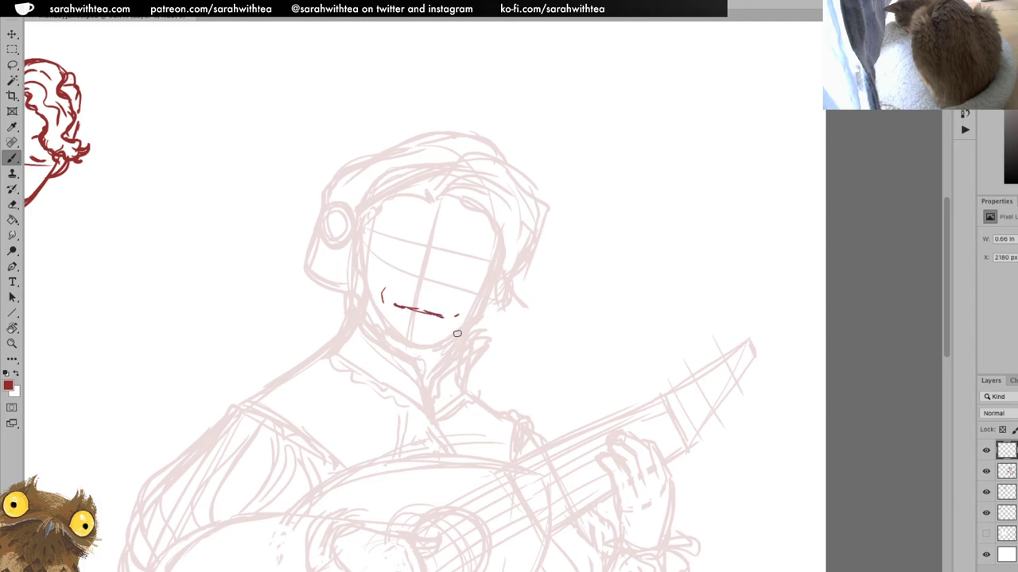
left_click_drag(398, 306, 443, 319)
key("ctrl+z")
key("ctrl+z")
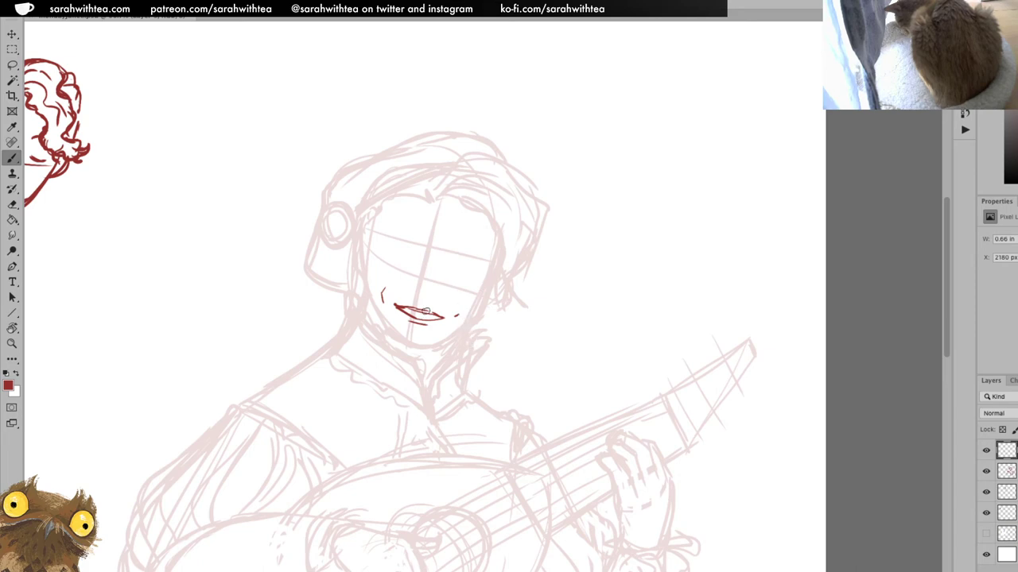
left_click_drag(413, 317, 432, 319)
Draw the nose above the mouth with curved nostrils and a short bridge line
left_click_drag(414, 288, 427, 294)
key("ctrl+z")
mouse_move(413, 291)
left_mouse_down()
mouse_move(428, 291)
mouse_move(408, 281)
mouse_move(435, 291)
left_mouse_up()
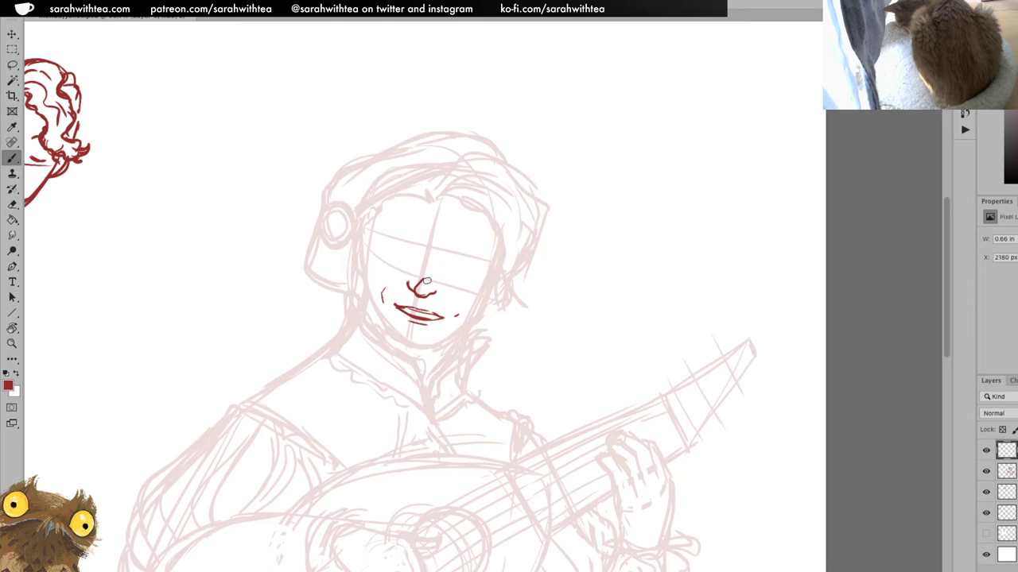
left_click_drag(419, 282, 428, 261)
key("ctrl+z")
Outline the chin, jaw and both sides of the face, redoing strokes that miss the sketched contour
left_click_drag(398, 321, 431, 348)
left_click_drag(377, 305, 395, 336)
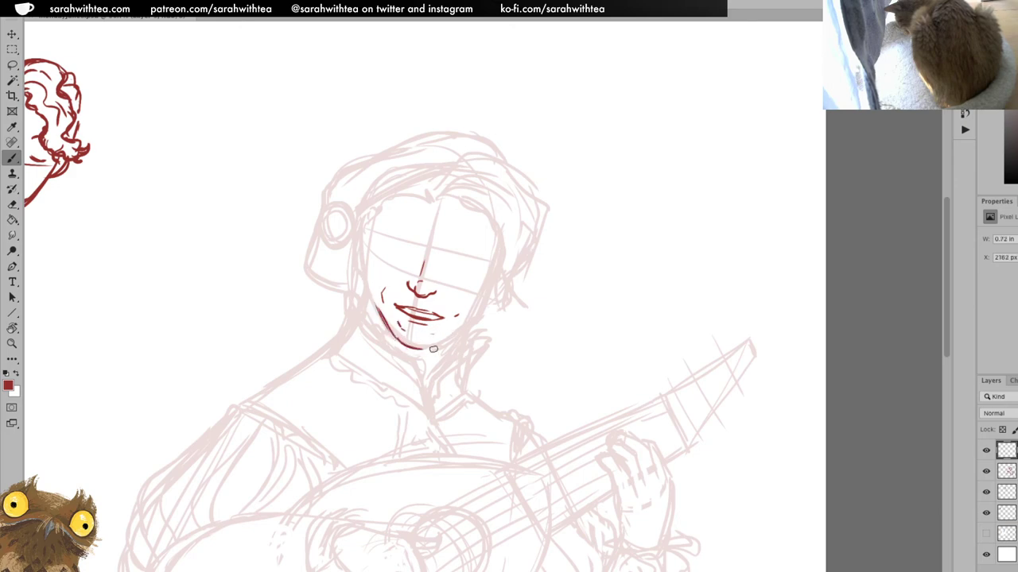
left_click_drag(429, 349, 470, 325)
key("super+z")
key("ctrl+z")
left_click_drag(426, 349, 471, 317)
mouse_move(393, 339)
left_mouse_down()
mouse_move(371, 286)
mouse_move(389, 335)
left_mouse_up()
key("super+z")
left_click_drag(364, 275, 387, 328)
key("super+z")
left_click_drag(367, 292, 365, 237)
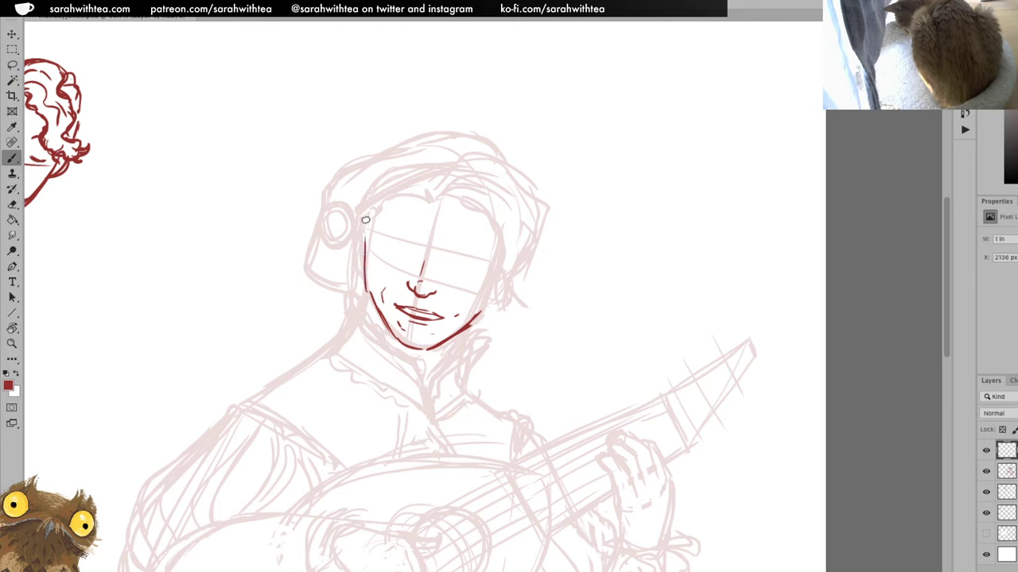
left_click_drag(480, 315, 504, 251)
Transform the new face drawing to enlarge it slightly outward at the chin and cheek
key("ctrl+t")
left_click_drag(362, 350, 356, 356)
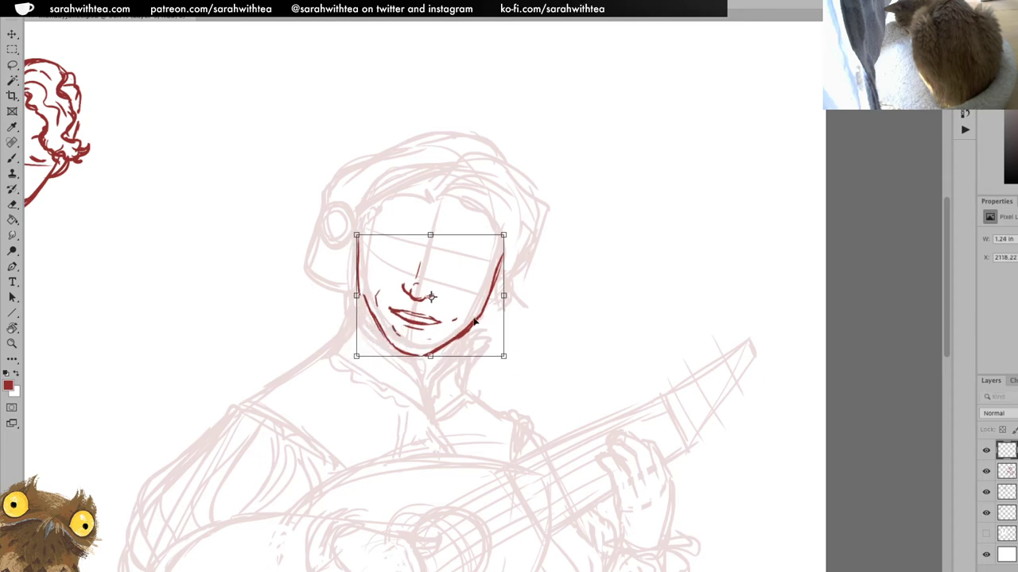
key("Return")
key("b")
Thicken the jawline and extend the cheek outline up to the cap's edge
mouse_move(466, 326)
left_mouse_down()
mouse_move(502, 245)
mouse_move(452, 330)
left_mouse_up()
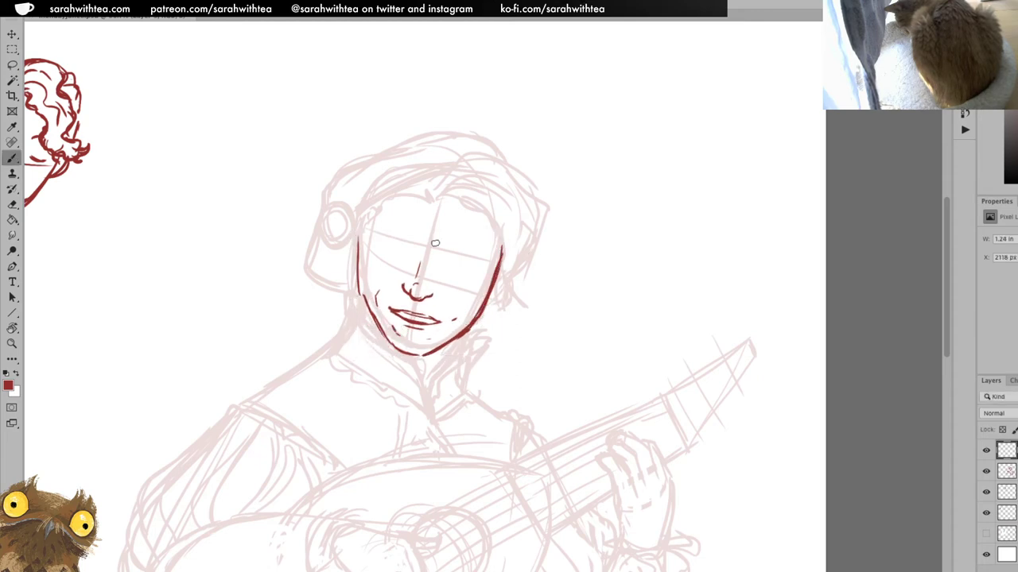
mouse_move(371, 318)
left_mouse_down()
mouse_move(356, 268)
mouse_move(362, 214)
mouse_move(360, 283)
mouse_move(374, 328)
left_mouse_up()
mouse_move(357, 288)
left_mouse_down()
mouse_move(352, 233)
mouse_move(353, 250)
left_mouse_up()
key("ctrl+z")
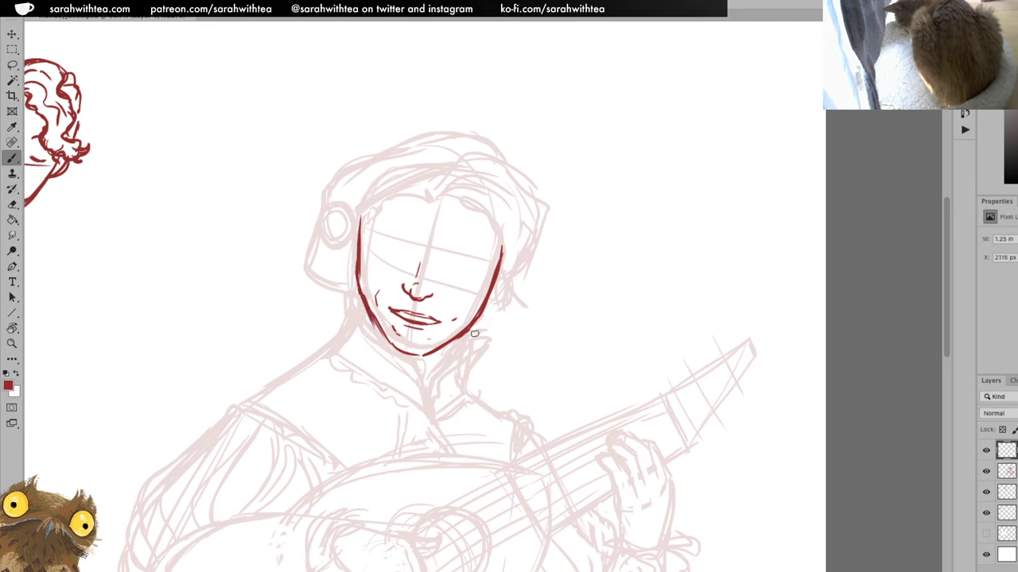
Erase the cheek creases and nose bridge line, then redraw the bridge, the nostril and small dimple marks beside the mouth
key("e")
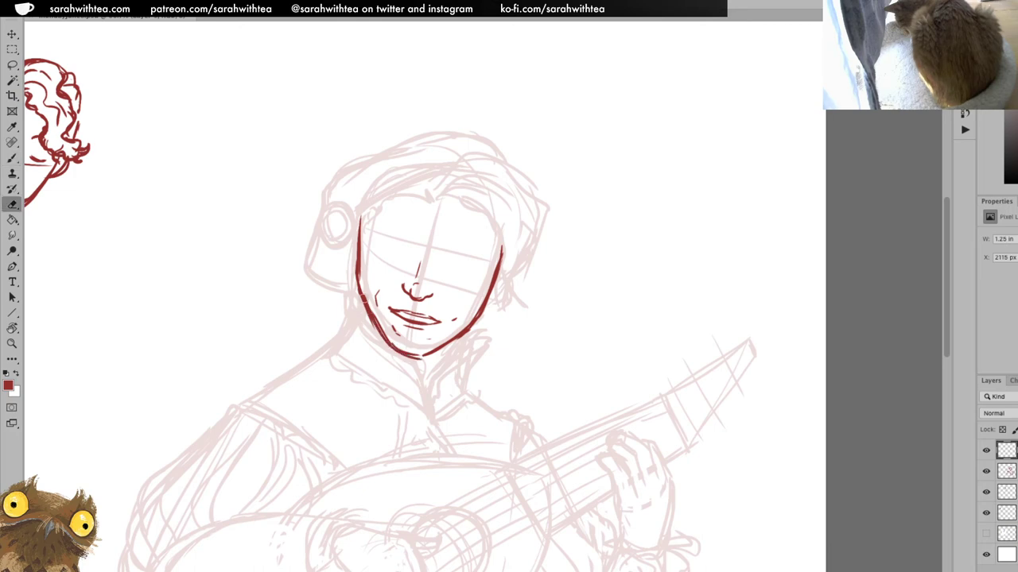
mouse_move(379, 293)
left_mouse_down()
mouse_move(400, 338)
mouse_move(452, 317)
left_mouse_up()
mouse_move(400, 279)
left_mouse_down()
mouse_move(411, 288)
mouse_move(421, 262)
left_mouse_up()
key("b")
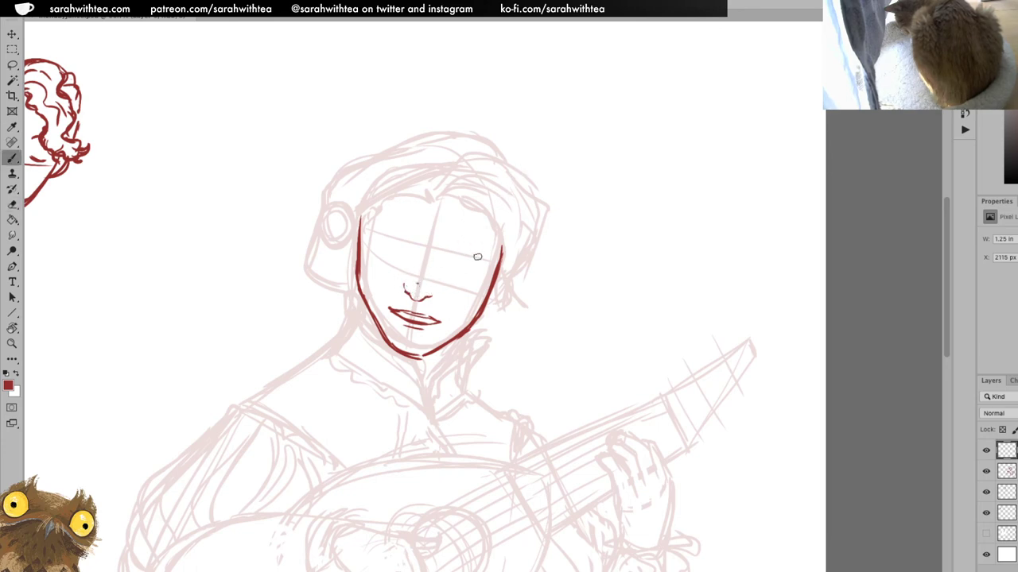
left_click_drag(419, 256, 419, 269)
mouse_move(404, 285)
left_mouse_down()
mouse_move(435, 299)
mouse_move(412, 297)
left_mouse_up()
left_click(379, 307)
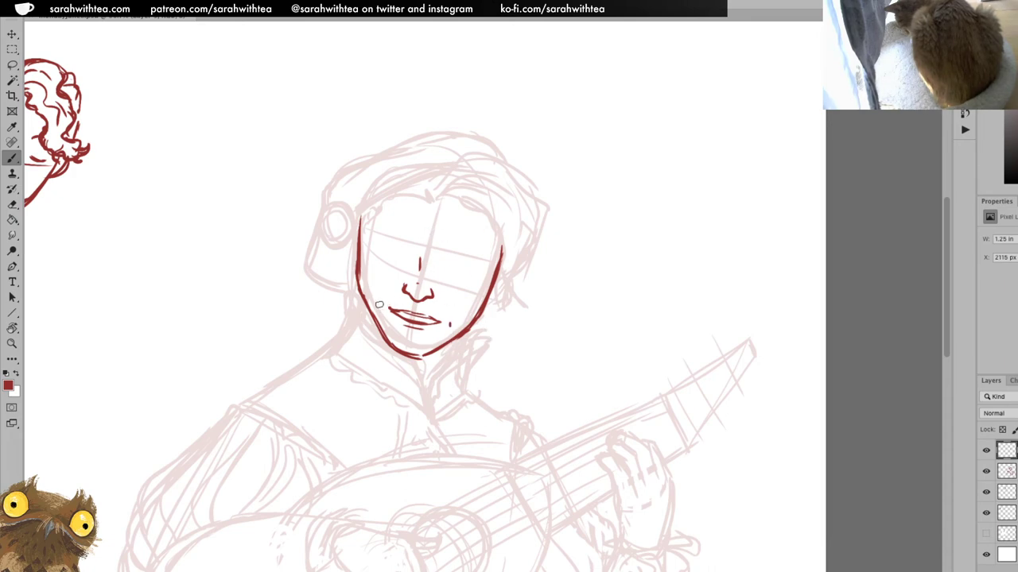
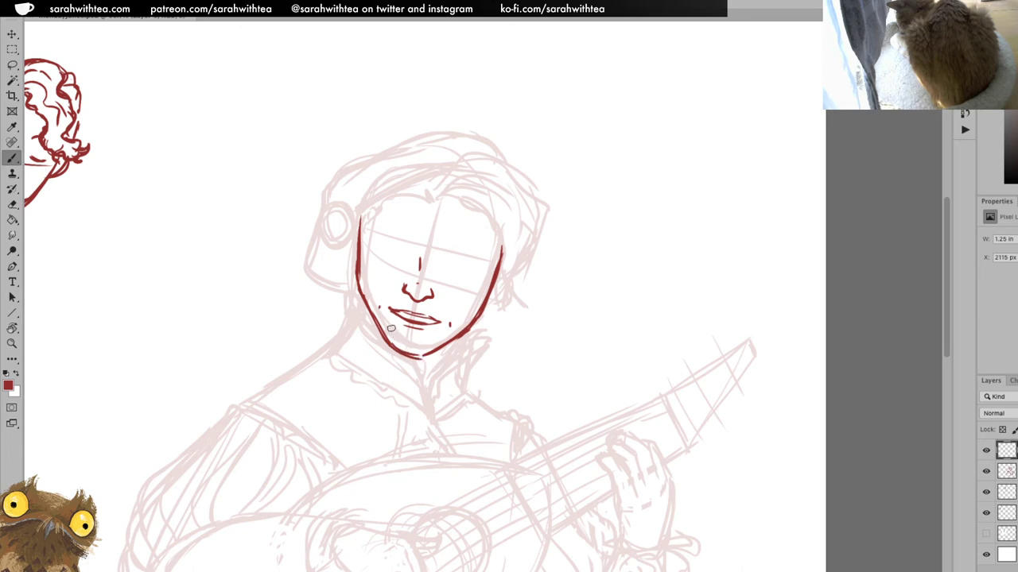
Thicken the jaw and chin lines on both sides of the face and extend the cheek outline up to the temple
left_click_drag(494, 277, 466, 326)
left_click_drag(358, 269, 375, 326)
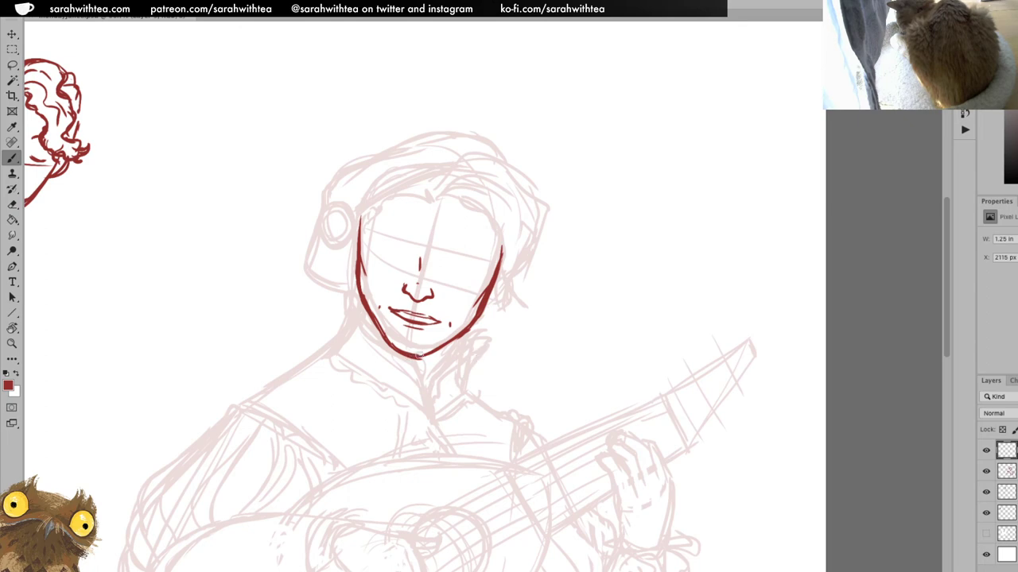
mouse_move(422, 358)
left_mouse_down()
mouse_move(470, 326)
mouse_move(484, 302)
left_mouse_up()
left_click_drag(358, 236, 370, 211)
Reshape the temple and cheek contour on the cap's ear-flap side, erasing its outer edge and redrawing it slimmer
key("e")
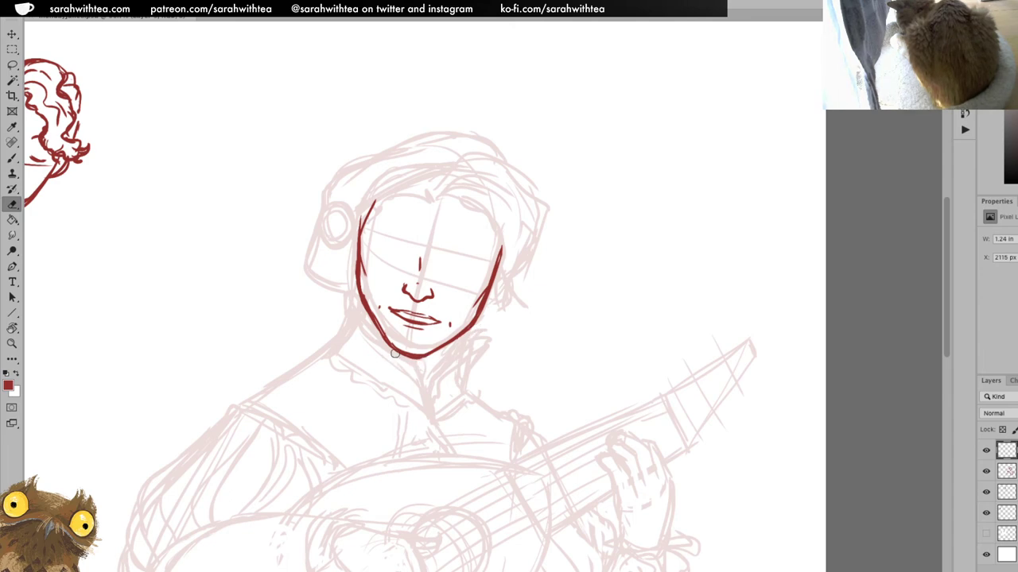
mouse_move(355, 291)
left_mouse_down()
mouse_move(356, 234)
mouse_move(372, 191)
left_mouse_up()
left_click_drag(355, 238, 370, 199)
key("b")
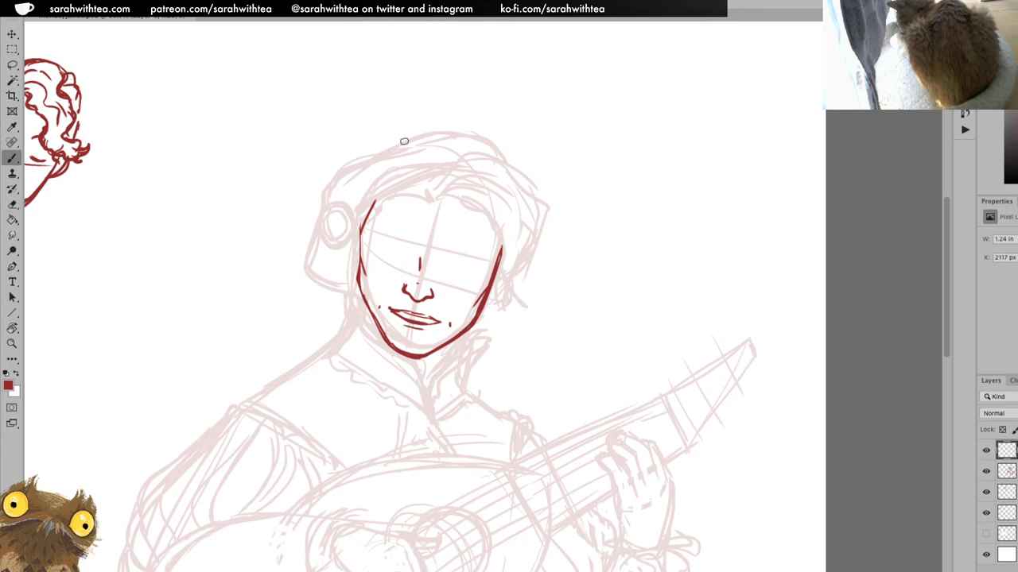
left_click_drag(360, 255, 373, 208)
mouse_move(363, 260)
left_mouse_down()
mouse_move(364, 290)
mouse_move(365, 279)
mouse_move(354, 283)
left_mouse_up()
key("e")
key("b")
key("e")
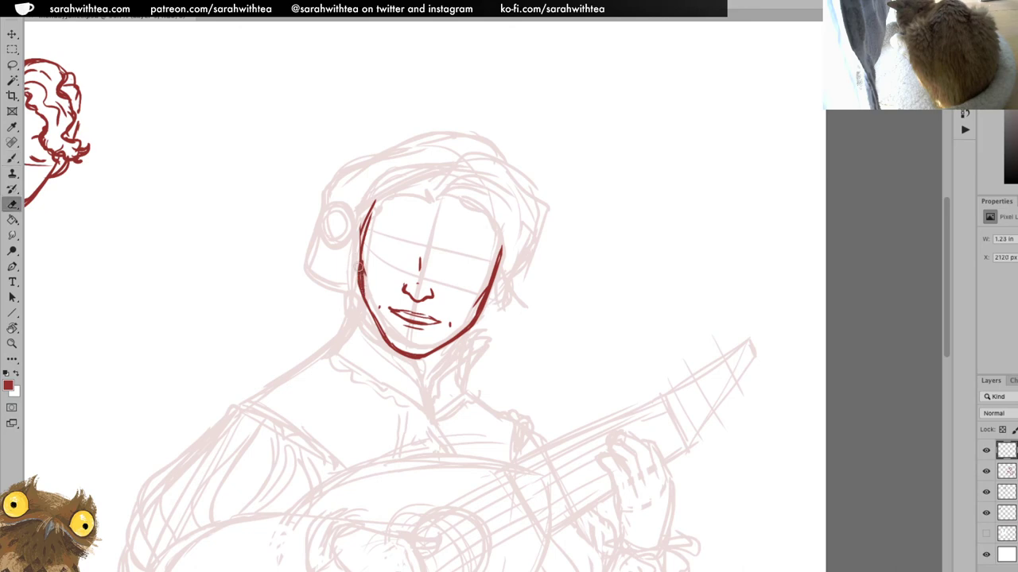
mouse_move(356, 268)
left_mouse_down()
mouse_move(355, 290)
mouse_move(360, 220)
left_mouse_up()
key("b")
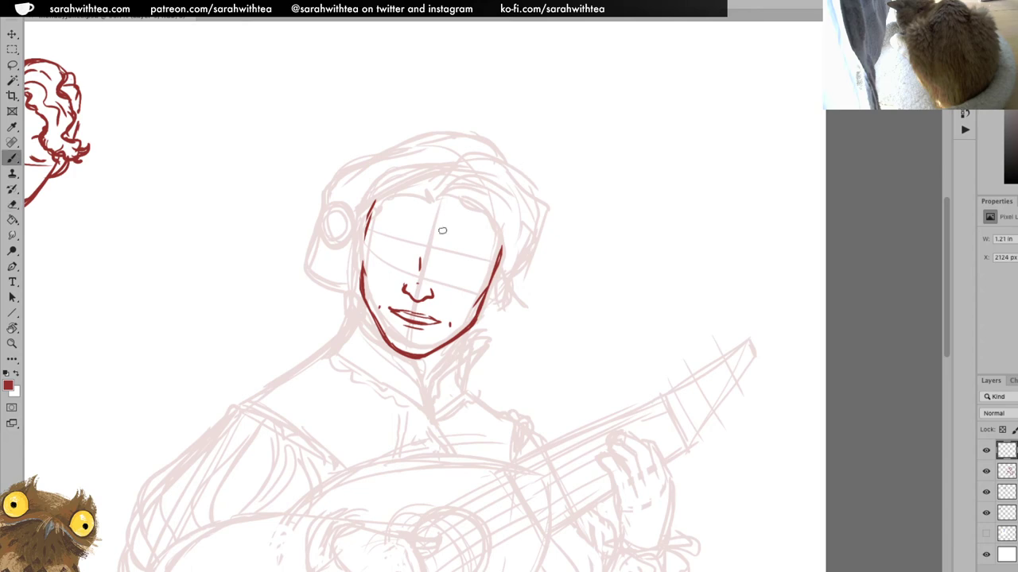
Add a short cleft mark on the chin and draw the ears beside both cheeks
left_click_drag(409, 338, 407, 358)
key("super+z")
key("e")
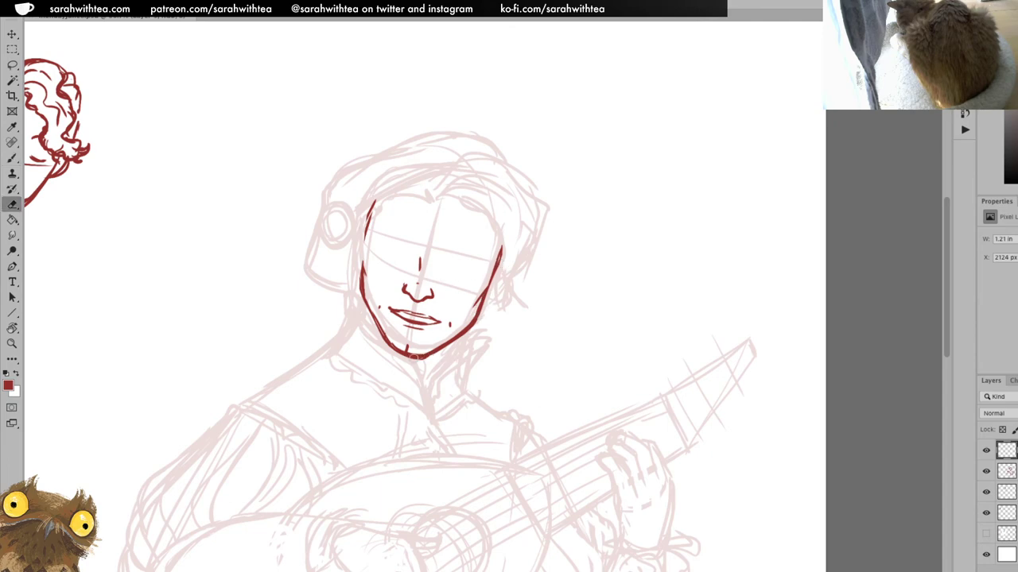
key("b")
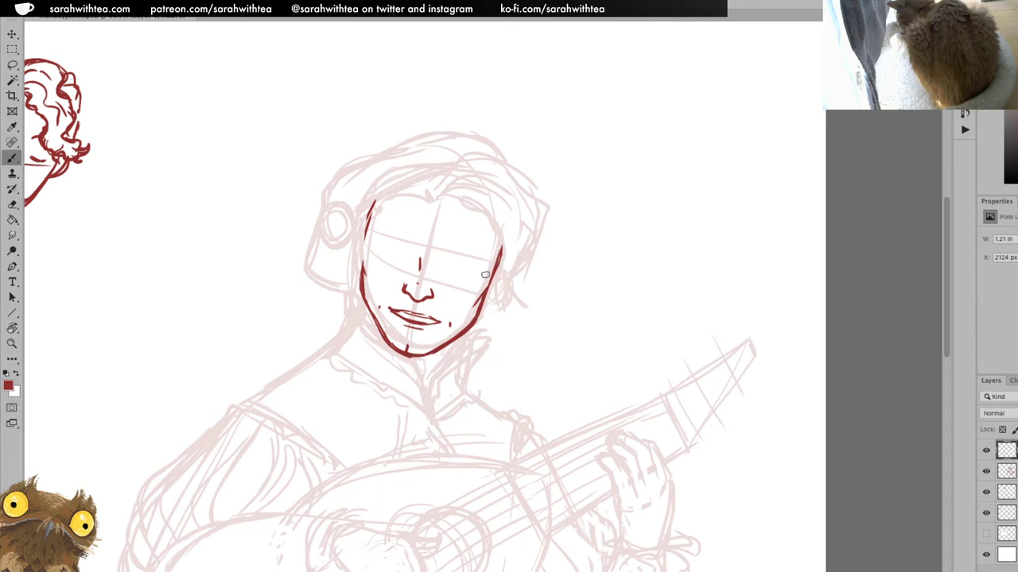
left_click_drag(483, 305, 499, 267)
mouse_move(358, 275)
left_mouse_down()
mouse_move(358, 242)
mouse_move(352, 279)
left_mouse_up()
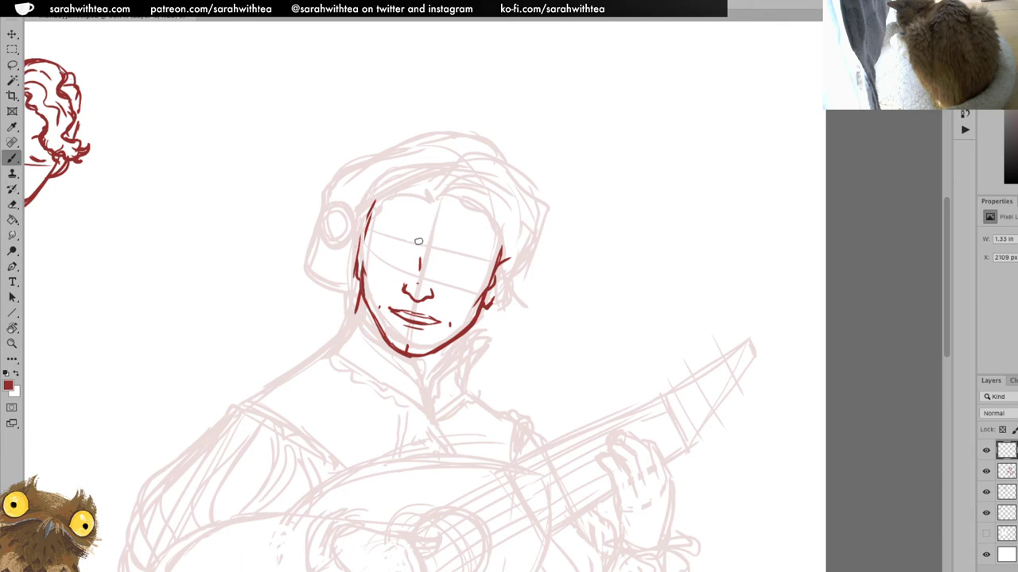
Draw both eyebrows along the upper facial guide line, redoing strokes that miss
left_click_drag(419, 236, 395, 235)
key("ctrl+z")
mouse_move(380, 238)
left_mouse_down()
mouse_move(410, 236)
mouse_move(419, 238)
mouse_move(377, 238)
mouse_move(485, 260)
left_mouse_up()
key("e")
key("b")
key("super+z")
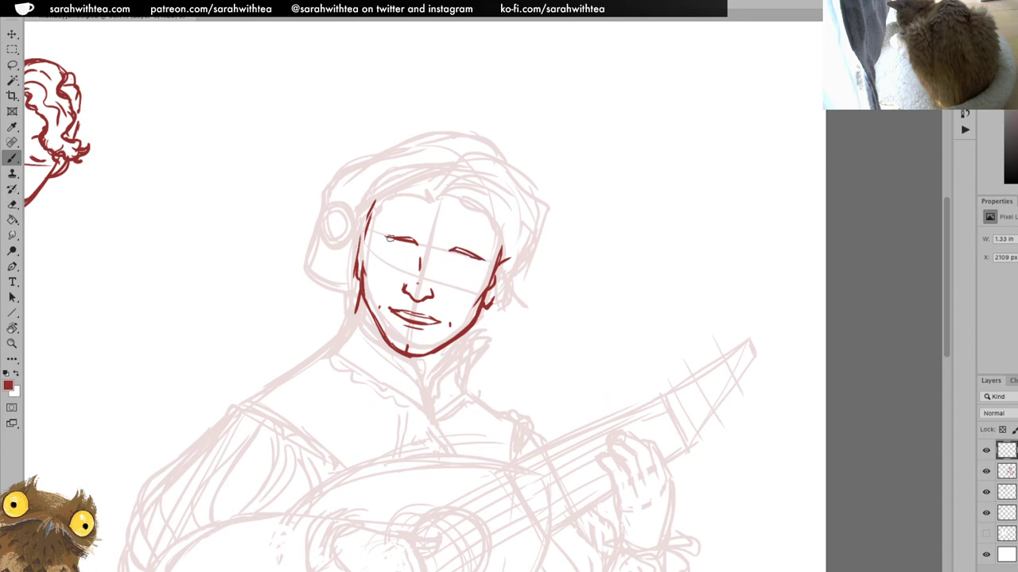
Draw the upper and lower lid lines of both eyes below the brows, undoing the first attempts
left_click_drag(445, 269, 465, 275)
left_click_drag(390, 253, 411, 254)
key("ctrl+z")
key("ctrl+z")
left_click_drag(408, 255, 385, 248)
left_click_drag(479, 268, 455, 265)
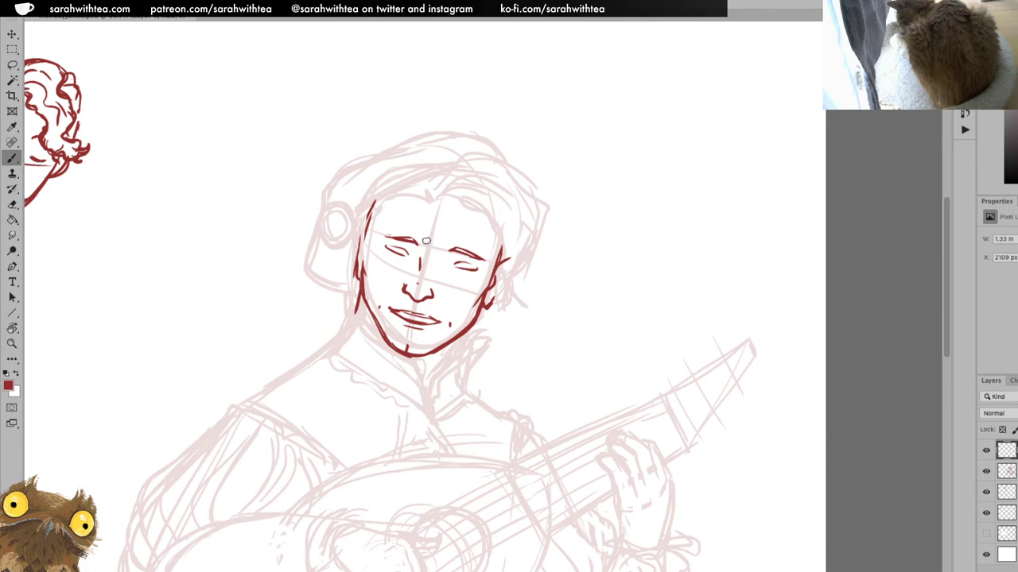
Add irises looking sideways to both eyes and refine the lid lines around them
key("z")
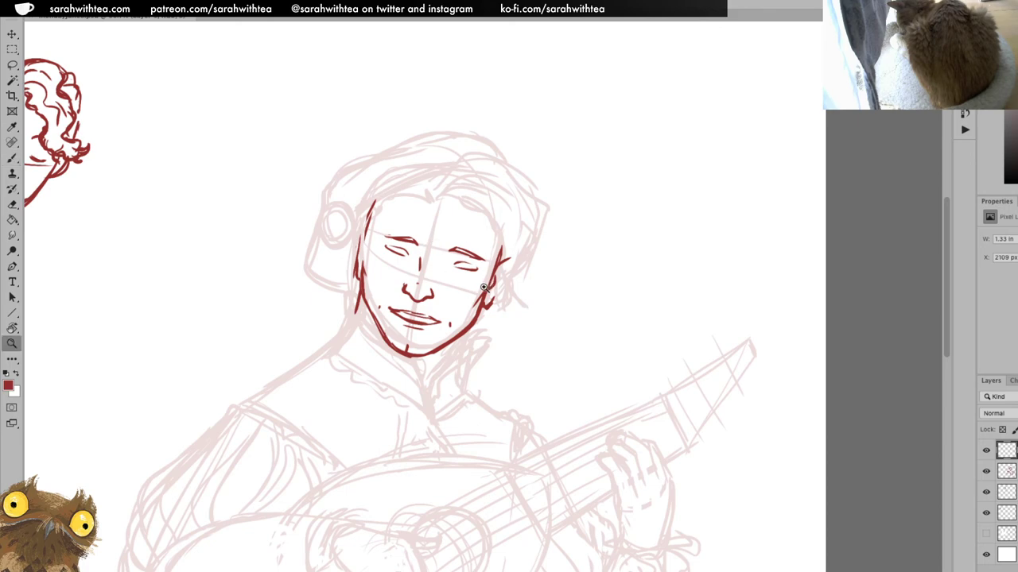
left_click(476, 282)
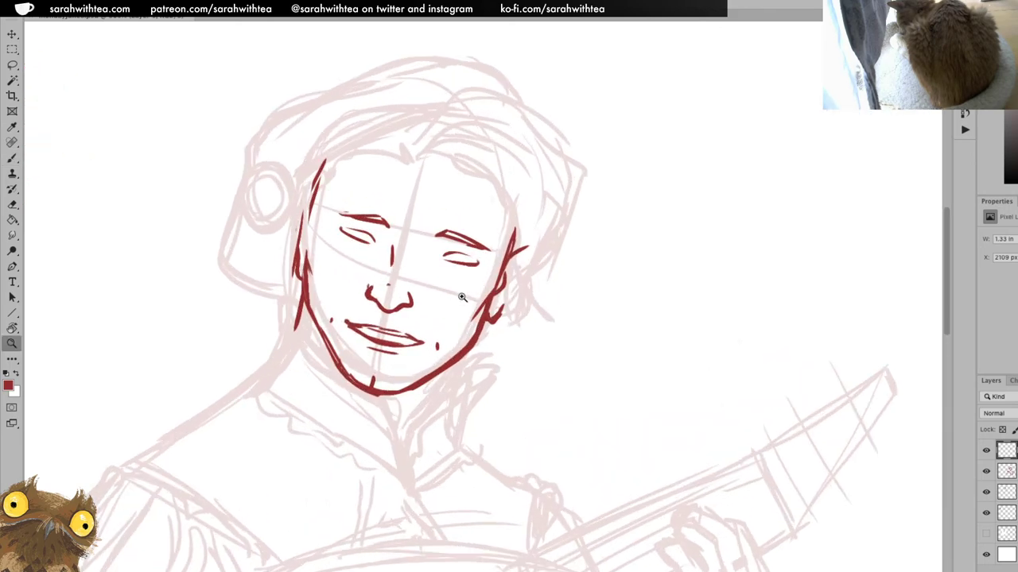
left_click_drag(472, 291, 593, 330)
key("b")
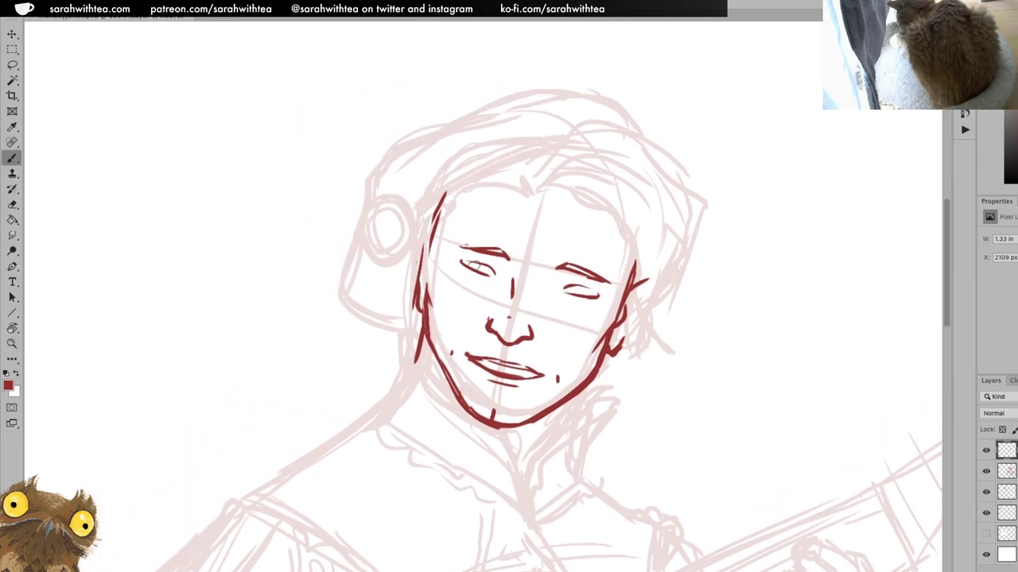
left_click_drag(475, 264, 478, 271)
left_click_drag(579, 285, 577, 294)
left_click_drag(495, 281, 477, 267)
left_click_drag(578, 291, 569, 290)
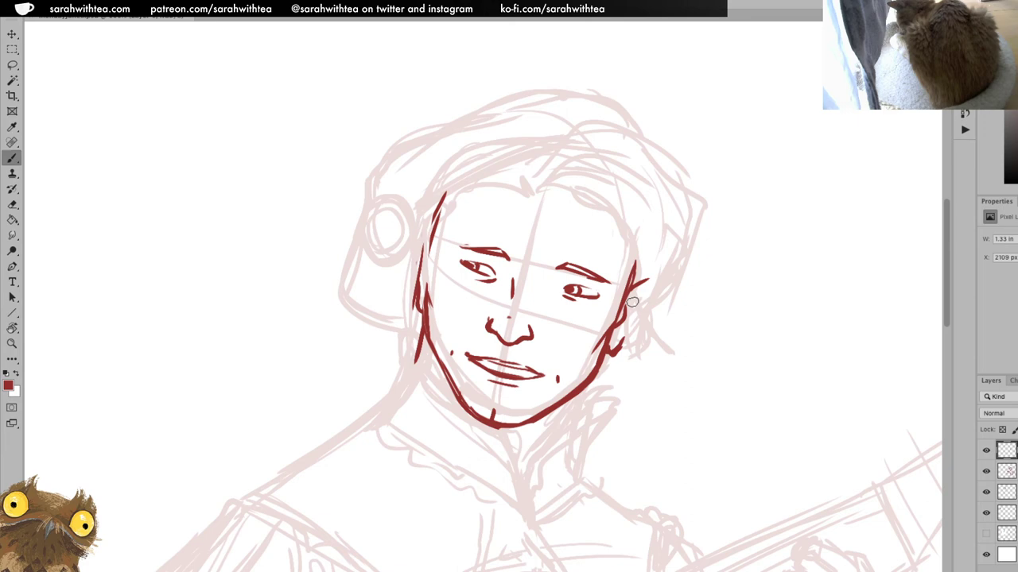
Lasso the eyebrow nearest the cap's ear flap and shift it slightly up and outward
key("l")
mouse_move(515, 246)
left_mouse_down()
mouse_move(487, 269)
mouse_move(517, 232)
mouse_move(516, 245)
left_mouse_up()
key("v")
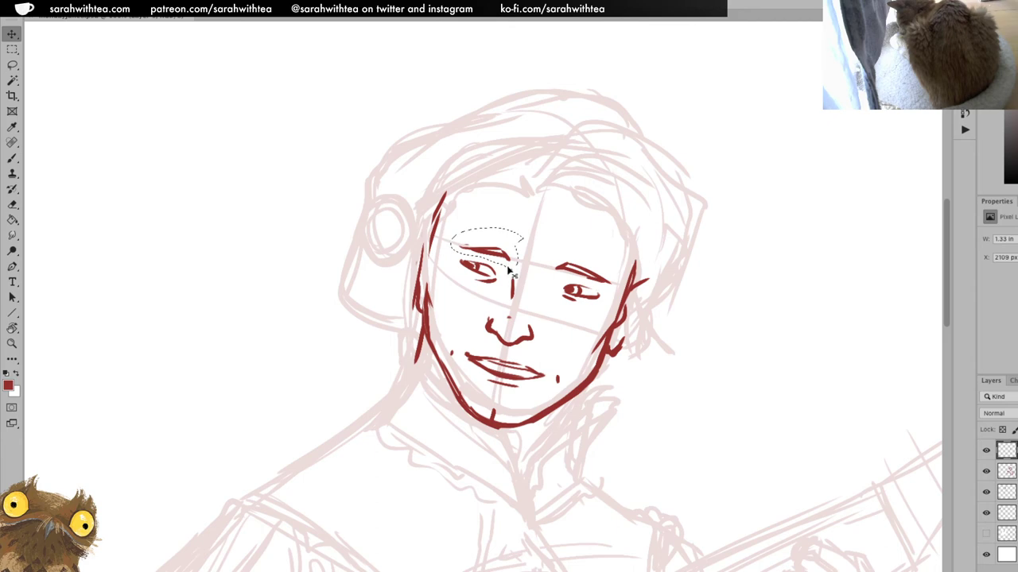
left_click_drag(513, 265, 508, 260)
key("ctrl+d")
Draw the hairline across the forehead with short strands at the parting and a wavy lock above it, undoing strokes that miss
key("z")
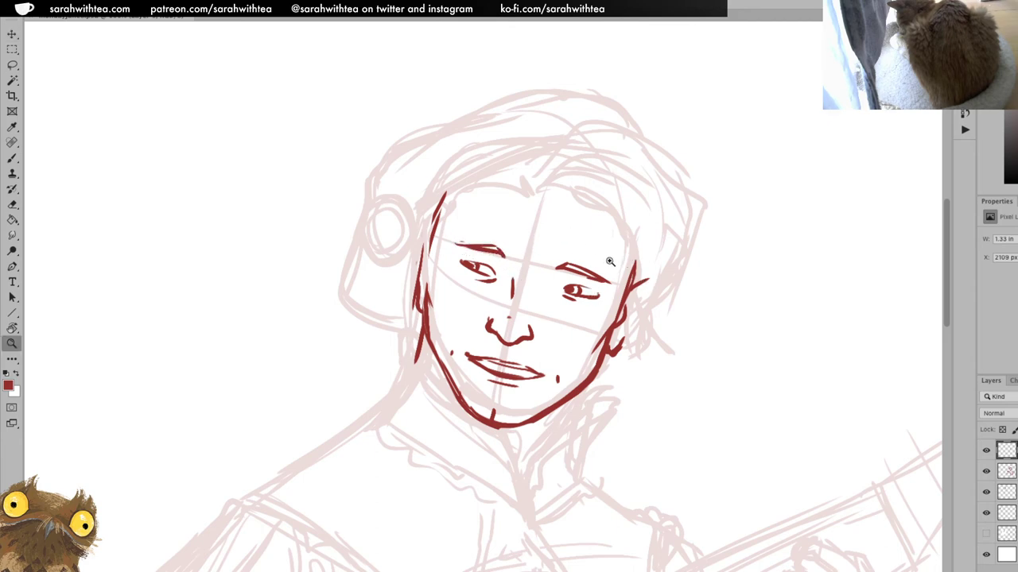
left_click(607, 283, "alt")
left_click(609, 283, "alt")
left_click(621, 311, "alt")
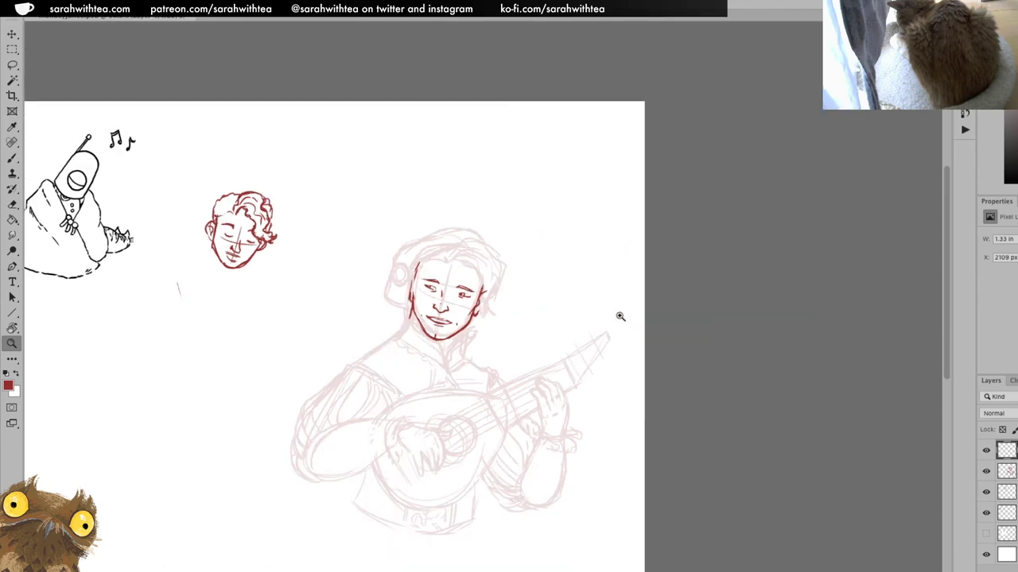
left_click(488, 264)
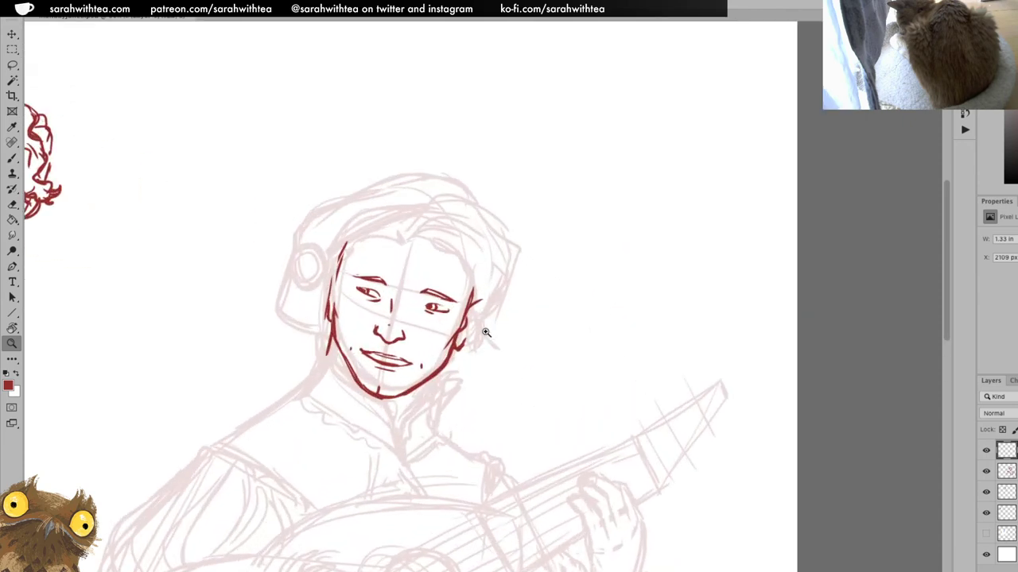
left_click(472, 314)
mouse_move(503, 343)
left_mouse_down()
mouse_move(656, 325)
mouse_move(683, 350)
left_mouse_up()
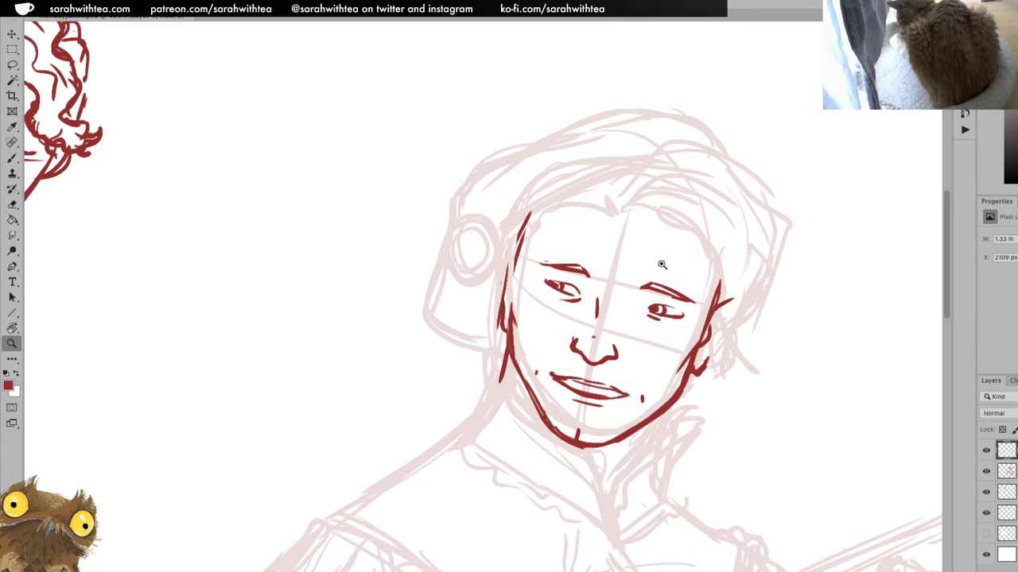
key("b")
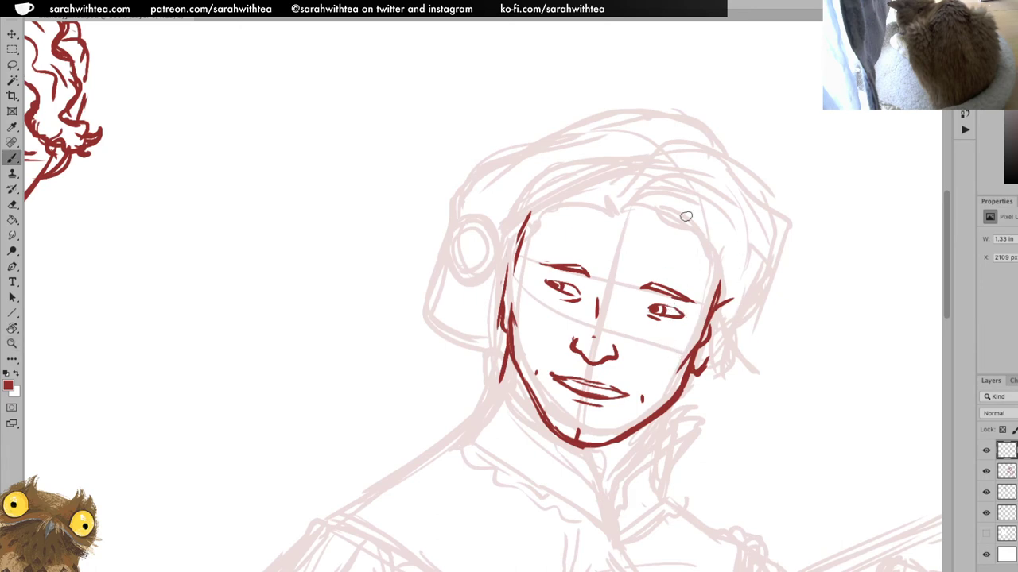
mouse_move(614, 197)
left_mouse_down()
mouse_move(617, 212)
mouse_move(544, 206)
left_mouse_up()
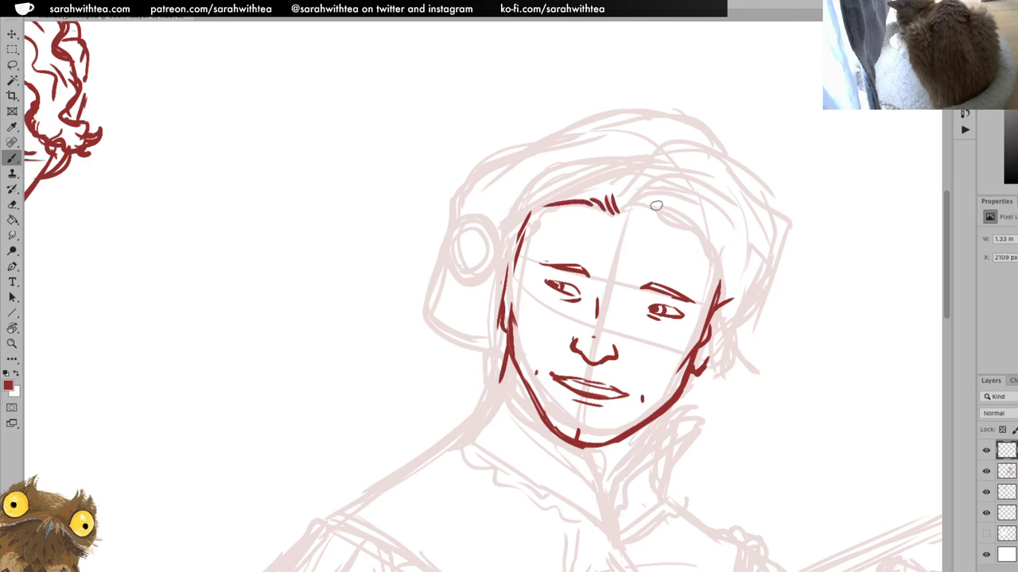
mouse_move(627, 213)
left_mouse_down()
mouse_move(636, 190)
mouse_move(710, 185)
left_mouse_up()
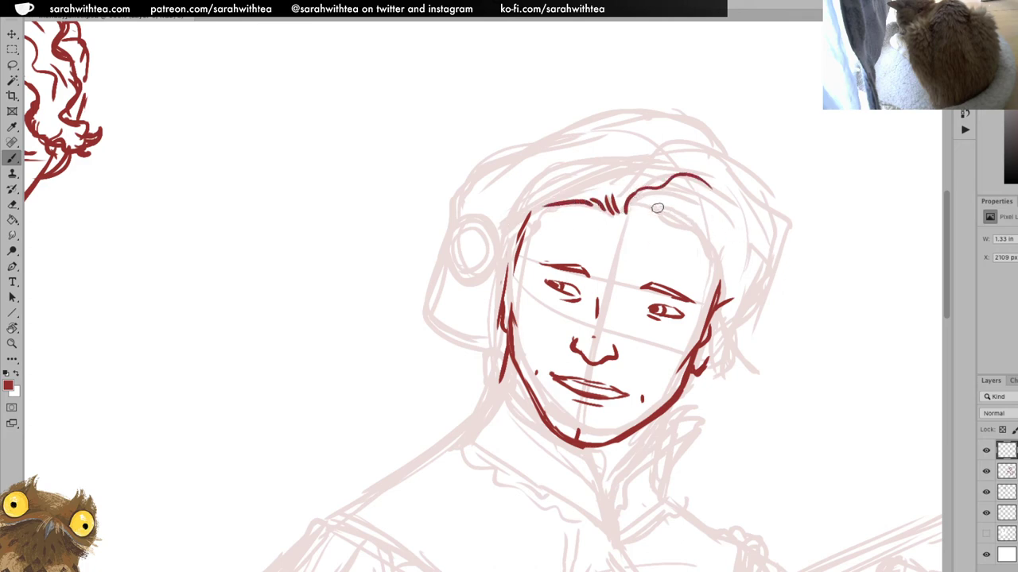
mouse_move(629, 209)
left_mouse_down()
mouse_move(689, 219)
mouse_move(710, 244)
mouse_move(731, 299)
mouse_move(713, 360)
mouse_move(733, 336)
mouse_move(728, 358)
mouse_move(740, 352)
mouse_move(764, 297)
mouse_move(736, 213)
left_mouse_up()
key("ctrl+z")
key("ctrl+z")
key("ctrl+z")
Draw the outer waves of the swept hair from the parting over the crown down to the curled ends beside the ear
mouse_move(717, 367)
left_mouse_down()
mouse_move(733, 328)
mouse_move(746, 358)
left_mouse_up()
left_click_drag(745, 338, 754, 313)
left_click_drag(751, 245, 753, 288)
mouse_move(716, 191)
left_mouse_down()
mouse_move(788, 220)
mouse_move(767, 273)
left_mouse_up()
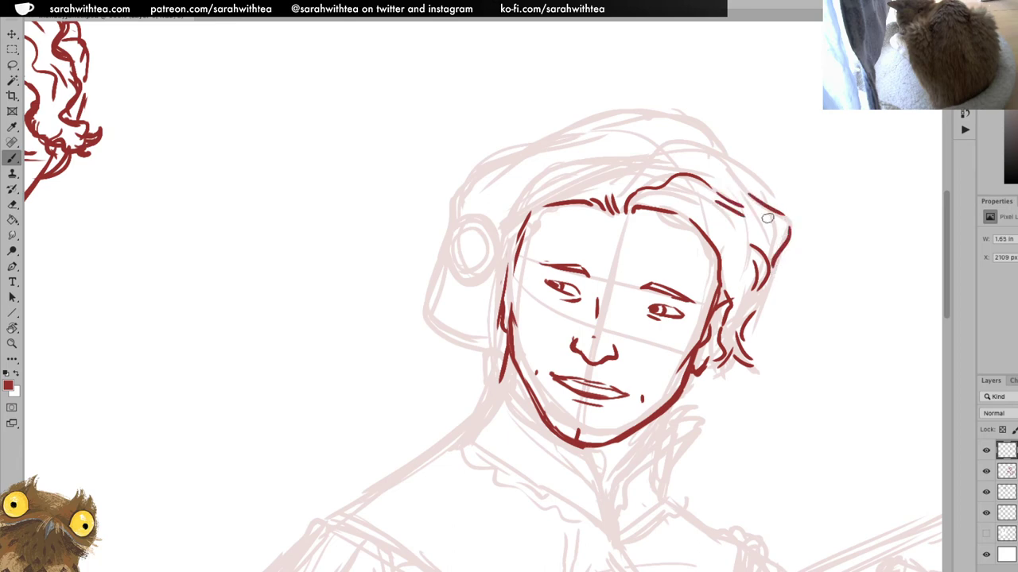
mouse_move(618, 191)
left_mouse_down()
mouse_move(654, 150)
mouse_move(721, 156)
left_mouse_up()
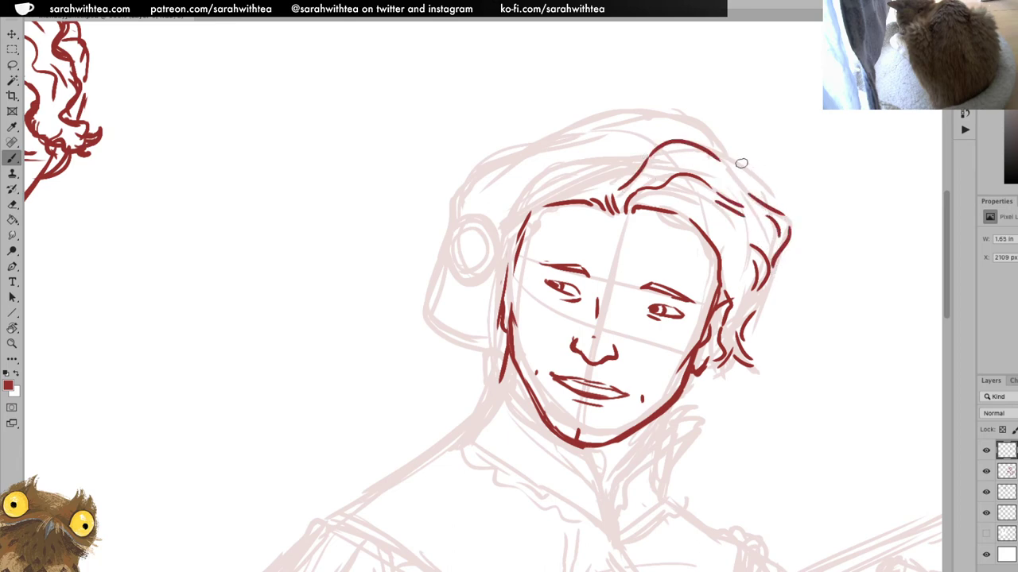
left_click_drag(620, 177, 654, 150)
left_click_drag(731, 161, 764, 183)
Lasso the nose bridge line and shift it slightly toward the cap's ear-flap side
key("z")
left_click(748, 379, "alt")
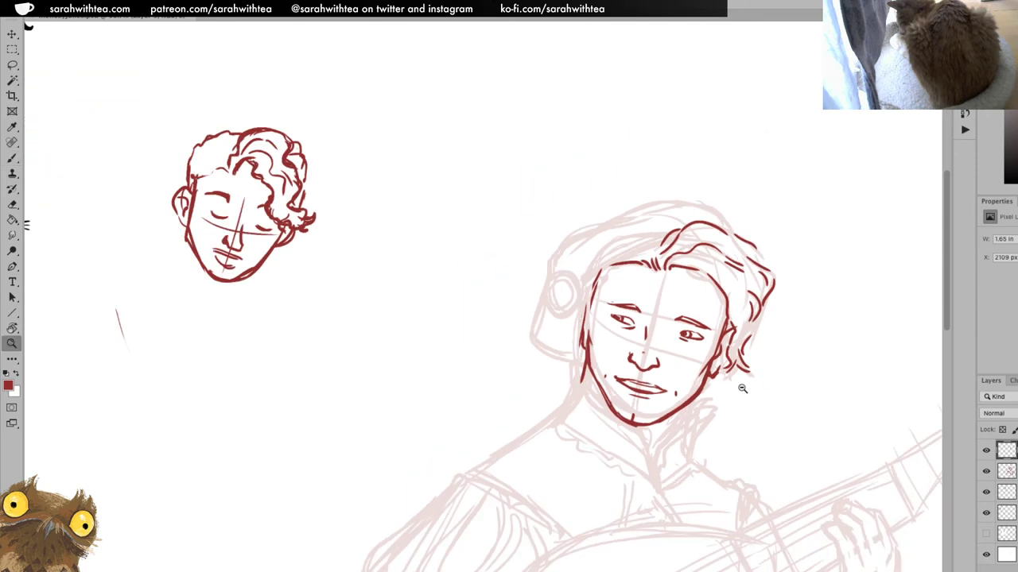
left_click(745, 386, "alt")
left_click(693, 342)
left_click(704, 361)
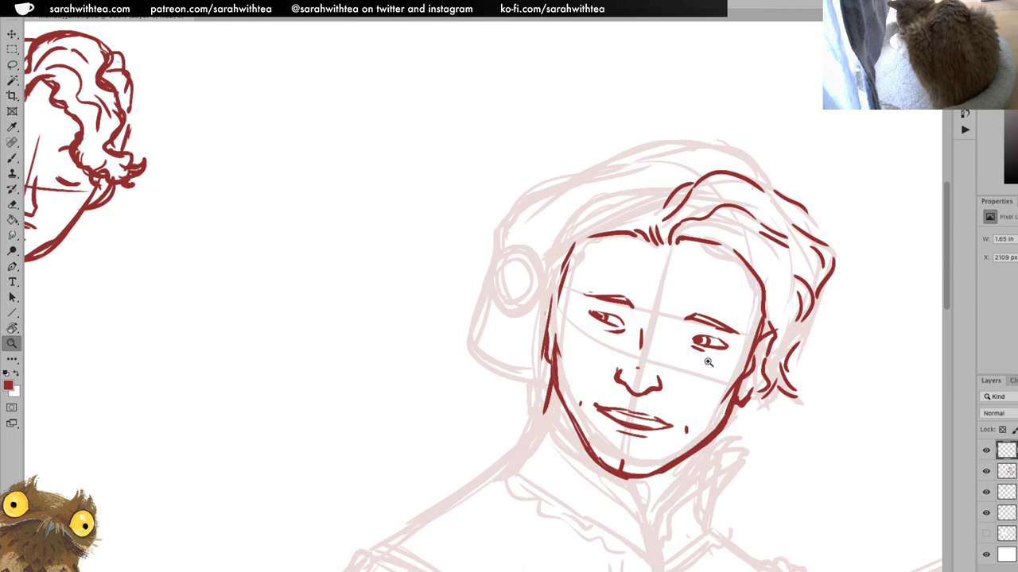
key("l")
left_click_drag(636, 326, 639, 322)
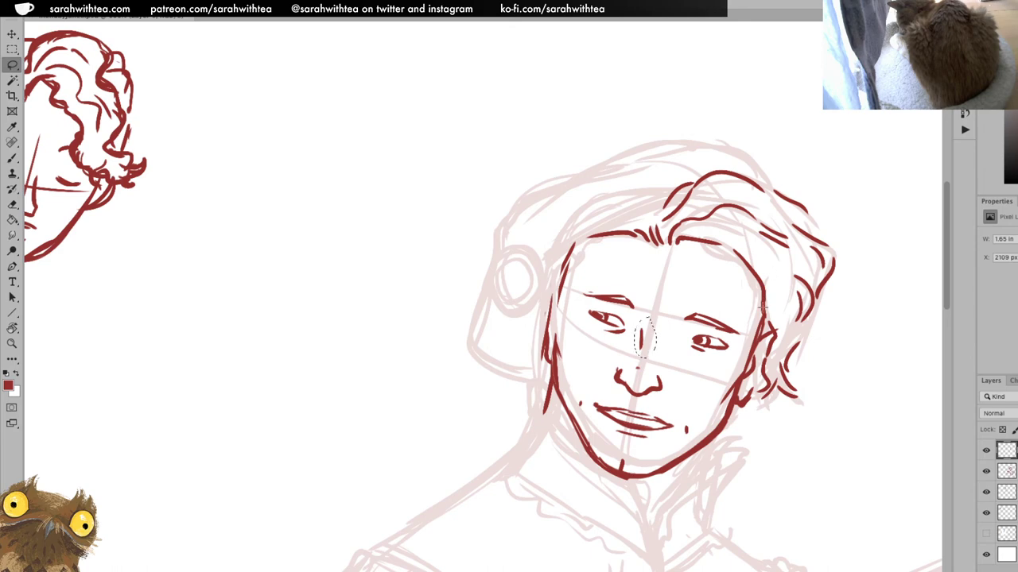
key("v")
mouse_move(643, 285)
left_mouse_down()
mouse_move(577, 313)
mouse_move(612, 302)
mouse_move(638, 277)
mouse_move(591, 274)
left_mouse_up()
Select both eyes and eyebrows and nudge them slightly up and toward the cap's ear-flap side
key("b")
key("l")
left_click_drag(574, 315, 618, 351)
left_click_drag(729, 363, 619, 274)
key("v")
left_click_drag(718, 351, 712, 346)
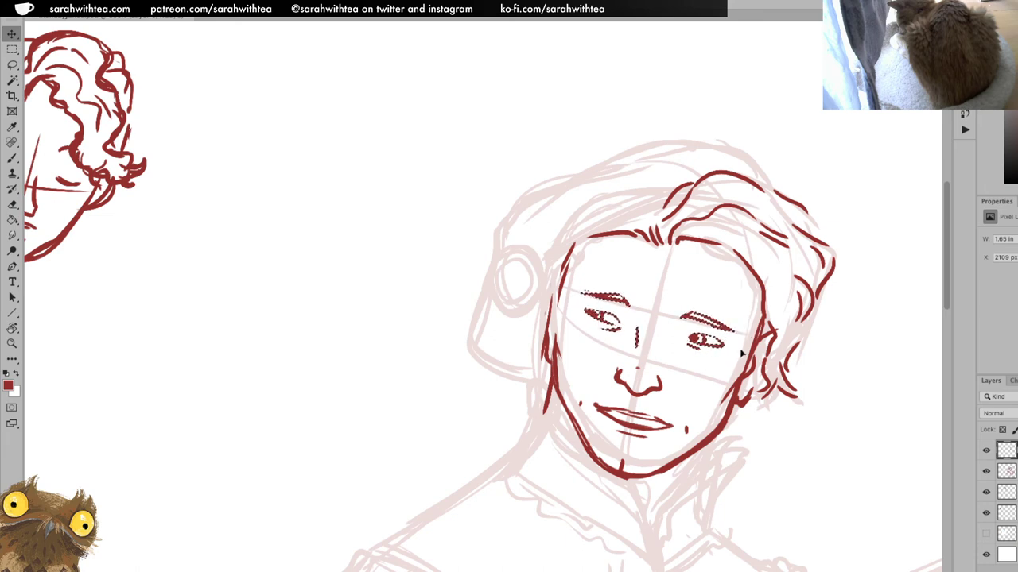
key("ctrl+d")
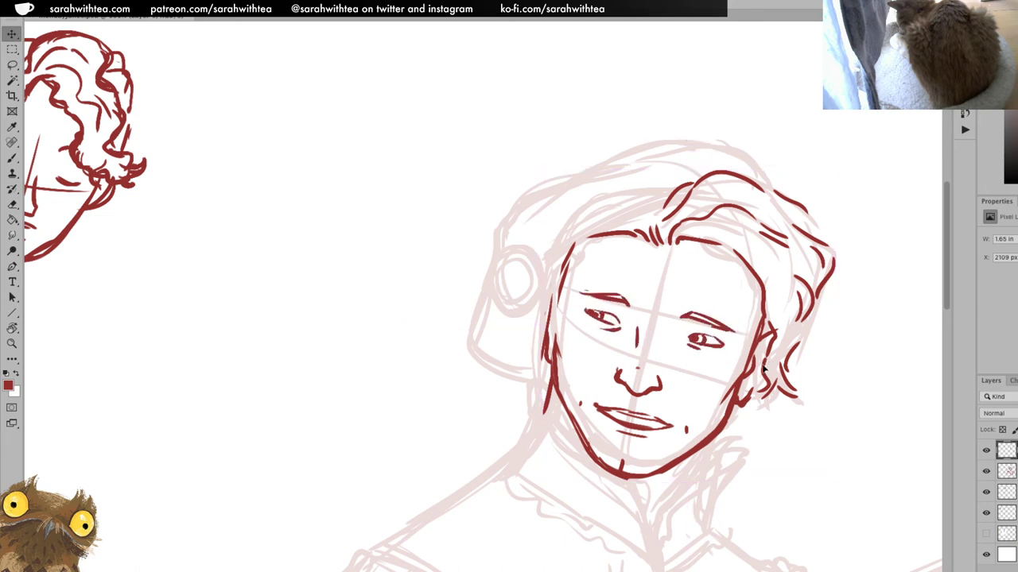
Add inner hair strands and a small curl along the forehead and beside the ear
key("z")
left_click(763, 369, "alt")
left_click(761, 370, "alt")
left_click_drag(720, 363, 638, 345)
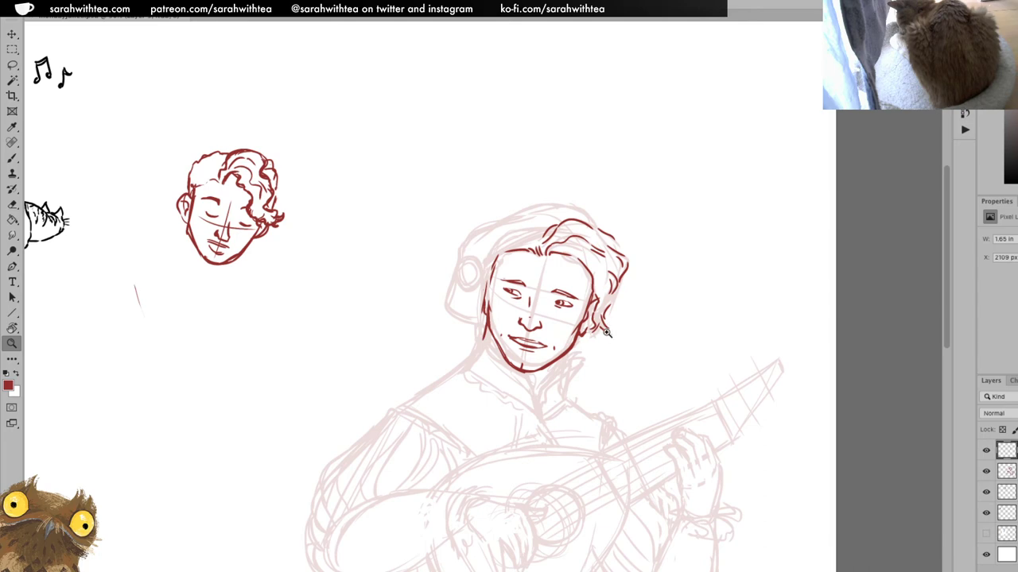
left_click(609, 330)
left_click(610, 335)
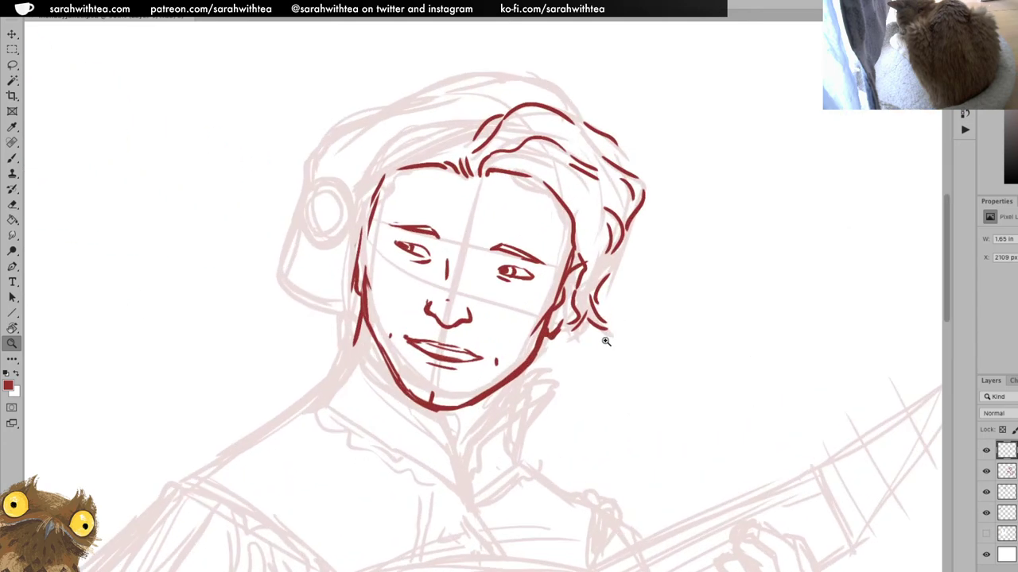
key("b")
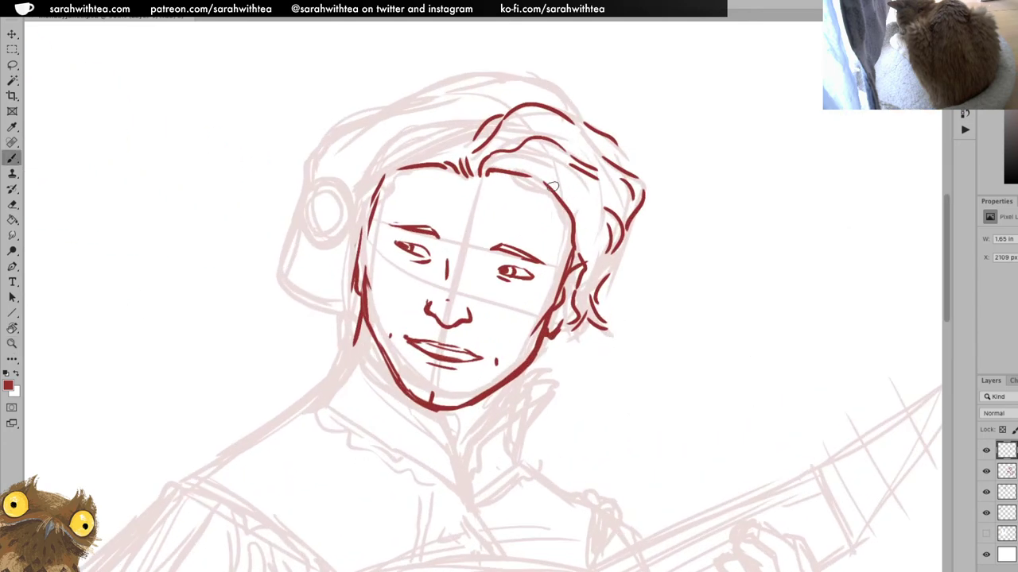
left_click_drag(517, 177, 590, 229)
mouse_move(601, 276)
left_mouse_down()
mouse_move(624, 243)
mouse_move(600, 278)
mouse_move(597, 267)
left_mouse_up()
key("super+z")
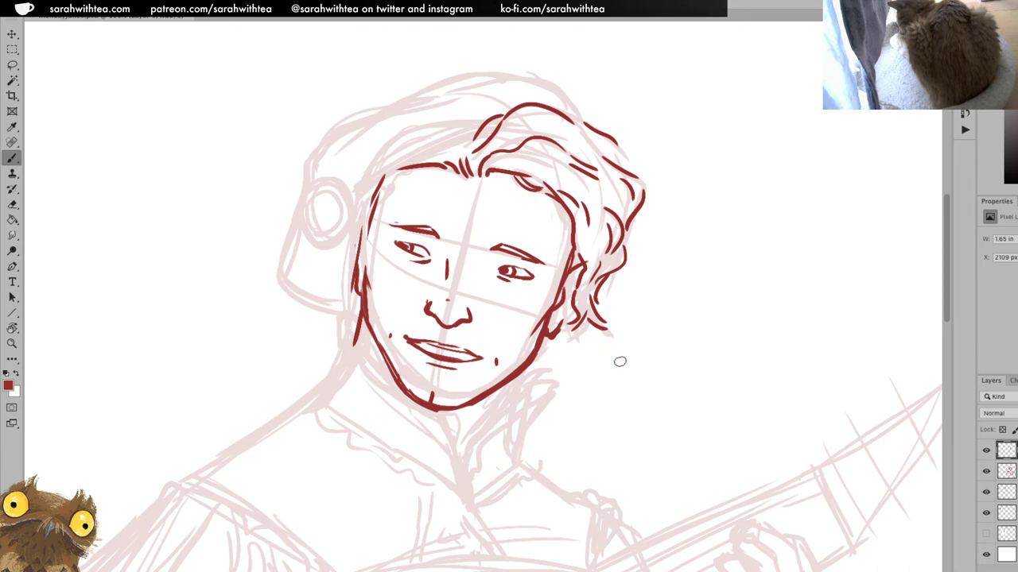
Draw the cap's inner edge above the forehead and beside the temple on the ear-flap side
left_click_drag(359, 198, 476, 132)
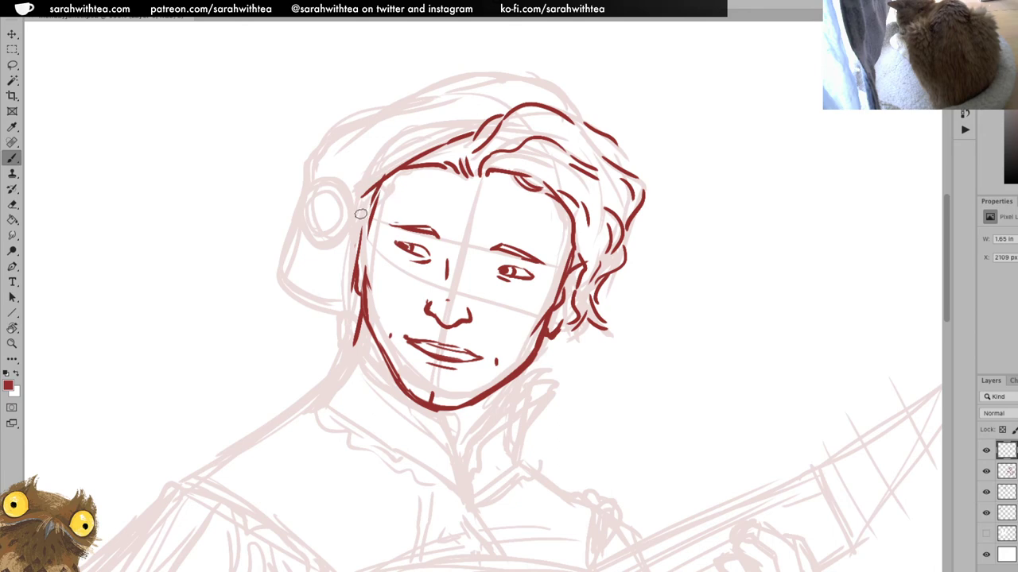
left_click_drag(356, 248, 352, 218)
left_click_drag(354, 211, 357, 200)
Draw the back edge and pointed tip of the standing collar under the cap's ear flap
left_click_drag(627, 286, 729, 317)
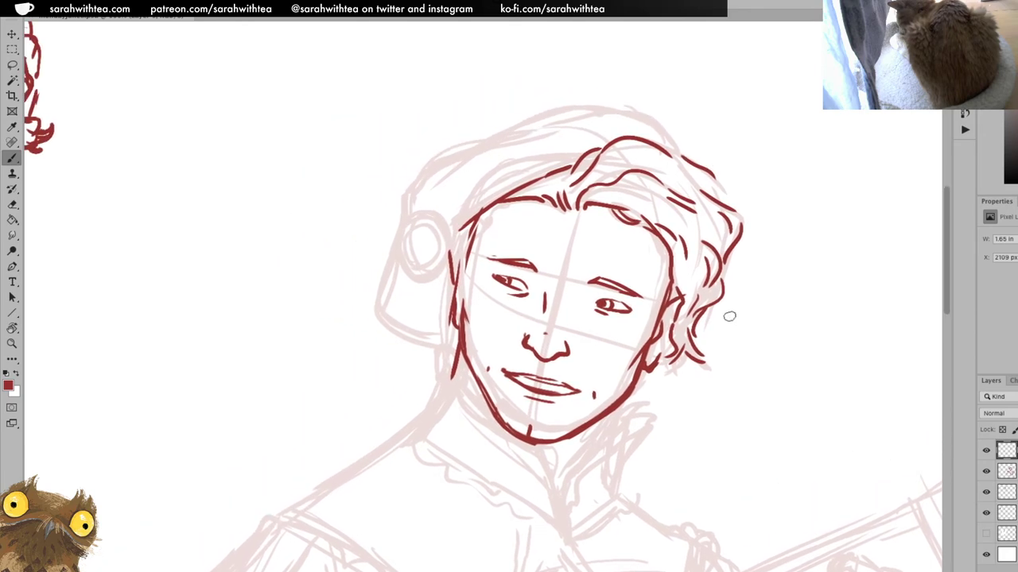
mouse_move(426, 420)
left_mouse_down()
mouse_move(433, 357)
mouse_move(448, 365)
left_mouse_up()
left_click_drag(451, 377, 467, 390)
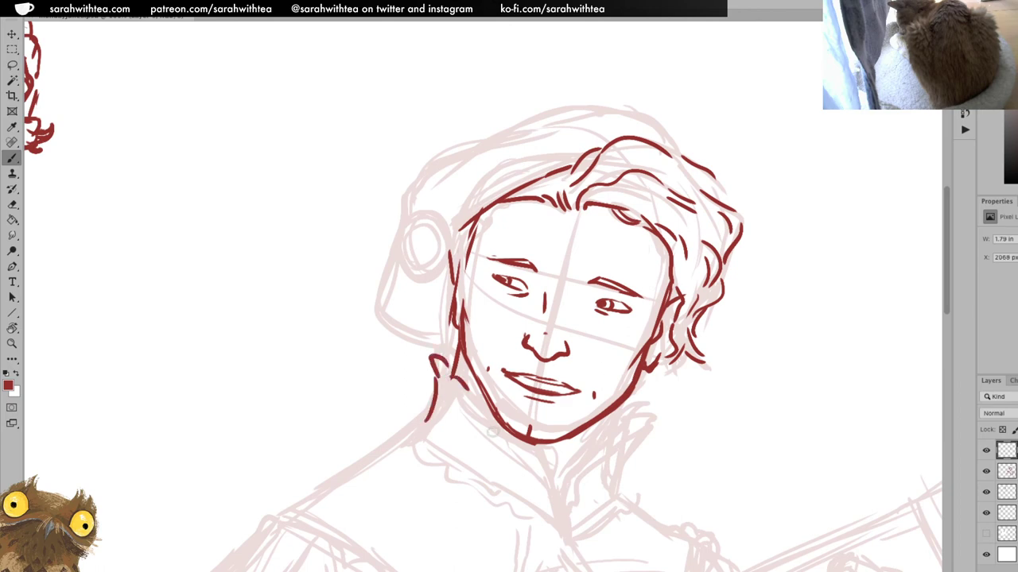
Outline the cap from the ear flap over the crown to the hair, and draw the round disc on its ear flap
mouse_move(449, 347)
left_mouse_down()
mouse_move(402, 343)
mouse_move(376, 311)
mouse_move(402, 195)
mouse_move(432, 164)
mouse_move(557, 113)
mouse_move(547, 111)
mouse_move(633, 112)
mouse_move(669, 149)
left_mouse_up()
mouse_move(430, 275)
left_mouse_down()
mouse_move(424, 220)
mouse_move(438, 279)
left_mouse_up()
key("ctrl+z")
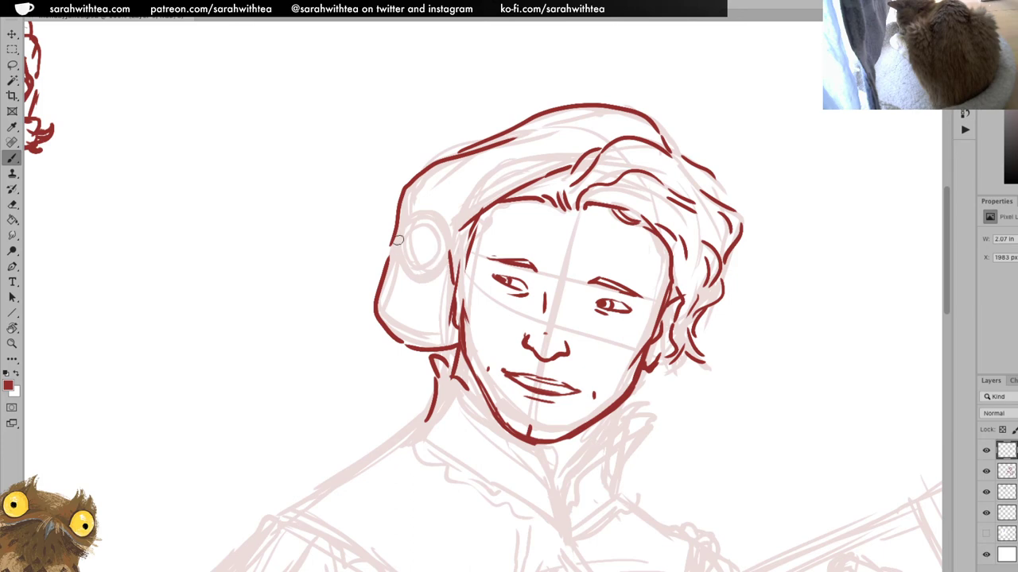
mouse_move(400, 241)
left_mouse_down()
mouse_move(413, 216)
mouse_move(438, 220)
mouse_move(458, 252)
left_mouse_up()
Examine the redrawn head against the whole figure and then up close
key("z")
left_click(706, 386, "alt")
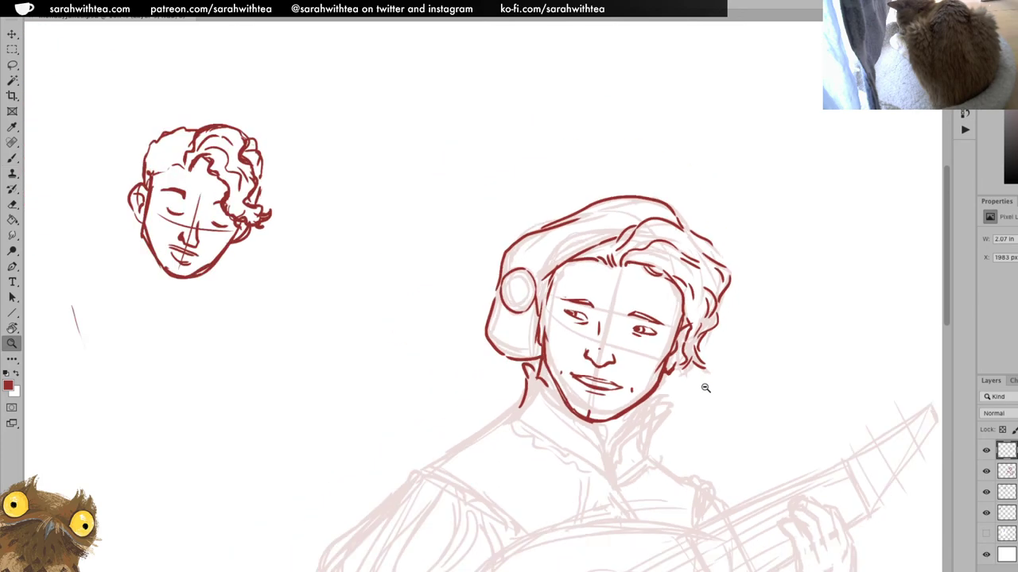
left_click(708, 392, "alt")
left_click(712, 400, "alt")
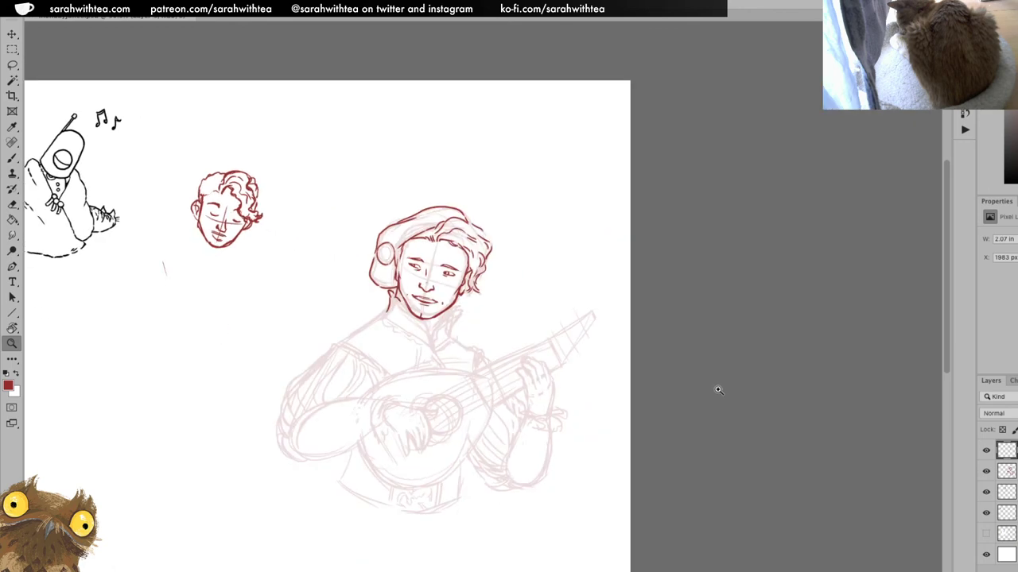
left_click(488, 273)
left_click(501, 282)
left_click(477, 282)
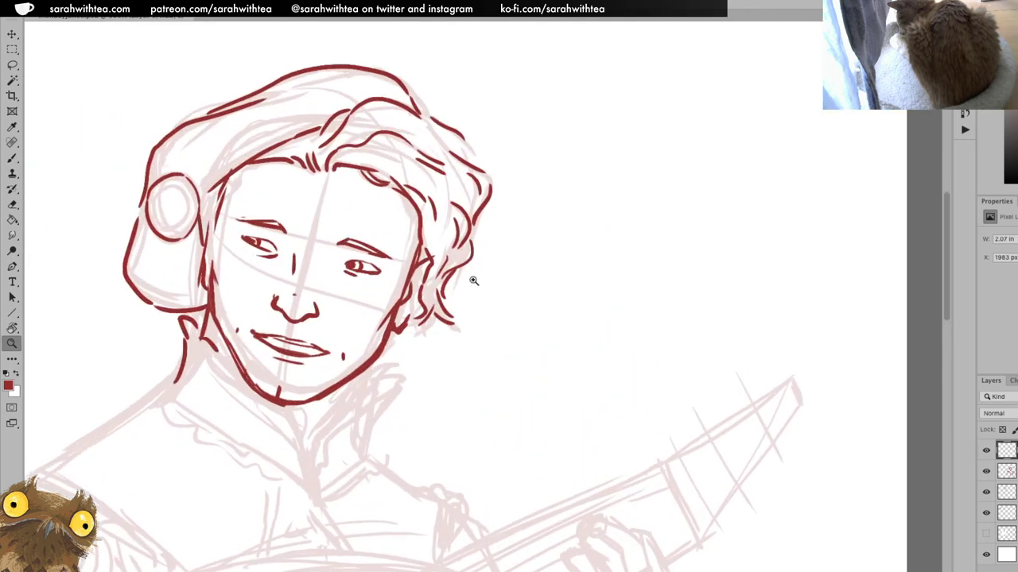
key("b")
left_click_drag(424, 226, 426, 249)
left_click_drag(419, 296, 438, 309)
key("super+z")
key("super+z")
mouse_move(450, 275)
left_mouse_down()
mouse_move(561, 263)
mouse_move(575, 276)
left_mouse_up()
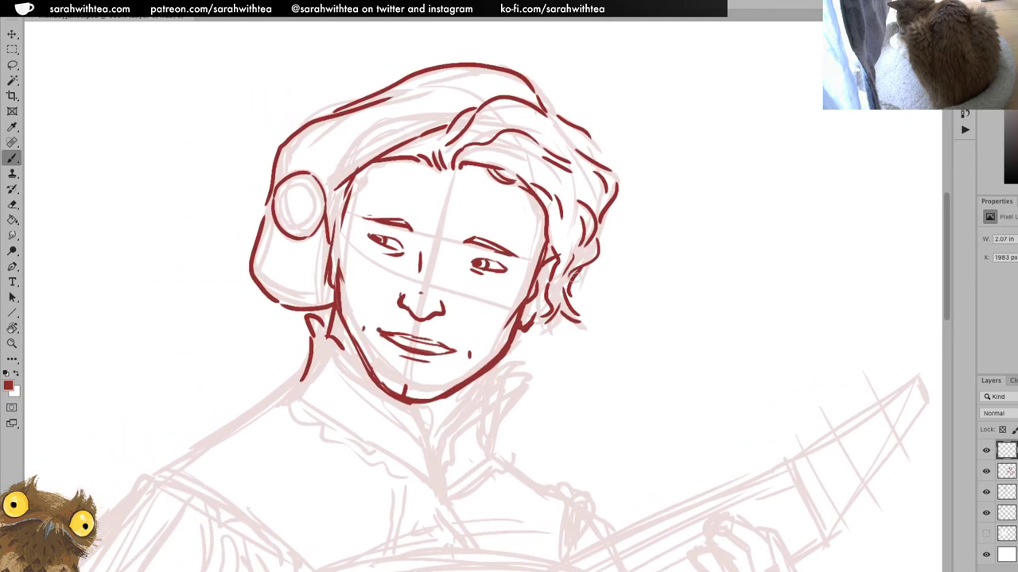
Draw the ruffled far side of the open collar from under the chin down to its point at the throat
key("z")
left_click(572, 293, "alt")
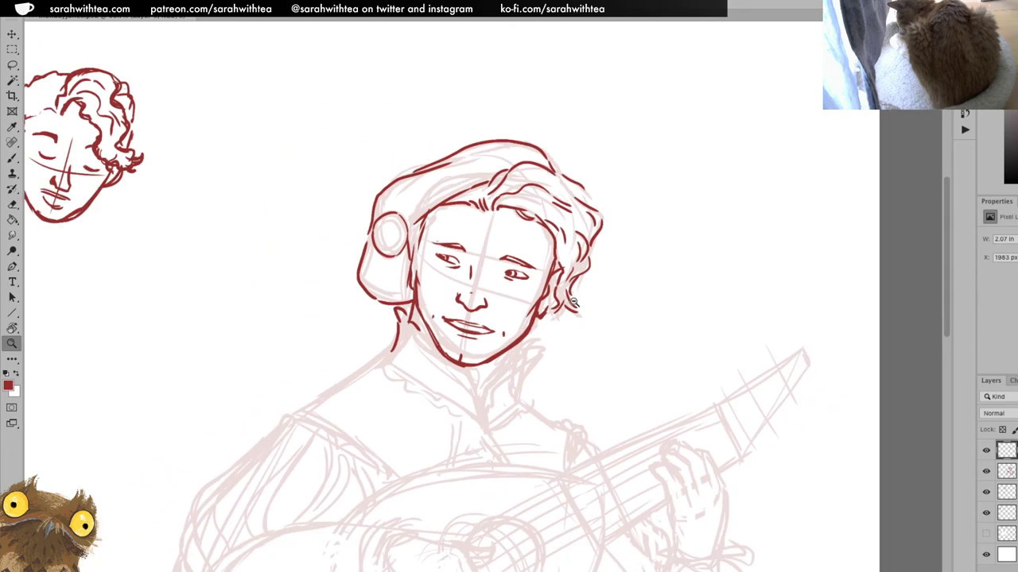
left_click(573, 302, "alt")
left_click(583, 310, "alt")
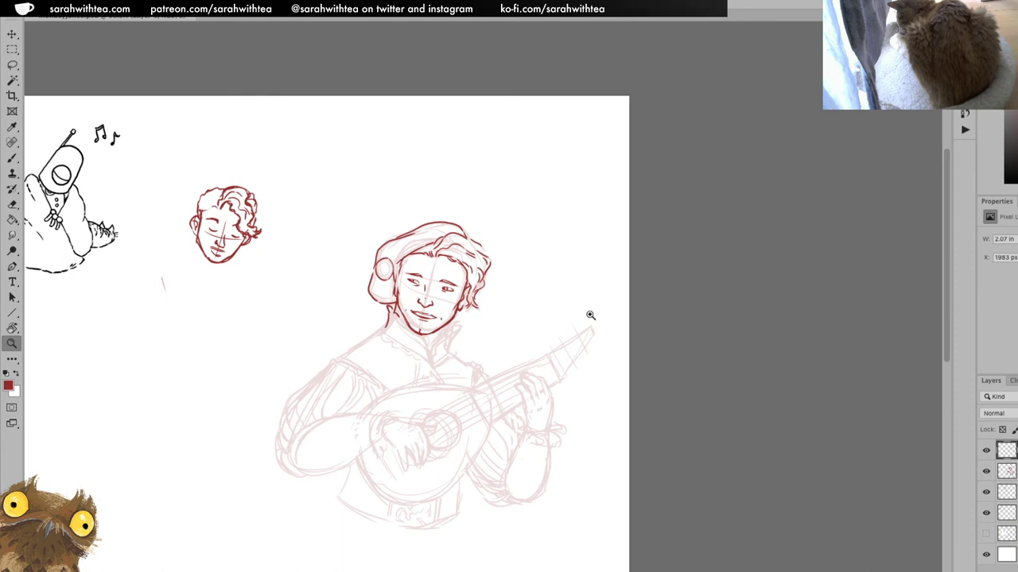
left_click(485, 309)
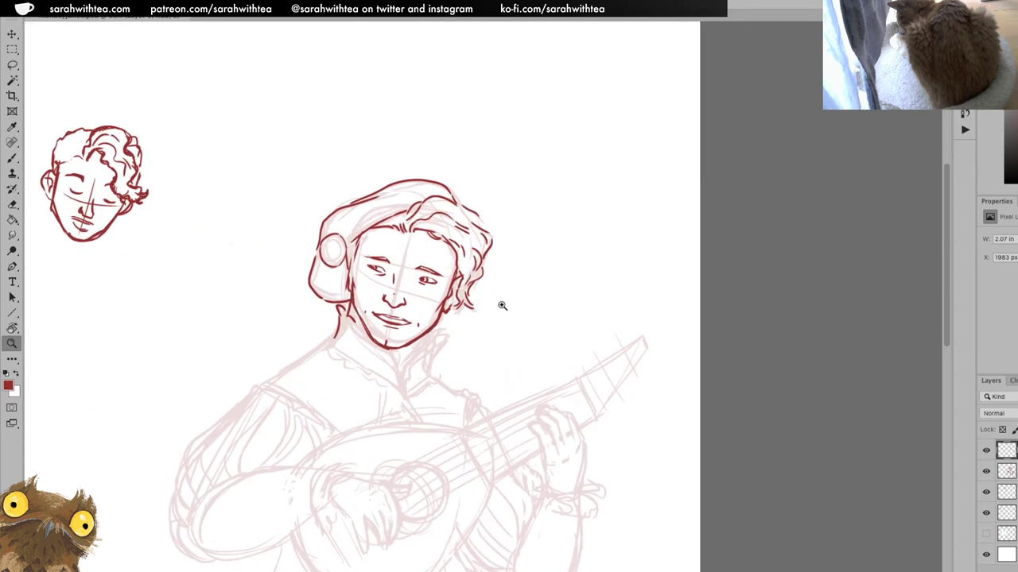
key("b")
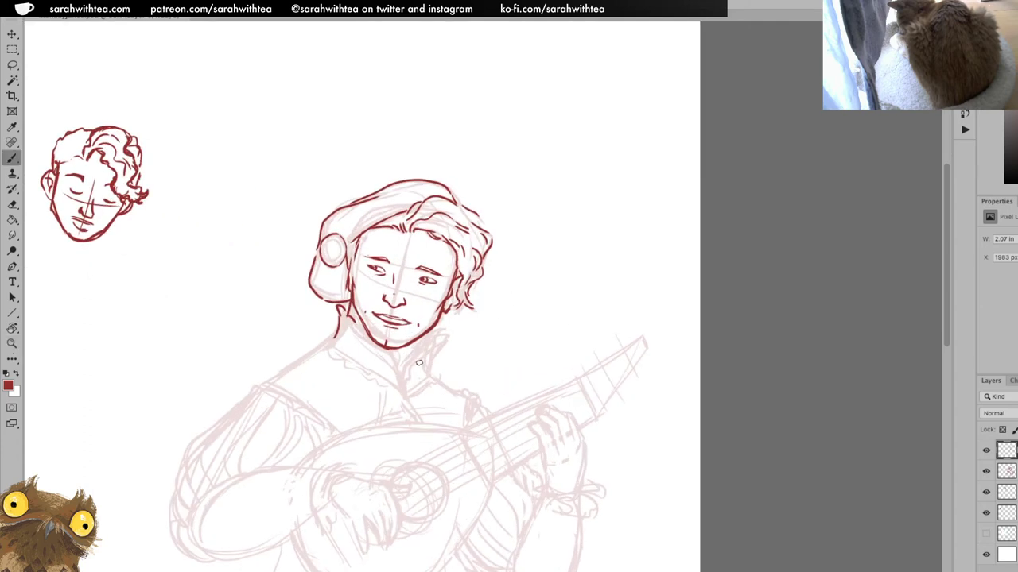
left_click_drag(393, 364, 402, 373)
left_click_drag(403, 375, 412, 355)
left_click_drag(406, 401, 423, 390)
left_click_drag(440, 370, 441, 379)
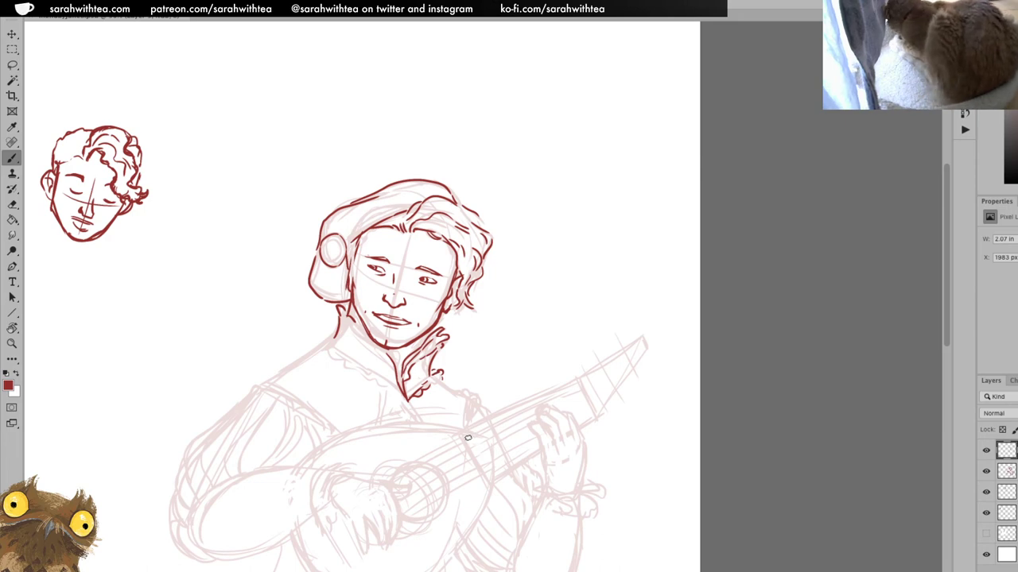
Draw the collar's inner edge from the ear-flap side of the neck down under the chin to the throat
key("z")
left_click(477, 342)
left_click_drag(475, 354, 570, 354)
key("b")
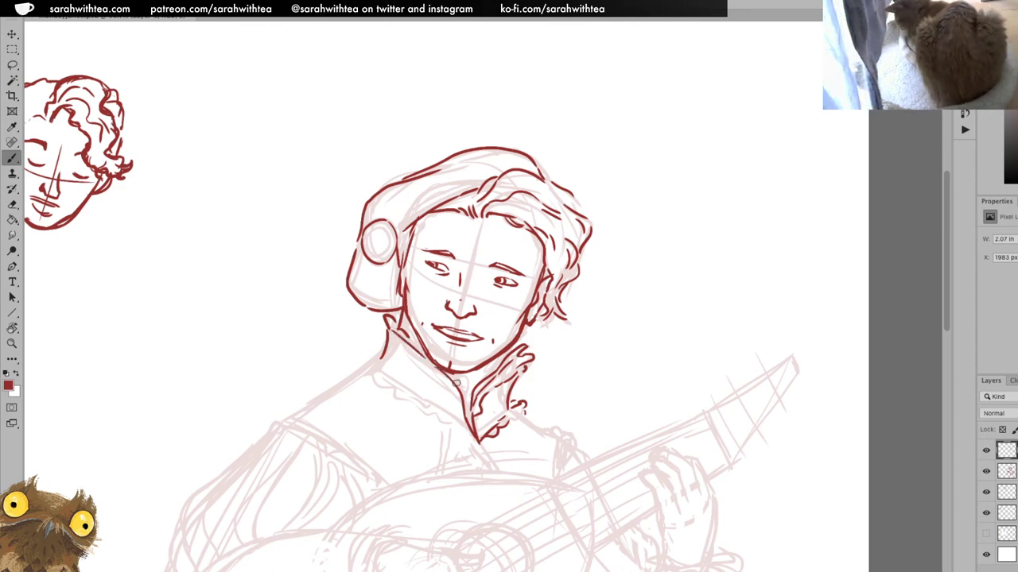
left_click_drag(450, 374, 468, 405)
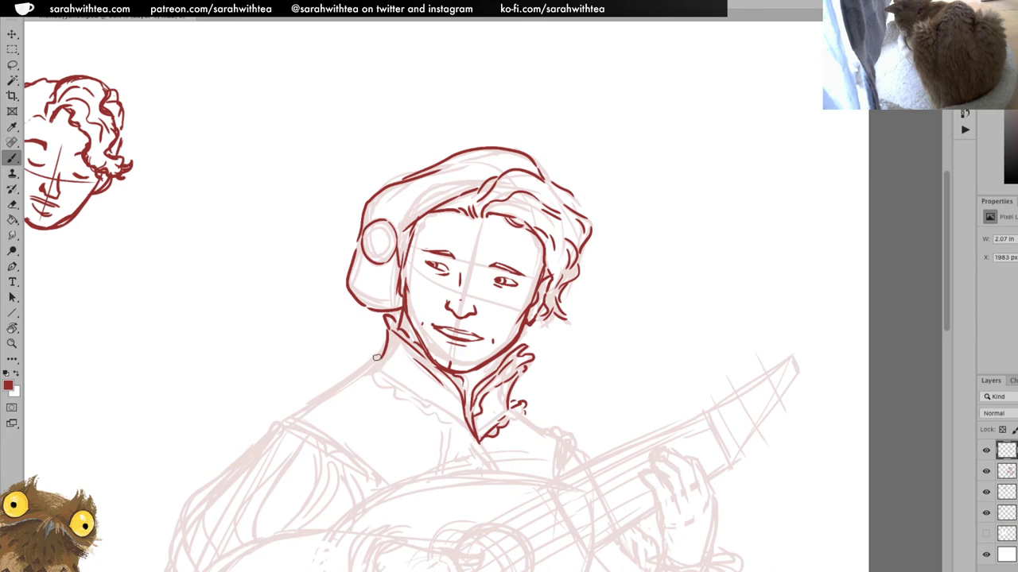
Draw the shoulder line on the ear-flap side and the frilled neckline seam running down to the collar point
left_click_drag(288, 417, 347, 381)
left_click_drag(323, 392, 378, 361)
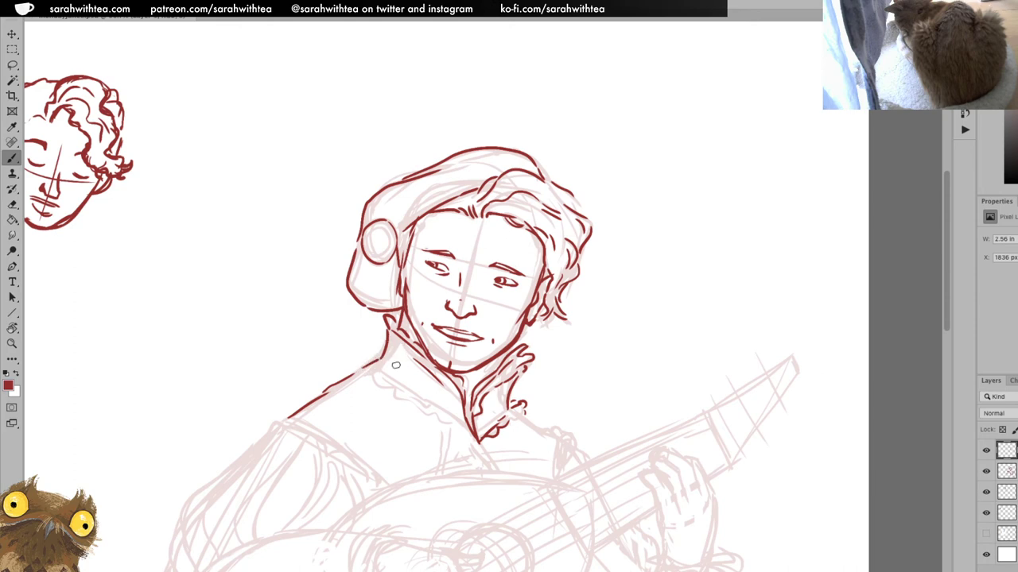
left_click_drag(372, 367, 476, 436)
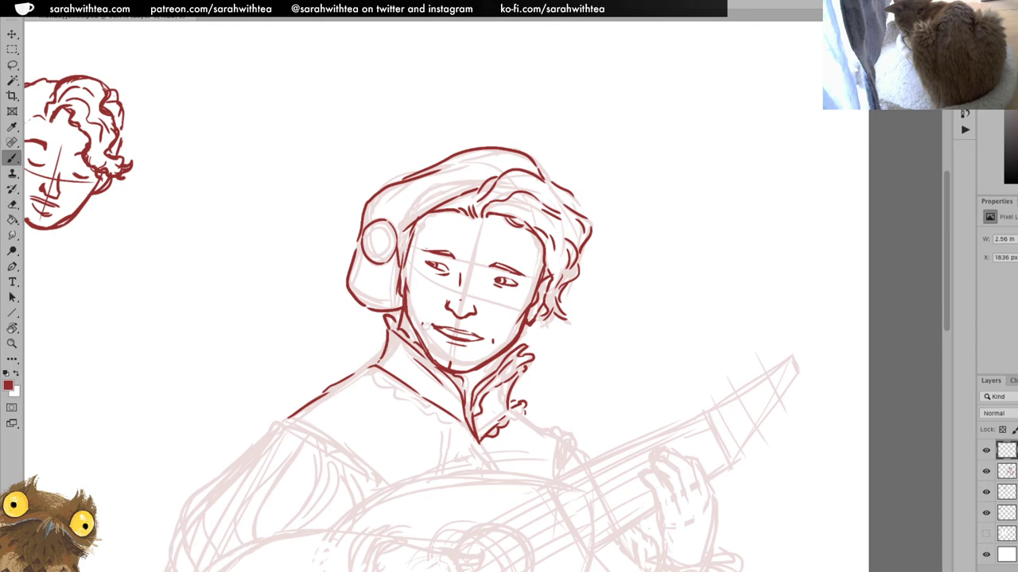
left_click_drag(362, 367, 445, 417)
Draw the doublet's front opening below the collar point and the far shoulder with its ruffled sleeve edge
left_click_drag(480, 445, 498, 470)
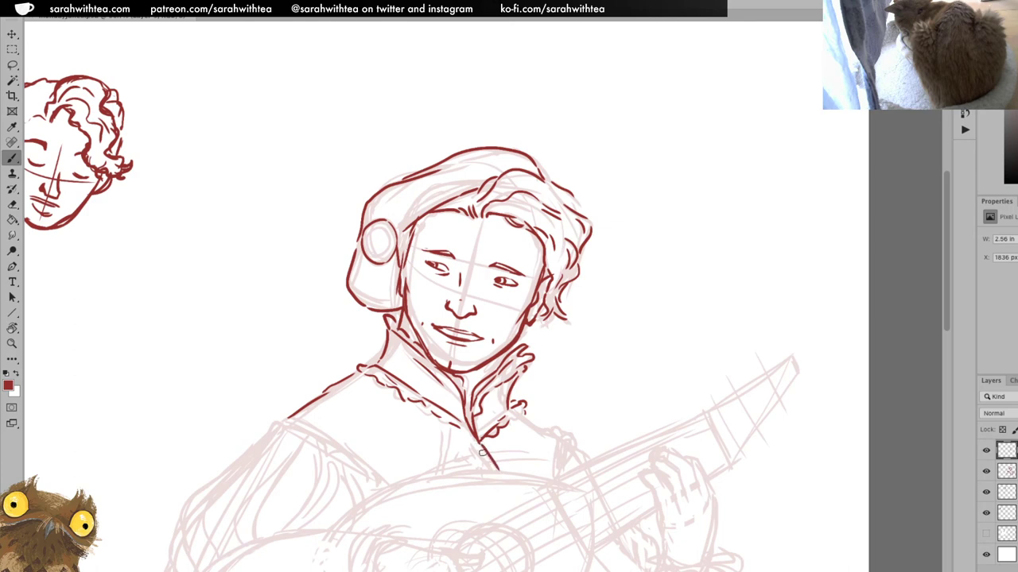
mouse_move(512, 419)
left_mouse_down()
mouse_move(558, 446)
mouse_move(554, 426)
mouse_move(574, 444)
mouse_move(560, 472)
left_mouse_up()
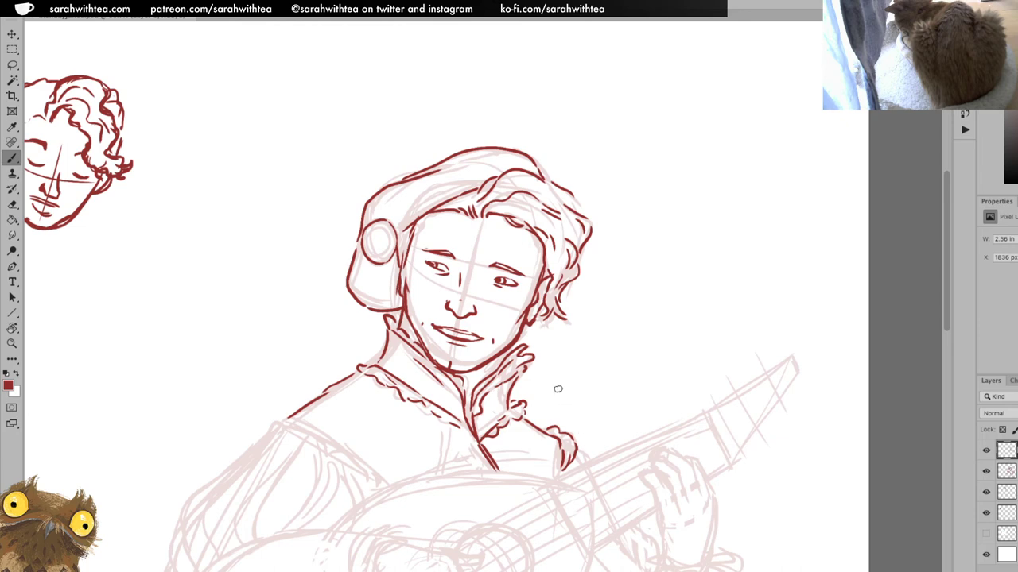
key("v")
left_click_drag(469, 381, 243, 398)
key("ctrl+z")
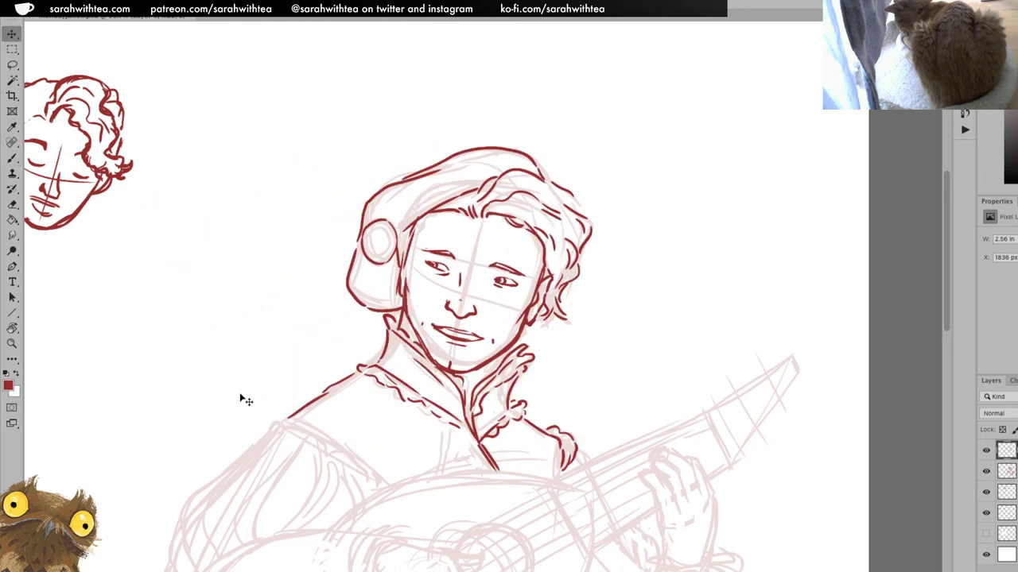
left_click_drag(488, 364, 692, 292)
key("ctrl+z")
Refine the mouth with small strokes along the middle of the lips and at the corner on the hair side
scroll(453, 439, "down", 5)
key("b")
key("z")
left_click_drag(731, 288, 716, 366)
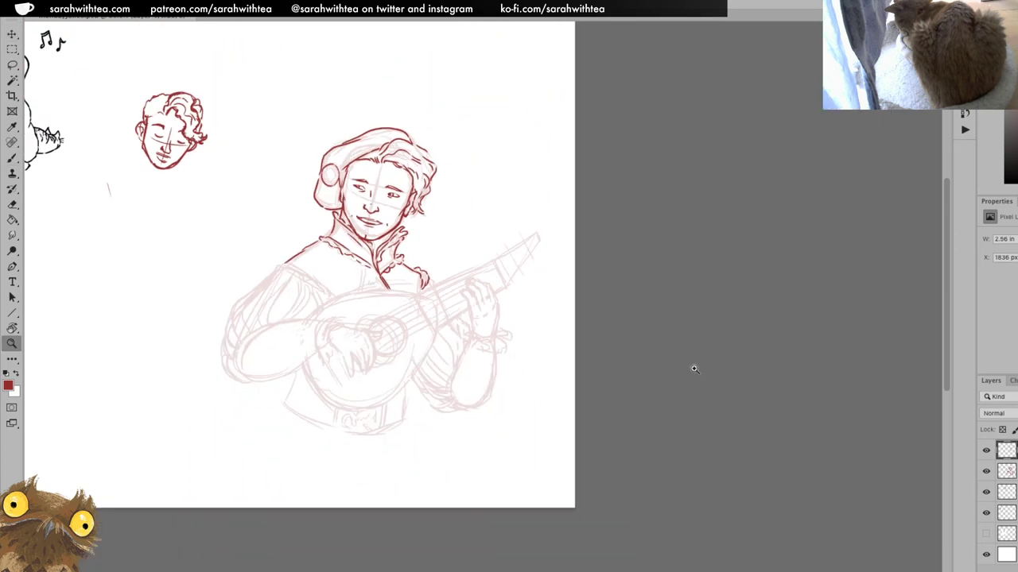
left_click_drag(437, 273, 443, 293)
left_click_drag(436, 328, 671, 424)
left_click(587, 280)
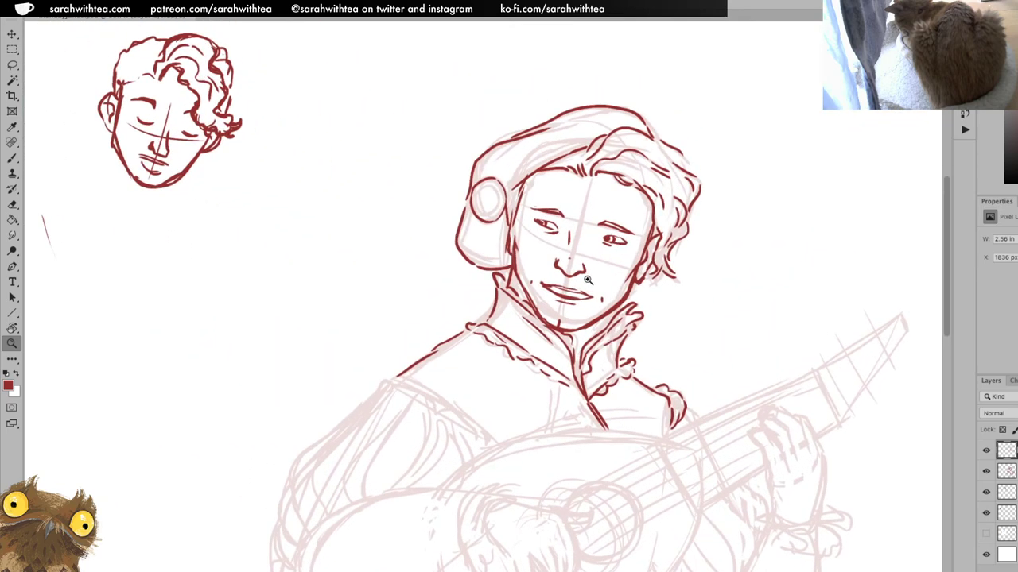
left_click(589, 280)
key("b")
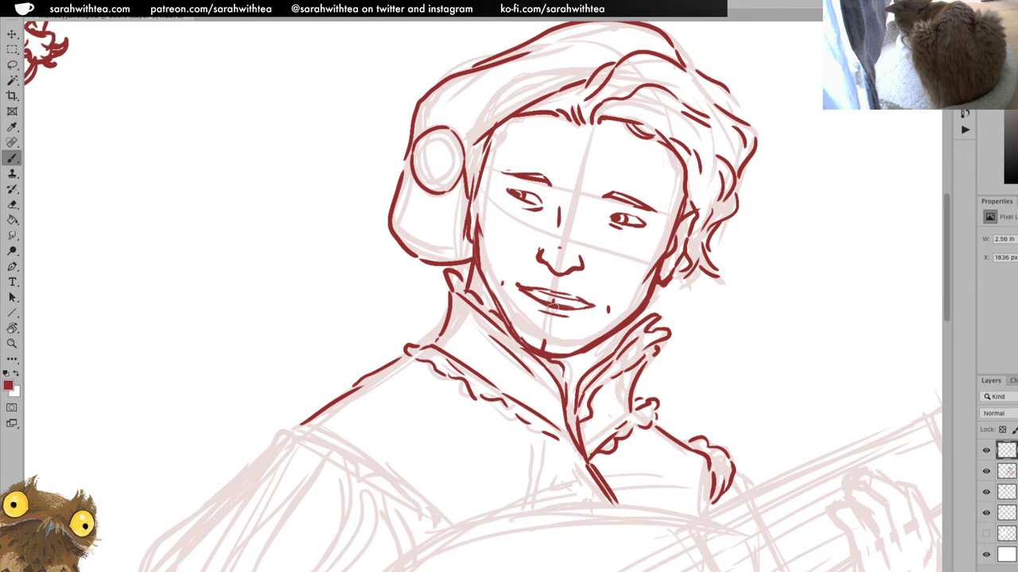
key("z")
left_click(561, 272)
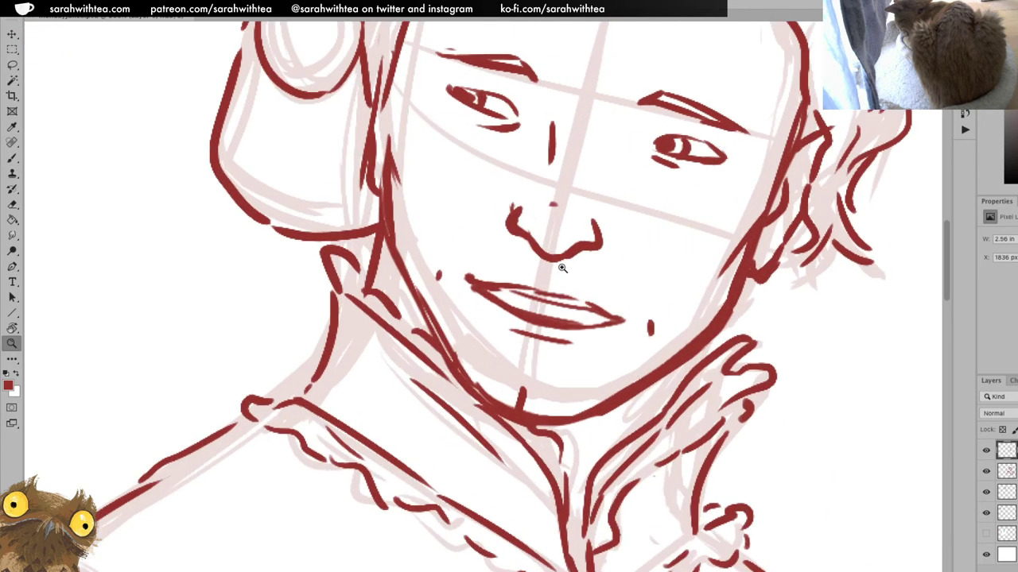
key("b")
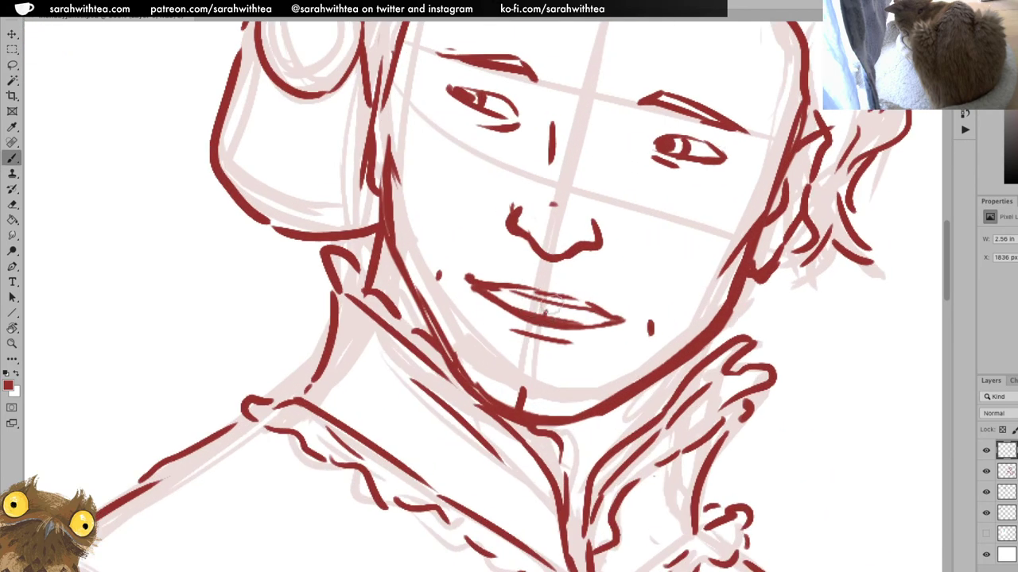
left_click_drag(546, 310, 525, 314)
left_click_drag(612, 317, 606, 321)
Draw the two short seam lines on the chest beside the front opening, just above the lute body
key("z")
left_click(670, 359, "alt")
left_click(671, 359, "alt")
left_click(676, 385, "alt")
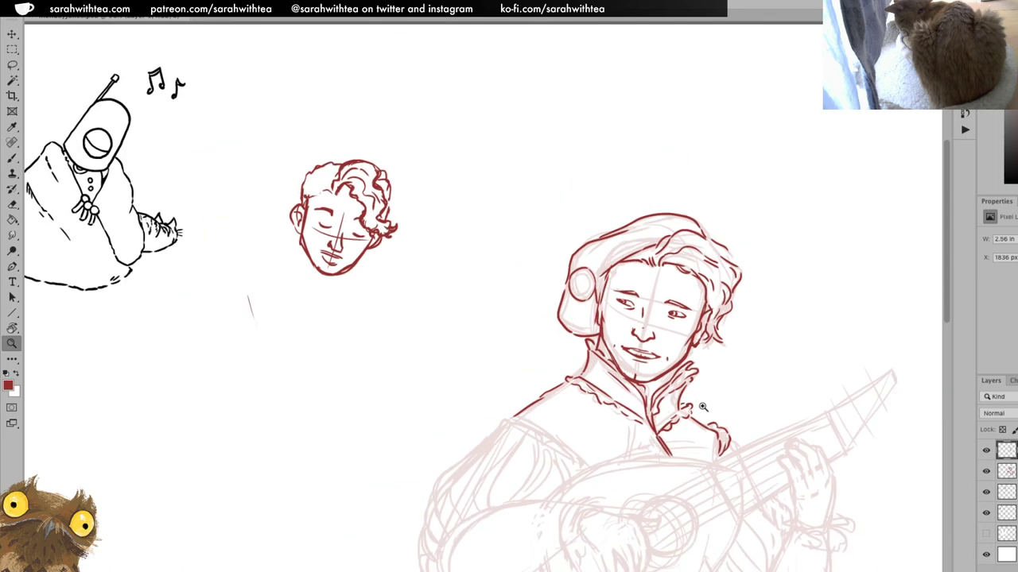
scroll(693, 416, "down", 5)
scroll(694, 416, "right", 5)
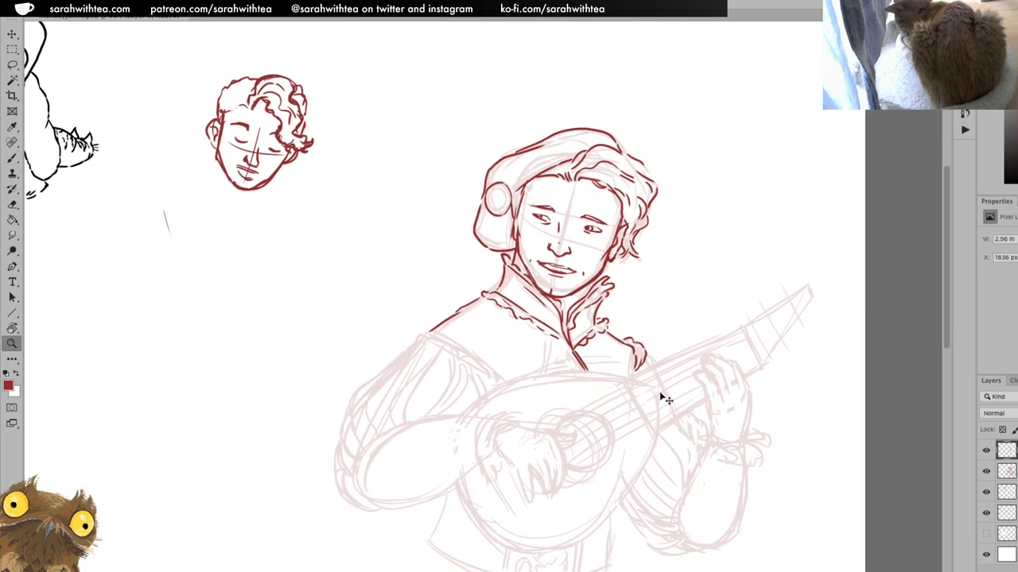
left_click(506, 381)
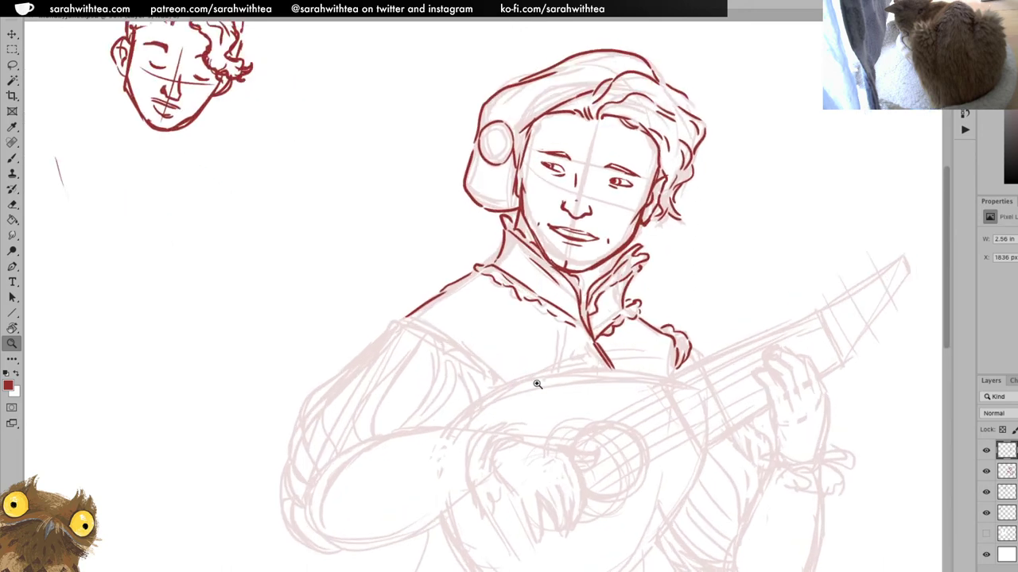
key("b")
left_click_drag(555, 372, 561, 333)
key("ctrl+z")
left_click_drag(554, 371, 564, 334)
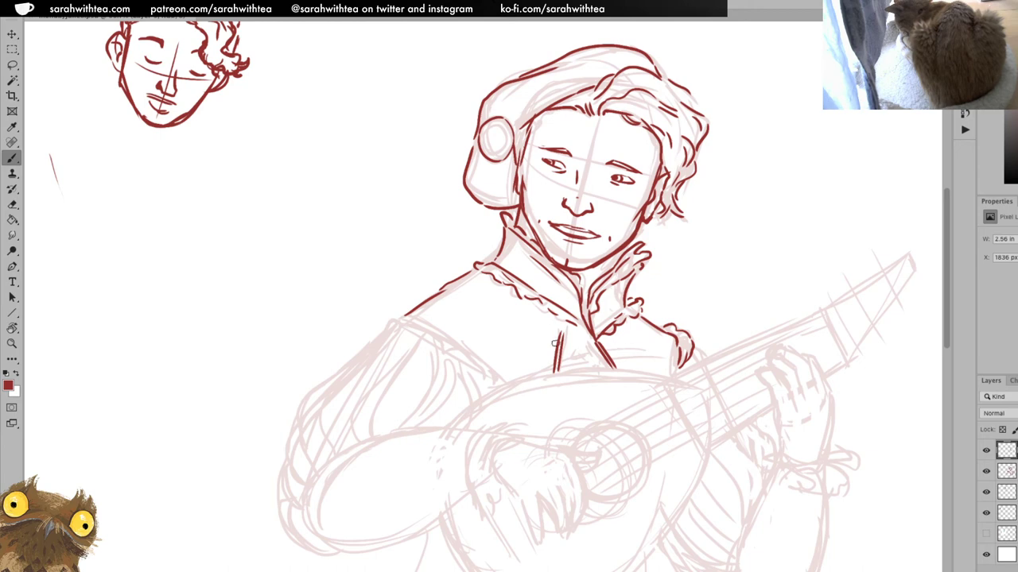
Draw the frilled sleeve seam from the shoulder down to the lute and start the upper arm's outer line
left_click_drag(390, 318, 481, 350)
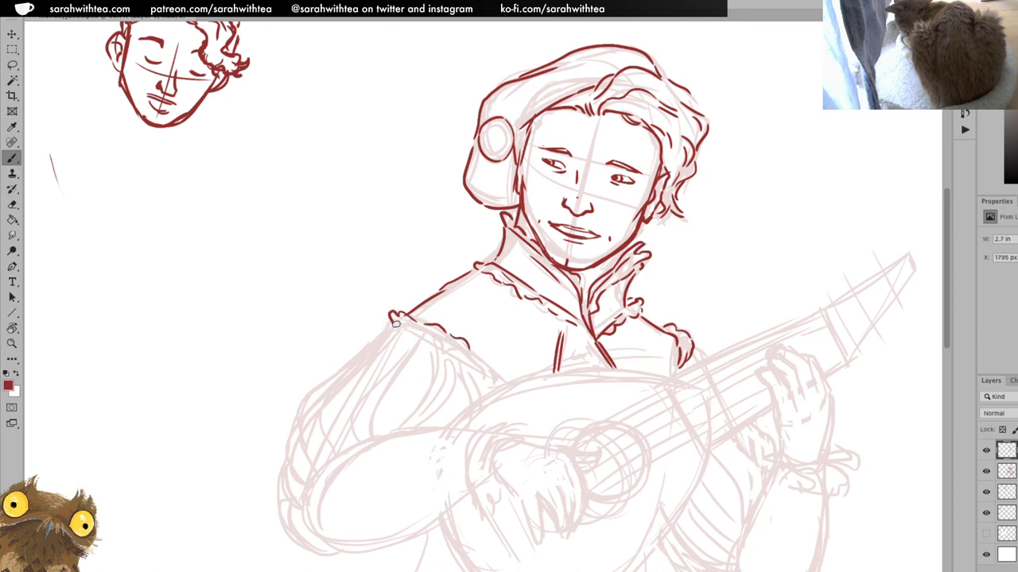
left_click_drag(388, 319, 363, 352)
mouse_move(400, 324)
left_mouse_down()
mouse_move(464, 349)
mouse_move(497, 380)
mouse_move(476, 354)
mouse_move(511, 386)
left_mouse_up()
mouse_move(677, 365)
left_mouse_down()
mouse_move(685, 394)
mouse_move(681, 362)
left_mouse_up()
key("ctrl+z")
Draw the puffed sleeve's outer contour down to the elbow, with the curved folds along that outer edge
scroll(699, 403, "down", 3)
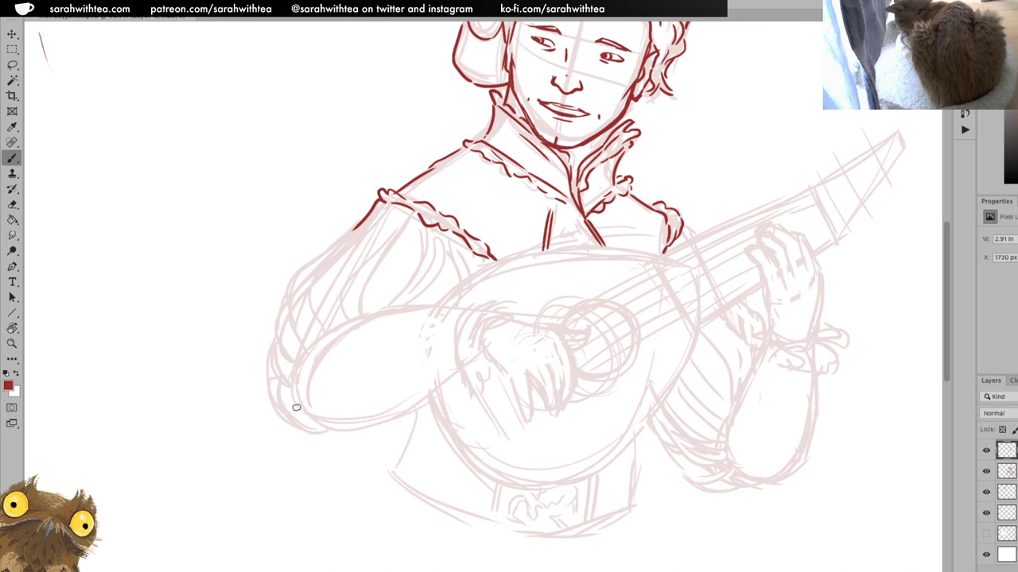
mouse_move(289, 388)
left_mouse_down()
mouse_move(274, 332)
mouse_move(290, 385)
mouse_move(276, 325)
mouse_move(288, 300)
left_mouse_up()
mouse_move(307, 352)
left_mouse_down()
mouse_move(292, 322)
mouse_move(287, 297)
left_mouse_up()
mouse_move(309, 350)
left_mouse_down()
mouse_move(293, 281)
mouse_move(357, 227)
left_mouse_up()
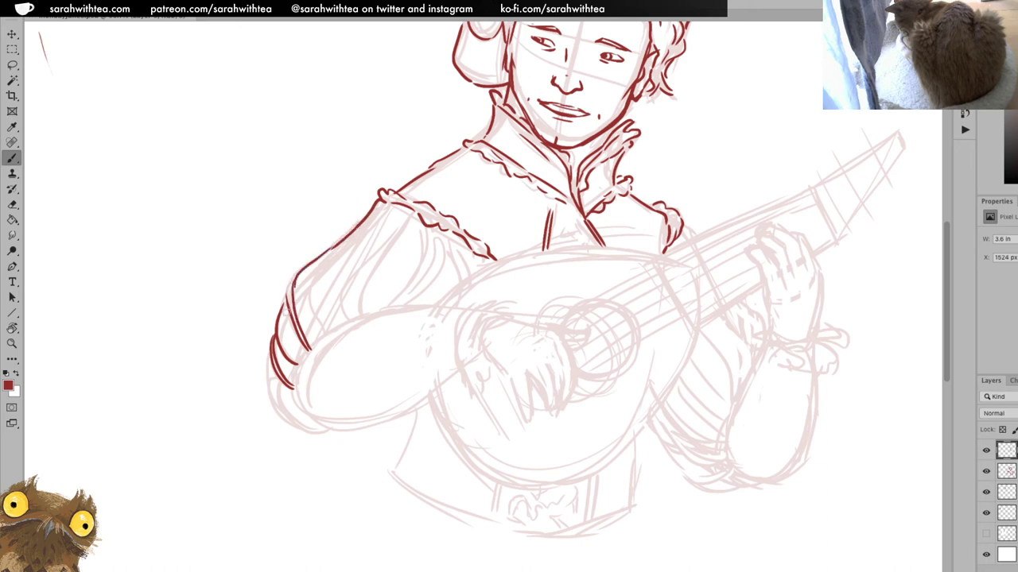
left_click_drag(292, 280, 332, 248)
Fill the puffed sleeve with long curved pleat lines from the frilled seam down to the forearm and lute
mouse_move(323, 336)
left_mouse_down()
mouse_move(311, 264)
mouse_move(377, 214)
left_mouse_up()
mouse_move(348, 319)
left_mouse_down()
mouse_move(367, 240)
mouse_move(387, 255)
mouse_move(366, 310)
mouse_move(408, 216)
left_mouse_up()
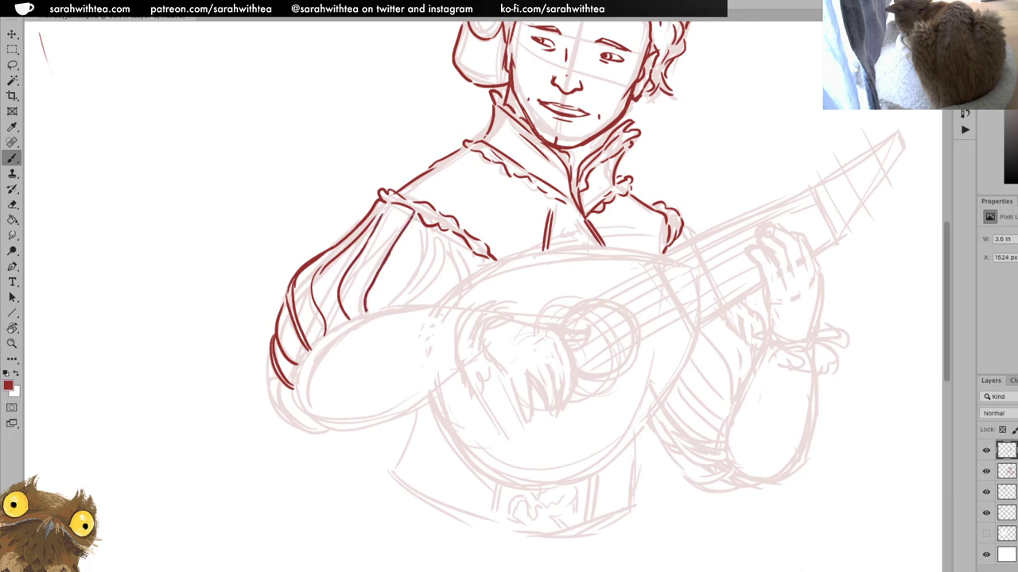
mouse_move(387, 306)
left_mouse_down()
mouse_move(430, 219)
mouse_move(411, 308)
mouse_move(448, 241)
mouse_move(450, 260)
mouse_move(426, 293)
left_mouse_up()
left_click_drag(451, 247, 448, 291)
left_click_drag(468, 252, 467, 275)
Close the bottom of the puffed sleeve around the elbow with curved pleats and a lower edge line
mouse_move(266, 361)
left_mouse_down()
mouse_move(317, 426)
mouse_move(281, 370)
mouse_move(308, 419)
mouse_move(296, 380)
left_mouse_up()
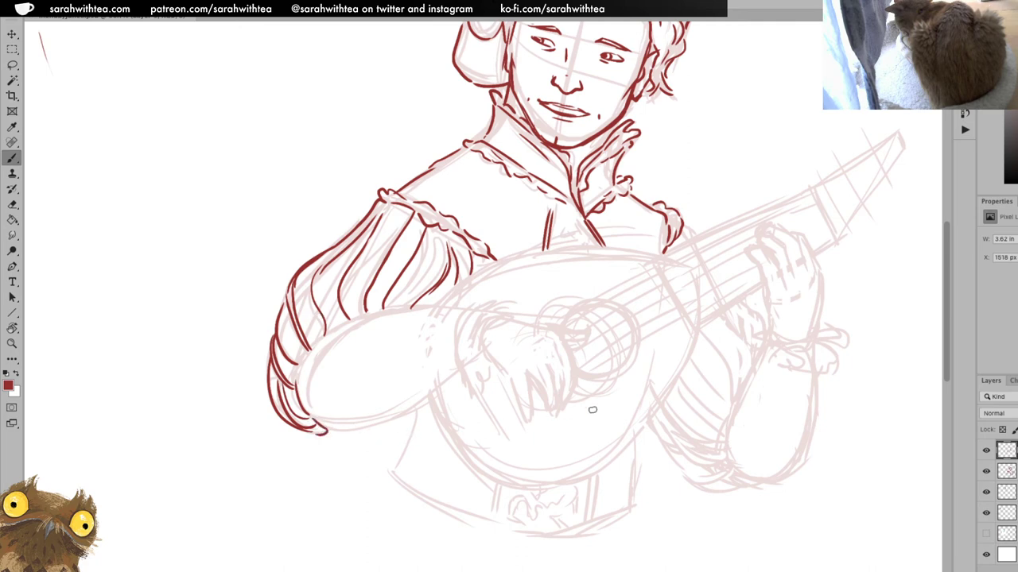
left_click_drag(319, 433, 330, 430)
key("z")
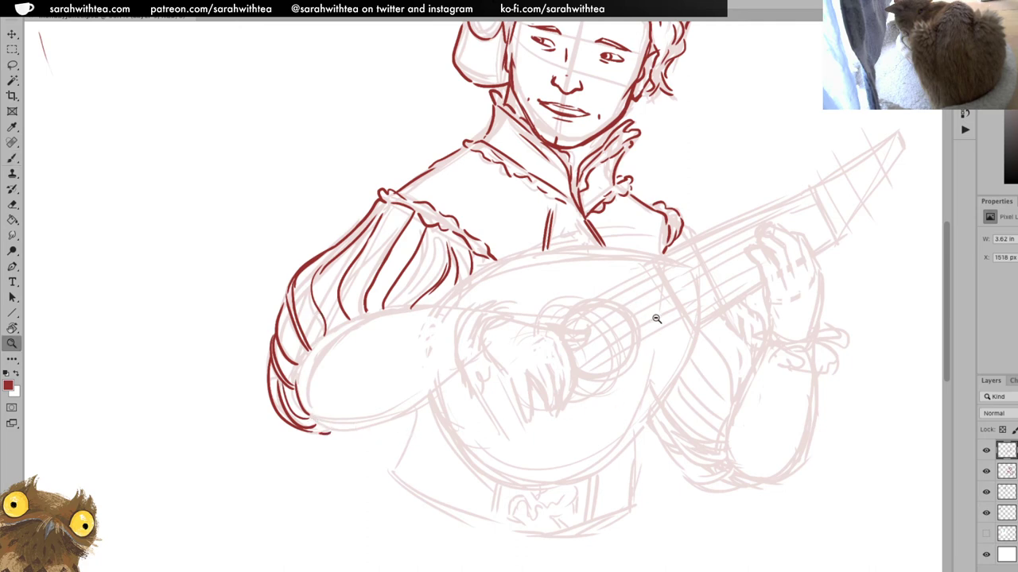
Draw the fretting arm's upper sleeve edge below the lute neck and the lower curved pleats of its puffed sleeve around the elbow
left_click(653, 334, "alt")
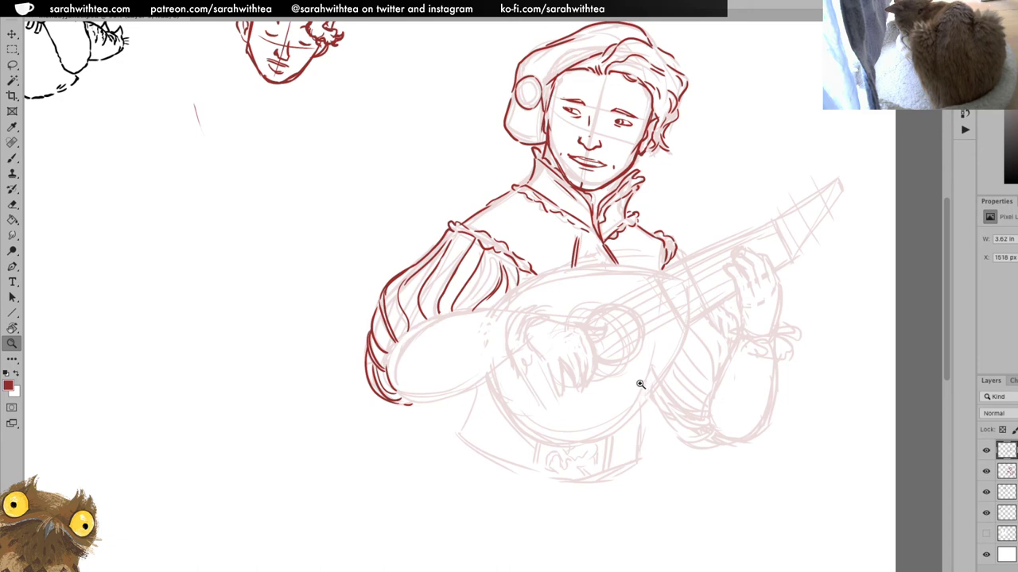
left_click(793, 343)
left_click(793, 344)
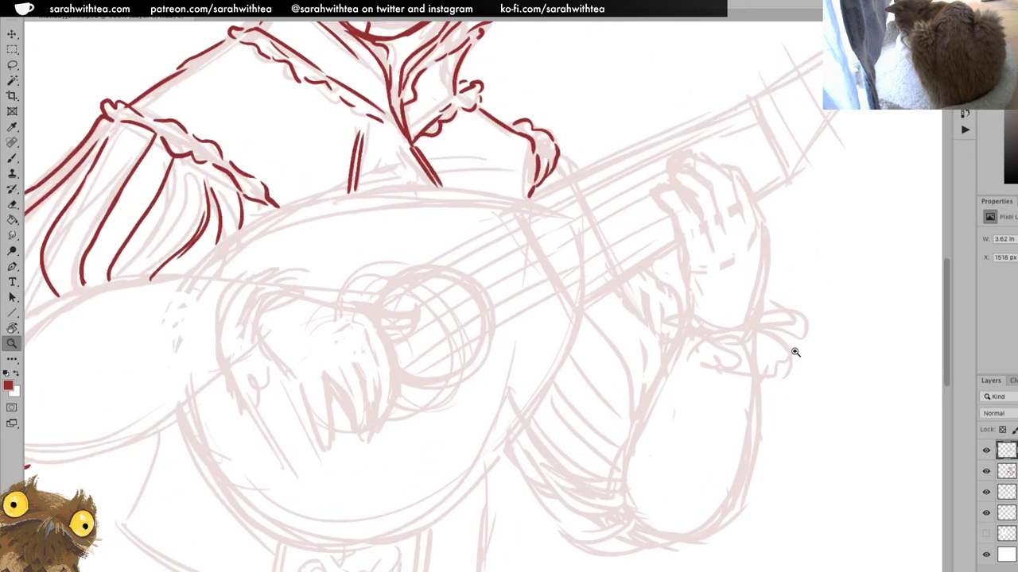
key("b")
left_click_drag(643, 265, 684, 309)
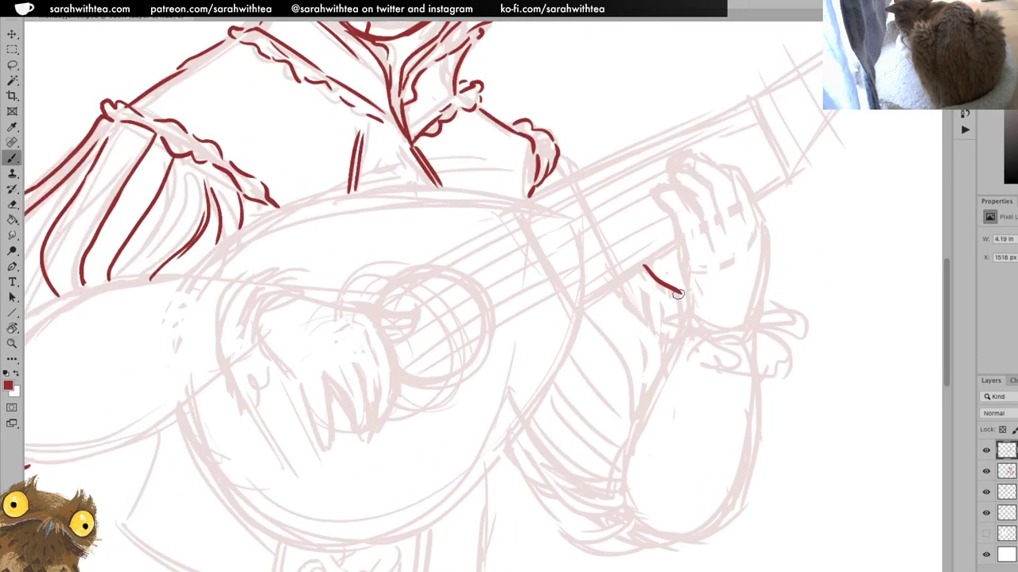
mouse_move(504, 443)
left_mouse_down()
mouse_move(538, 497)
mouse_move(596, 550)
mouse_move(648, 544)
mouse_move(571, 535)
mouse_move(618, 518)
mouse_move(515, 436)
mouse_move(553, 493)
mouse_move(622, 509)
mouse_move(534, 412)
left_mouse_up()
key("super+z")
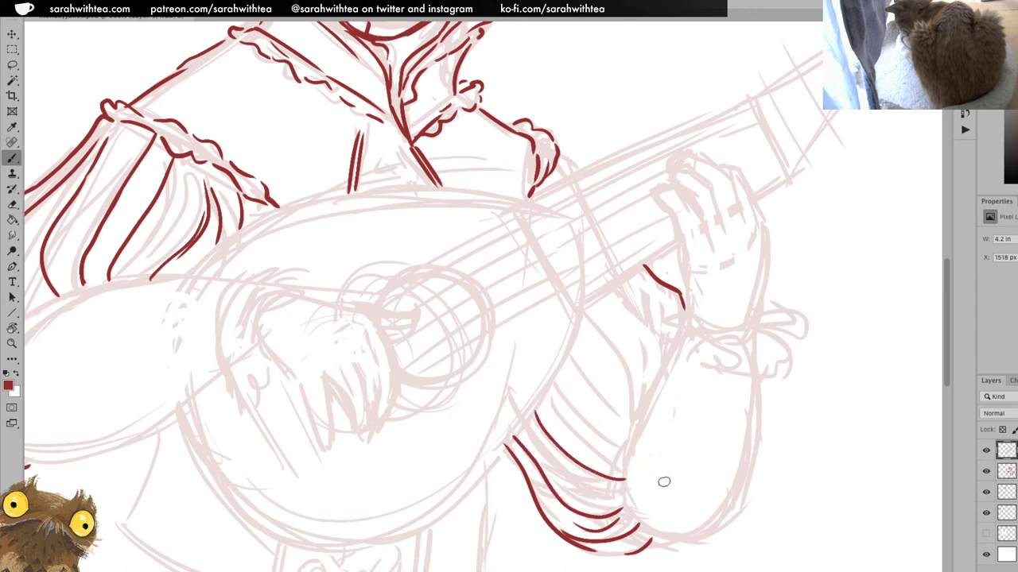
Draw the fretting arm's cuff with a curved wristband line and a wavy ruffle hanging around the wrist
left_click_drag(693, 320, 752, 334)
key("super+z")
left_click_drag(689, 316, 759, 325)
key("ctrl+z")
left_click_drag(687, 315, 757, 326)
key("ctrl+z")
mouse_move(692, 318)
left_mouse_down()
mouse_move(749, 328)
mouse_move(786, 371)
mouse_move(761, 390)
mouse_move(712, 361)
left_mouse_up()
mouse_move(685, 314)
left_mouse_down()
mouse_move(681, 338)
mouse_move(748, 369)
left_mouse_up()
key("super+z")
left_click_drag(769, 383, 755, 380)
Outline the fretting arm's forearm from the ruffled cuff down around the elbow, with short folds at its inner edge
mouse_move(694, 317)
left_mouse_down()
mouse_move(760, 312)
mouse_move(751, 354)
mouse_move(686, 255)
left_mouse_up()
mouse_move(573, 433)
left_mouse_down()
mouse_move(624, 428)
mouse_move(639, 413)
mouse_move(681, 281)
mouse_move(670, 351)
mouse_move(612, 437)
mouse_move(556, 340)
mouse_move(572, 421)
left_mouse_up()
key("ctrl+z")
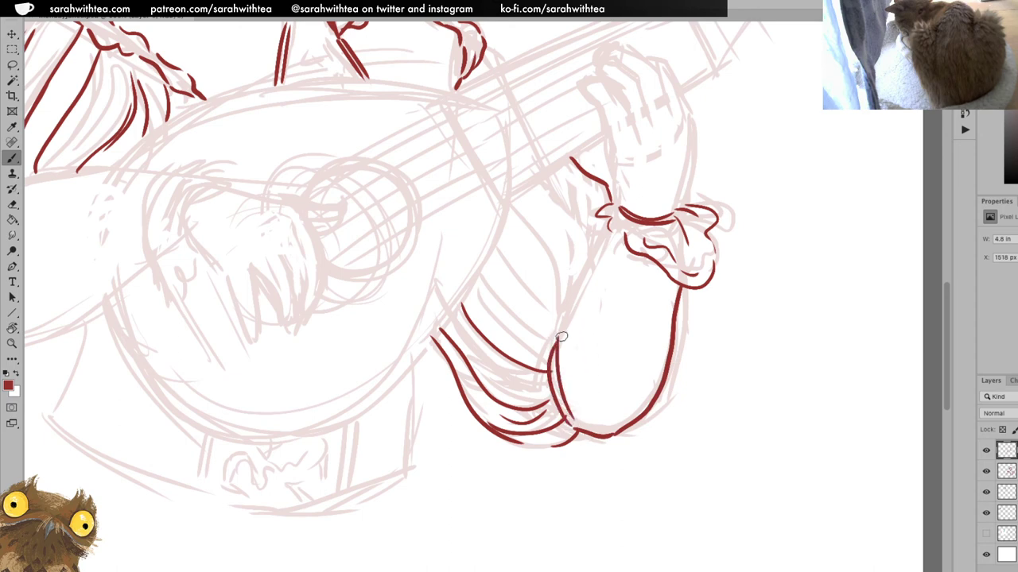
mouse_move(564, 320)
left_mouse_down()
mouse_move(574, 386)
mouse_move(563, 338)
mouse_move(604, 232)
mouse_move(561, 321)
left_mouse_up()
key("ctrl+z")
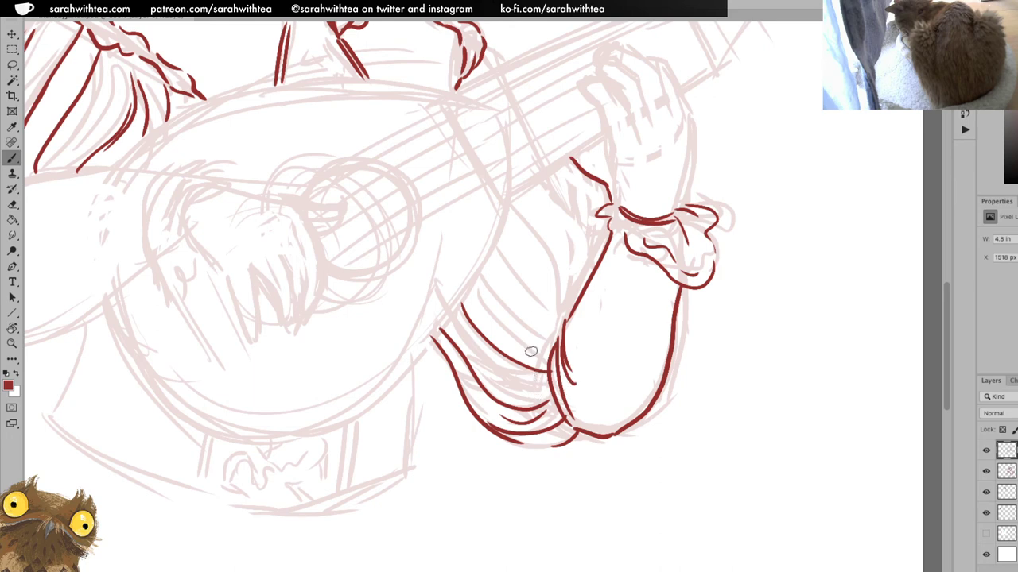
Fill the fretting arm's puffed sleeve with long curved pleats running from the lute's edge to the forearm
mouse_move(545, 180)
left_mouse_down()
mouse_move(589, 261)
mouse_move(589, 242)
mouse_move(591, 266)
mouse_move(556, 179)
mouse_move(590, 223)
mouse_move(593, 266)
left_mouse_up()
mouse_move(512, 201)
left_mouse_down()
mouse_move(558, 281)
mouse_move(559, 317)
left_mouse_up()
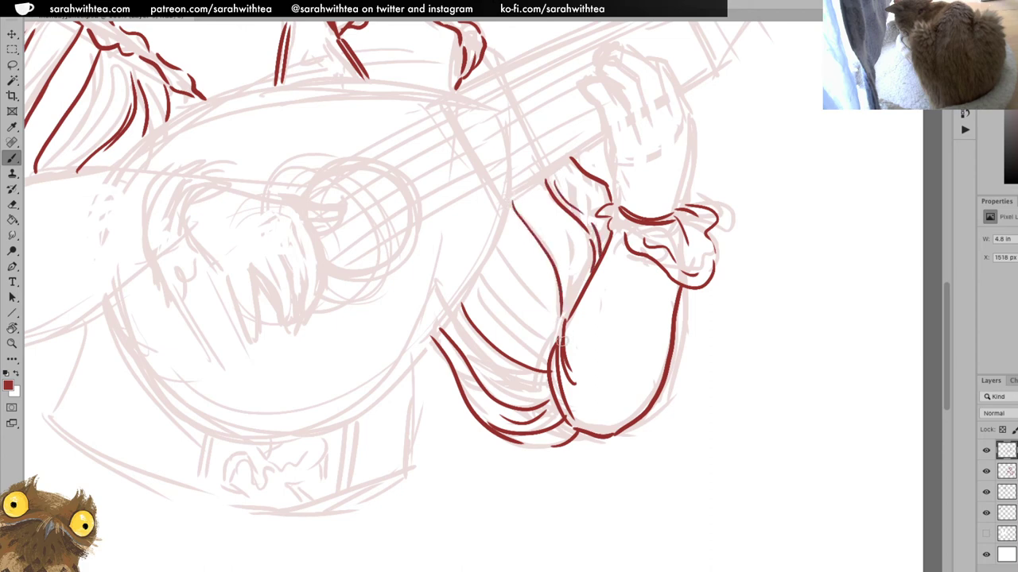
mouse_move(560, 316)
left_mouse_down()
mouse_move(557, 228)
mouse_move(569, 295)
left_mouse_up()
left_click_drag(500, 242, 553, 332)
mouse_move(476, 285)
left_mouse_down()
mouse_move(541, 352)
mouse_move(473, 293)
left_mouse_up()
left_click_drag(502, 244, 516, 266)
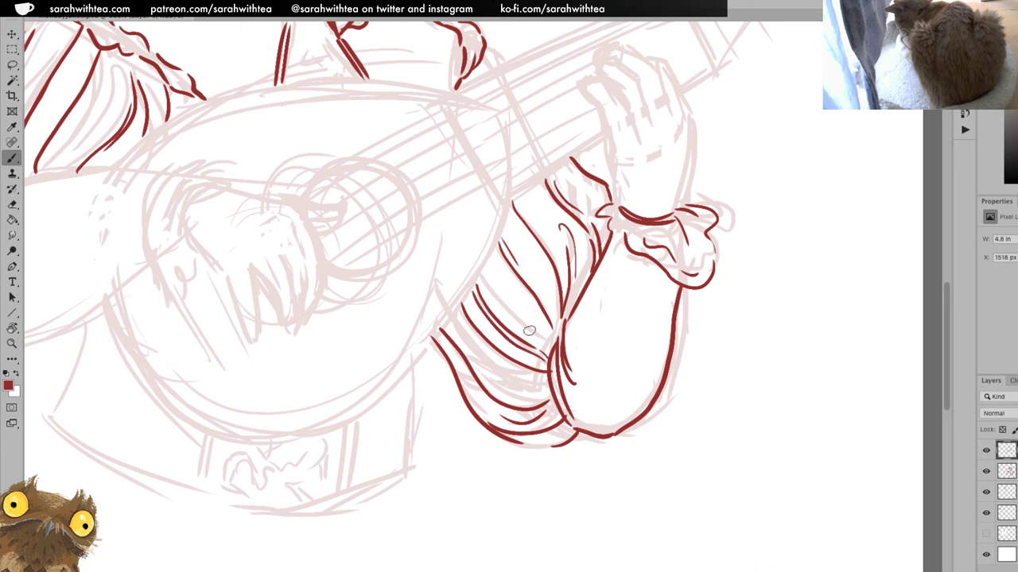
mouse_move(455, 304)
left_mouse_down()
mouse_move(512, 367)
mouse_move(544, 381)
left_mouse_up()
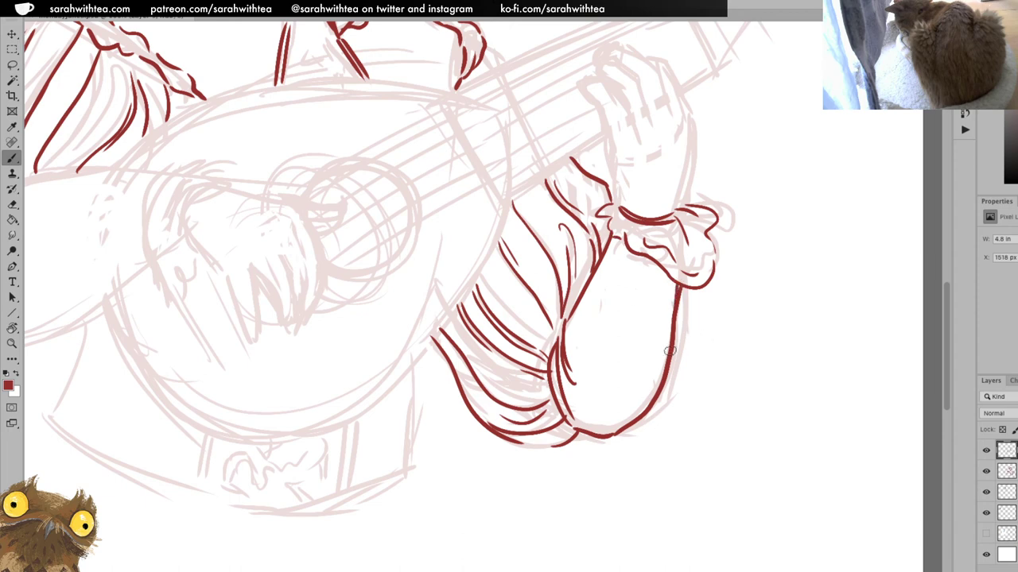
key("e")
key("b")
Draw the torso's two side contours below the lute and the paired vertical bands of the doublet's front panel
key("z")
left_click(639, 445, "alt")
left_click(642, 444, "alt")
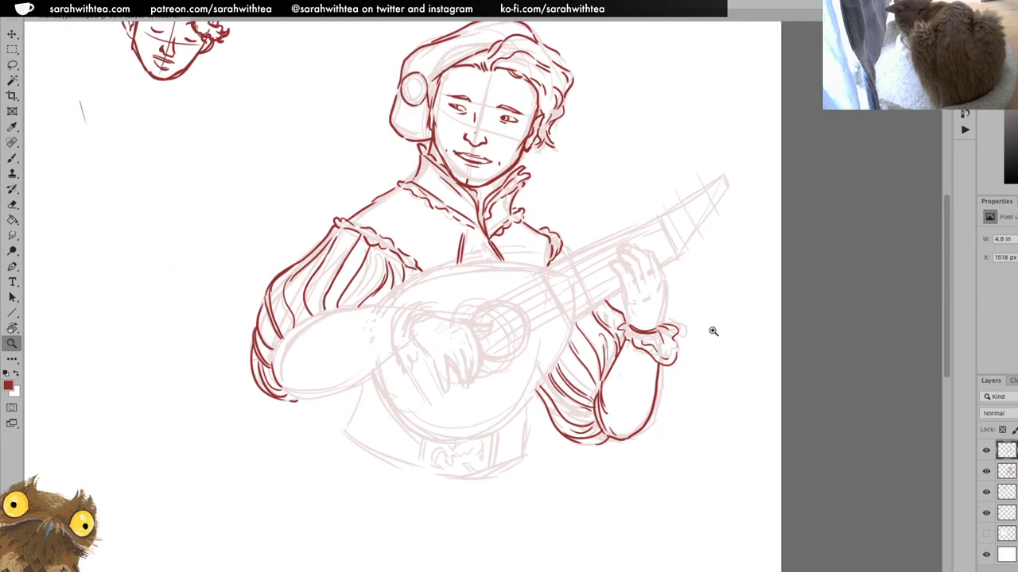
key("b")
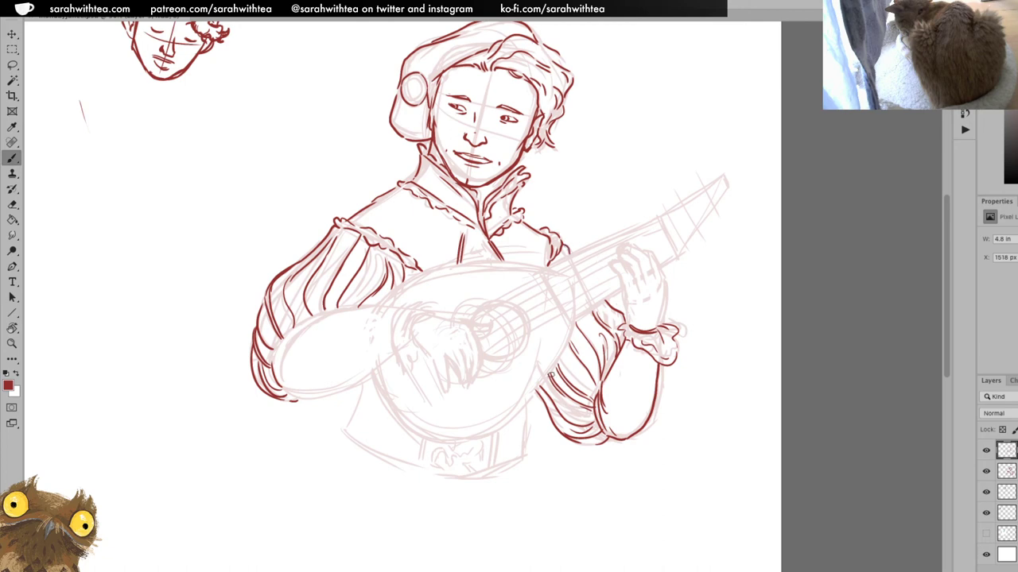
key("z")
left_click(452, 384)
key("b")
left_click_drag(334, 357, 309, 426)
mouse_move(547, 458)
left_mouse_down()
mouse_move(563, 356)
mouse_move(549, 459)
left_mouse_up()
key("ctrl+z")
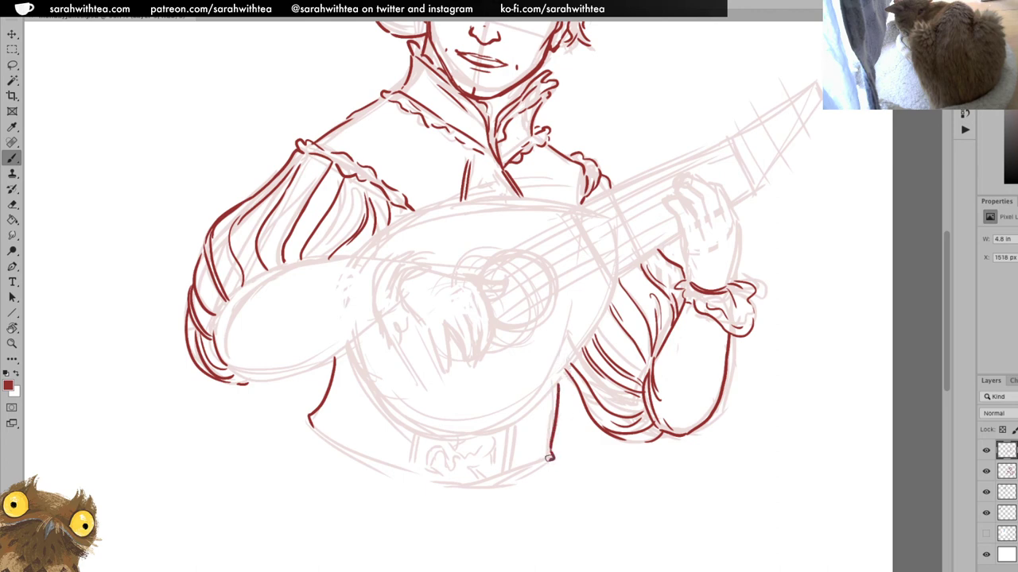
left_click_drag(407, 470, 415, 435)
mouse_move(503, 478)
left_mouse_down()
mouse_move(514, 424)
mouse_move(510, 477)
left_mouse_up()
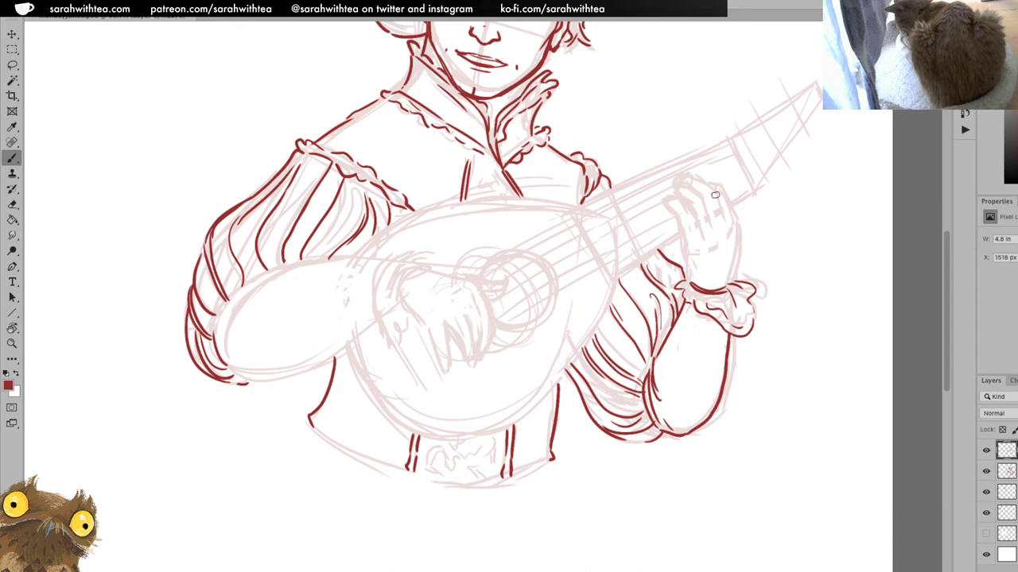
Draw the fretting hand on the lute neck with its curled fingers, palm crease and both edges down to the cuff
key("z")
left_click(729, 237)
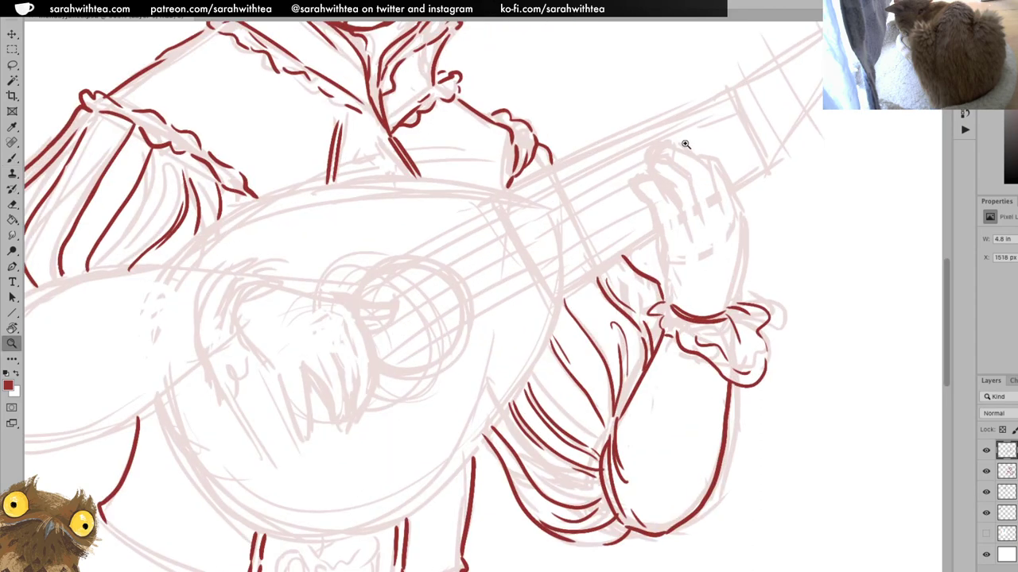
key("b")
mouse_move(646, 162)
left_mouse_down()
mouse_move(675, 140)
mouse_move(706, 163)
mouse_move(722, 209)
left_mouse_up()
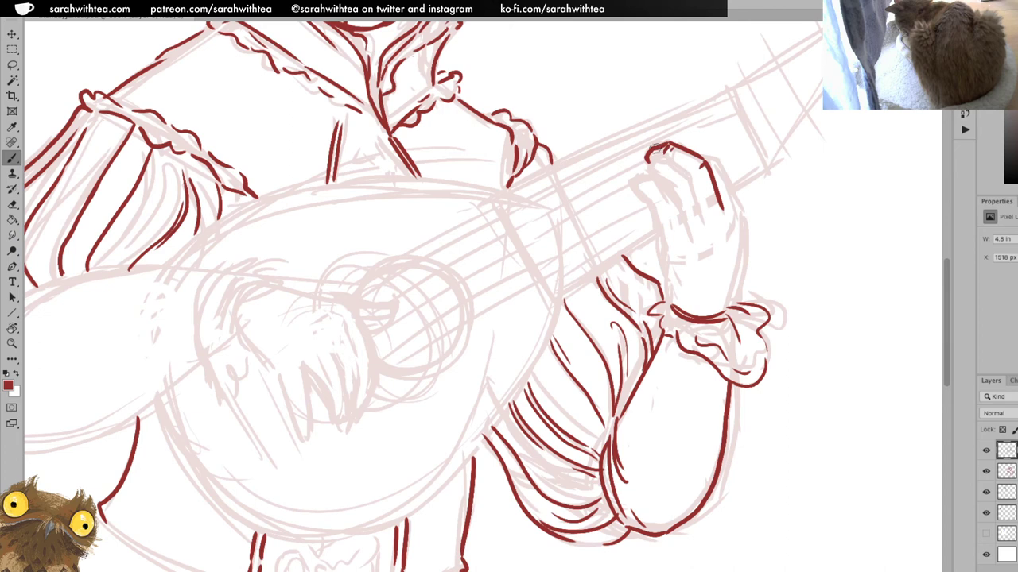
mouse_move(651, 169)
left_mouse_down()
mouse_move(653, 157)
mouse_move(668, 159)
mouse_move(706, 217)
left_mouse_up()
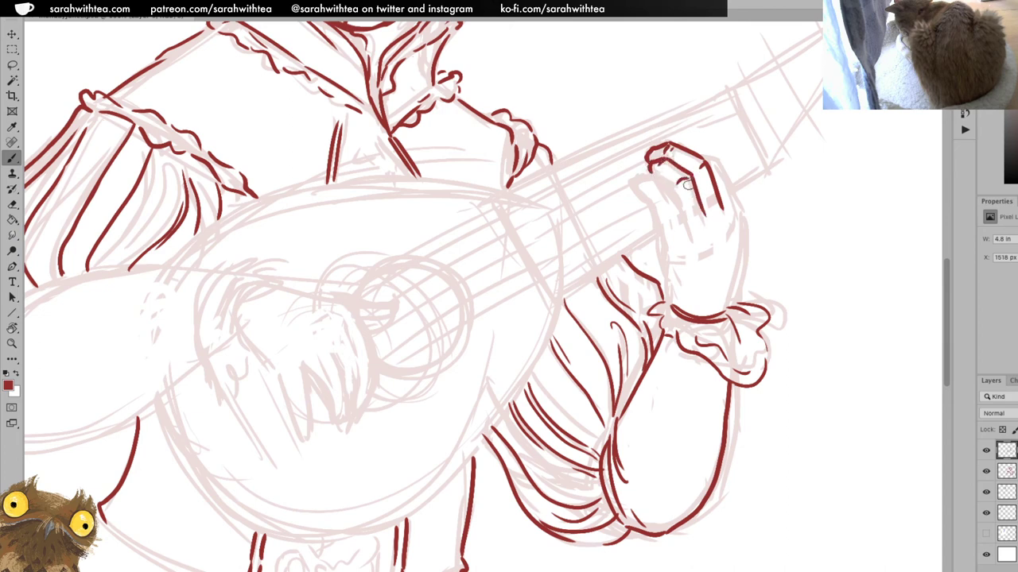
mouse_move(629, 182)
left_mouse_down()
mouse_move(659, 226)
mouse_move(665, 278)
left_mouse_up()
mouse_move(701, 157)
left_mouse_down()
mouse_move(740, 213)
mouse_move(740, 233)
mouse_move(712, 248)
mouse_move(741, 218)
mouse_move(728, 308)
left_mouse_up()
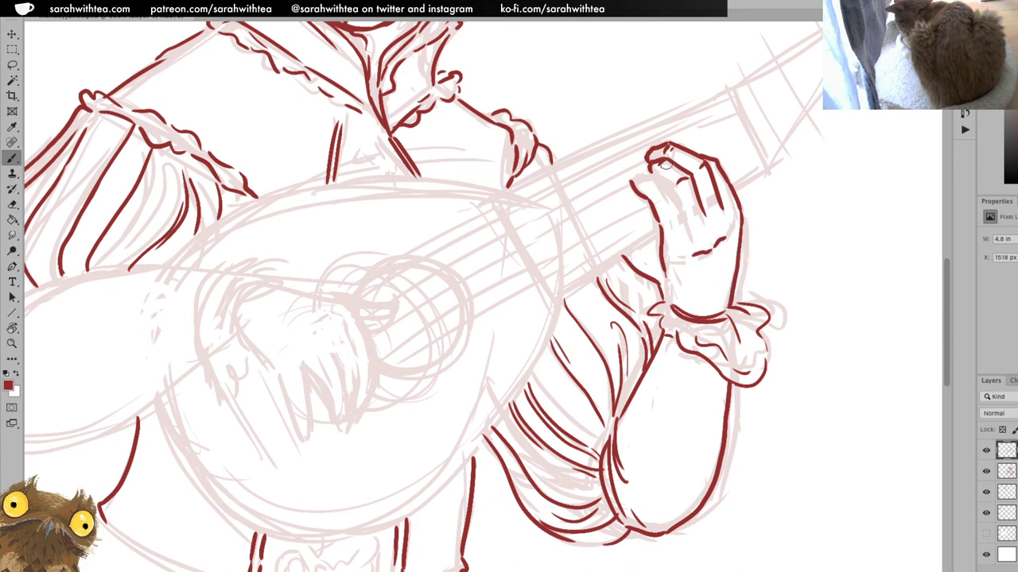
mouse_move(631, 182)
left_mouse_down()
mouse_move(655, 174)
mouse_move(664, 184)
left_mouse_up()
left_click_drag(666, 279, 669, 298)
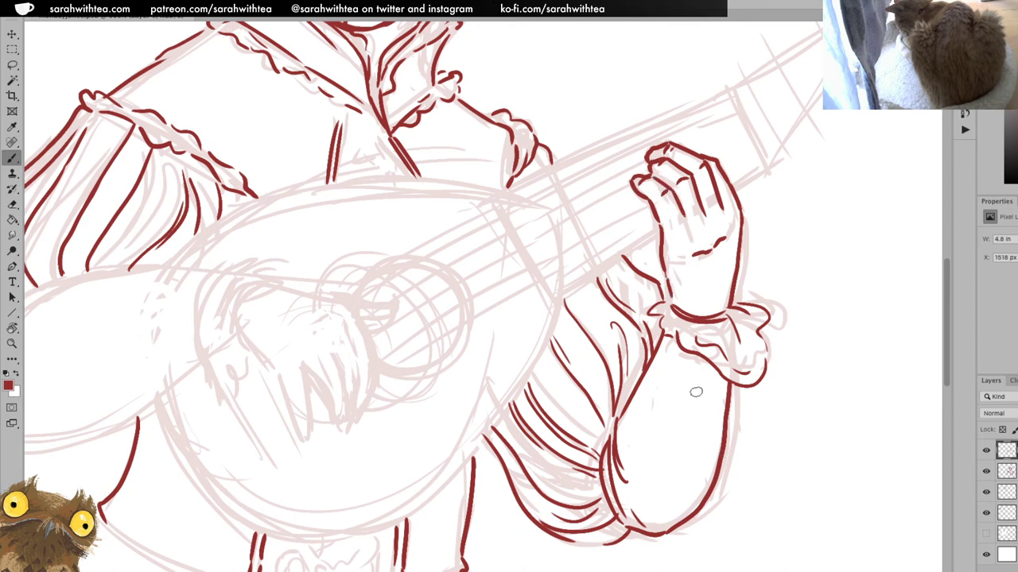
Draw the strumming hand's top edge, its thumb over the sound hole and the outer line of the index finger
scroll(548, 291, "left", 5)
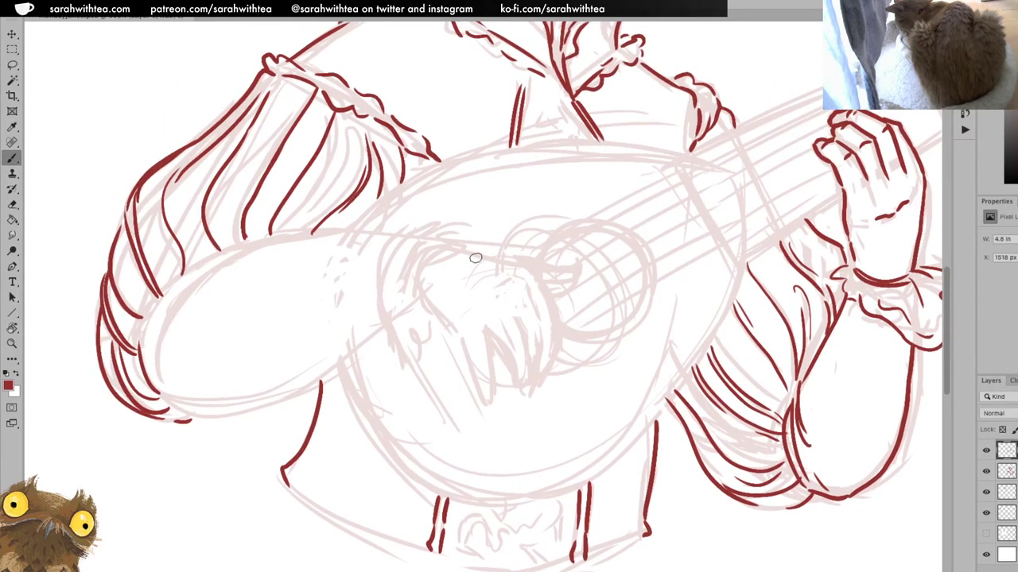
mouse_move(461, 253)
left_mouse_down()
mouse_move(561, 254)
mouse_move(541, 259)
mouse_move(585, 264)
mouse_move(567, 285)
mouse_move(539, 286)
mouse_move(581, 279)
left_mouse_up()
key("ctrl+z")
mouse_move(519, 265)
left_mouse_down()
mouse_move(521, 300)
mouse_move(543, 296)
mouse_move(536, 279)
mouse_move(553, 309)
mouse_move(543, 385)
left_mouse_up()
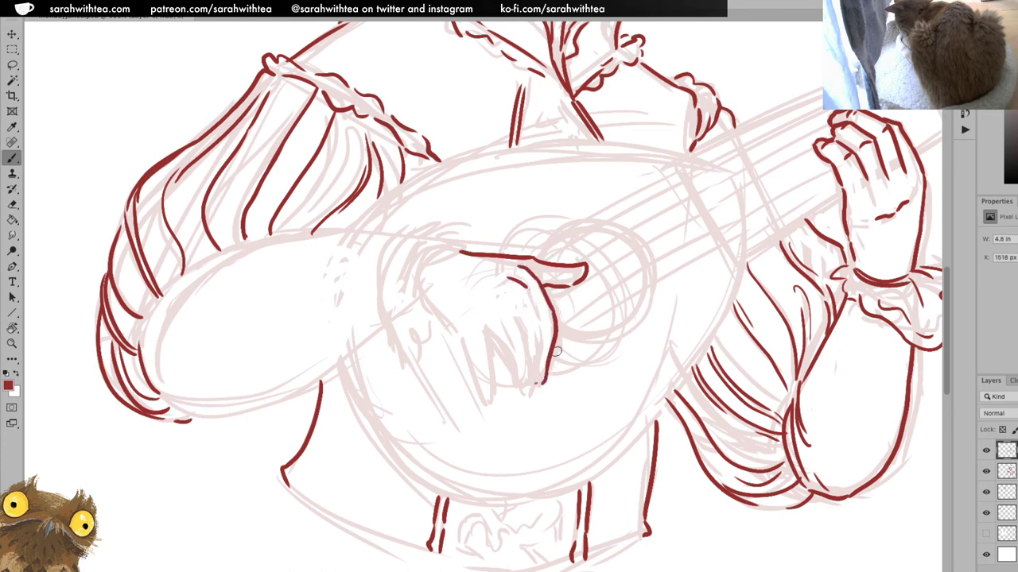
left_click_drag(532, 310, 533, 388)
mouse_move(514, 310)
left_mouse_down()
mouse_move(526, 384)
mouse_move(516, 389)
mouse_move(492, 332)
left_mouse_up()
key("ctrl+z")
key("ctrl+z")
key("ctrl+z")
mouse_move(485, 325)
left_mouse_down()
mouse_move(510, 356)
mouse_move(509, 390)
mouse_move(527, 376)
mouse_move(516, 377)
mouse_move(527, 376)
mouse_move(522, 333)
left_mouse_up()
key("ctrl+z")
key("ctrl+z")
key("ctrl+z")
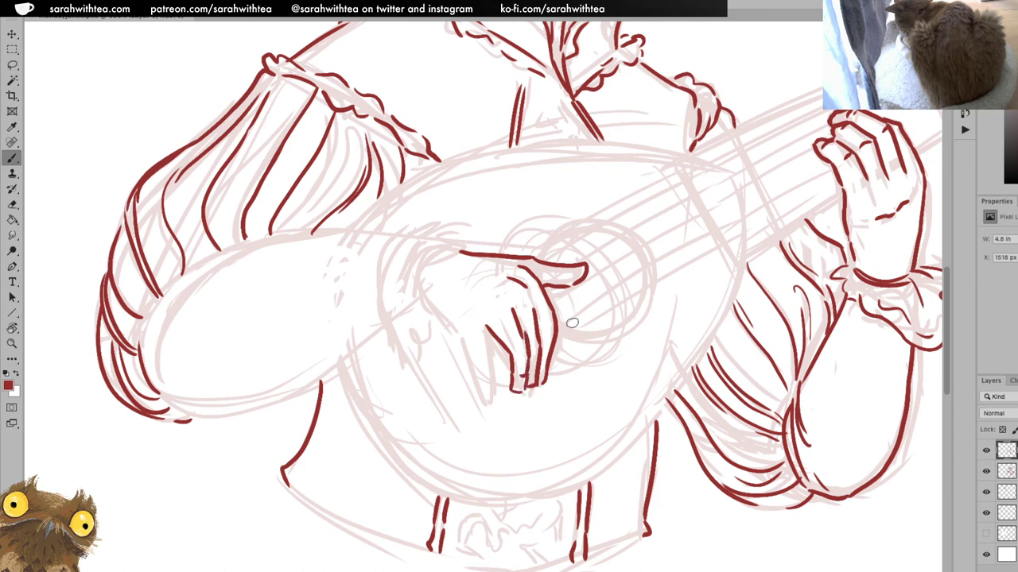
key("ctrl+z")
key("ctrl+z")
key("ctrl+z")
key("ctrl+z")
key("ctrl+z")
key("ctrl+z")
key("ctrl+z")
key("ctrl+z")
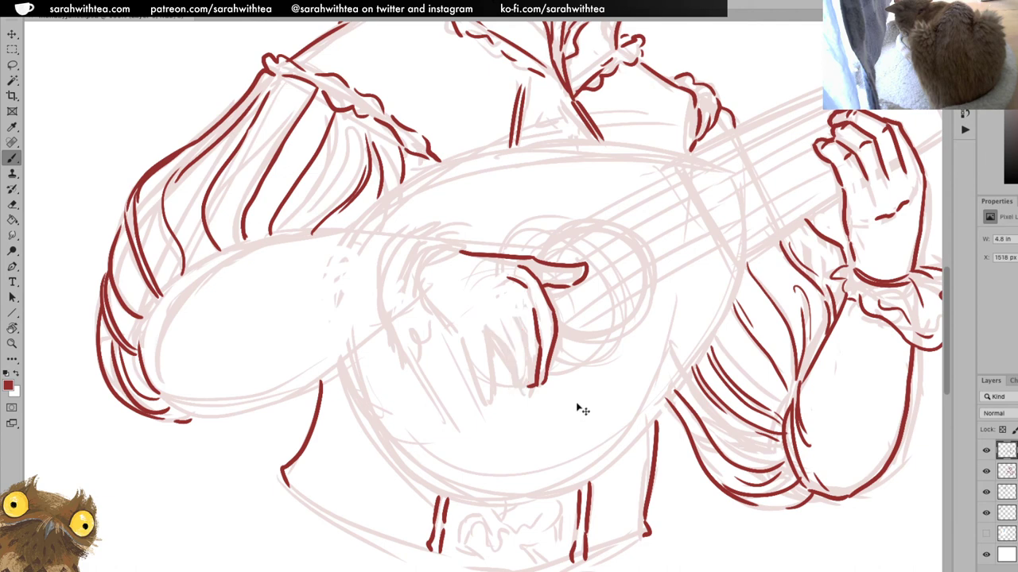
key("ctrl+z")
Redraw the strumming hand's index finger edge and add the remaining fingers, knuckle marks and the hand's lower edge to the wrist
mouse_move(552, 313)
left_mouse_down()
mouse_move(556, 354)
mouse_move(538, 383)
left_mouse_up()
left_click_drag(529, 290, 541, 329)
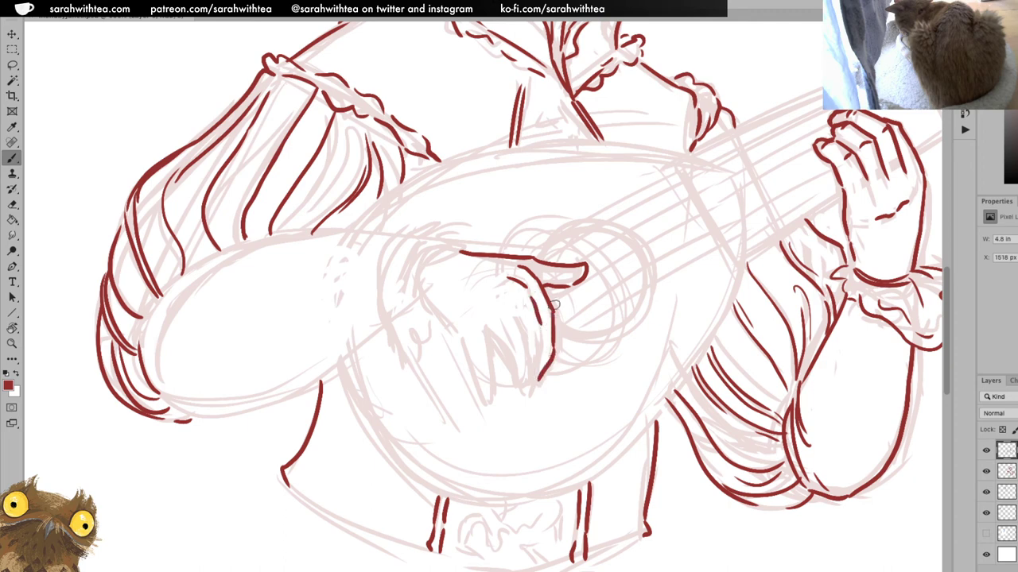
key("super+z")
mouse_move(529, 292)
left_mouse_down()
mouse_move(542, 326)
mouse_move(534, 386)
left_mouse_up()
mouse_move(514, 310)
left_mouse_down()
mouse_move(528, 368)
mouse_move(521, 393)
mouse_move(503, 319)
mouse_move(516, 276)
mouse_move(508, 344)
mouse_move(518, 389)
left_mouse_up()
key("ctrl+z")
key("ctrl+z")
left_click_drag(521, 391, 527, 362)
key("ctrl+z")
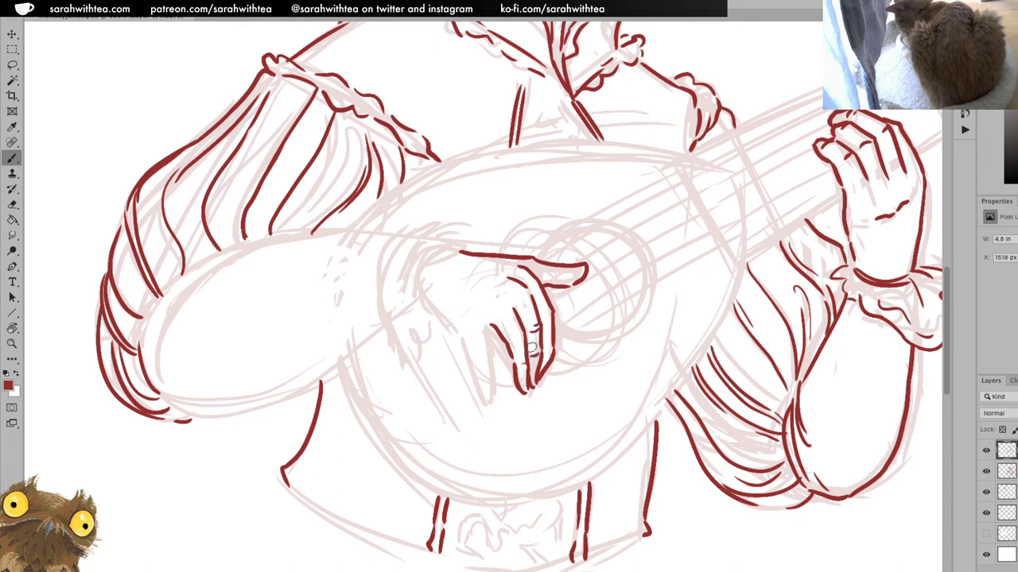
mouse_move(419, 289)
left_mouse_down()
mouse_move(461, 334)
mouse_move(482, 402)
mouse_move(493, 382)
mouse_move(491, 328)
left_mouse_up()
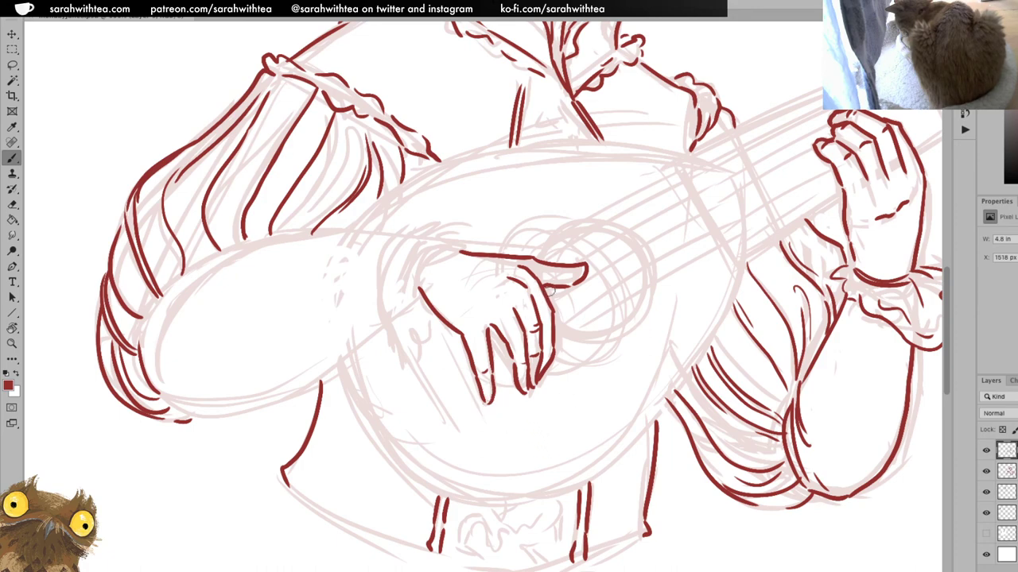
Select the strumming hand's little finger with the Lasso and shift it slightly closer to the hand
key("z")
left_click(580, 309, "alt")
left_click(581, 318, "alt")
left_click(587, 335)
left_click(579, 336)
key("l")
mouse_move(409, 332)
left_mouse_down()
mouse_move(390, 445)
mouse_move(408, 331)
left_mouse_up()
key("v")
mouse_move(400, 407)
left_mouse_down()
mouse_move(400, 396)
mouse_move(392, 402)
left_mouse_up()
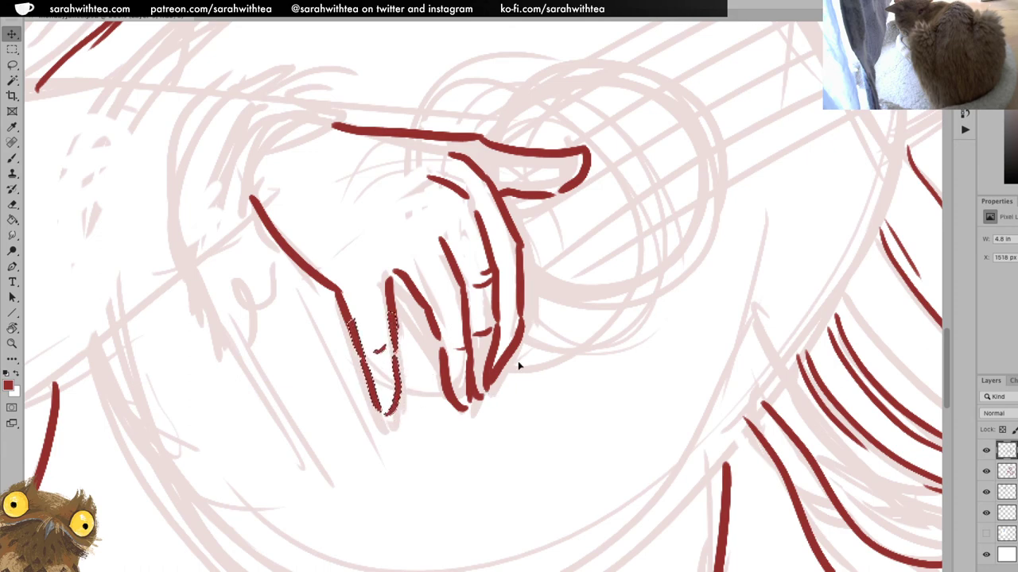
key("ctrl+d")
Select the whole strumming hand with the Lasso and transform it to a slightly smaller size, adjusting its position over the lute
key("z")
left_click(521, 357, "alt")
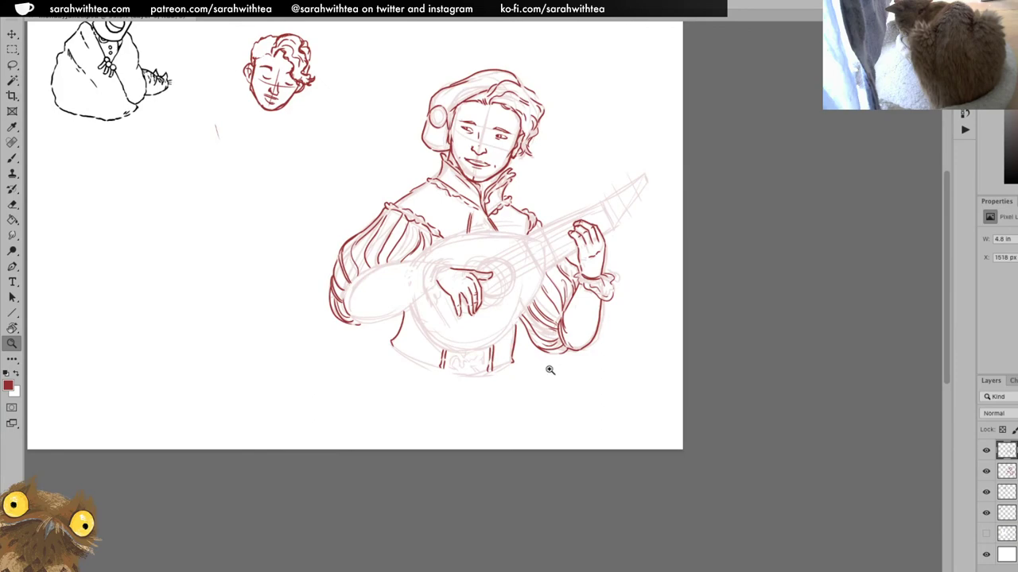
left_click(489, 295)
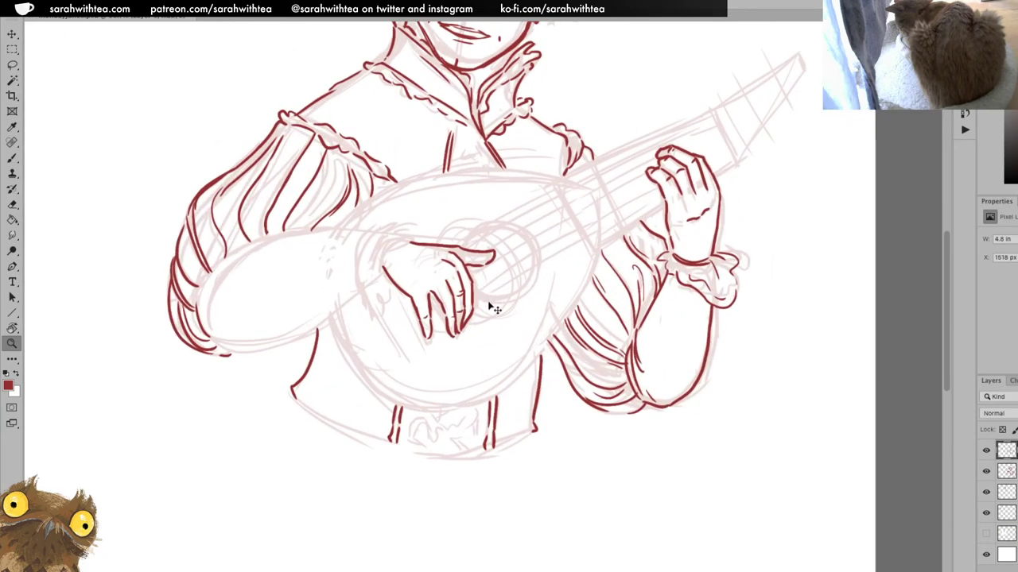
key("ctrl+t")
key("Escape")
key("l")
mouse_move(509, 243)
left_mouse_down()
mouse_move(504, 346)
mouse_move(471, 330)
left_mouse_up()
key("ctrl+t")
left_click_drag(349, 290, 367, 288)
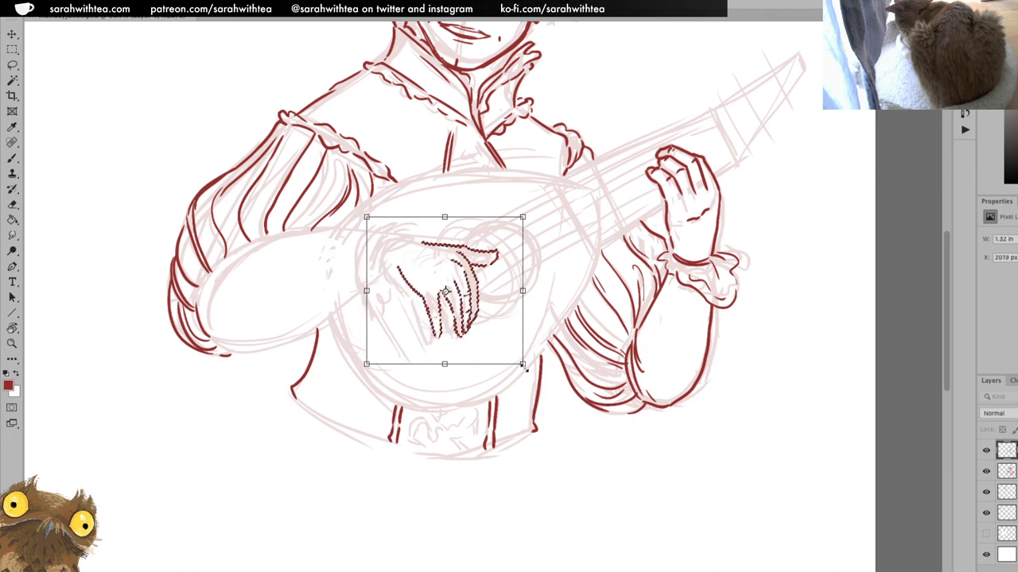
left_click_drag(474, 325, 461, 320)
key("Return")
key("l")
key("ctrl+d")
key("z")
left_click(740, 260, "alt")
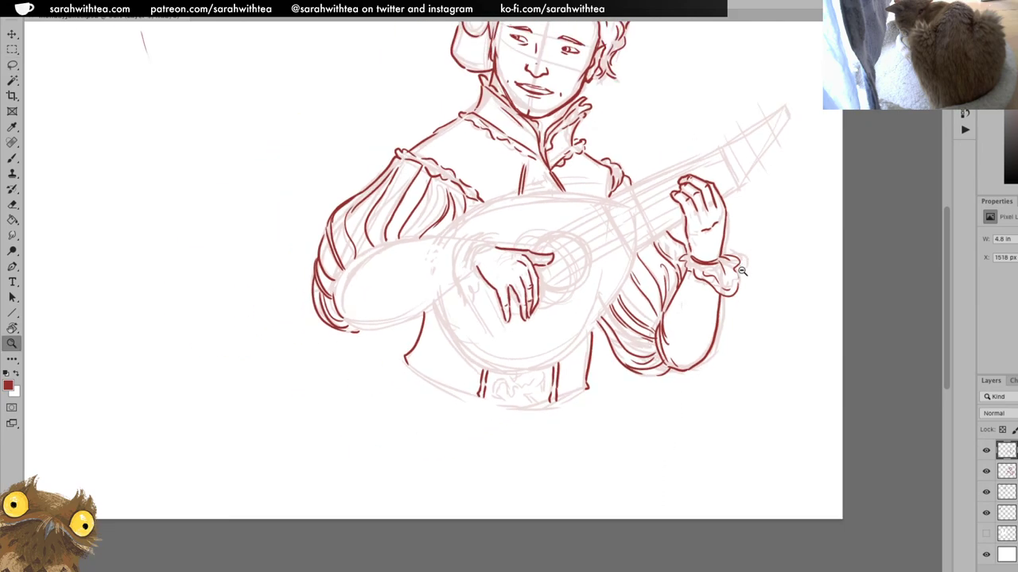
Select the strumming hand's ring finger and nudge it slightly, erasing and redrawing the lines at its fingertip
left_click(539, 291)
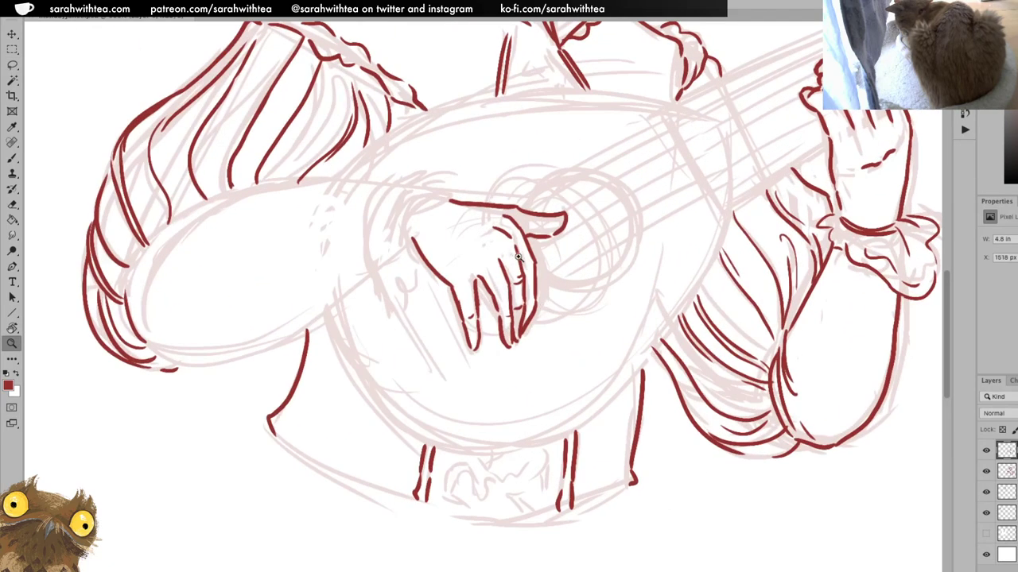
key("l")
mouse_move(477, 263)
left_mouse_down()
mouse_move(501, 359)
mouse_move(510, 352)
left_mouse_up()
key("v")
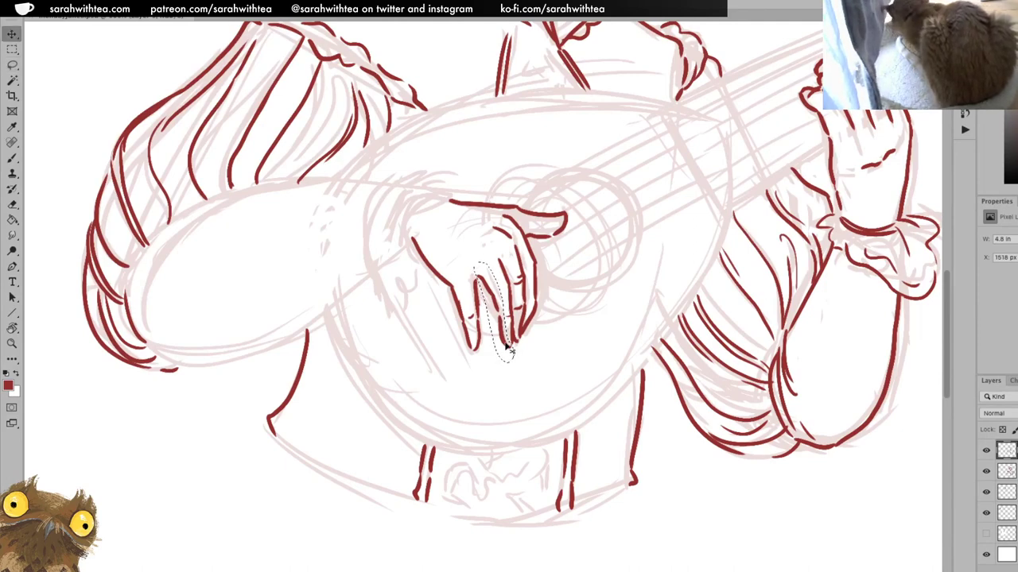
key("super+d")
key("e")
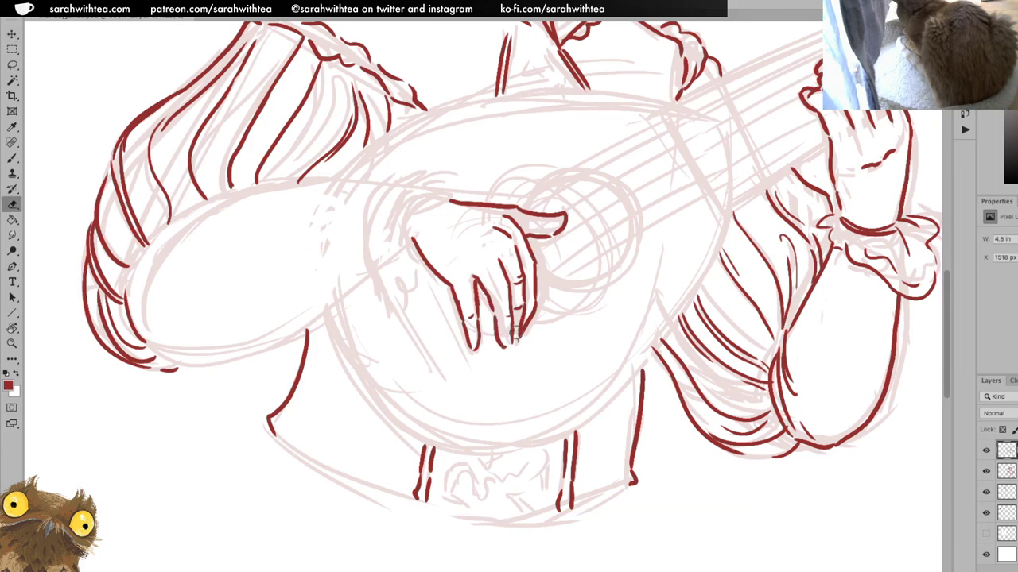
key("b")
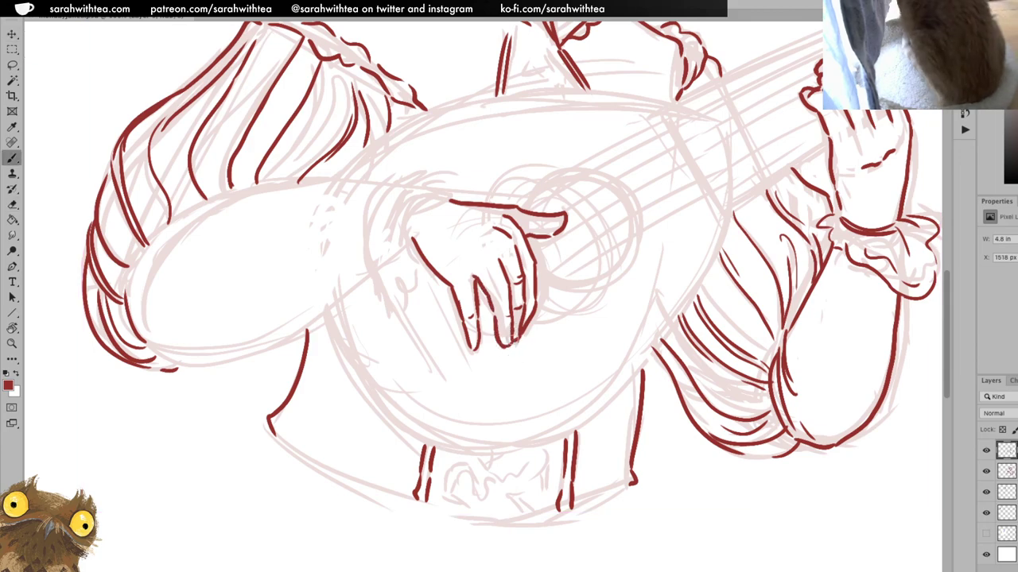
key("z")
left_click(552, 337, "alt")
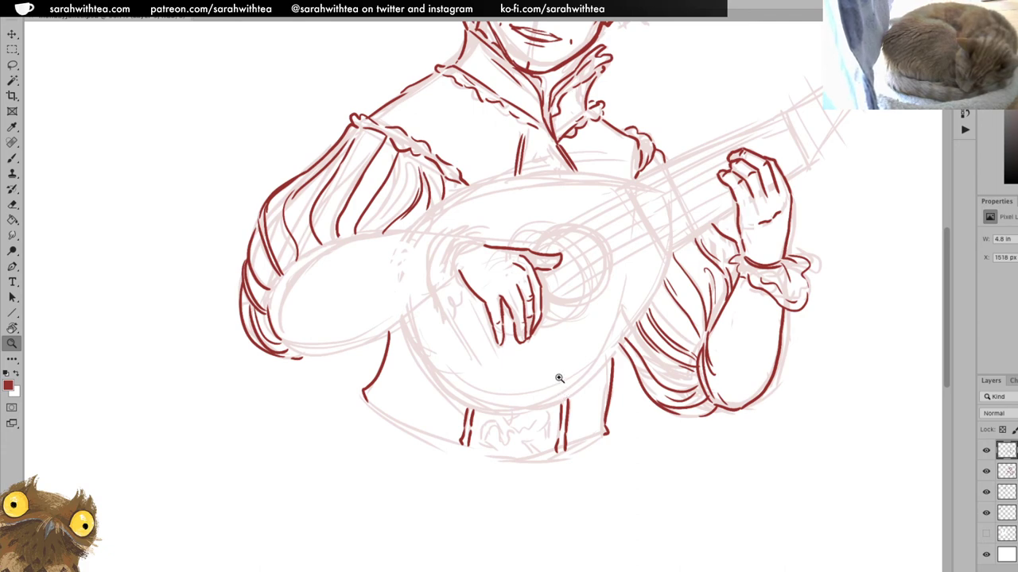
Draw the curved elbow edge of the strumming forearm where it meets the puffed sleeve
left_click(556, 309, "alt")
left_click(566, 322, "alt")
left_click(569, 325, "alt")
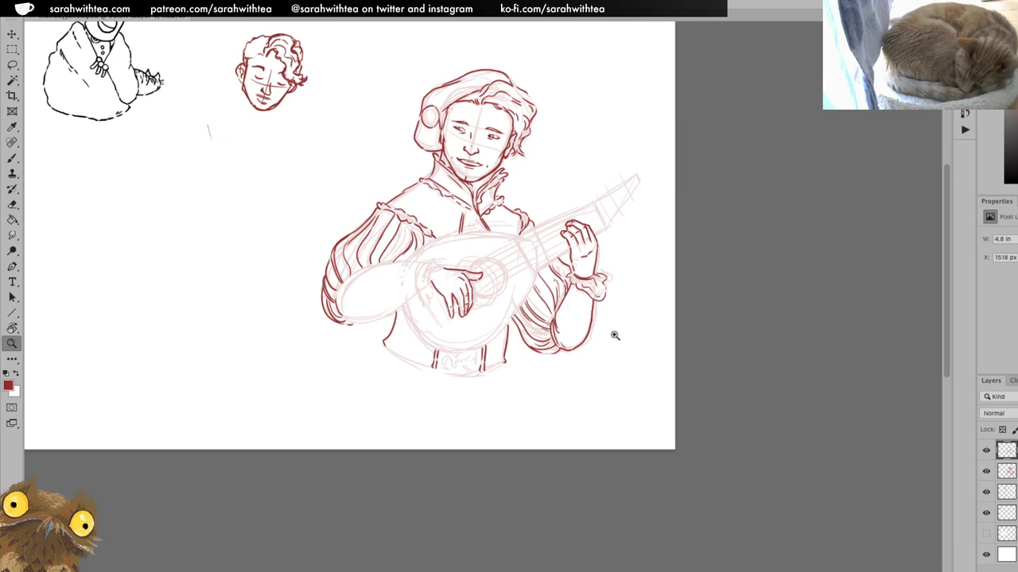
left_click(410, 292)
left_click(427, 291)
left_click_drag(454, 305, 512, 313)
key("b")
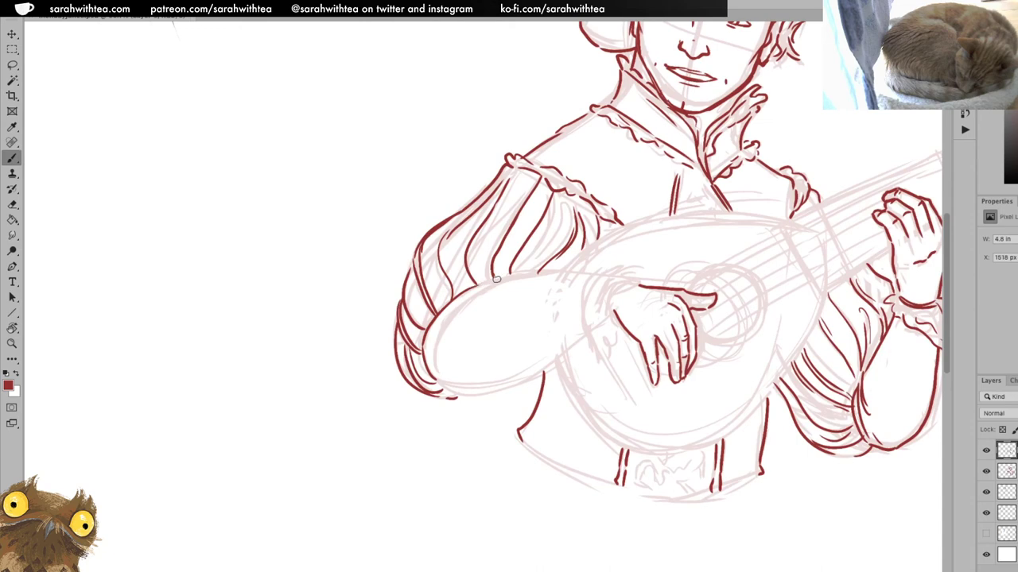
mouse_move(492, 281)
left_mouse_down()
mouse_move(459, 304)
mouse_move(434, 345)
mouse_move(455, 395)
mouse_move(445, 381)
mouse_move(453, 390)
mouse_move(484, 370)
mouse_move(465, 397)
mouse_move(521, 372)
left_mouse_up()
key("super+z")
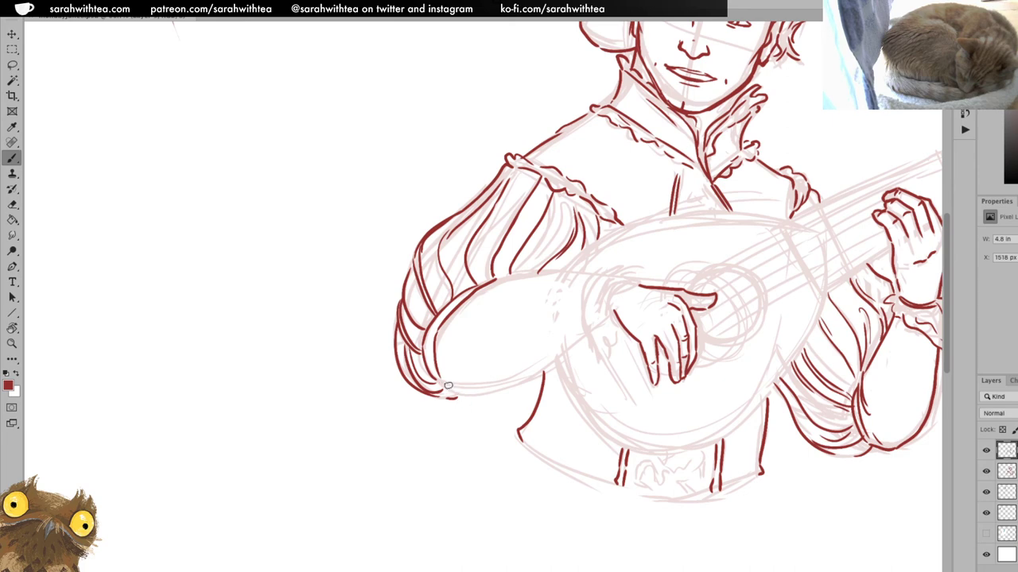
mouse_move(449, 391)
left_mouse_down()
mouse_move(515, 381)
mouse_move(603, 324)
left_mouse_up()
left_click_drag(495, 280, 636, 277)
key("ctrl+z")
left_click_drag(490, 282, 628, 273)
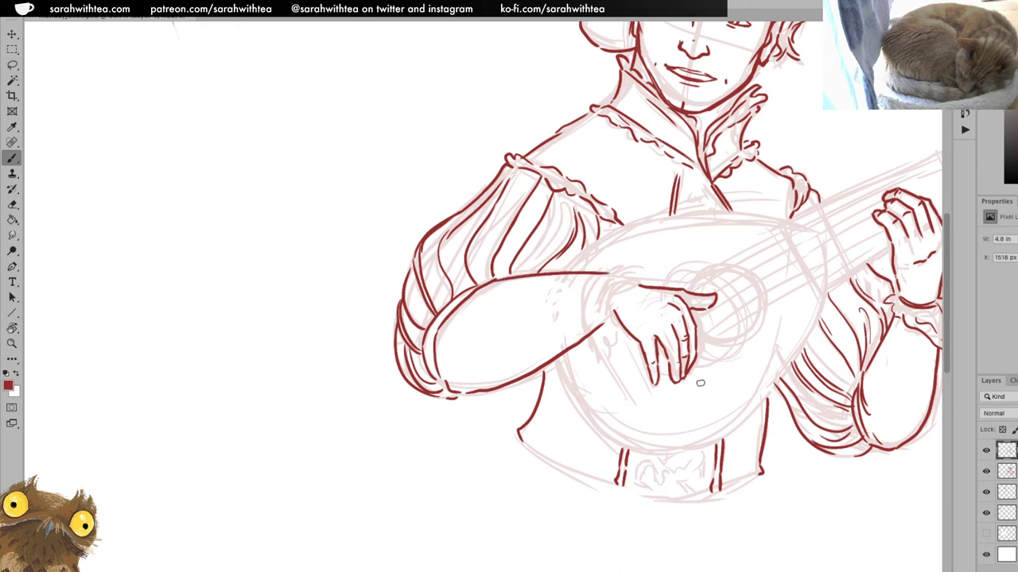
key("ctrl+z")
key("ctrl+z")
Rotate the canvas and outline the strumming forearm's upper and lower edges from the elbow to the wrist
key("z")
key("r")
mouse_move(803, 229)
left_mouse_down()
mouse_move(788, 191)
mouse_move(498, 34)
left_mouse_up()
key("b")
left_click_drag(464, 293, 496, 159)
left_click_drag(534, 191, 560, 355)
key("ctrl+z")
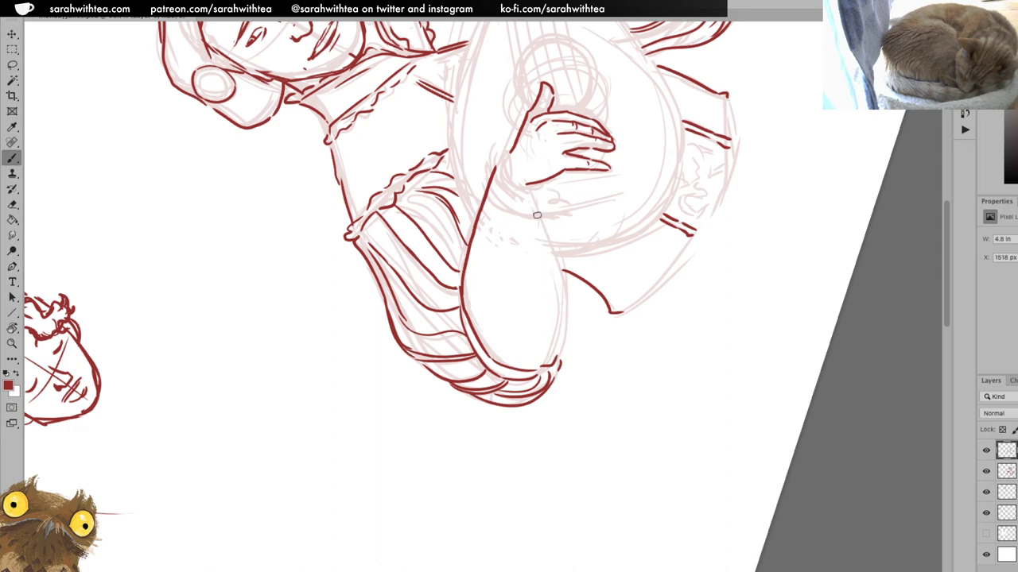
left_click_drag(536, 198, 557, 351)
Draw the ruffled cuff around the strumming wrist, reset the canvas rotation, and add crease lines near the elbow
mouse_move(492, 162)
left_mouse_down()
mouse_move(506, 138)
mouse_move(511, 163)
left_mouse_up()
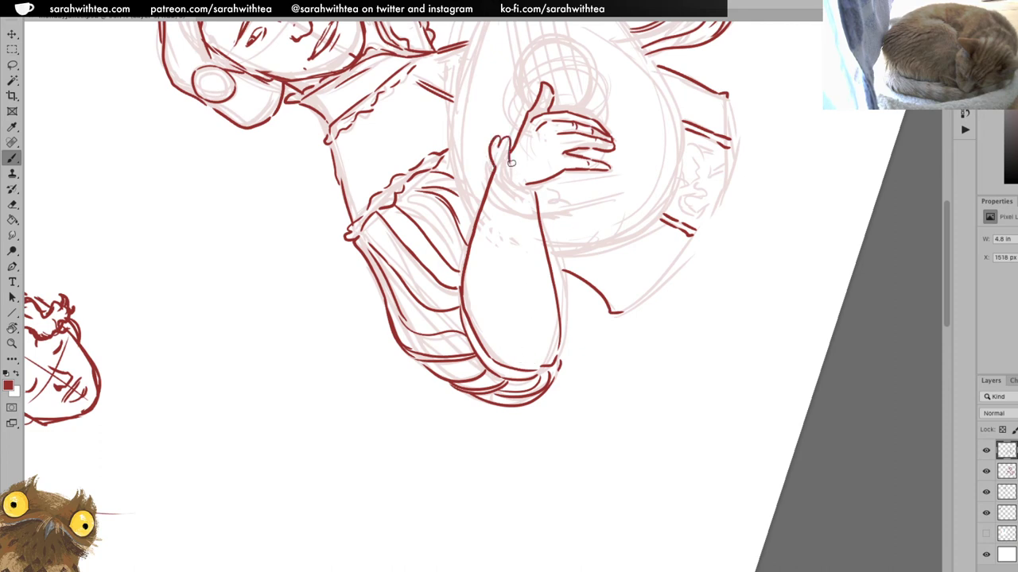
mouse_move(572, 207)
left_mouse_down()
mouse_move(573, 235)
mouse_move(539, 216)
mouse_move(496, 148)
mouse_move(540, 203)
left_mouse_up()
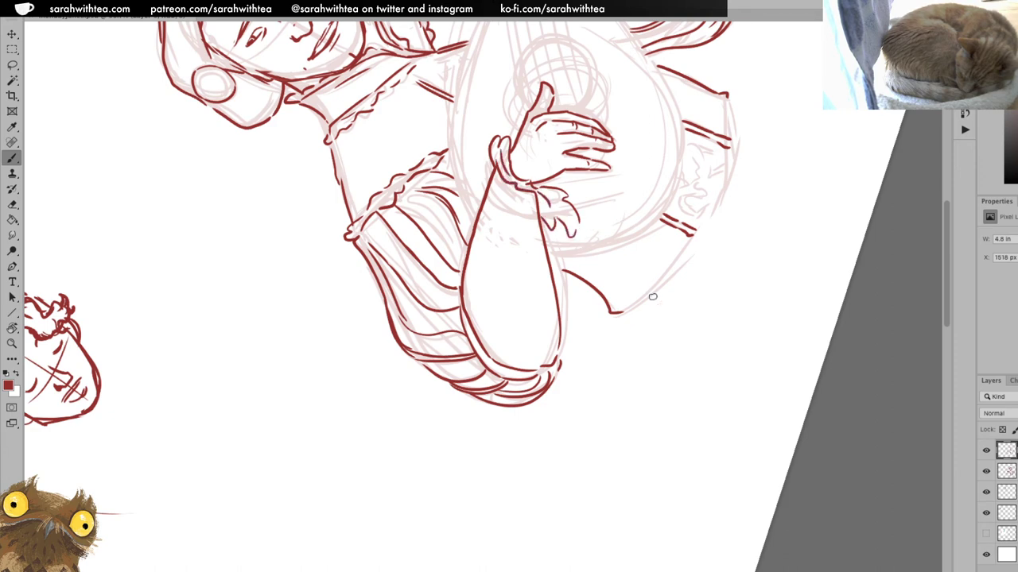
key("Escape")
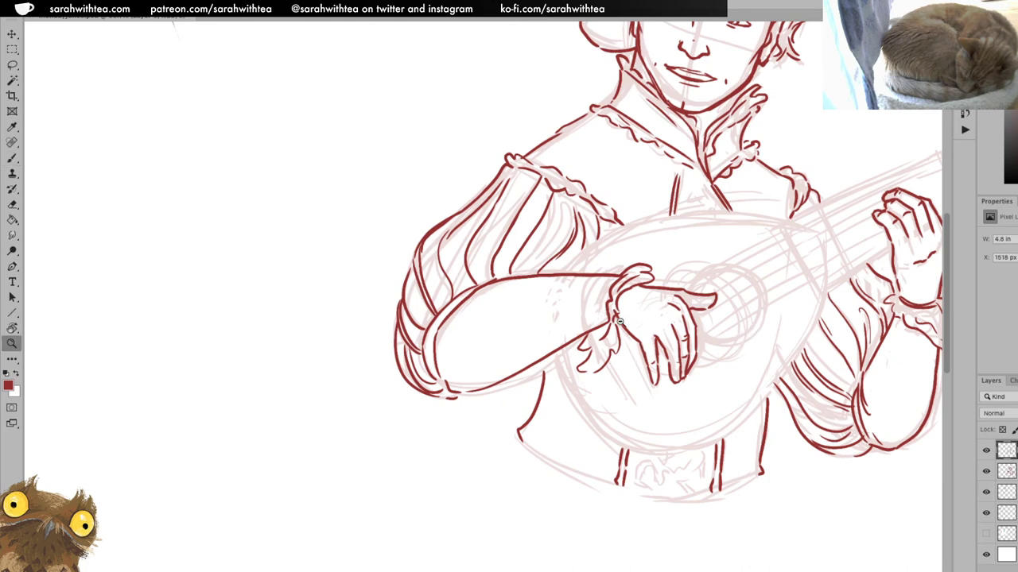
mouse_move(489, 283)
left_mouse_down()
mouse_move(448, 338)
mouse_move(458, 315)
left_mouse_up()
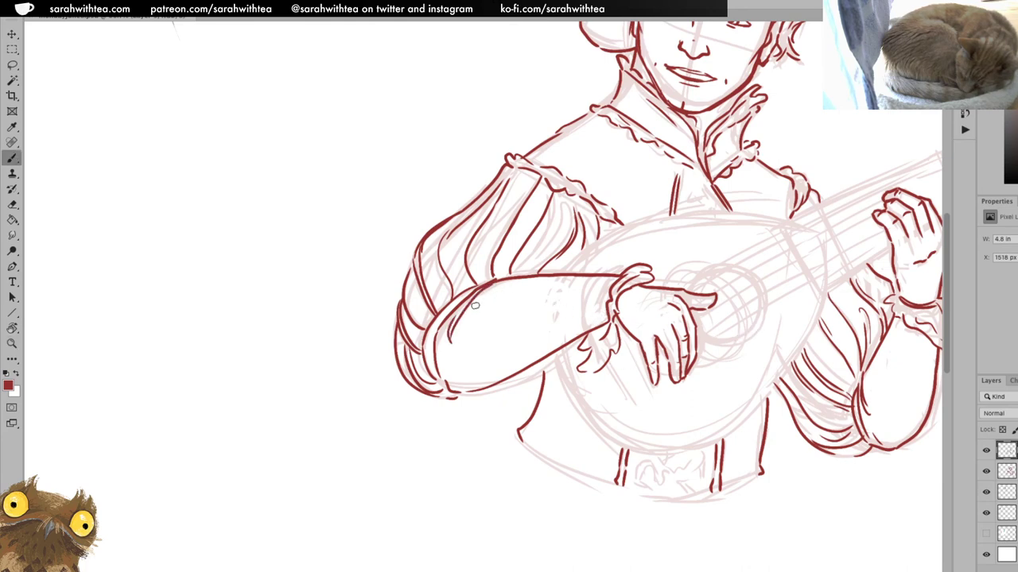
Refine the curved line at the strumming arm's elbow and erase the overlapping marks beside the sleeve edge
key("z")
mouse_move(675, 388)
left_mouse_down()
mouse_move(743, 389)
mouse_move(674, 394)
left_mouse_up()
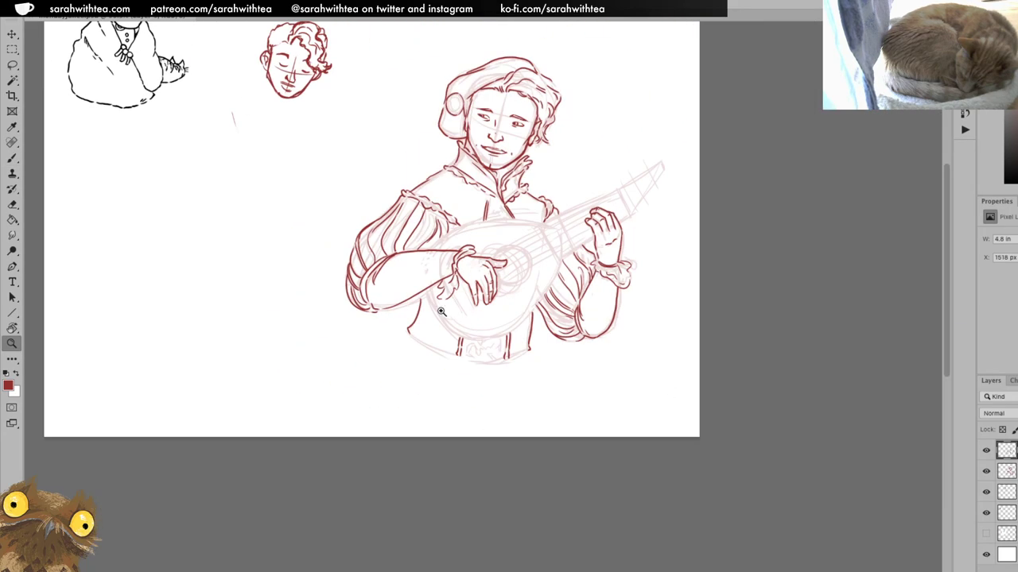
left_click(397, 286)
key("b")
left_click_drag(368, 328, 388, 216)
key("e")
left_click_drag(349, 326, 326, 286)
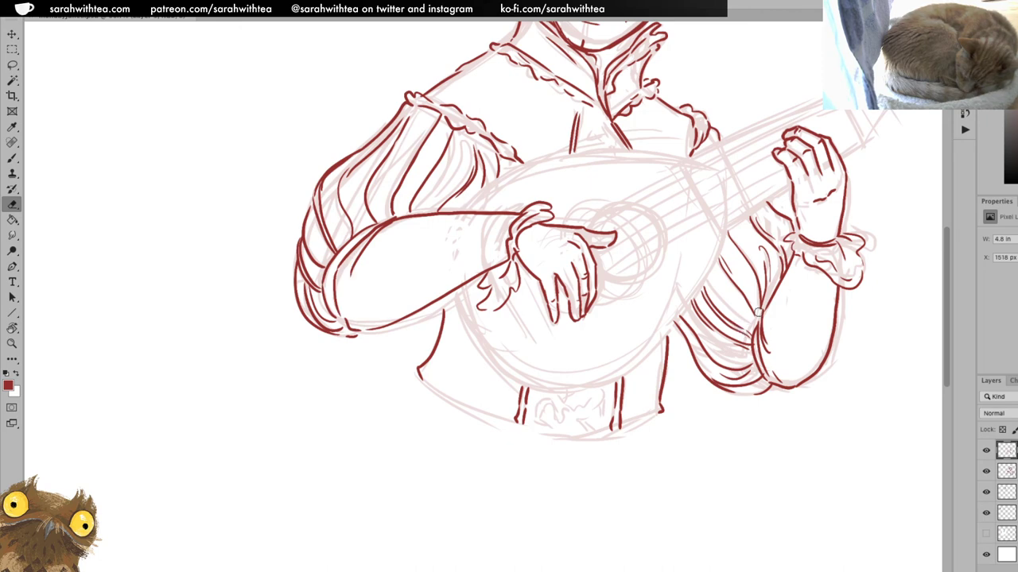
Select the strumming arm's puffed sleeve and elbow with the Lasso, rotate them slightly inward about the shoulder seam, and deselect
key("l")
mouse_move(433, 256)
left_mouse_down()
mouse_move(277, 196)
mouse_move(395, 87)
mouse_move(409, 99)
mouse_move(442, 208)
mouse_move(433, 254)
left_mouse_up()
key("ctrl+t")
left_click_drag(356, 230, 406, 94)
left_click_drag(356, 384, 379, 372)
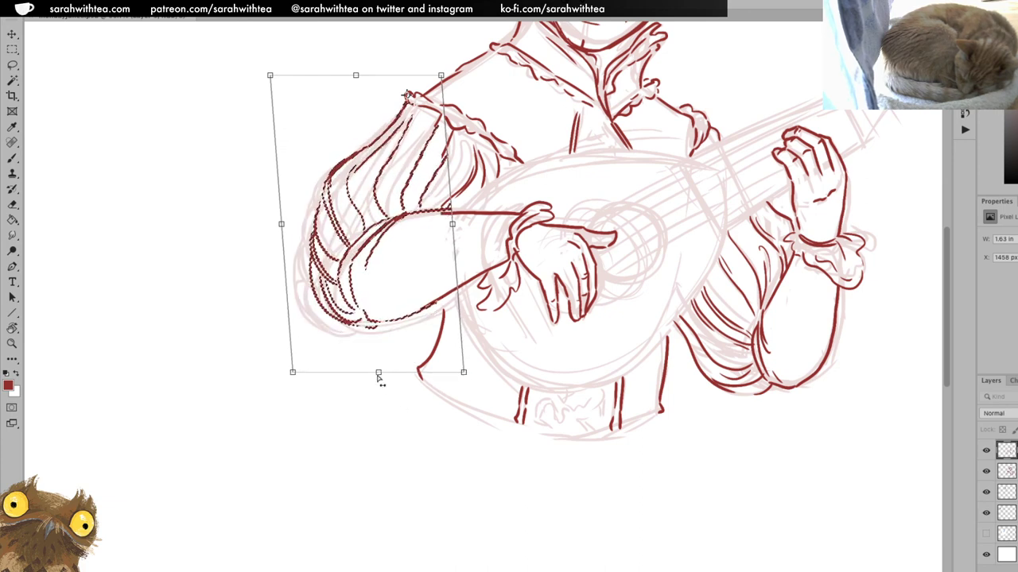
key("ctrl+z")
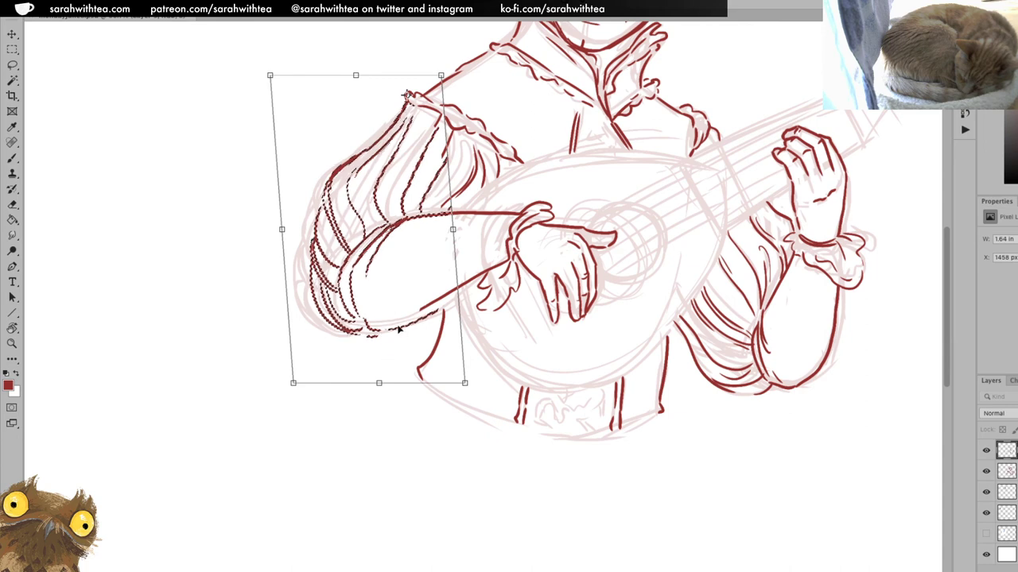
key("Return")
key("l")
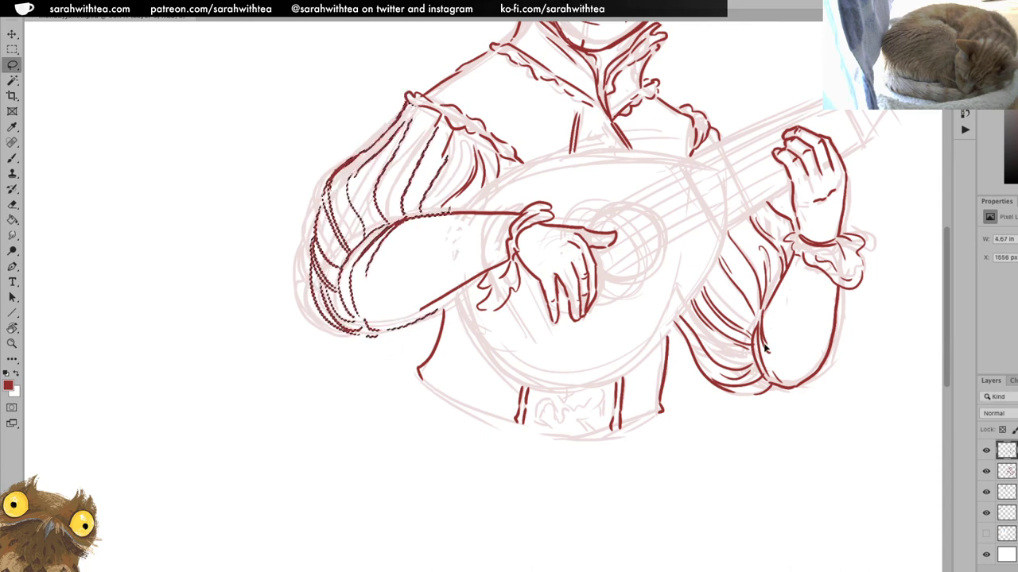
key("ctrl+d")
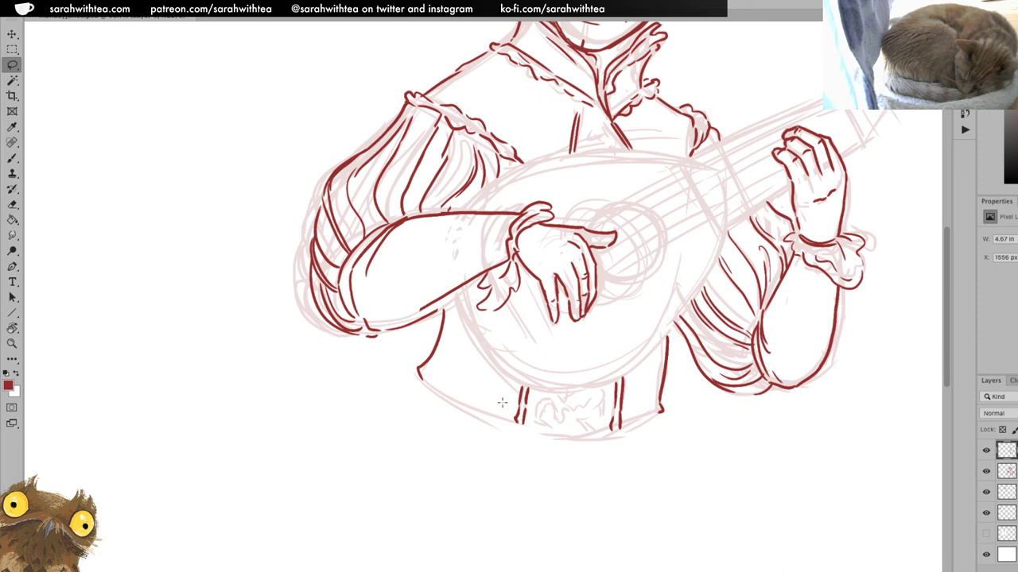
left_click_drag(500, 343, 529, 311)
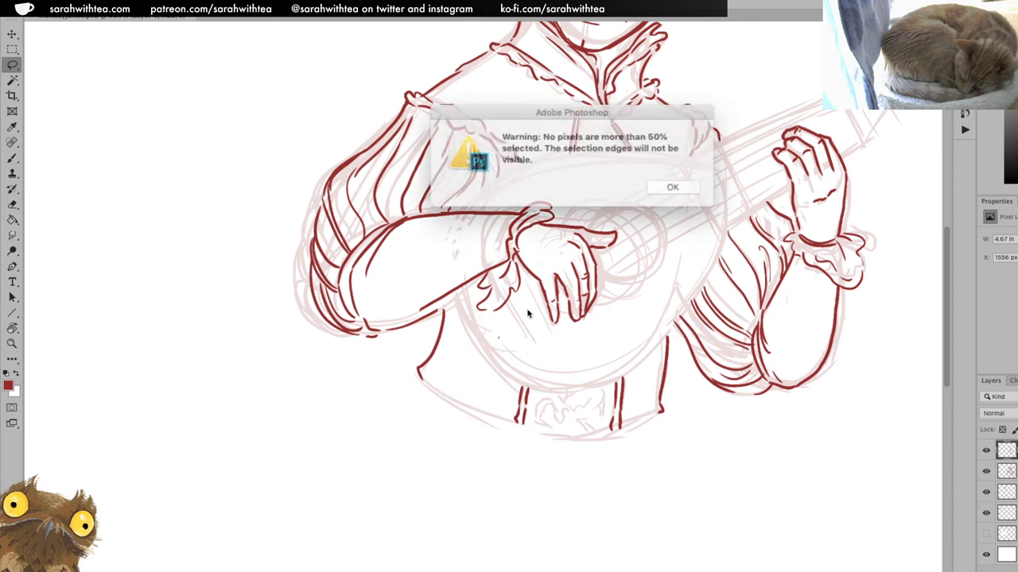
left_click(659, 185)
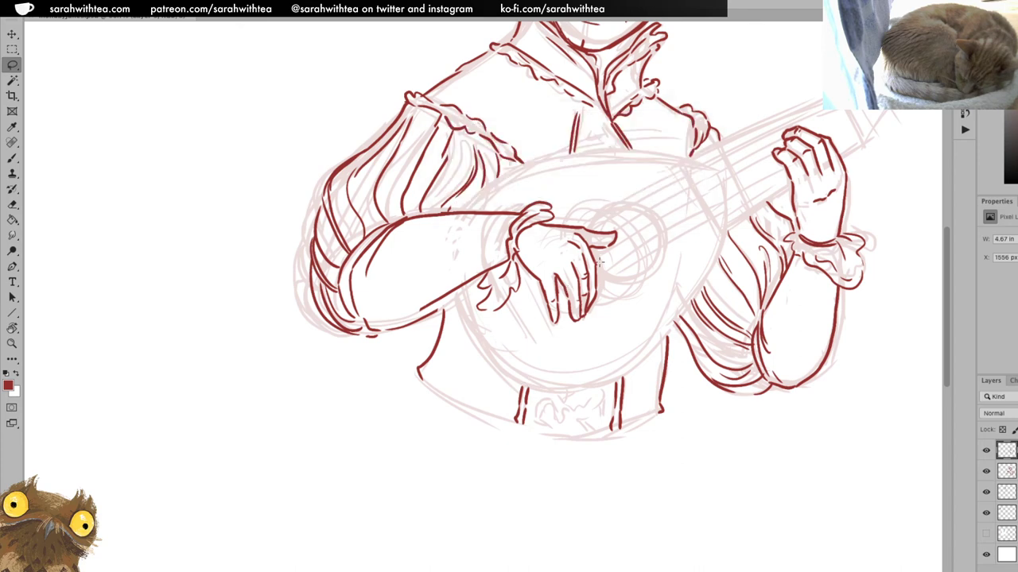
Select the tip of the strumming hand's ring finger with the Lasso, nudge it up slightly to shorten the finger, and deselect
key("z")
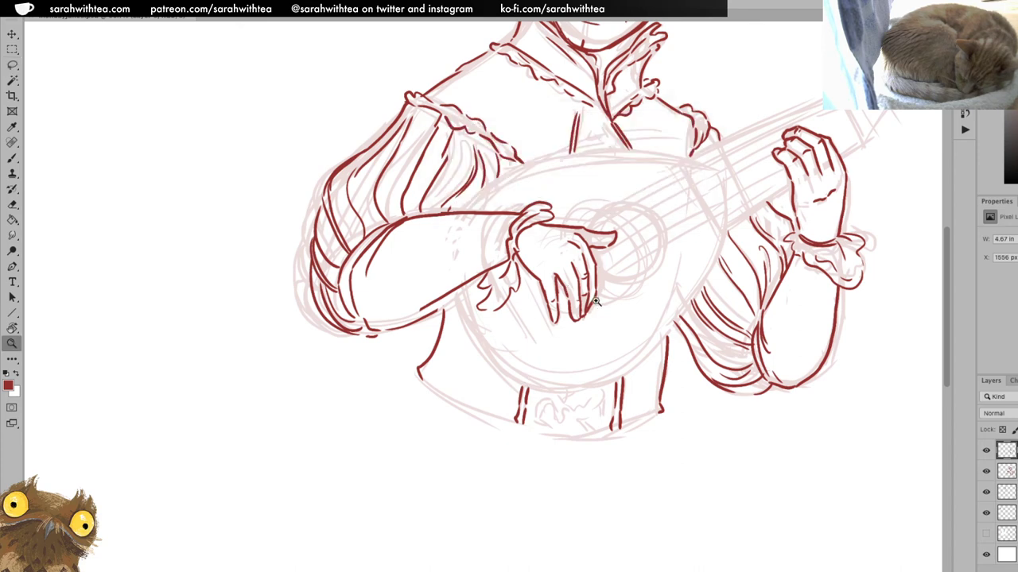
left_click(597, 299)
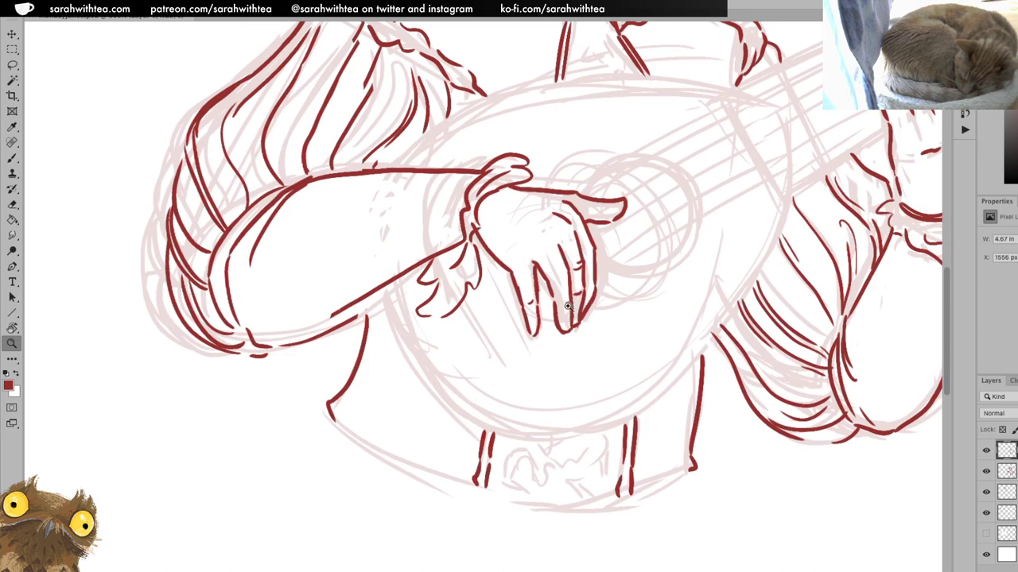
key("l")
mouse_move(548, 318)
left_mouse_down()
mouse_move(554, 303)
mouse_move(563, 327)
left_mouse_up()
key("v")
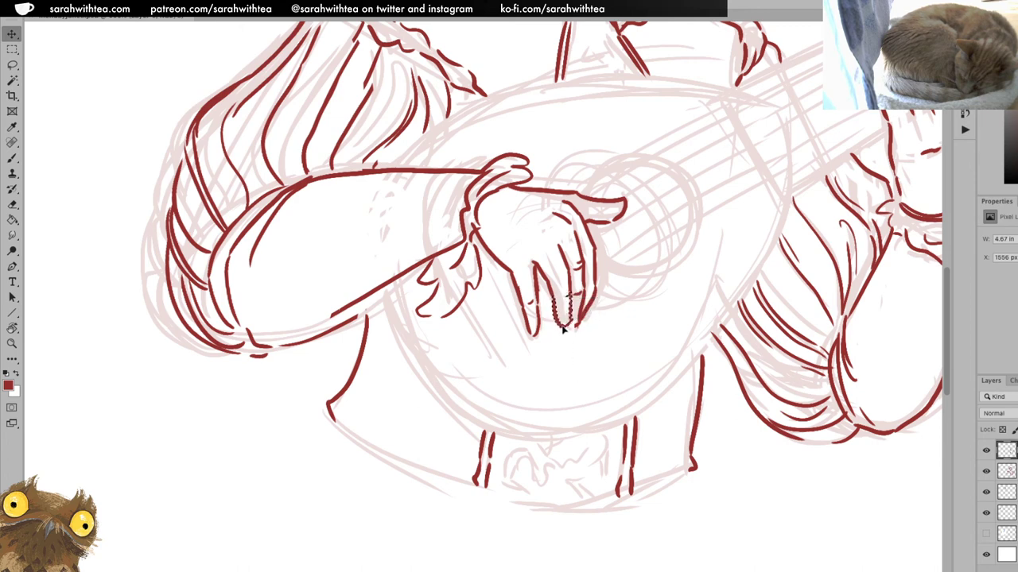
key("ctrl+d")
key("b")
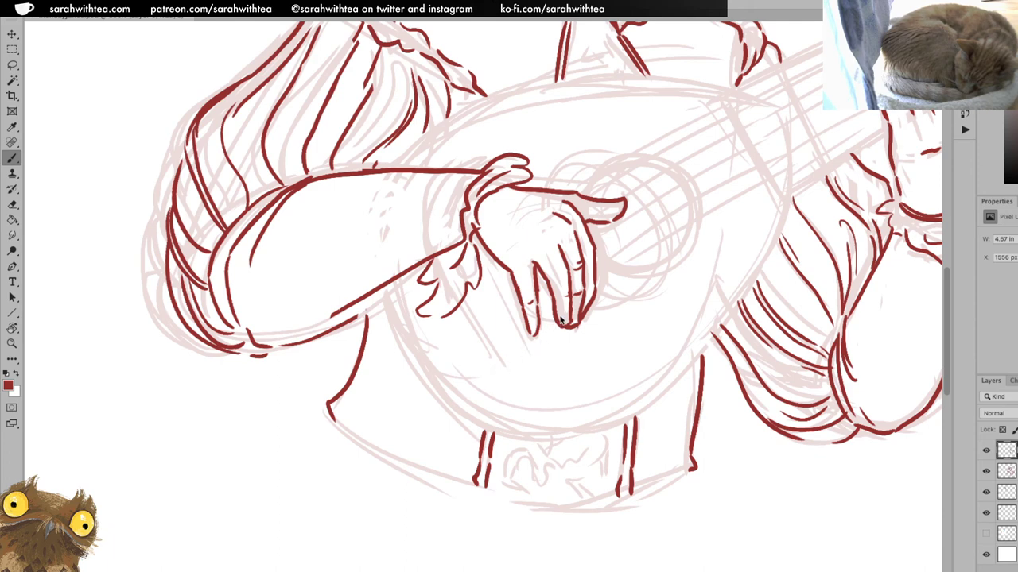
Number the strumming hand's fingers 1 to 4 beneath their tips and label the thumb
mouse_move(560, 318)
left_mouse_down()
mouse_move(598, 316)
mouse_move(579, 339)
mouse_move(540, 349)
mouse_move(547, 344)
left_mouse_up()
key("super+z")
mouse_move(603, 233)
left_mouse_down()
mouse_move(654, 234)
mouse_move(618, 231)
left_mouse_up()
left_click_drag(610, 232, 612, 247)
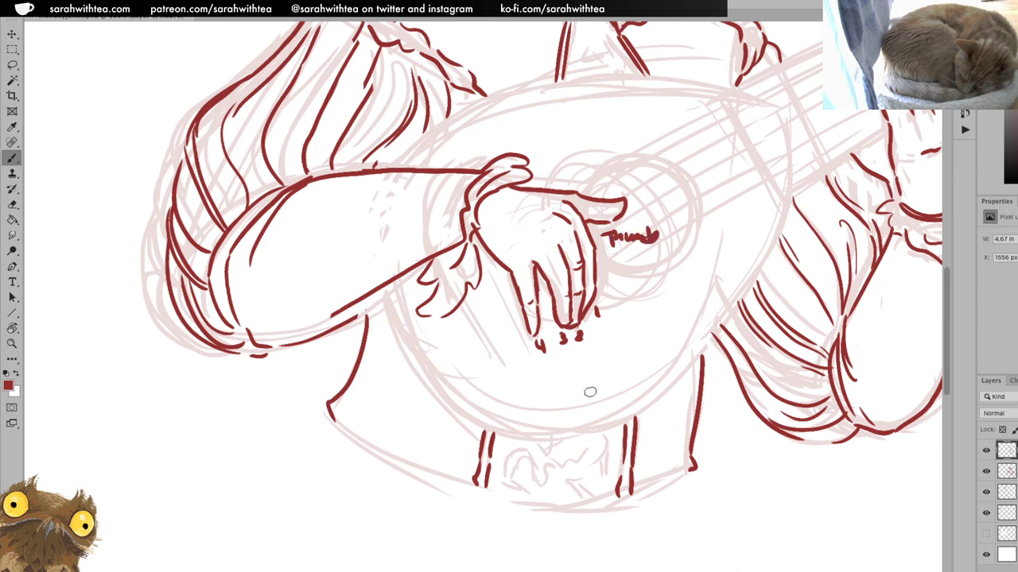
Erase the thumb label and the finger numbers around the strumming hand
key("e")
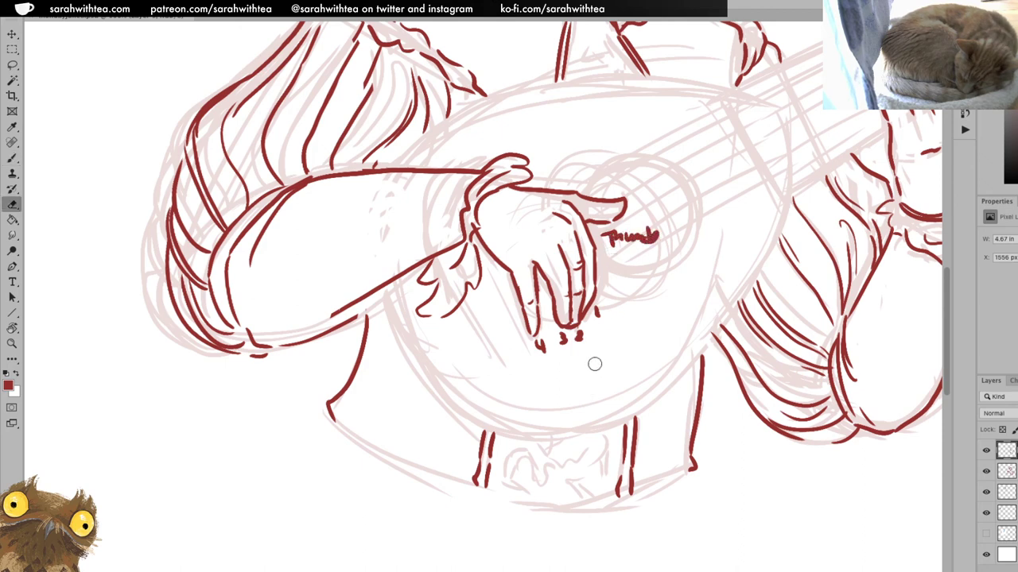
mouse_move(615, 253)
left_mouse_down()
mouse_move(607, 236)
mouse_move(645, 236)
mouse_move(625, 241)
left_mouse_up()
mouse_move(589, 322)
left_mouse_down()
mouse_move(566, 338)
mouse_move(583, 343)
mouse_move(532, 345)
mouse_move(554, 366)
left_mouse_up()
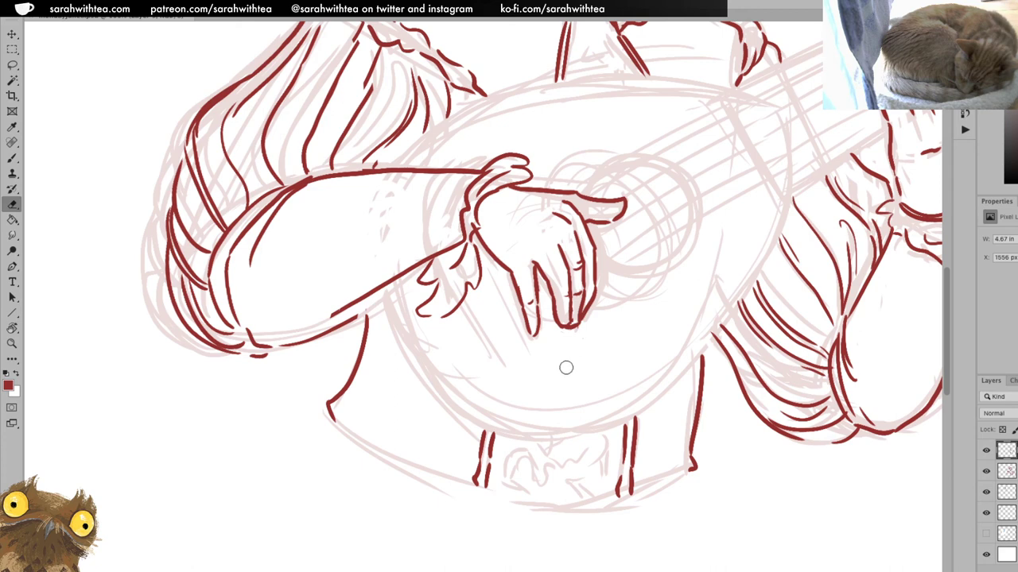
Erase the forearm's lower edge near the elbow together with the leftover marks at the sleeve opening
key("v")
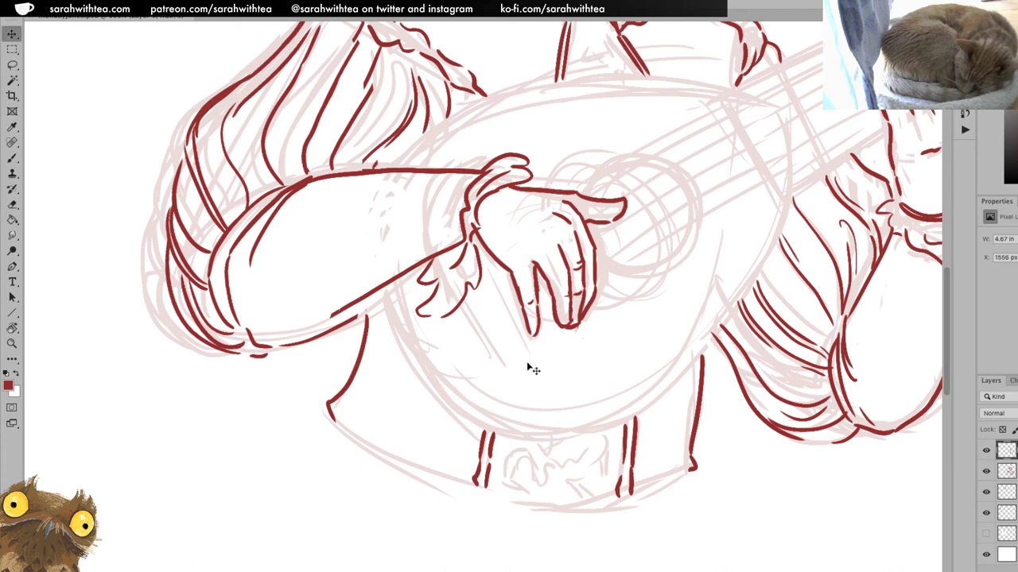
key("e")
mouse_move(362, 316)
left_mouse_down()
mouse_move(285, 348)
mouse_move(250, 334)
mouse_move(270, 352)
left_mouse_up()
Erase the middle fold lines of the strumming arm's puffed sleeve and redraw them as curves gathering toward the elbow
left_click_drag(317, 260, 484, 353)
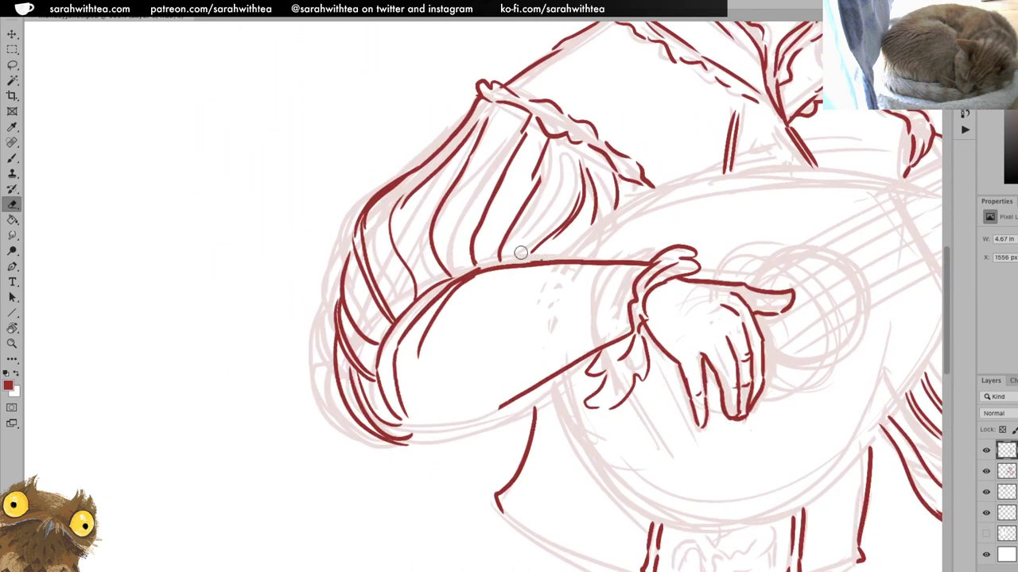
mouse_move(528, 150)
left_mouse_down()
mouse_move(519, 143)
mouse_move(477, 227)
mouse_move(473, 265)
mouse_move(507, 173)
mouse_move(501, 259)
mouse_move(542, 180)
mouse_move(492, 176)
left_mouse_up()
key("b")
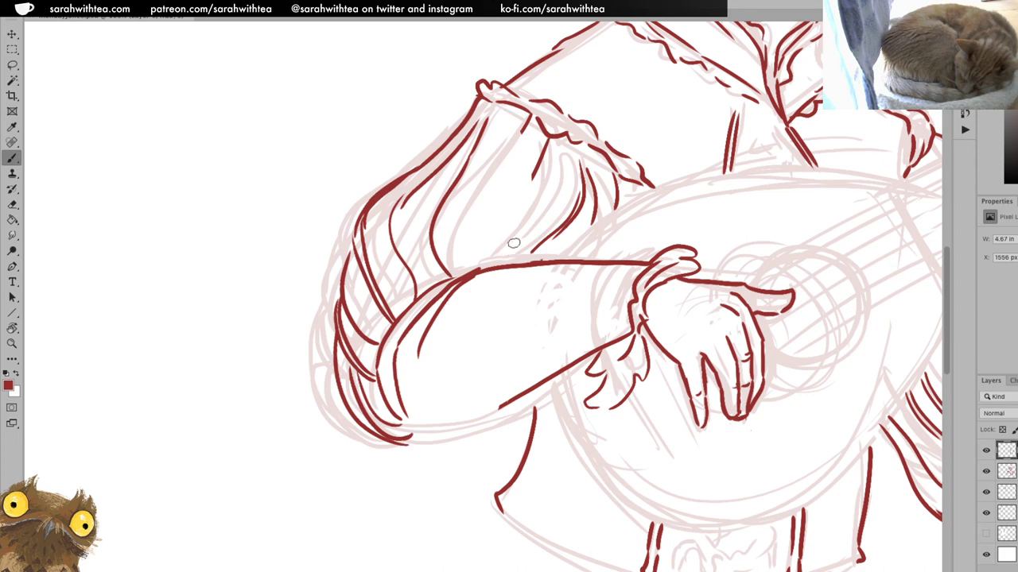
mouse_move(530, 178)
left_mouse_down()
mouse_move(479, 275)
mouse_move(460, 273)
mouse_move(455, 223)
mouse_move(525, 130)
left_mouse_up()
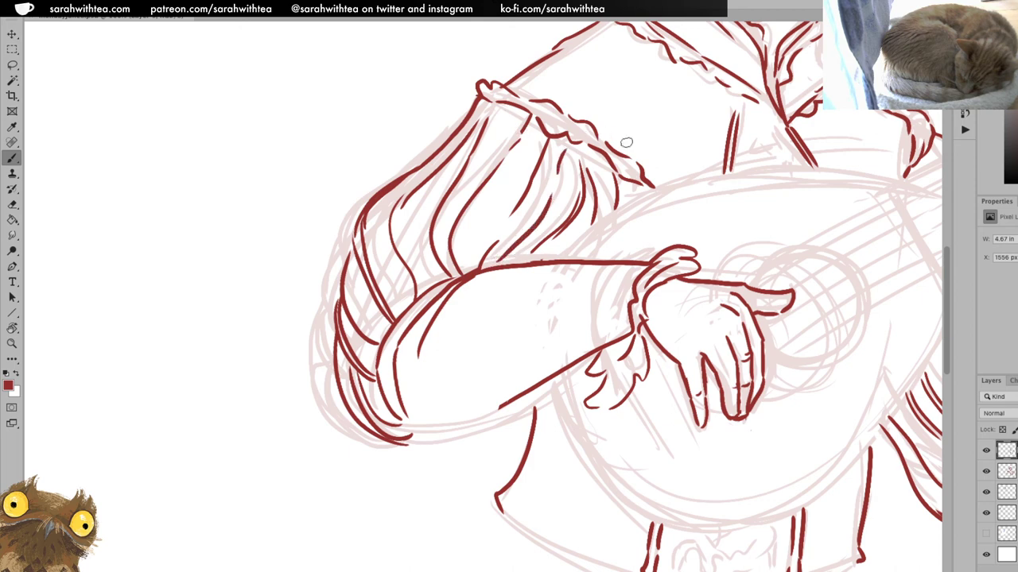
left_click_drag(410, 434, 490, 415)
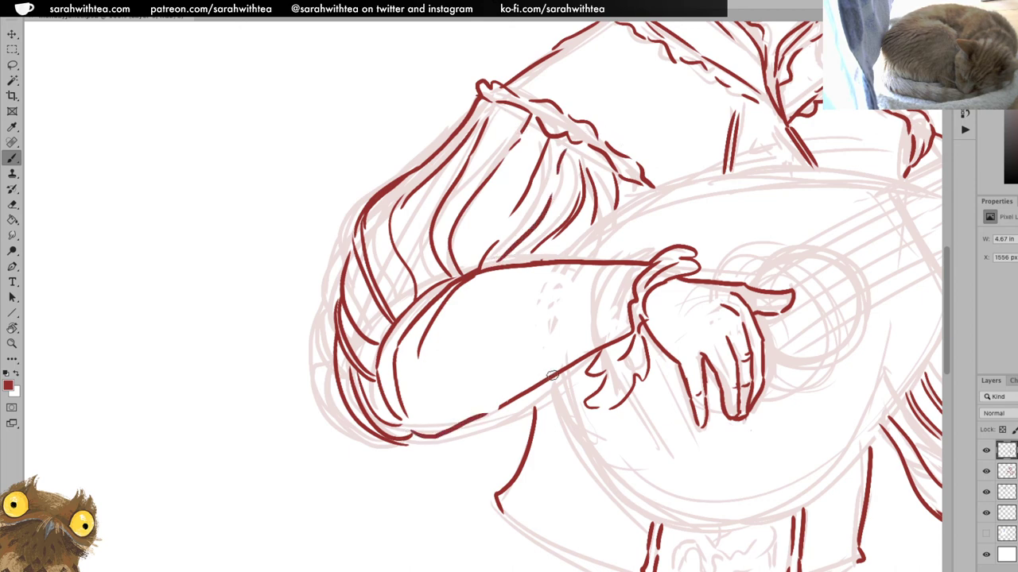
key("super+z")
mouse_move(411, 434)
left_mouse_down()
mouse_move(513, 399)
mouse_move(450, 433)
mouse_move(403, 417)
mouse_move(439, 428)
mouse_move(513, 397)
left_mouse_up()
key("super+z")
key("super+z")
key("ctrl+z")
Redraw the forearm's lower edge as a smooth curve from the elbow and replace its upper edge with a cleaner line
mouse_move(405, 418)
left_mouse_down()
mouse_move(456, 425)
mouse_move(507, 404)
left_mouse_up()
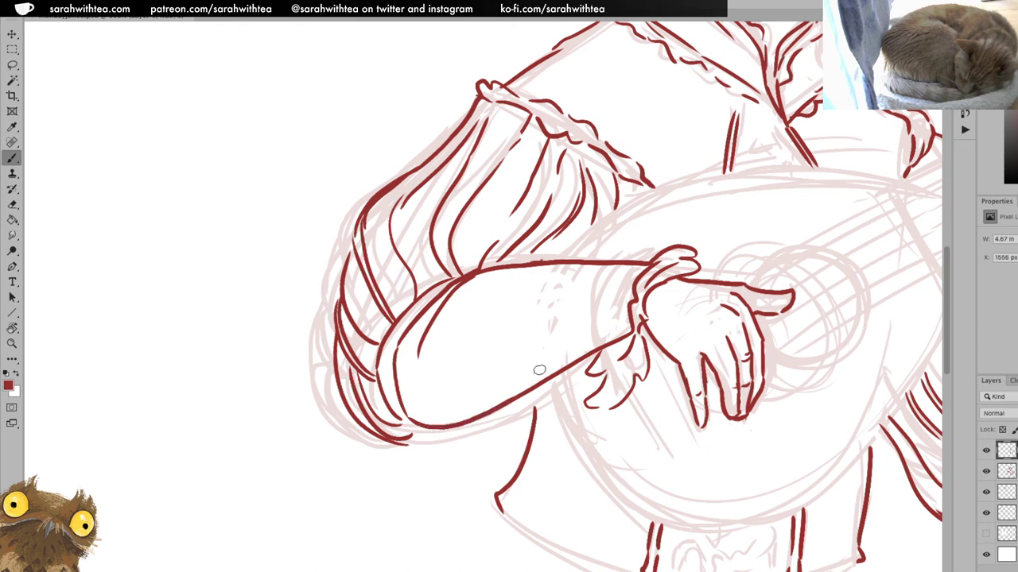
key("e")
mouse_move(517, 261)
left_mouse_down()
mouse_move(603, 253)
mouse_move(597, 264)
mouse_move(500, 263)
mouse_move(626, 257)
left_mouse_up()
key("b")
mouse_move(494, 267)
left_mouse_down()
mouse_move(611, 264)
mouse_move(702, 248)
left_mouse_up()
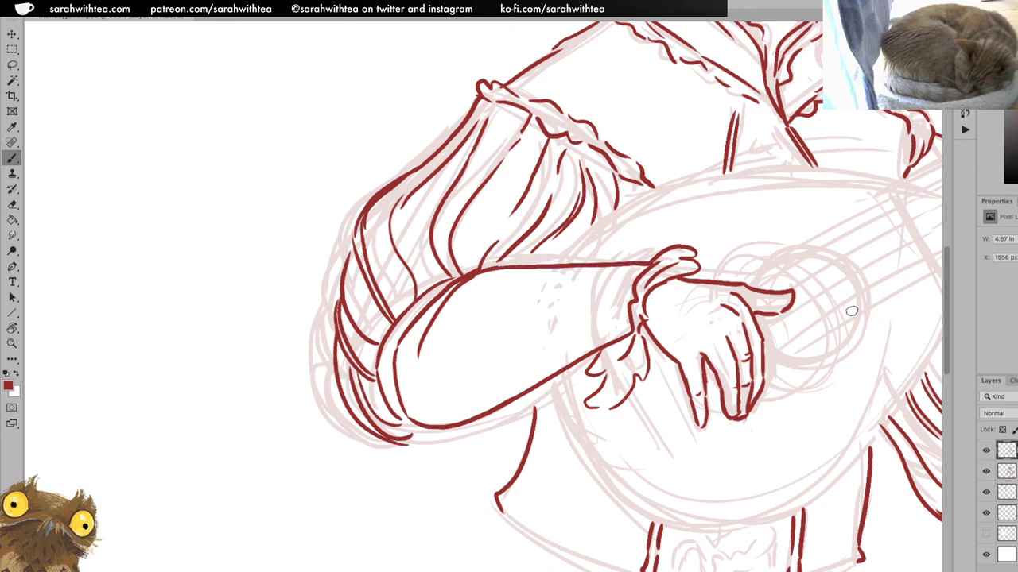
Add short fold marks along the puffed sleeve's edge beneath the elbow
key("z")
key("b")
left_click_drag(407, 443, 445, 431)
Select the strumming hand's line work up to the cuff and enlarge it slightly
key("z")
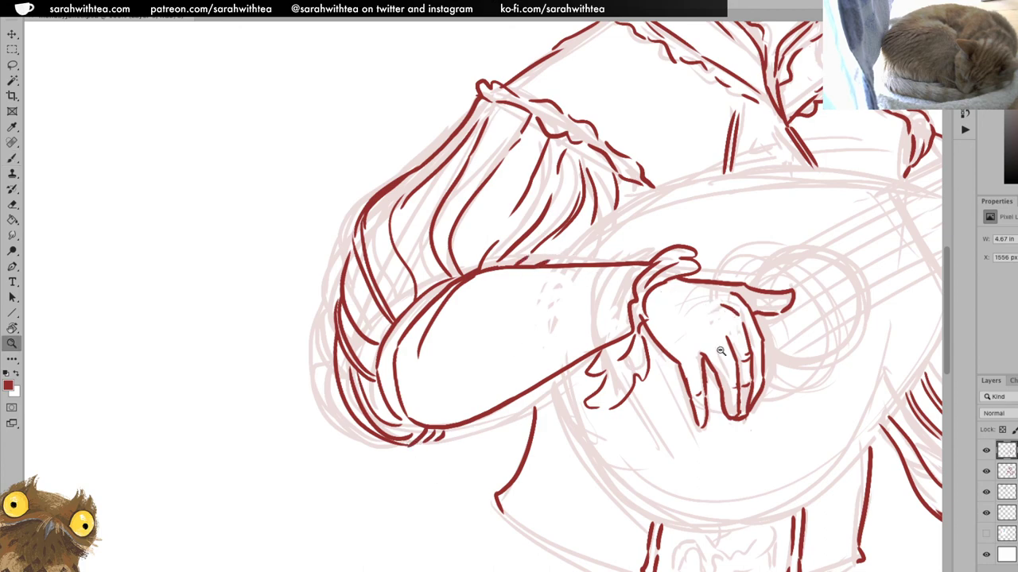
left_click(720, 351, "alt")
left_click(720, 350, "alt")
left_click_drag(694, 384, 570, 380)
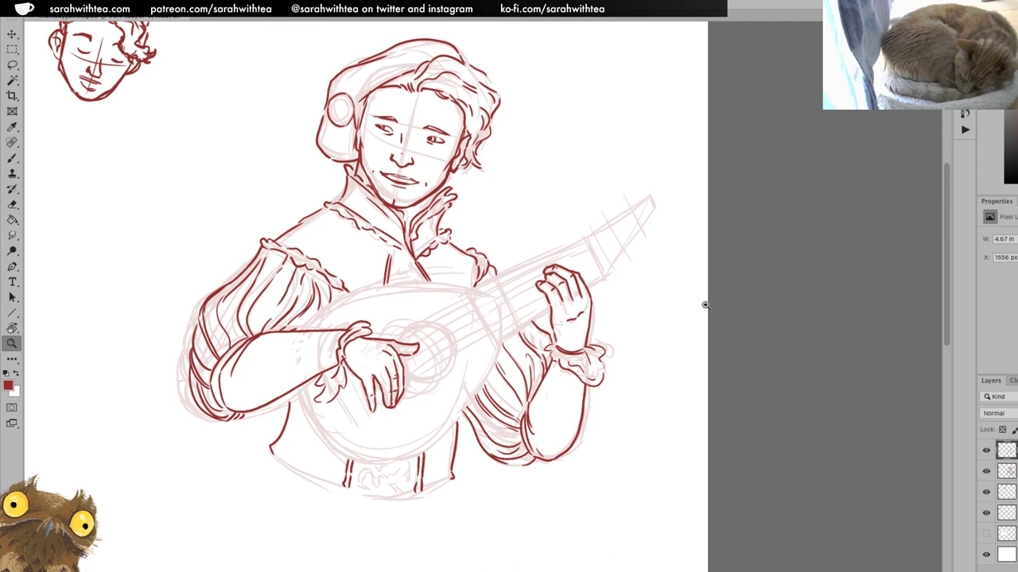
left_click(424, 362)
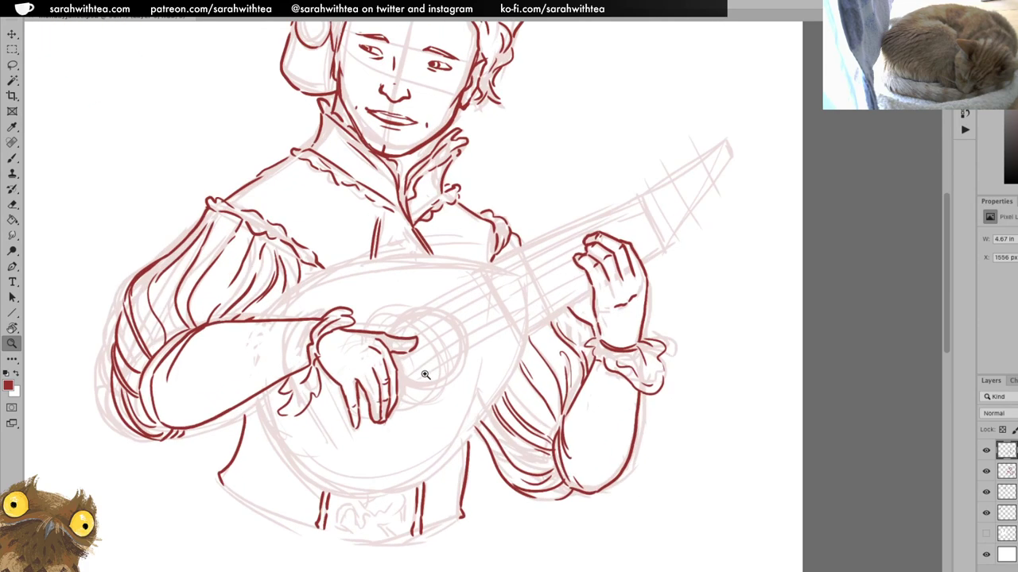
left_click_drag(422, 355, 498, 399)
key("l")
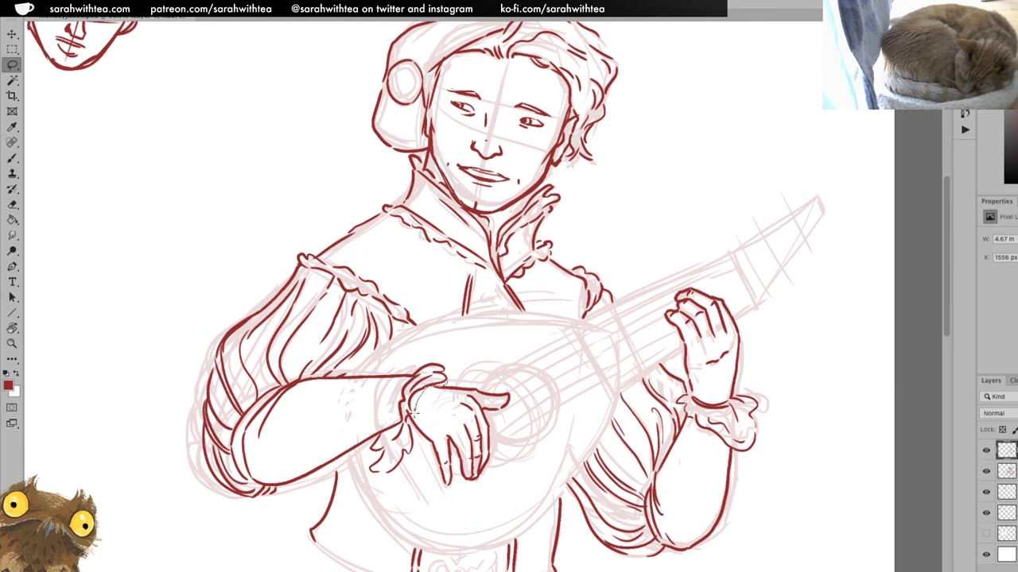
mouse_move(415, 407)
left_mouse_down()
mouse_move(447, 513)
mouse_move(472, 360)
left_mouse_up()
key("ctrl+t")
left_click_drag(471, 512, 549, 516)
left_click_drag(492, 478, 488, 477)
key("Return")
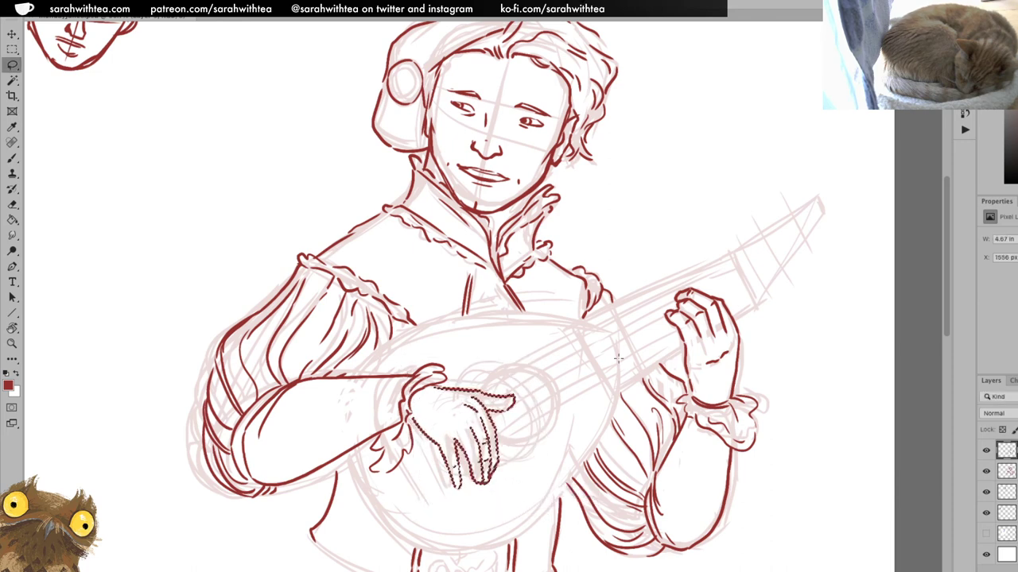
key("ctrl+d")
Make a freehand selection around the fretting hand above its wrist cuff
mouse_move(745, 294)
left_mouse_down()
mouse_move(706, 260)
mouse_move(654, 291)
mouse_move(685, 380)
left_mouse_up()
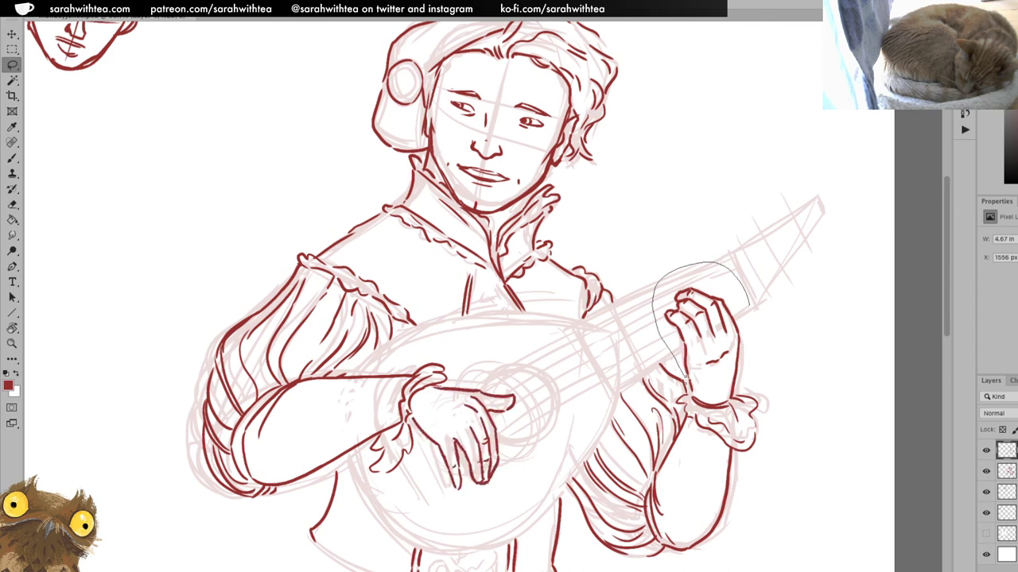
left_click_drag(750, 366, 750, 275)
key("ctrl+t")
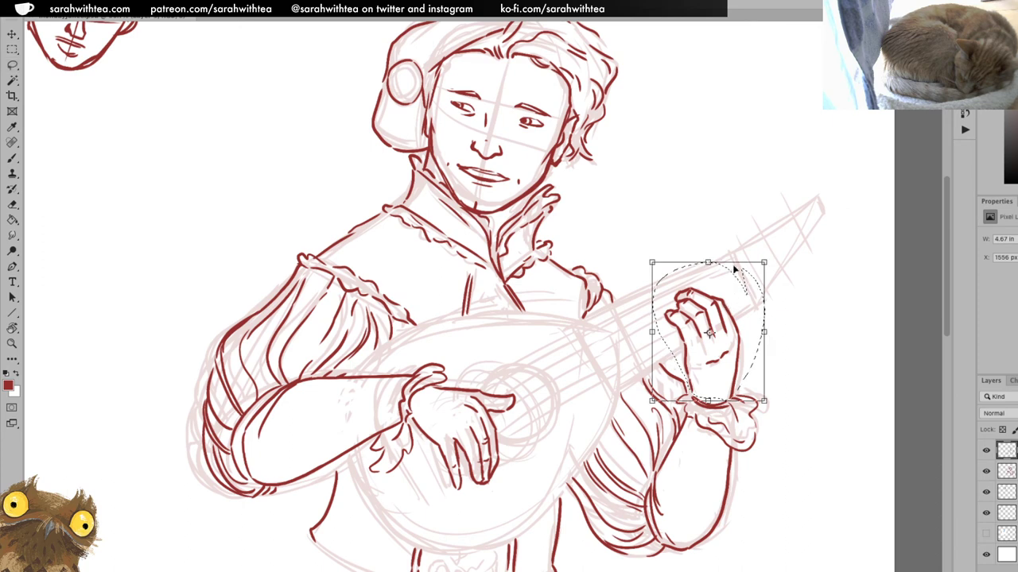
left_click_drag(764, 263, 773, 252)
left_click_drag(757, 289, 749, 290)
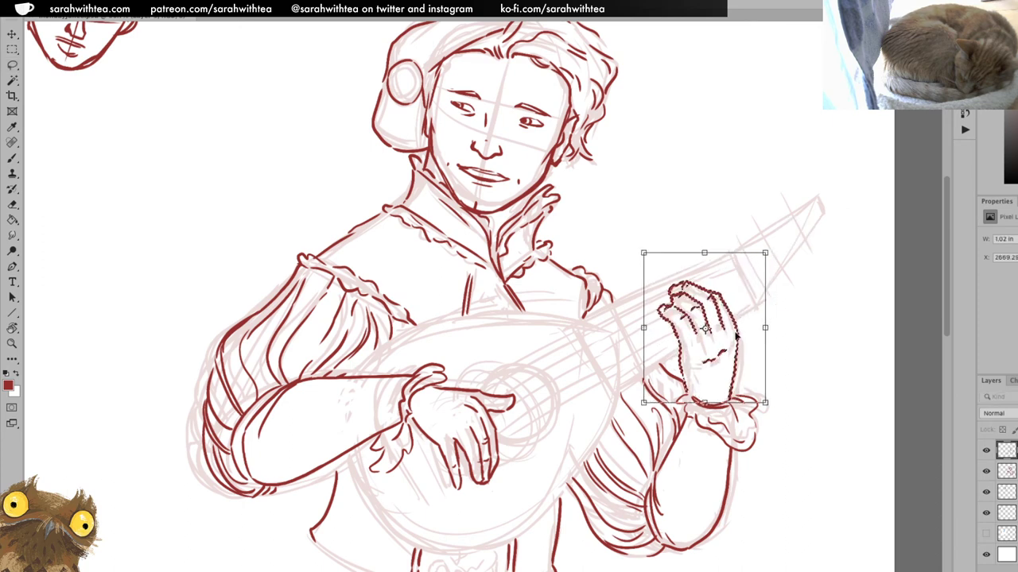
left_click_drag(732, 334, 475, 441)
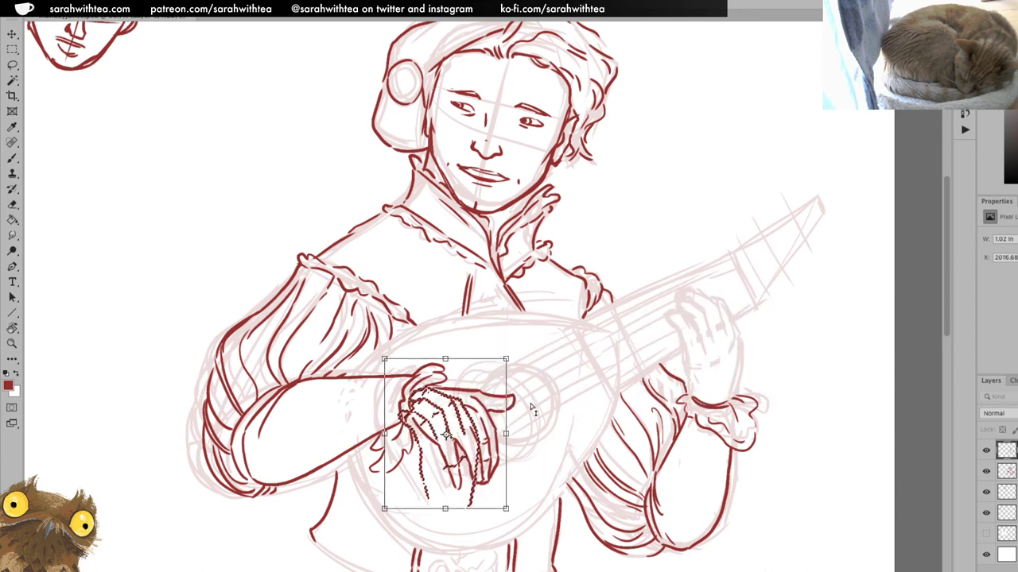
key("ctrl+z")
left_click_drag(763, 253, 764, 252)
key("Escape")
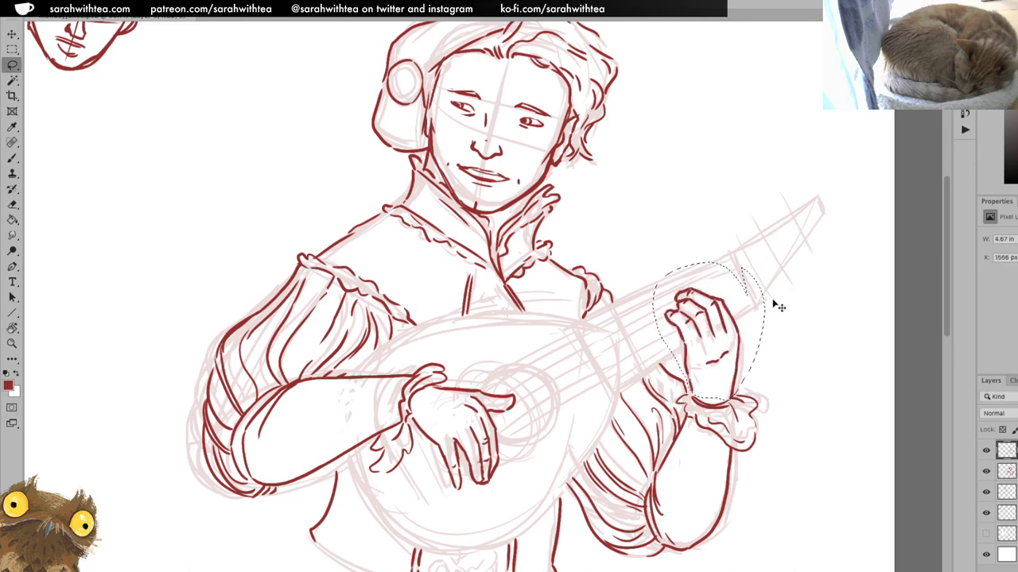
Enlarge the selected fretting hand slightly, nudge it into place above the cuff, and clear the selection
key("ctrl+t")
left_click_drag(764, 261, 767, 259)
key("Return")
key("v")
left_click_drag(740, 362, 736, 361)
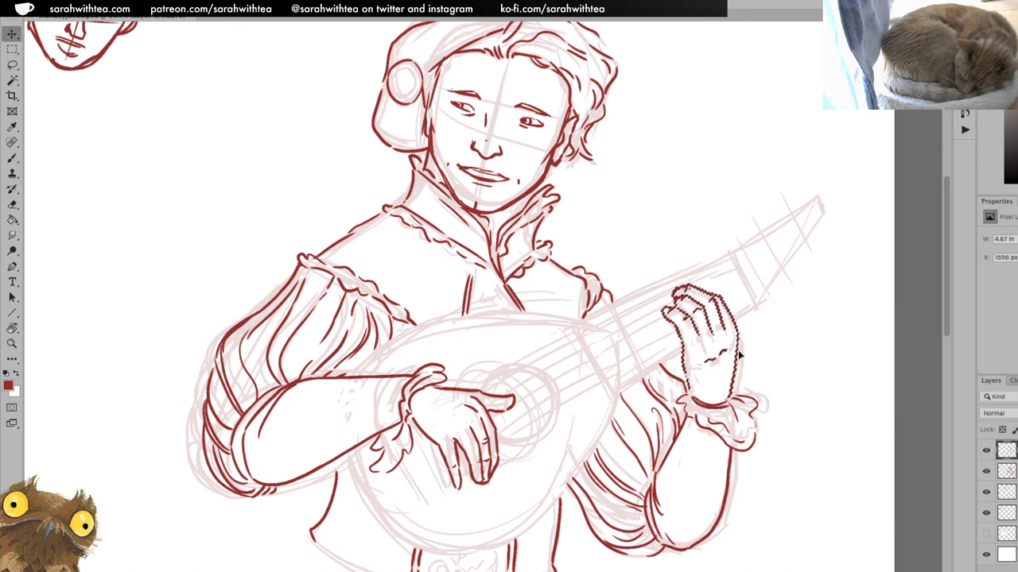
key("ctrl+d")
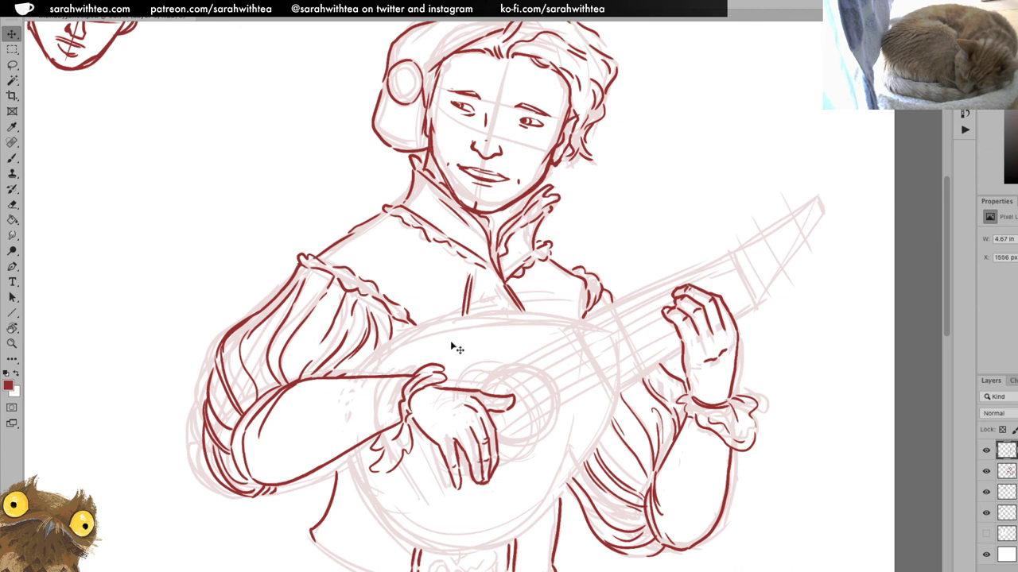
Decorate the hat's oval brooch with a ring of small beads inside its rim using the Brush
key("b")
key("z")
left_click(433, 81)
key("b")
mouse_move(384, 111)
left_mouse_down()
mouse_move(414, 82)
mouse_move(384, 105)
mouse_move(375, 75)
mouse_move(370, 83)
mouse_move(375, 63)
mouse_move(399, 55)
mouse_move(411, 84)
left_mouse_up()
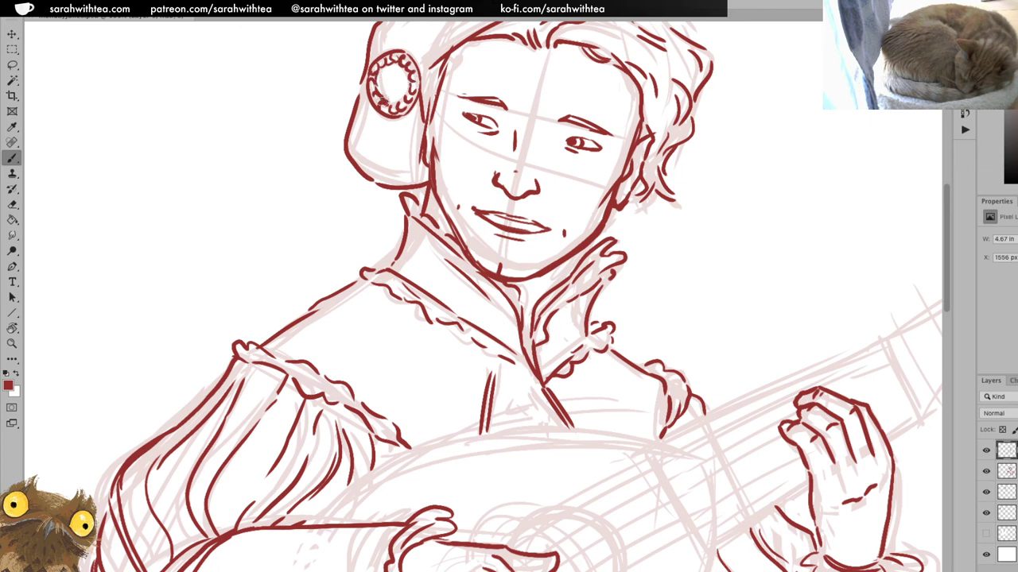
mouse_move(389, 102)
left_mouse_down()
mouse_move(407, 95)
mouse_move(404, 76)
left_mouse_up()
Paint small floral embroidery marks on the doublet's chest panel and on the waist panel between the vertical trims
left_click_drag(709, 352, 664, 191)
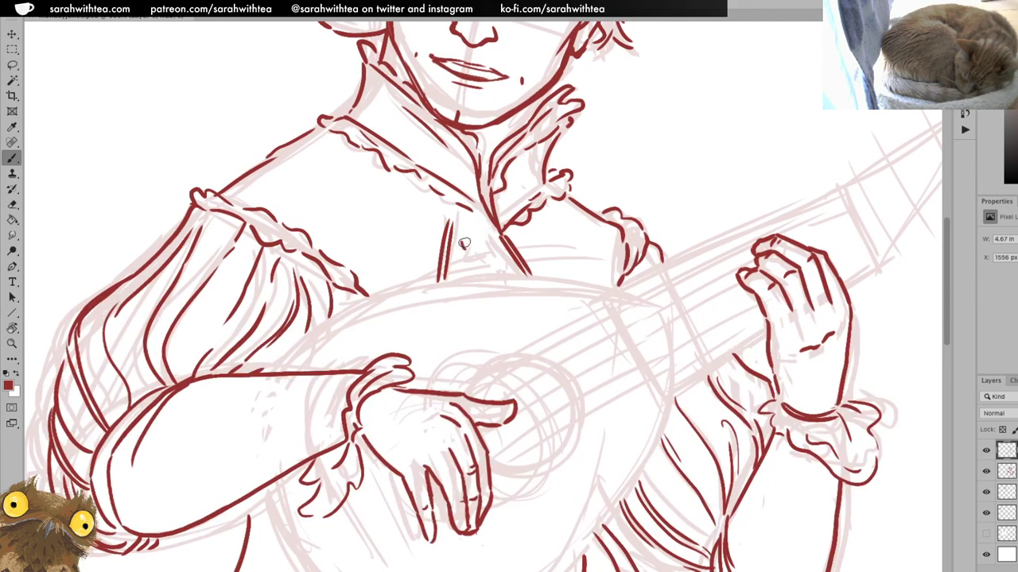
mouse_move(471, 247)
left_mouse_down()
mouse_move(485, 260)
mouse_move(490, 242)
mouse_move(491, 266)
left_mouse_up()
mouse_move(630, 351)
left_mouse_down()
mouse_move(577, 164)
mouse_move(582, 10)
left_mouse_up()
mouse_move(343, 312)
left_mouse_down()
mouse_move(362, 321)
mouse_move(344, 322)
mouse_move(354, 333)
mouse_move(399, 316)
mouse_move(417, 321)
mouse_move(383, 342)
mouse_move(391, 350)
mouse_move(440, 317)
left_mouse_up()
left_click_drag(385, 302, 399, 307)
left_click_drag(410, 336, 412, 348)
left_click_drag(413, 356, 418, 349)
left_click_drag(427, 304, 435, 302)
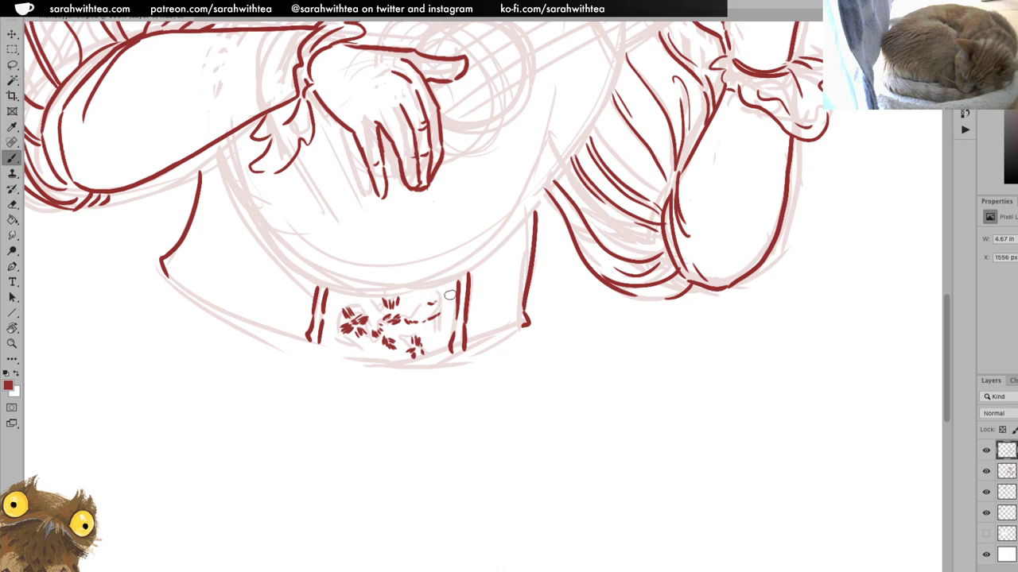
Draw the upper edge of the lute's body as a smooth curve from the strumming forearm toward the neck
key("z")
left_click(531, 326, "alt")
left_click(534, 328, "alt")
left_click(545, 332, "alt")
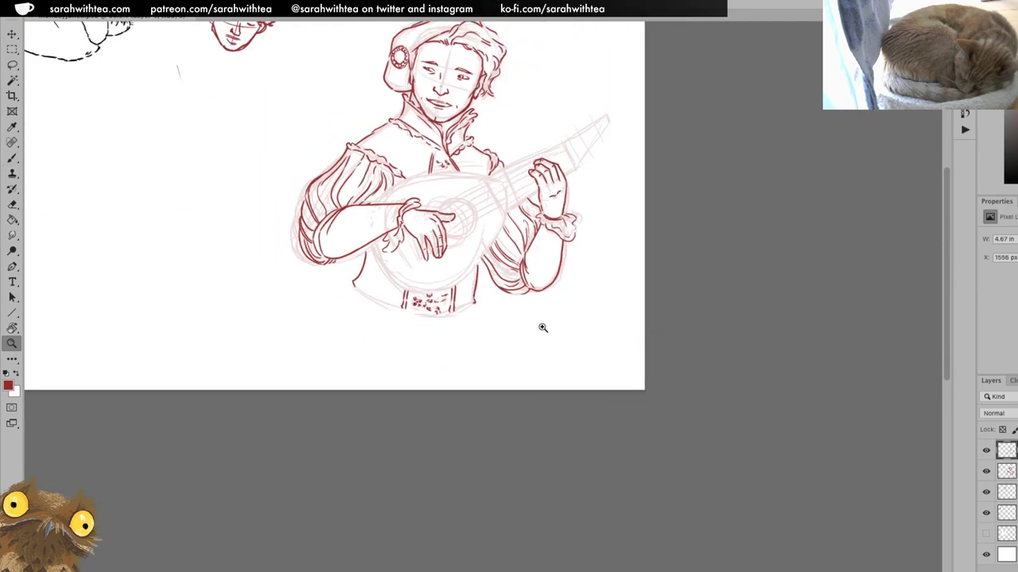
left_click(515, 268)
left_click_drag(473, 198, 551, 392)
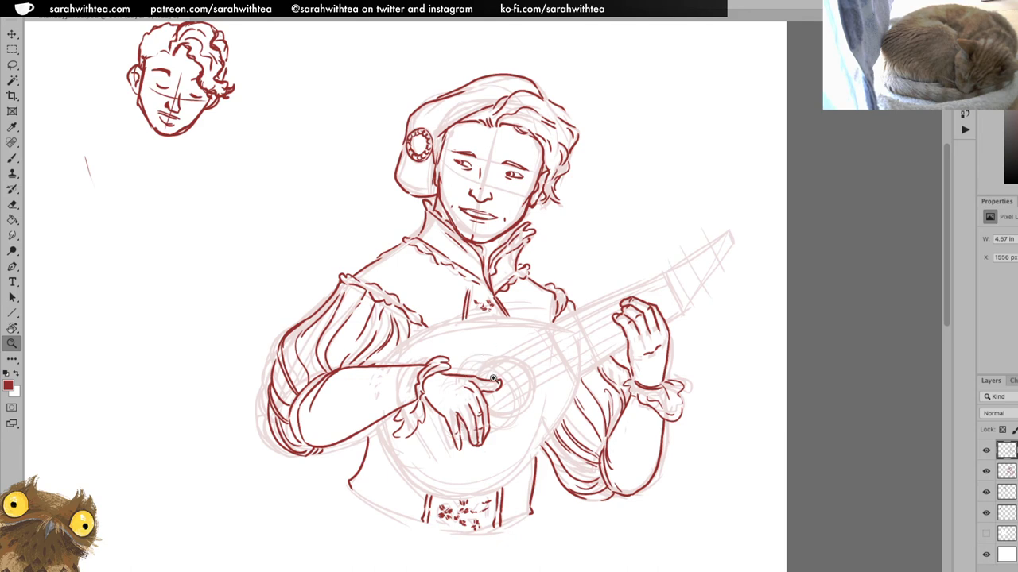
left_click(483, 389)
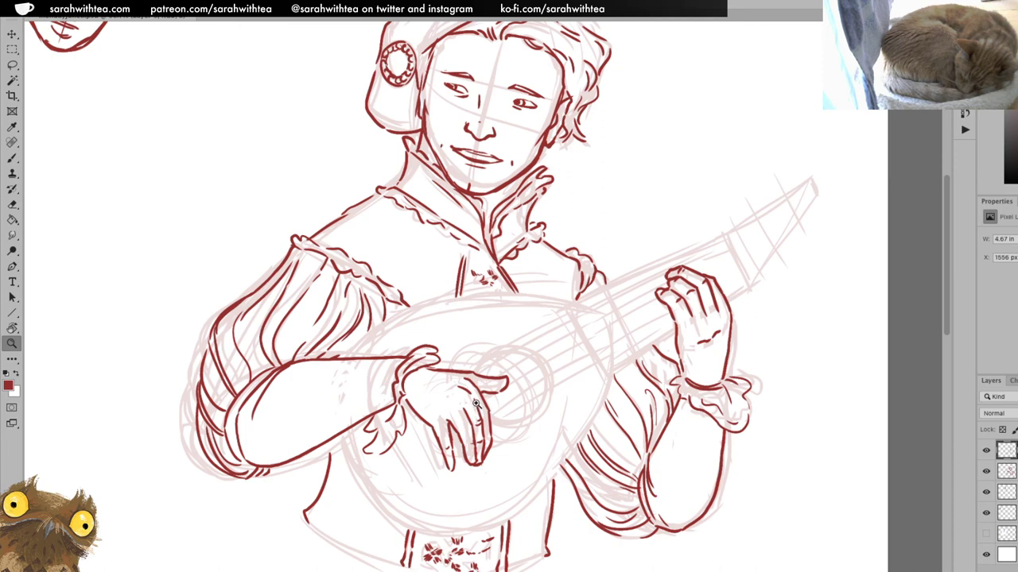
key("b")
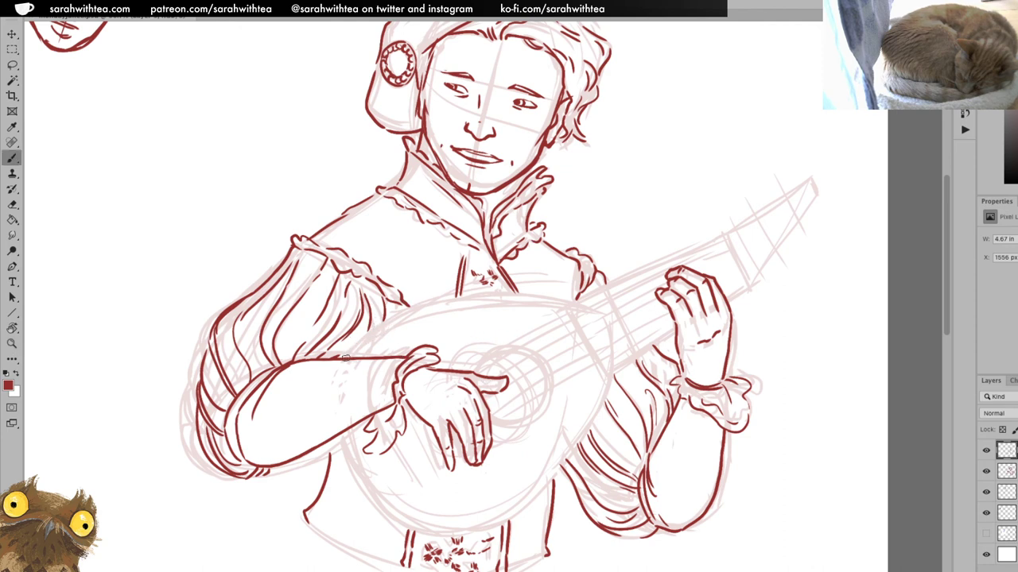
left_click_drag(355, 345, 444, 293)
key("ctrl+z")
left_click_drag(352, 346, 509, 296)
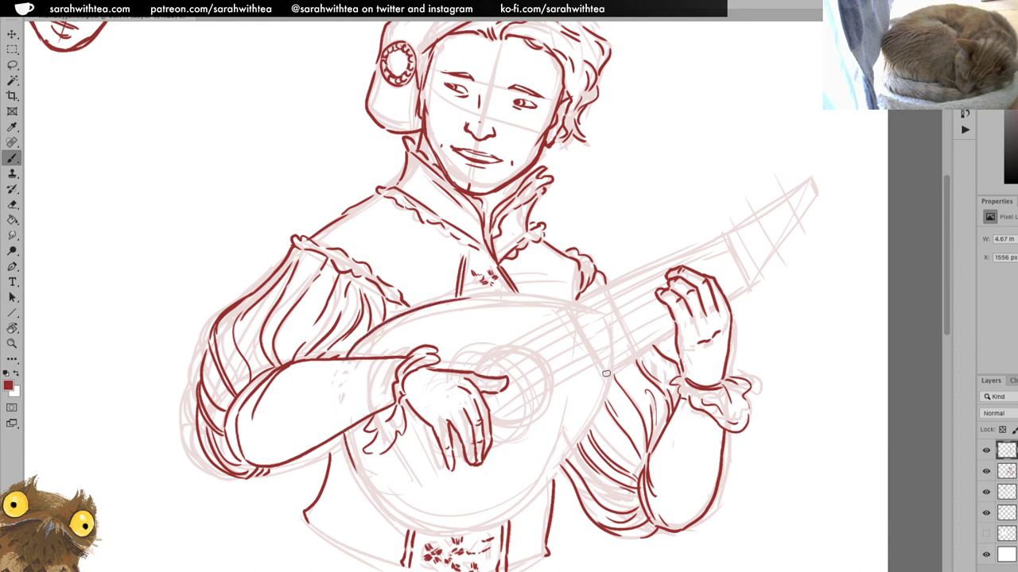
Rotate the canvas and extend the lute body's upper edge as a clean curve up to the neck joint
key("r")
mouse_move(721, 259)
left_mouse_down()
mouse_move(692, 186)
mouse_move(530, 29)
mouse_move(486, 275)
left_mouse_up()
left_click_drag(465, 323, 512, 232)
key("ctrl+z")
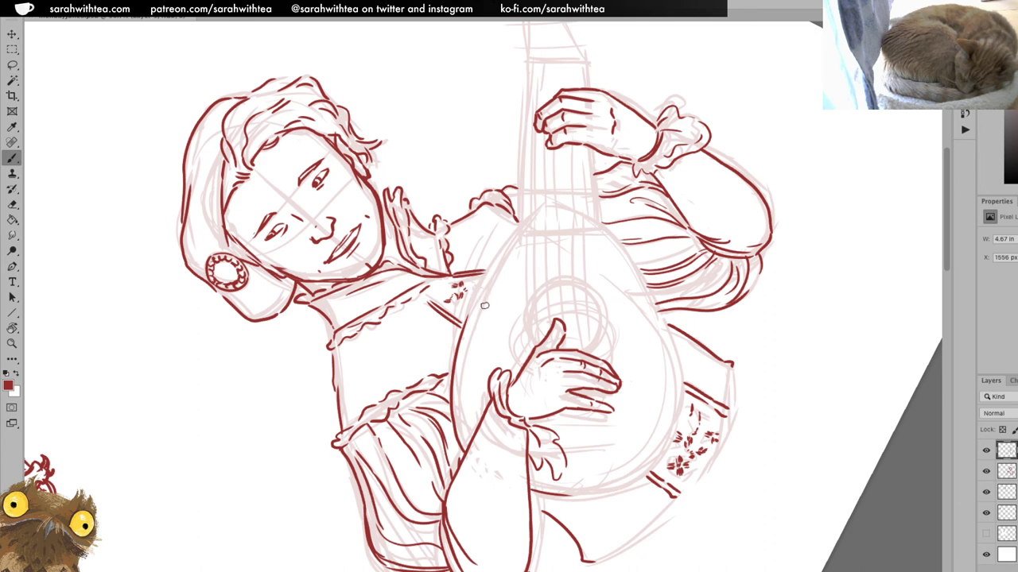
left_click_drag(466, 316, 518, 225)
key("ctrl+z")
key("ctrl+z")
left_click_drag(468, 318, 514, 230)
key("ctrl+z")
left_click_drag(468, 315, 514, 230)
Outline the lute body's lower side from the neck joint around the rounded base to the strumming forearm
left_click_drag(602, 225, 650, 296)
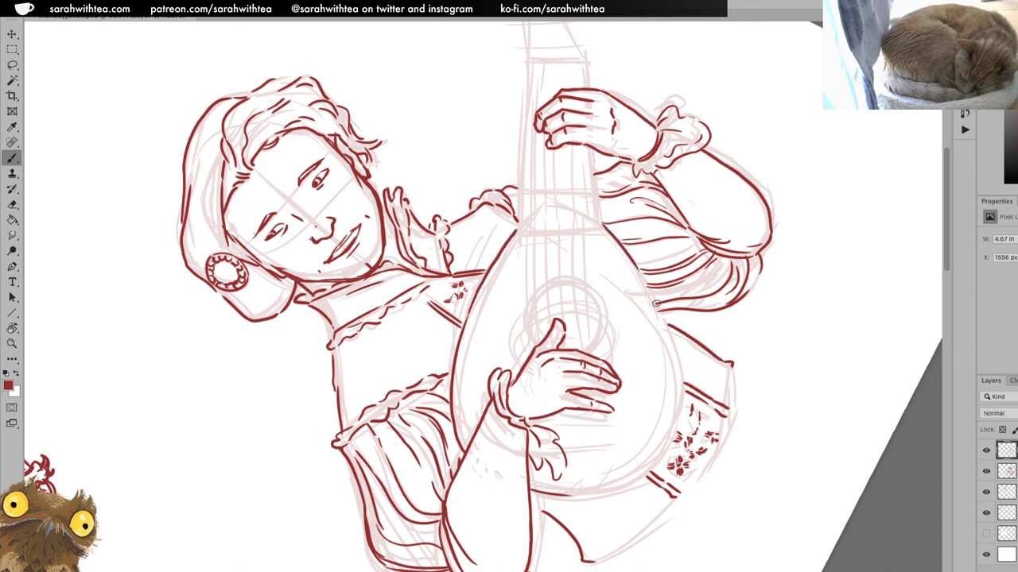
key("r")
mouse_move(623, 225)
left_mouse_down()
mouse_move(590, 188)
mouse_move(420, 164)
mouse_move(236, 340)
mouse_move(239, 328)
left_mouse_up()
key("b")
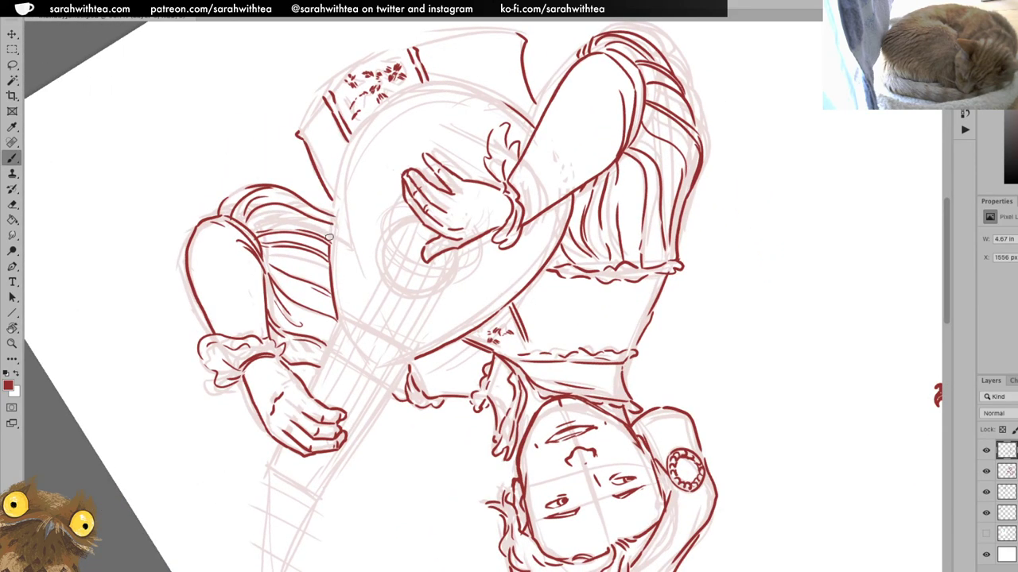
key("z")
left_click(361, 192)
key("b")
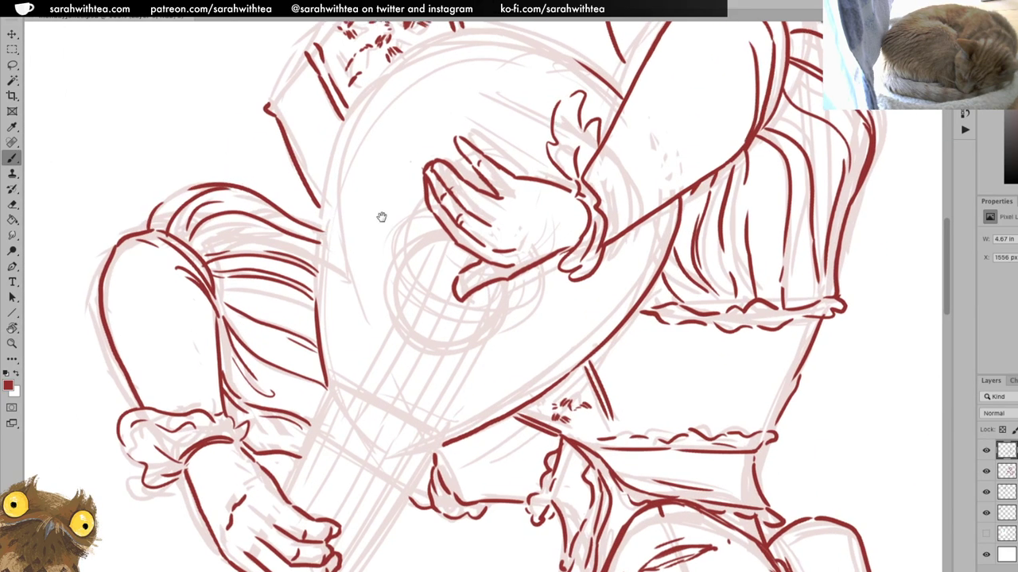
left_click_drag(375, 211, 426, 218)
mouse_move(388, 340)
left_mouse_down()
mouse_move(412, 172)
mouse_move(434, 133)
left_mouse_up()
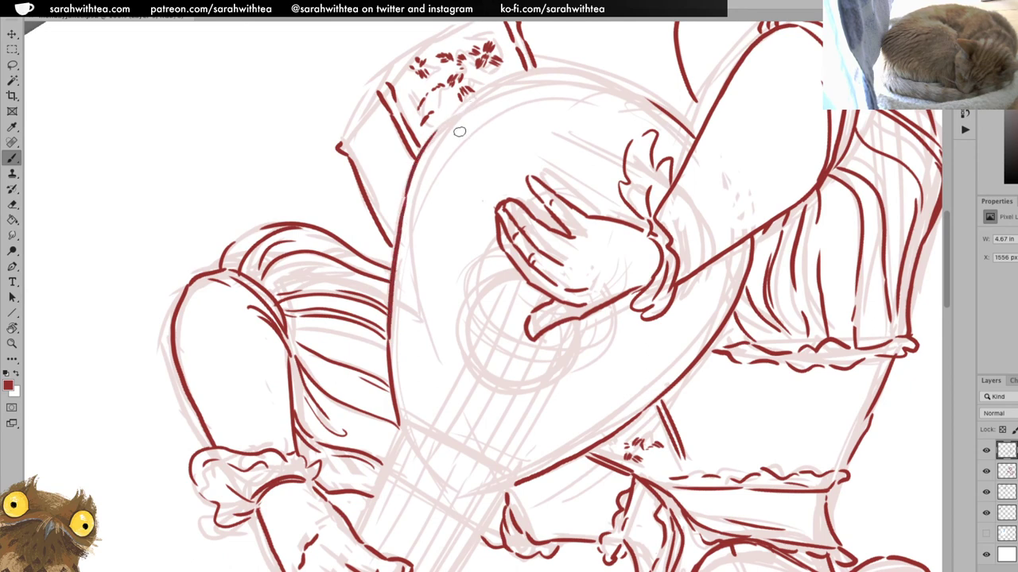
key("space")
mouse_move(550, 117)
left_mouse_down()
mouse_move(495, 68)
mouse_move(426, 55)
left_mouse_up()
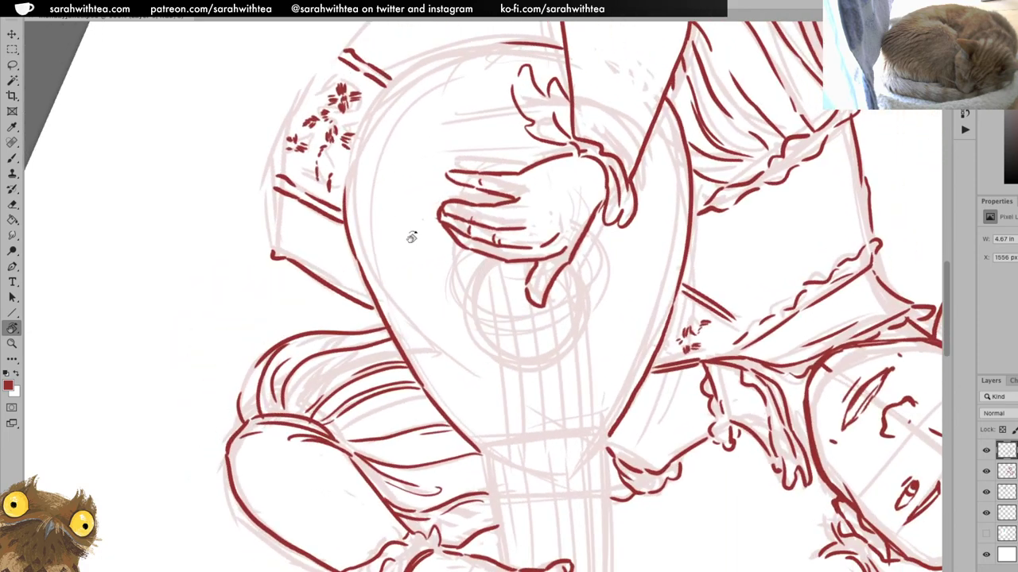
mouse_move(347, 181)
left_mouse_down()
mouse_move(371, 109)
mouse_move(397, 77)
mouse_move(439, 55)
mouse_move(564, 37)
left_mouse_up()
Examine the whole figure with the outlined lute body at different magnifications
key("z")
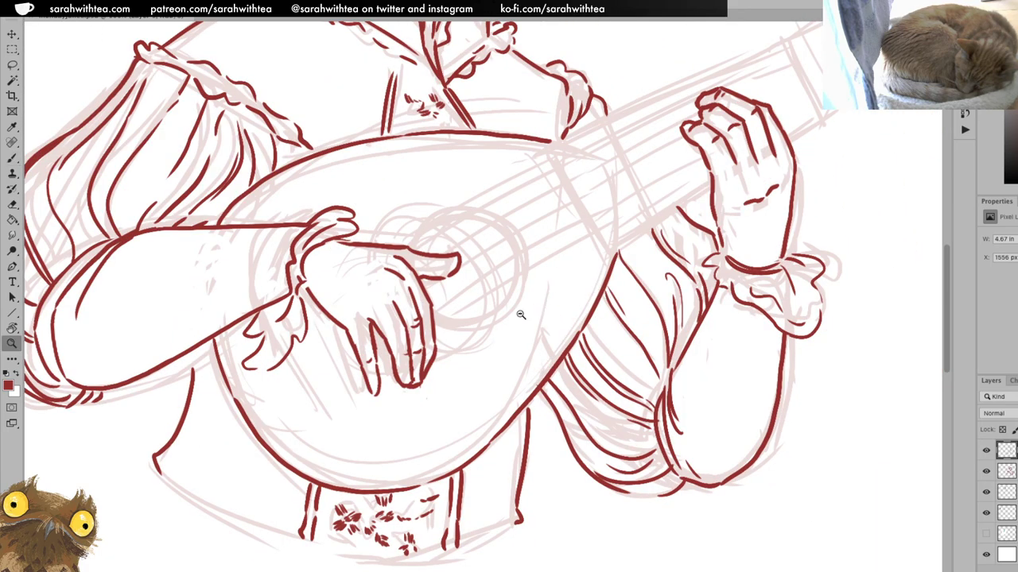
left_click(521, 316, "alt")
left_click(517, 321, "alt")
left_click(517, 325, "alt")
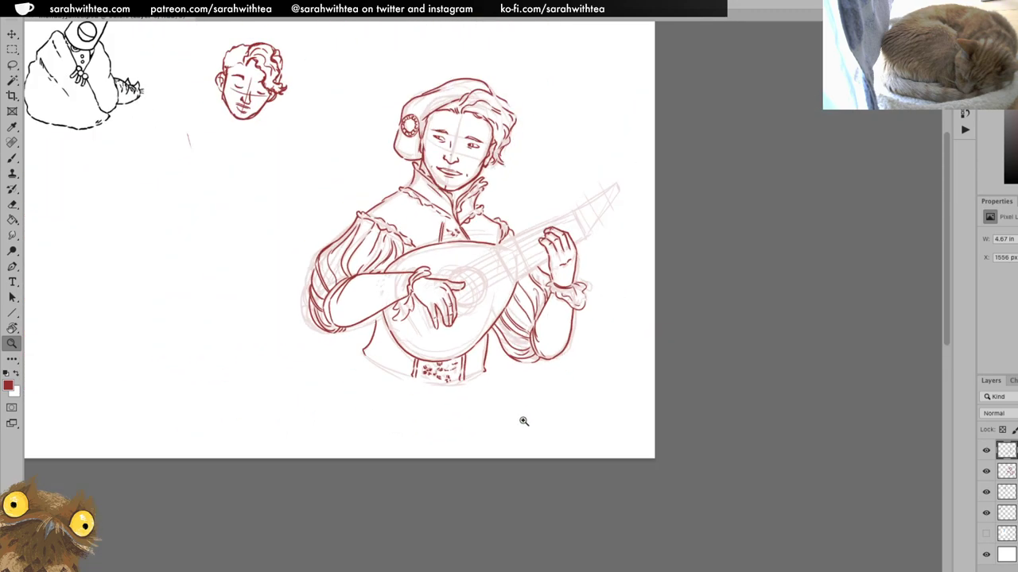
left_click(467, 128)
left_click(466, 128)
key("b")
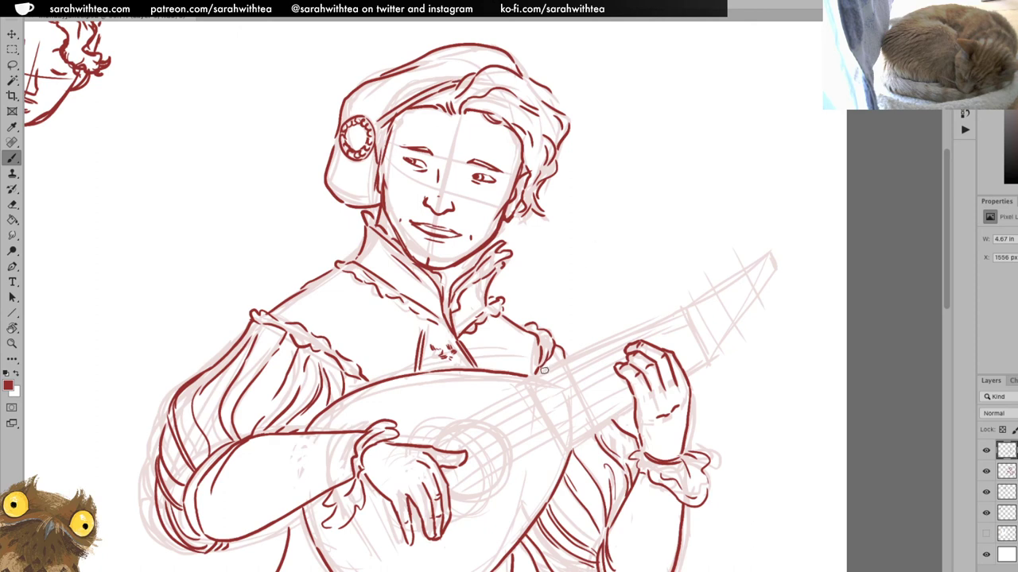
key("z")
left_click(544, 371, "alt")
left_click(545, 371, "alt")
left_click(546, 371, "alt")
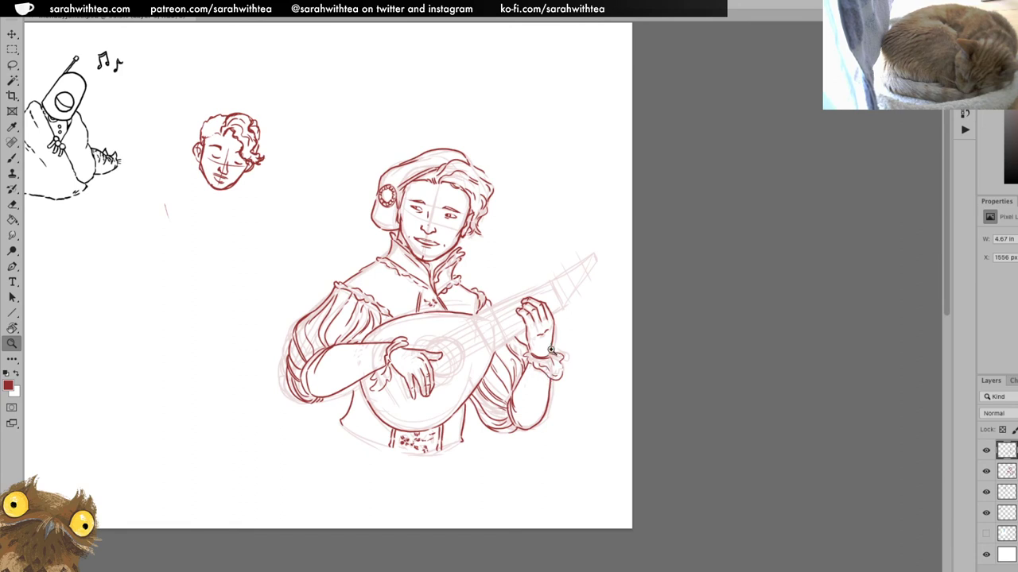
Draw the line where the lute's neck meets the body, plus the neck's long upper and lower edges around the fretting hand
left_click(505, 343)
left_click(506, 344)
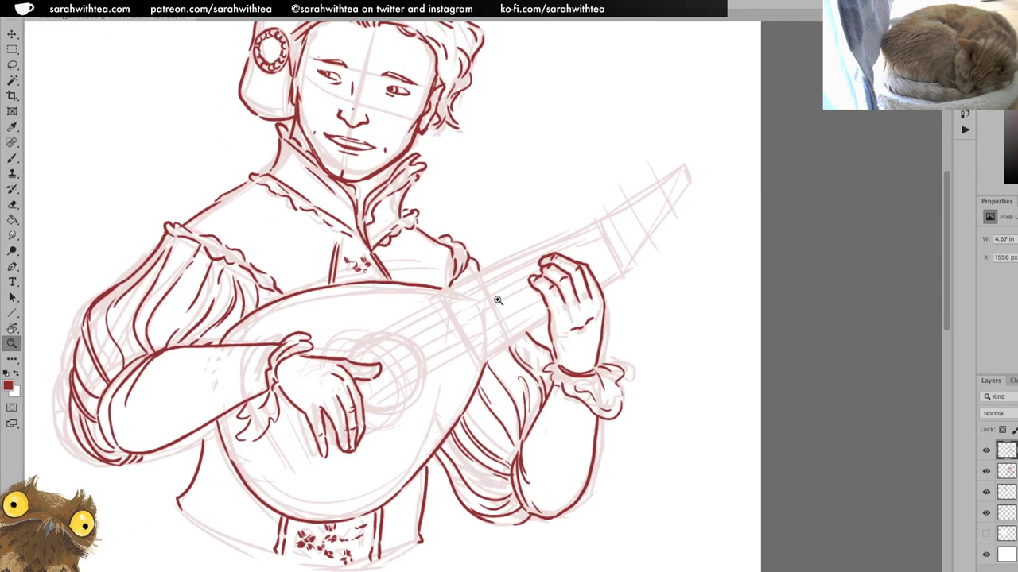
key("b")
left_click_drag(440, 294, 477, 360)
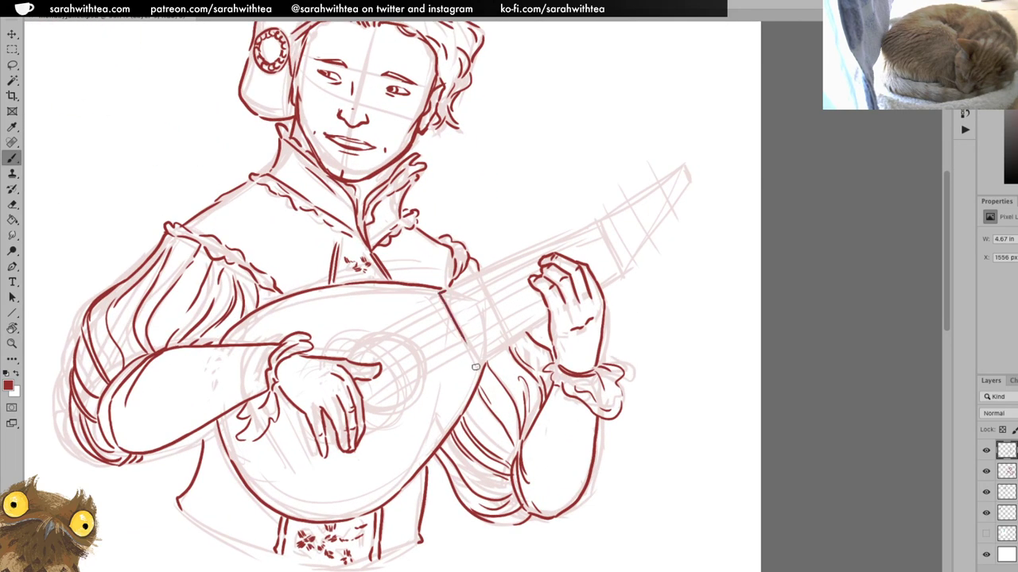
left_click_drag(445, 291, 540, 247)
key("super+z")
left_click_drag(445, 289, 595, 225)
left_click_drag(482, 362, 549, 318)
left_click_drag(600, 291, 622, 274)
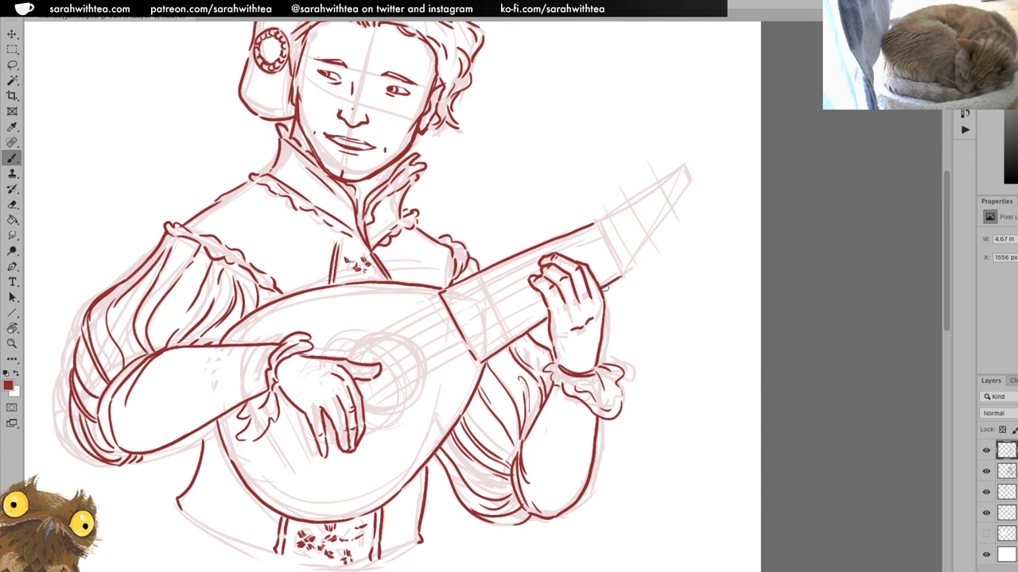
Close the far end of the lute's neck with a cross line and outline the tapering pegbox beyond it
left_click_drag(595, 225, 621, 272)
left_click_drag(599, 220, 681, 166)
key("ctrl+z")
left_click_drag(600, 221, 613, 333)
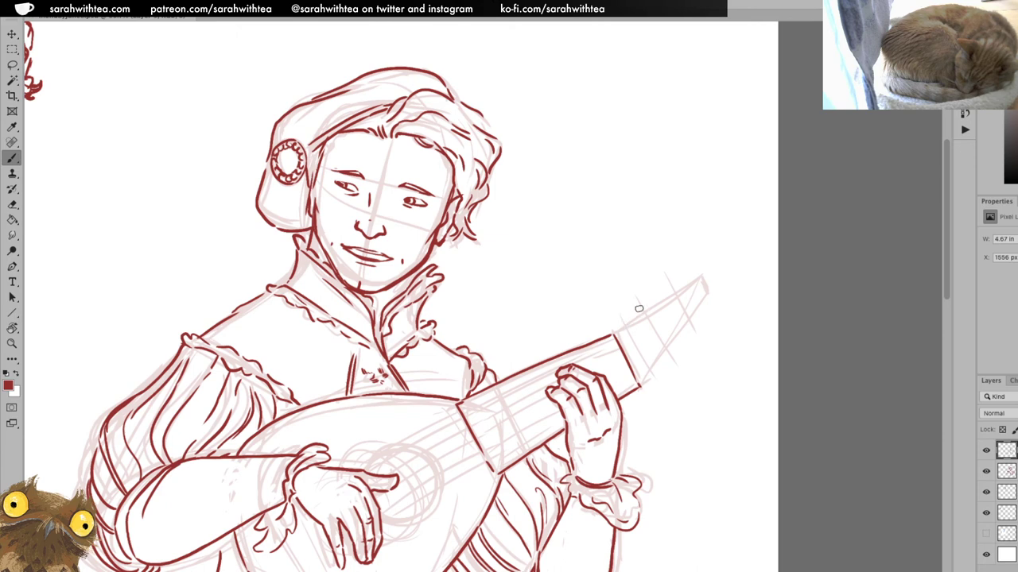
mouse_move(615, 331)
left_mouse_down()
mouse_move(697, 278)
mouse_move(705, 290)
left_mouse_up()
left_click_drag(649, 371, 706, 288)
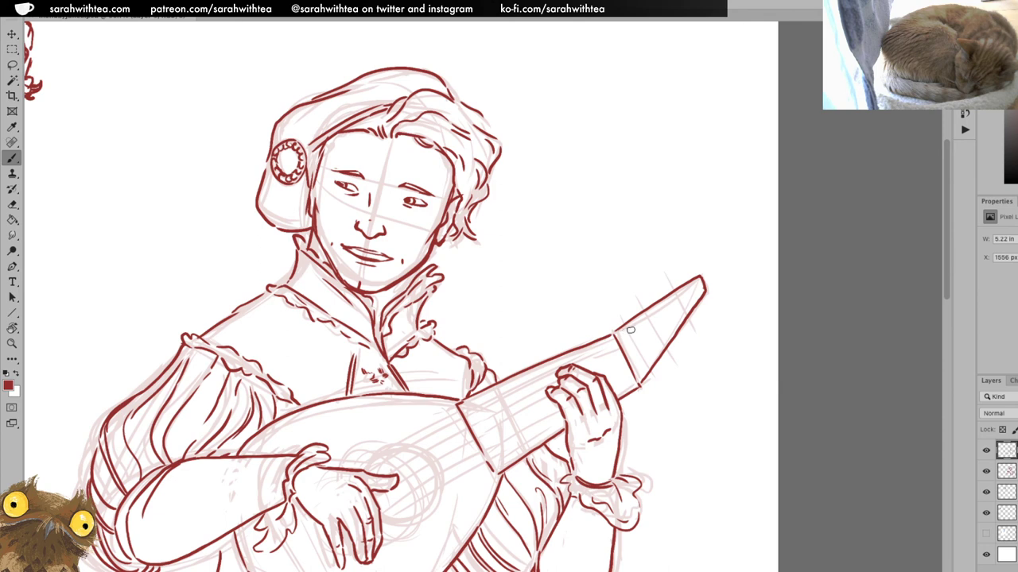
Draw the inner tapering frame of the lute's pegbox and fill it with thin cross lines
left_click_drag(618, 332, 693, 287)
left_click_drag(644, 373, 695, 291)
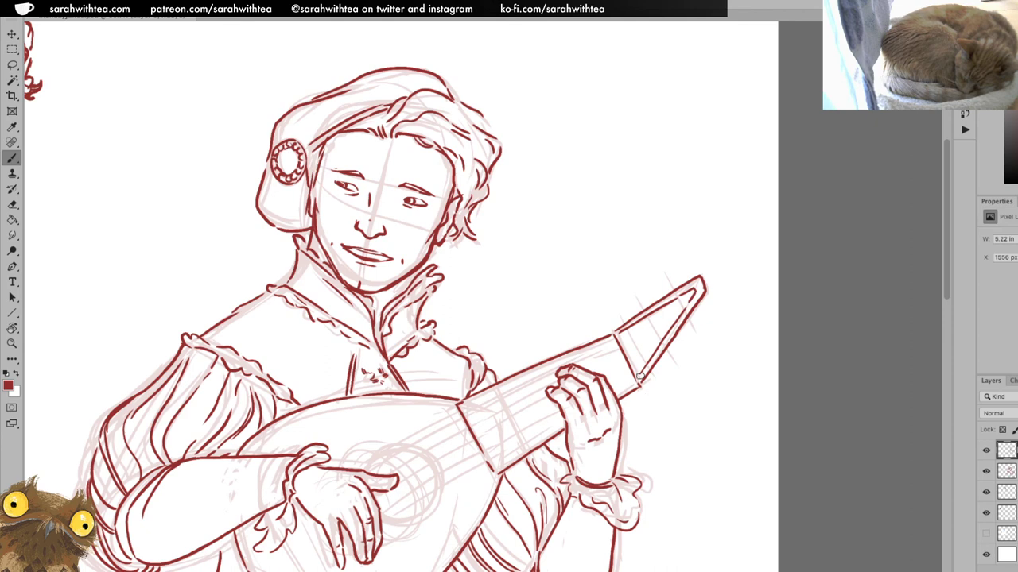
mouse_move(625, 334)
left_mouse_down()
mouse_move(653, 353)
mouse_move(646, 318)
mouse_move(660, 333)
mouse_move(688, 302)
left_mouse_up()
Add a row of small round-headed tuning pegs along both outer sides of the pegbox
mouse_move(614, 315)
left_mouse_down()
mouse_move(607, 305)
mouse_move(619, 314)
left_mouse_up()
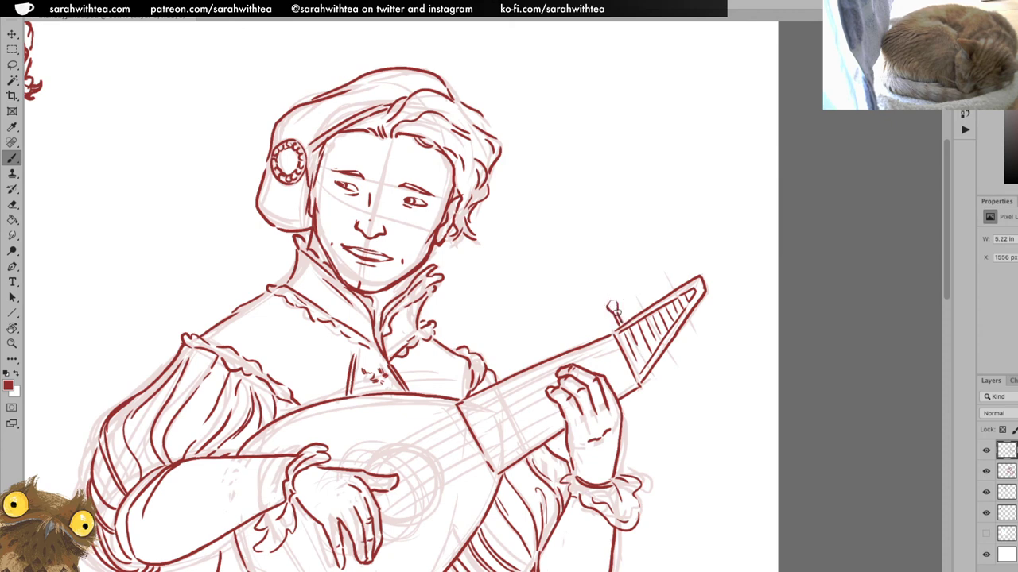
mouse_move(612, 313)
left_mouse_down()
mouse_move(625, 310)
mouse_move(625, 296)
mouse_move(628, 305)
left_mouse_up()
mouse_move(642, 384)
left_mouse_down()
mouse_move(653, 401)
mouse_move(657, 385)
mouse_move(664, 396)
left_mouse_up()
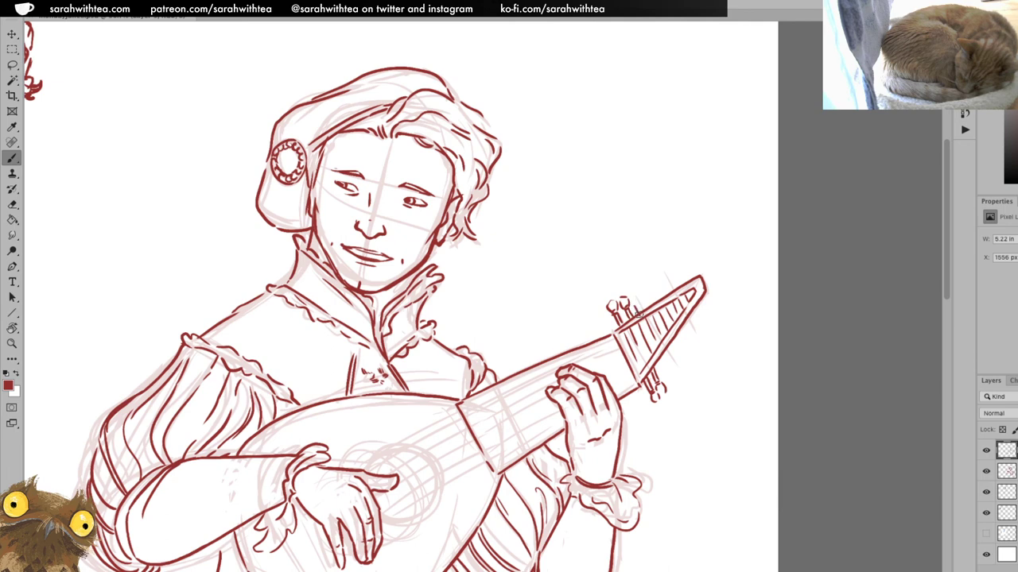
left_click_drag(636, 310, 636, 303)
left_click_drag(629, 294, 636, 301)
left_click_drag(666, 375, 671, 381)
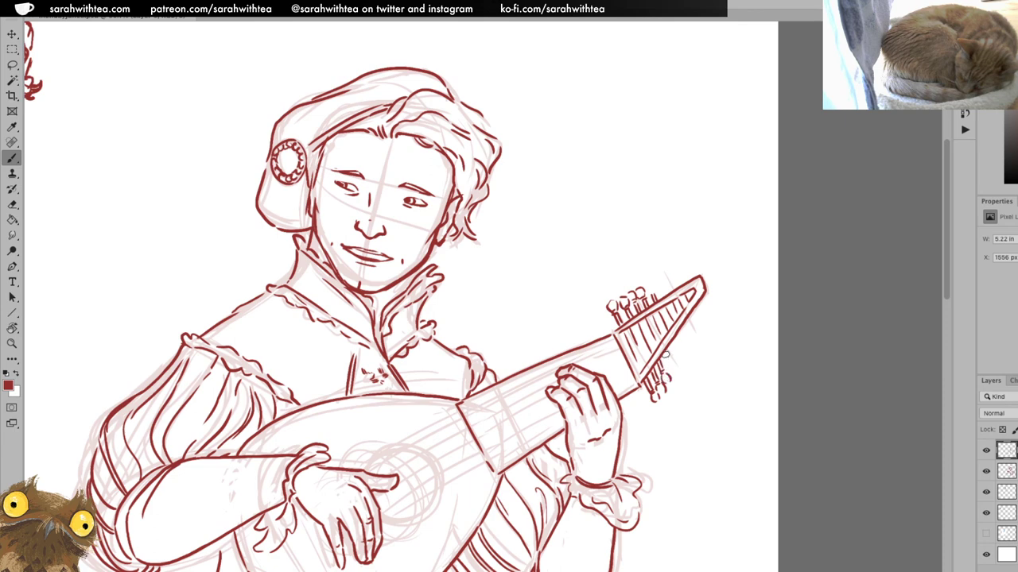
left_click_drag(664, 351, 671, 374)
left_click_drag(673, 354, 681, 355)
left_click_drag(656, 280, 662, 292)
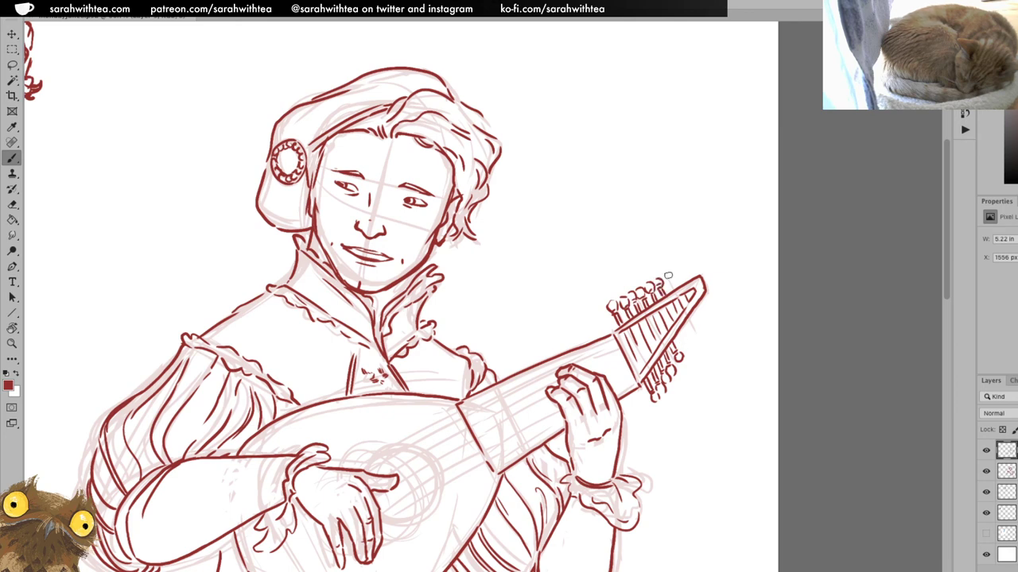
left_click_drag(663, 275, 669, 280)
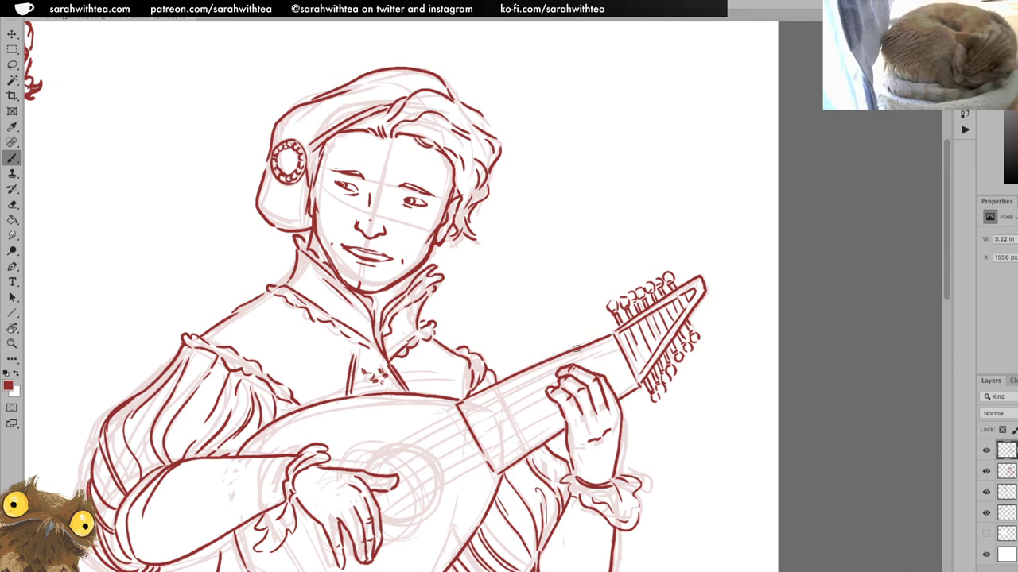
Draw the lute's bridge as short slanted lines on the body beside the strumming fingers, redoing uneven strokes
left_click_drag(500, 391, 531, 286)
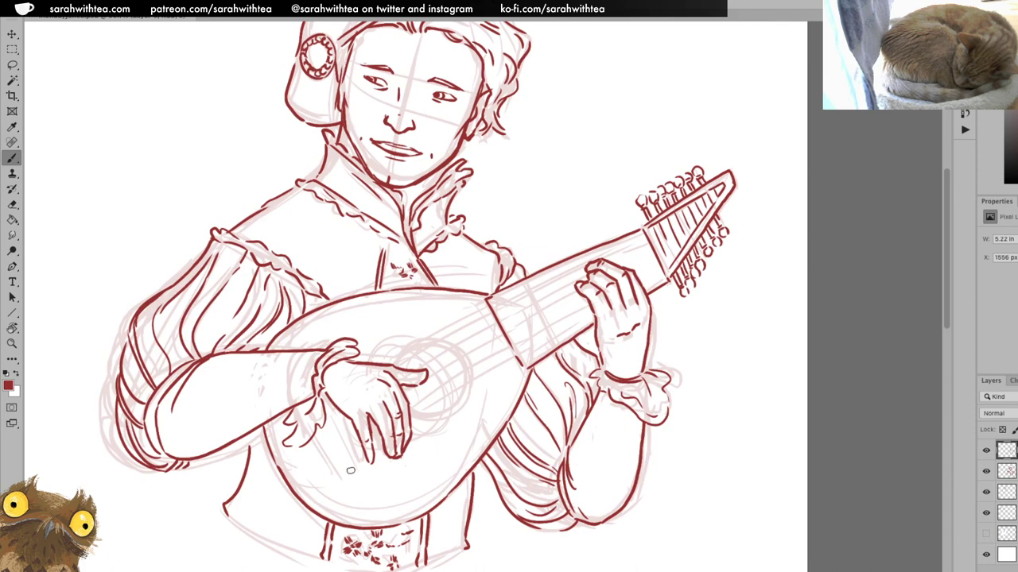
left_click_drag(315, 443, 335, 482)
left_click_drag(313, 441, 338, 483)
left_click_drag(319, 436, 340, 480)
key("super+z")
left_click_drag(319, 434, 342, 475)
key("super+z")
left_click_drag(321, 435, 350, 483)
Outline the round sound hole around the strumming thumb, rotating the canvas for smoother arcs
left_click_drag(397, 367, 407, 348)
key("r")
mouse_move(615, 276)
left_mouse_down()
mouse_move(597, 222)
mouse_move(437, 148)
left_mouse_up()
key("b")
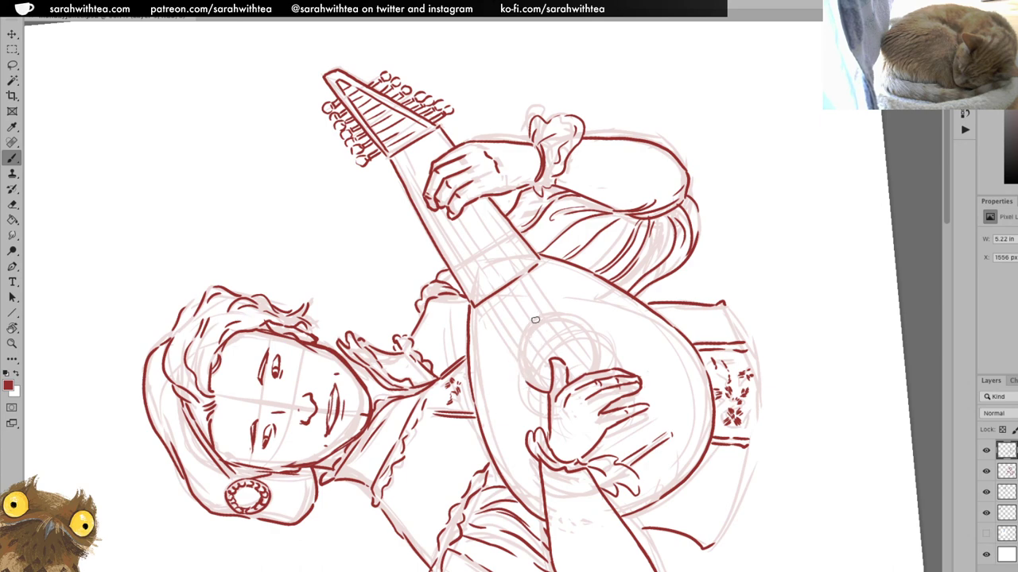
mouse_move(521, 332)
left_mouse_down()
mouse_move(516, 364)
mouse_move(526, 384)
left_mouse_up()
key("r")
left_click(654, 239)
mouse_move(654, 239)
left_mouse_down()
mouse_move(540, 143)
mouse_move(483, 165)
mouse_move(531, 171)
mouse_move(491, 193)
left_mouse_up()
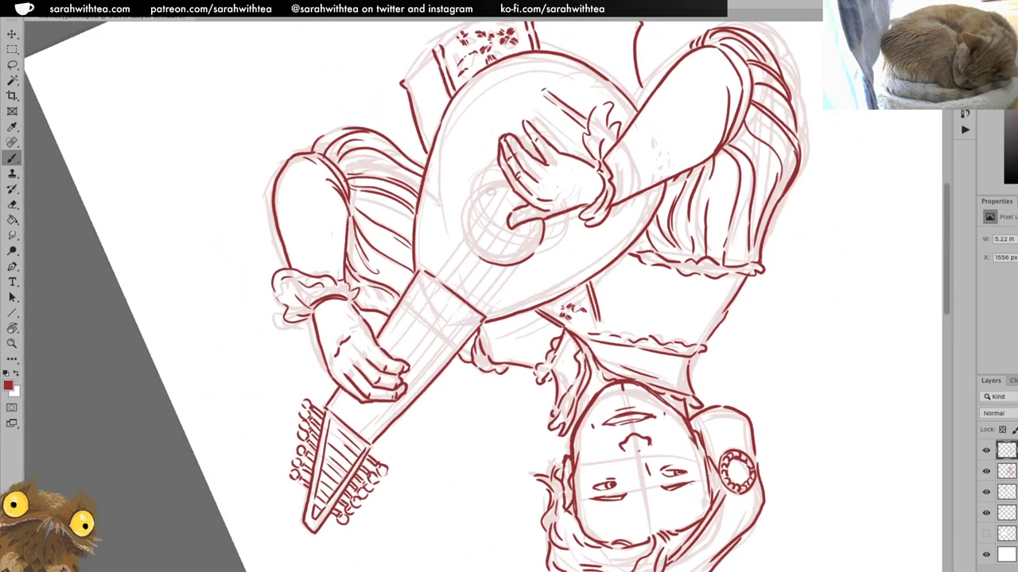
mouse_move(474, 253)
left_mouse_down()
mouse_move(461, 210)
mouse_move(488, 185)
mouse_move(509, 184)
left_mouse_up()
key("Escape")
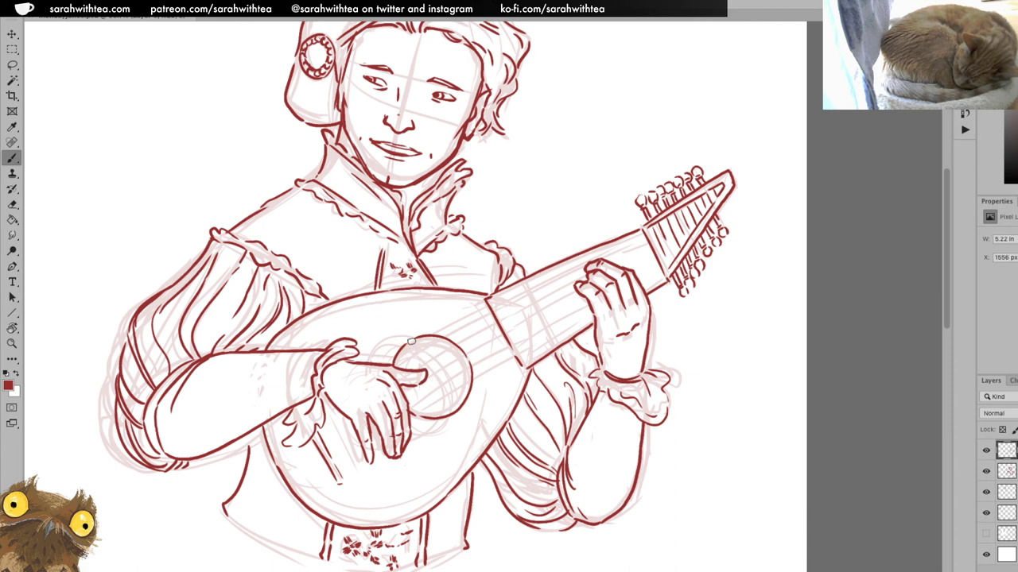
left_click_drag(398, 362, 431, 345)
key("ctrl+z")
key("ctrl+z")
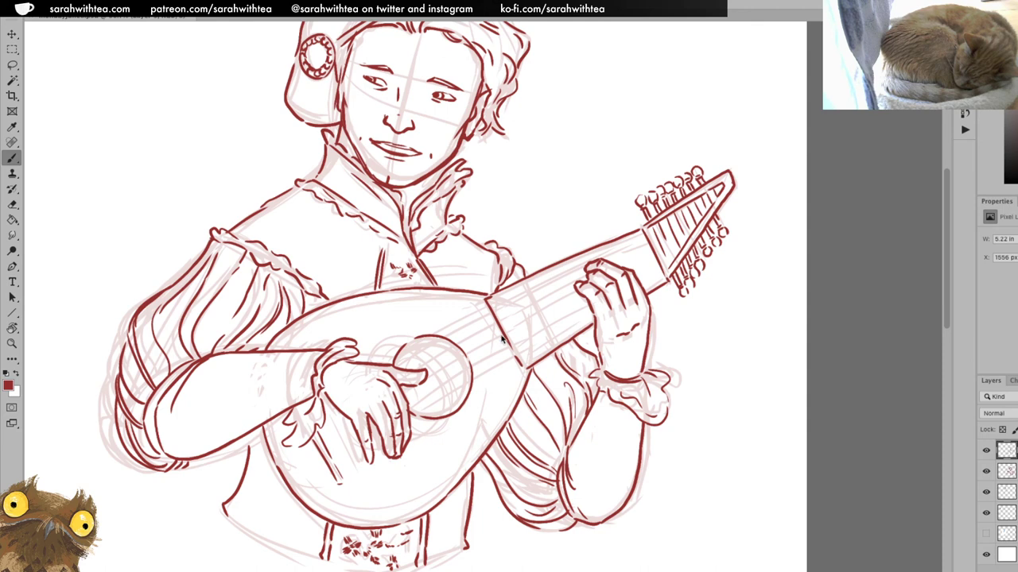
Sketch an ornamental carved rosette motif inside the lute's sound hole, around the thumb
mouse_move(416, 341)
left_mouse_down()
mouse_move(466, 384)
mouse_move(444, 350)
mouse_move(457, 356)
mouse_move(455, 339)
mouse_move(450, 349)
left_mouse_up()
mouse_move(389, 347)
left_mouse_down()
mouse_move(414, 370)
mouse_move(400, 349)
mouse_move(407, 367)
mouse_move(402, 355)
mouse_move(420, 357)
mouse_move(408, 343)
left_mouse_up()
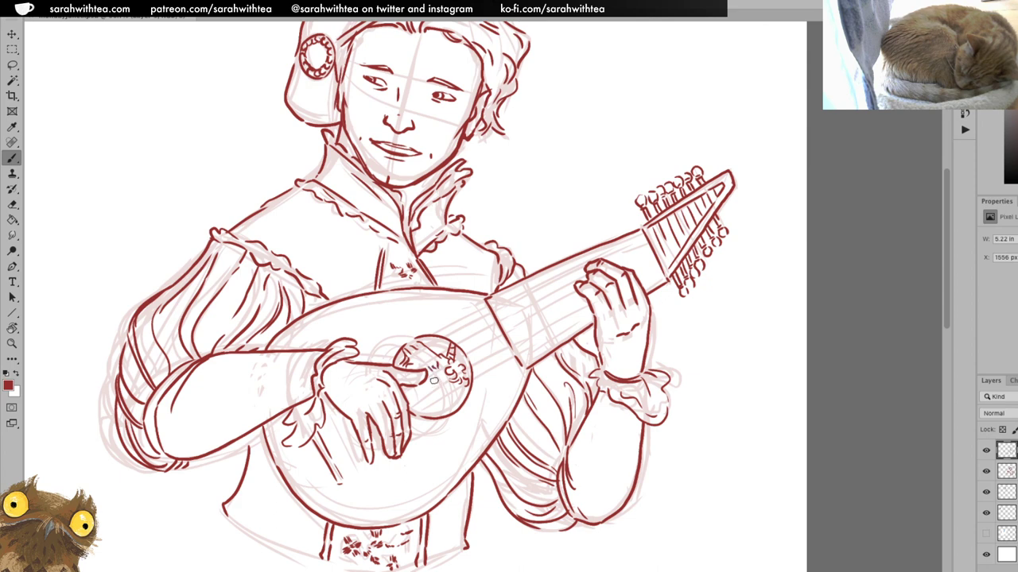
left_click_drag(430, 386, 417, 414)
key("super+z")
mouse_move(430, 386)
left_mouse_down()
mouse_move(416, 411)
mouse_move(464, 389)
mouse_move(460, 402)
left_mouse_up()
left_click_drag(406, 389, 411, 394)
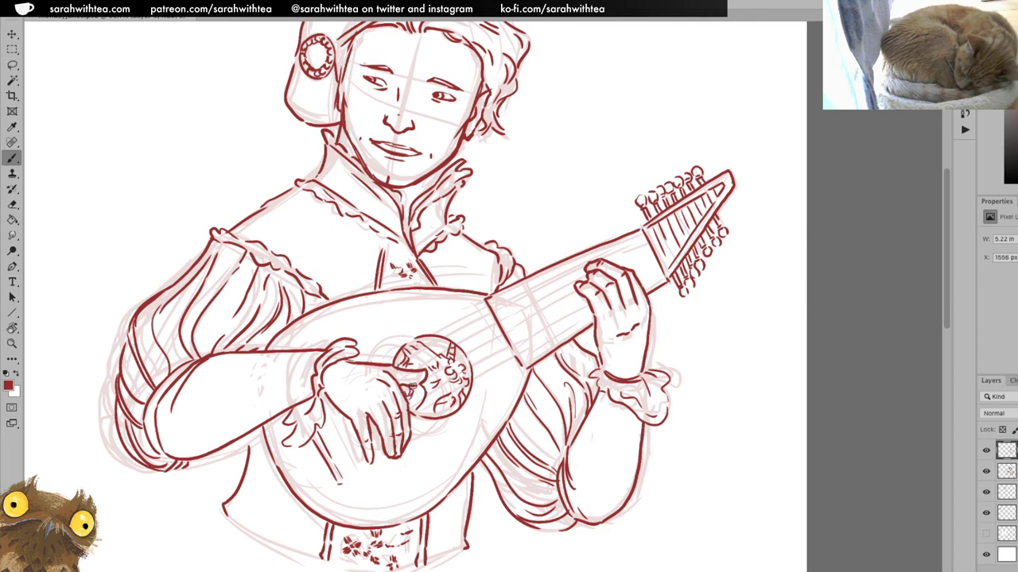
left_click_drag(413, 367, 424, 368)
mouse_move(436, 339)
left_mouse_down()
mouse_move(443, 352)
mouse_move(432, 353)
mouse_move(438, 343)
left_mouse_up()
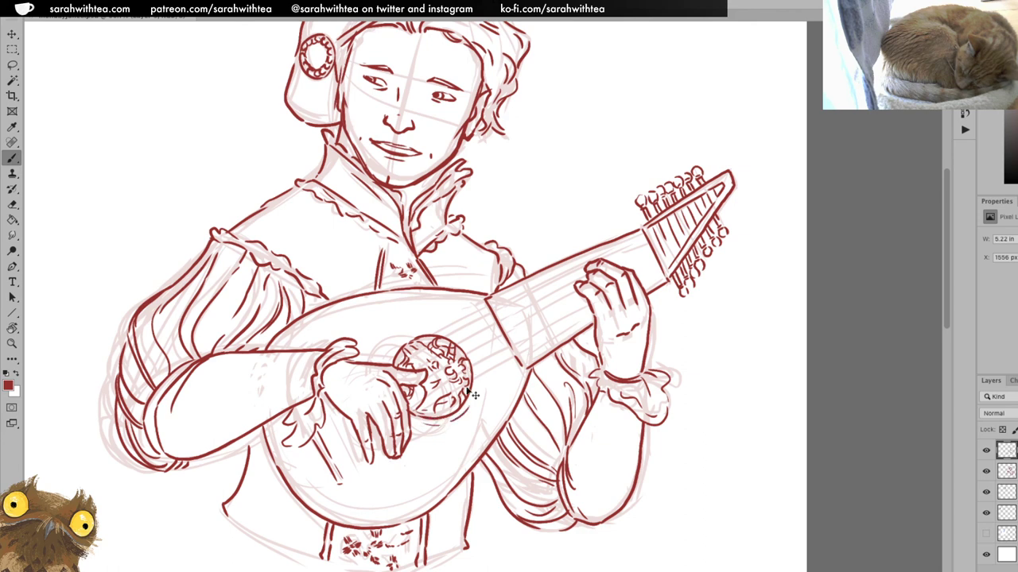
Draw a broken outer ring around the sound hole and extend the motif's twisted horn beyond the rim
left_click_drag(439, 429, 473, 402)
left_click_drag(382, 360, 393, 332)
key("super+z")
mouse_move(453, 338)
left_mouse_down()
mouse_move(458, 302)
mouse_move(456, 342)
left_mouse_up()
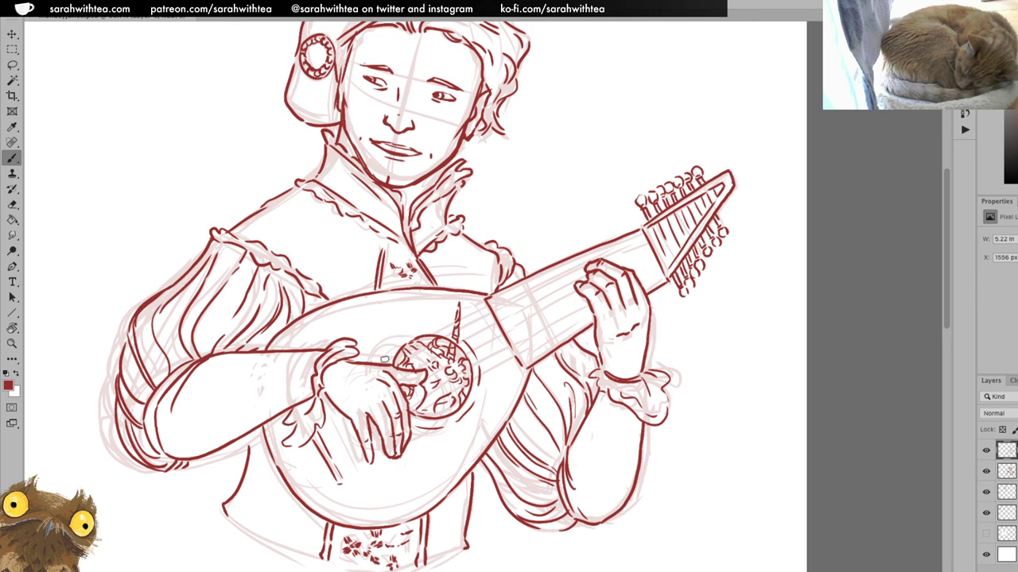
left_click_drag(404, 334, 446, 331)
Fill the background gaps around the rosette motif in the sound hole with solid red
left_click_drag(404, 350, 396, 366)
mouse_move(412, 401)
left_mouse_down()
mouse_move(411, 389)
mouse_move(416, 399)
left_mouse_up()
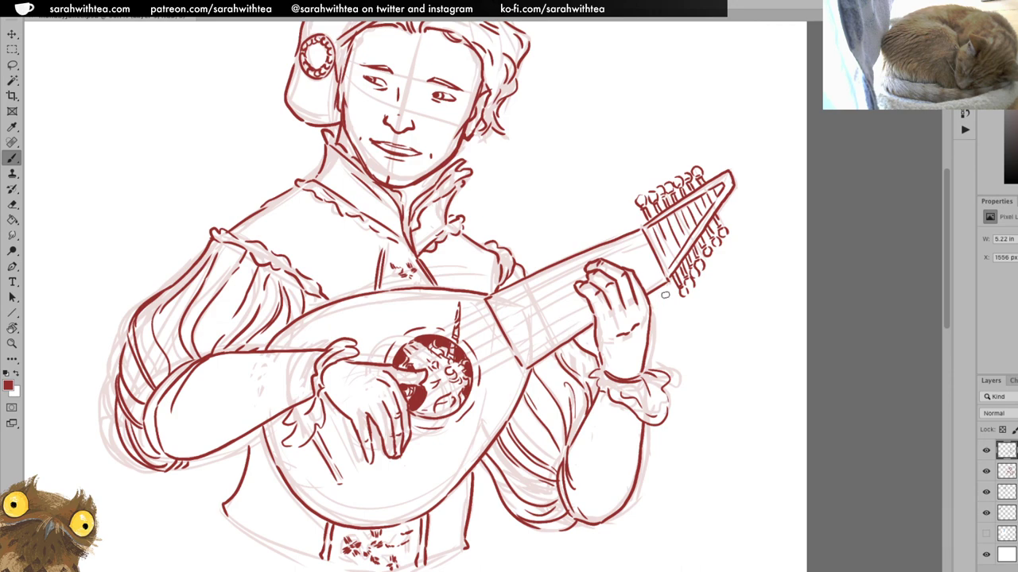
key("z")
left_click(501, 351, "alt")
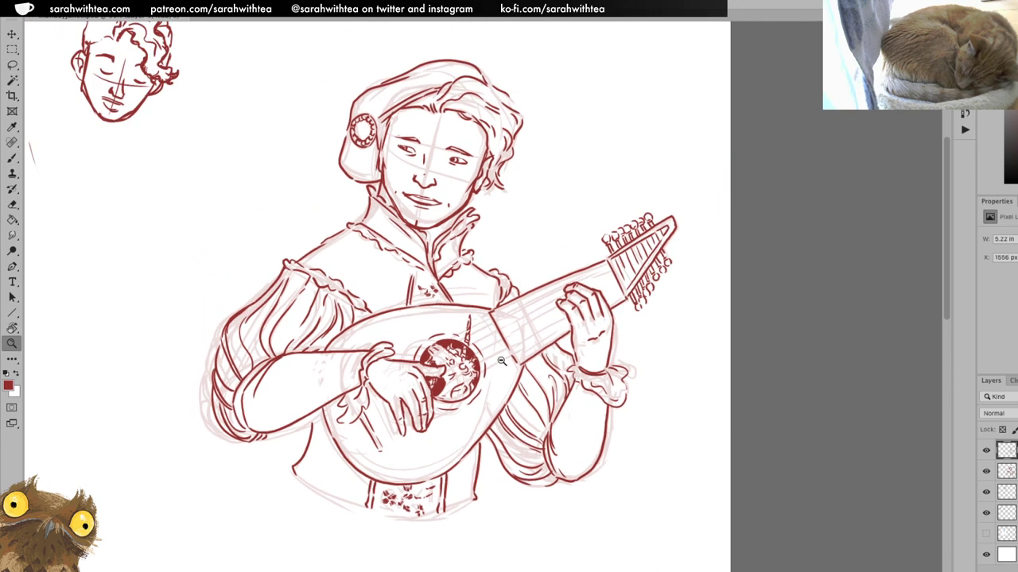
left_click(502, 379, "alt")
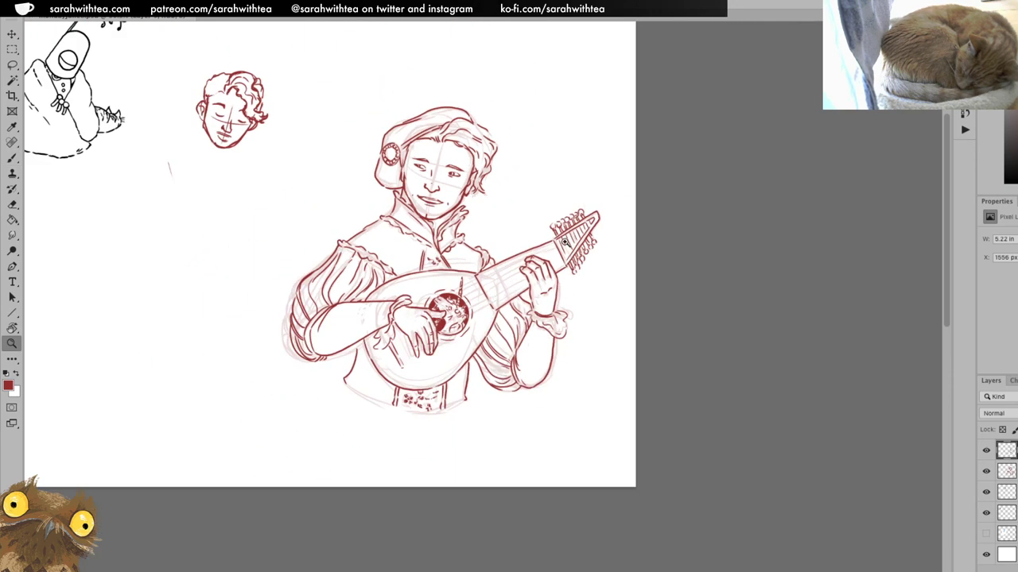
left_click(469, 304)
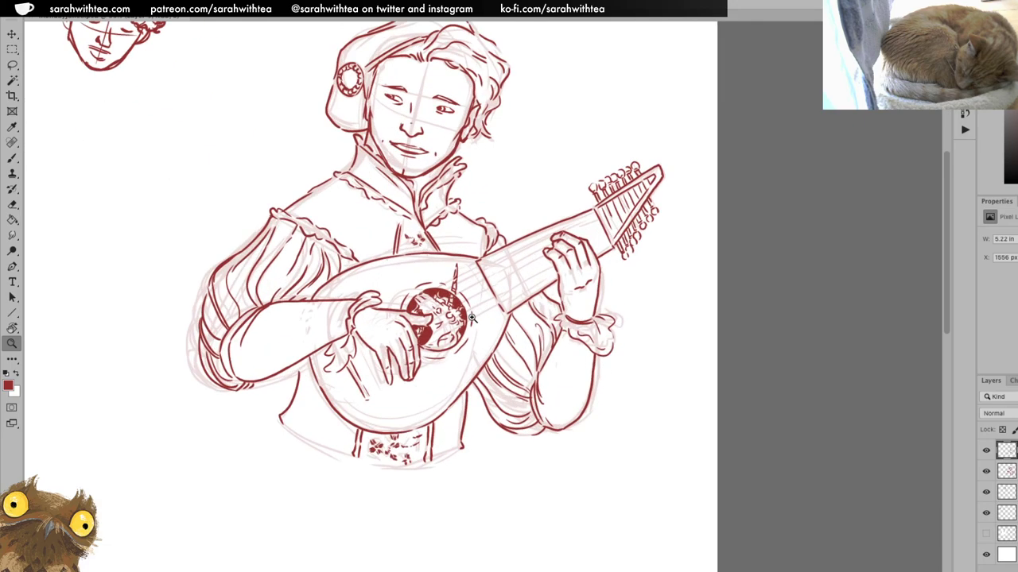
key("r")
mouse_move(619, 220)
left_mouse_down()
mouse_move(606, 181)
mouse_move(420, 142)
mouse_move(438, 135)
left_mouse_up()
key("b")
mouse_move(537, 152)
left_mouse_down()
mouse_move(554, 306)
mouse_move(538, 418)
left_mouse_up()
key("ctrl+z")
key("r")
mouse_move(616, 237)
left_mouse_down()
mouse_move(630, 236)
mouse_move(659, 305)
left_mouse_up()
key("b")
key("ctrl+z")
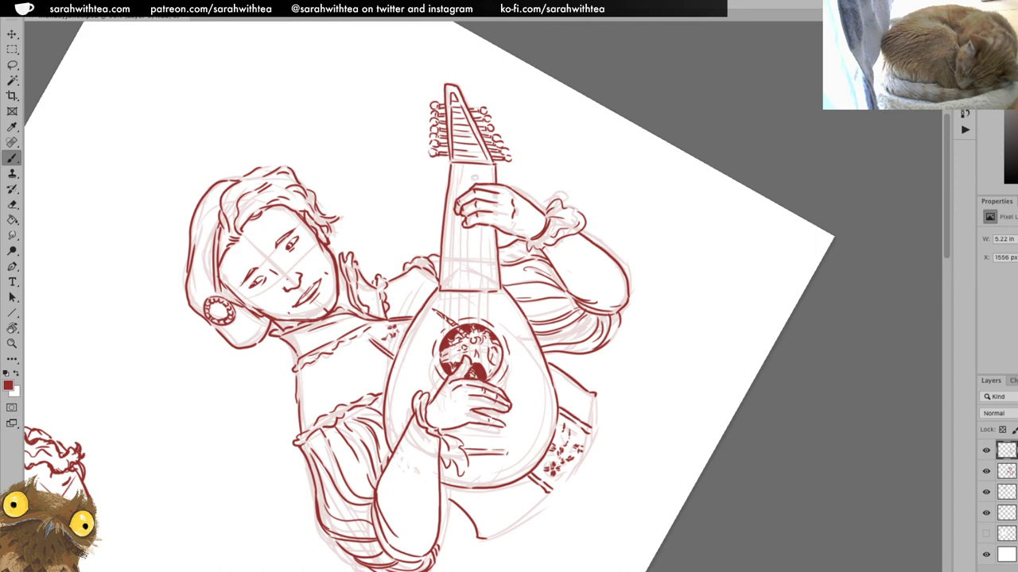
Draw the first lute strings from the pegbox down the neck to the sound hole, plus short segments above the fretting hand
key("r")
mouse_move(496, 158)
left_mouse_down()
mouse_move(448, 191)
mouse_move(448, 326)
left_mouse_up()
key("b")
mouse_move(454, 165)
left_mouse_down()
mouse_move(464, 281)
mouse_move(452, 324)
left_mouse_up()
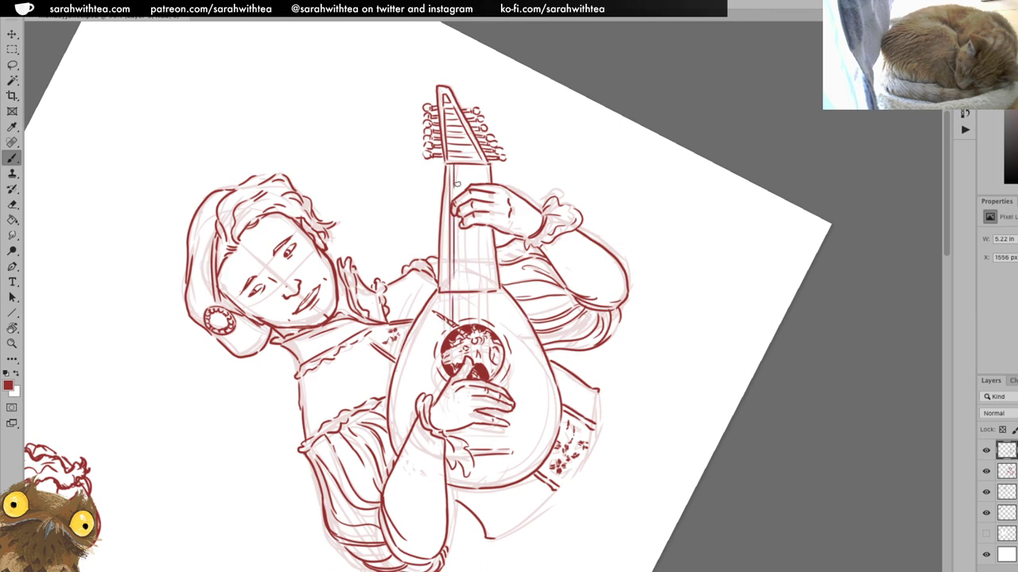
left_click_drag(458, 166, 451, 365)
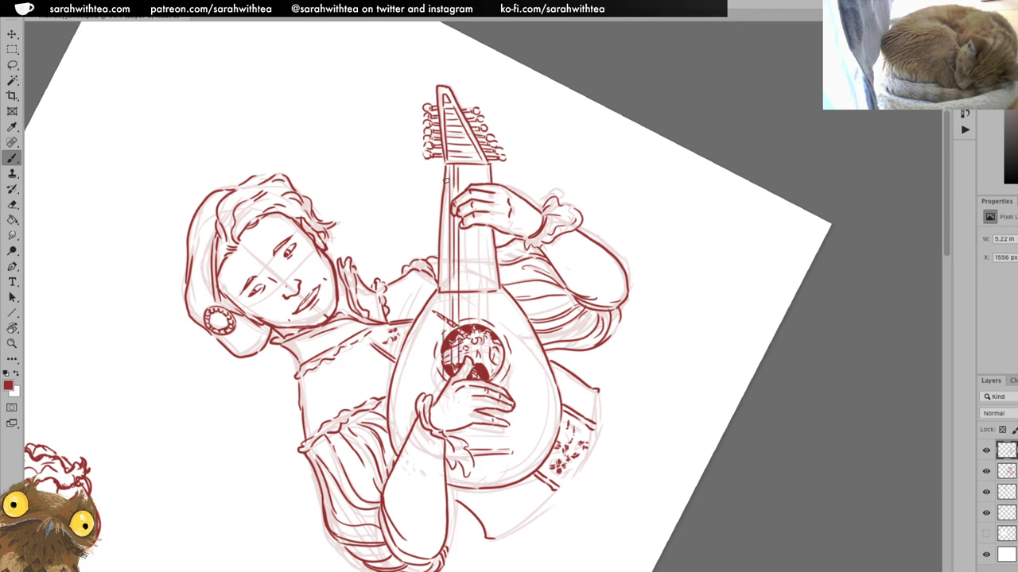
left_click_drag(446, 172, 446, 321)
mouse_move(459, 164)
left_mouse_down()
mouse_move(461, 191)
mouse_move(482, 196)
left_mouse_up()
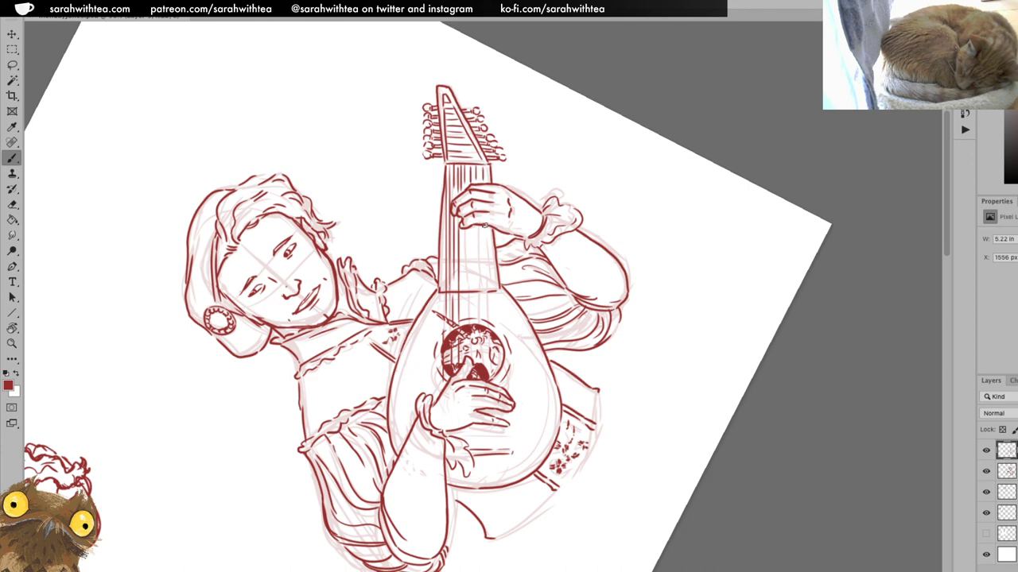
Continue the remaining strings from below the fretting hand over the sound hole, and from the strumming fingers to the bridge
left_click_drag(487, 232, 487, 359)
left_click_drag(481, 228, 475, 354)
left_click_drag(473, 228, 474, 315)
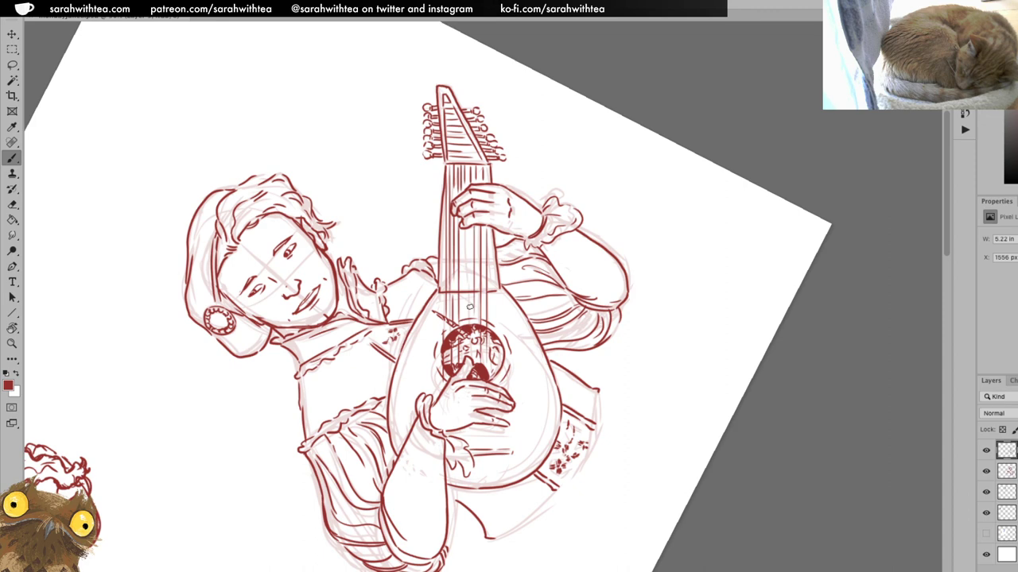
left_click_drag(469, 231, 467, 362)
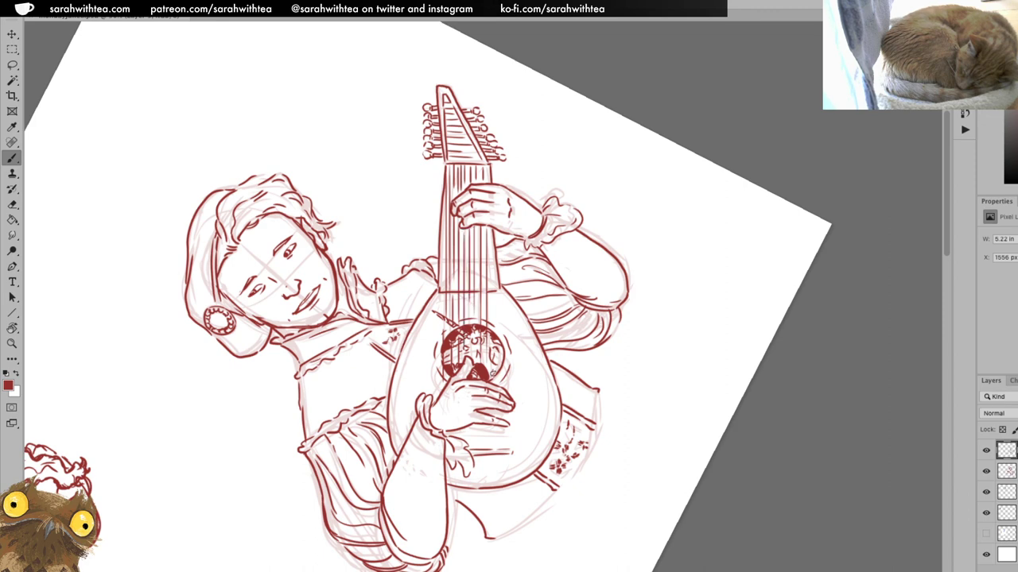
mouse_move(476, 425)
left_mouse_down()
mouse_move(477, 455)
mouse_move(486, 450)
left_mouse_up()
left_click_drag(508, 433, 508, 454)
left_click_drag(488, 228, 496, 388)
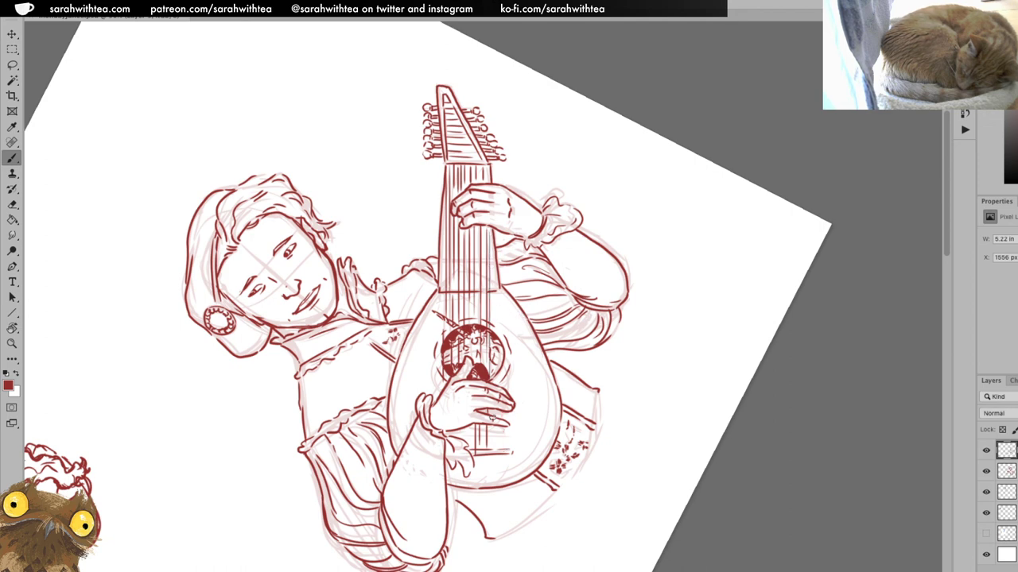
left_click_drag(492, 426, 492, 451)
Hide the rough sketch layer beneath the clean line art and return the canvas to upright
left_click(986, 471)
key("Escape")
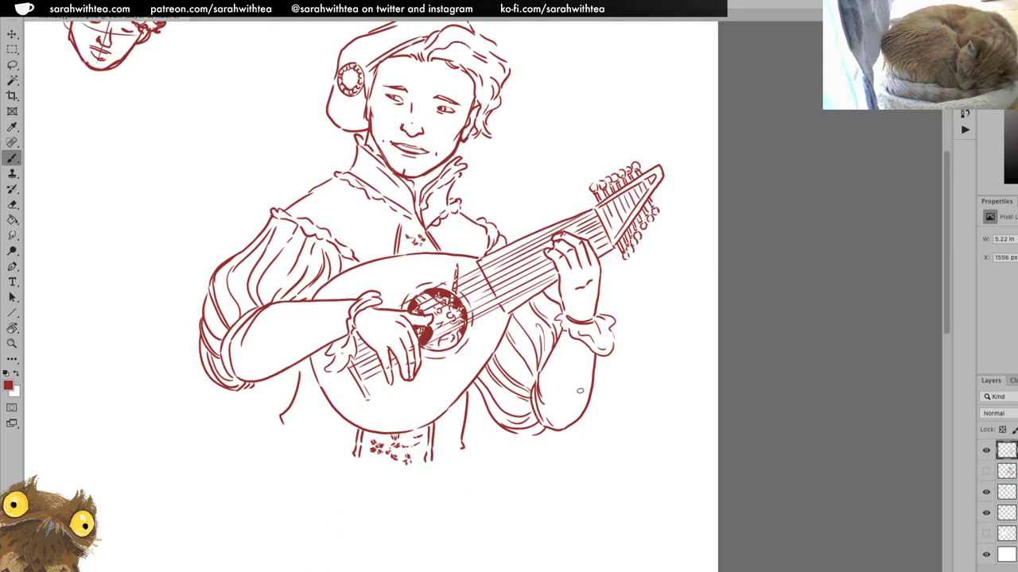
key("z")
key("b")
Draw a second contour line just inside the lute body's rounded lower edge
left_click_drag(330, 392, 344, 411)
key("r")
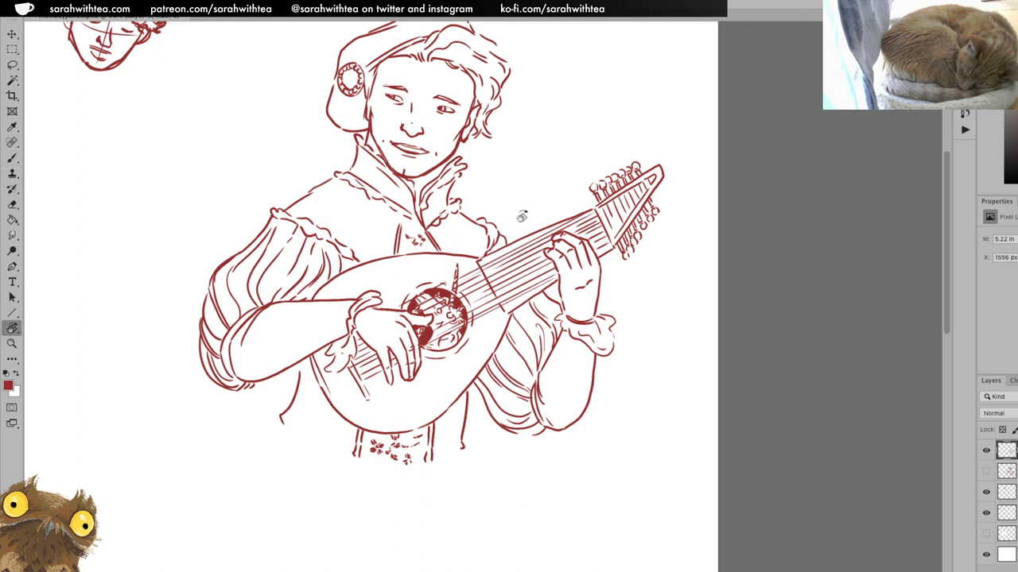
mouse_move(550, 227)
left_mouse_down()
mouse_move(573, 358)
mouse_move(495, 402)
left_mouse_up()
key("b")
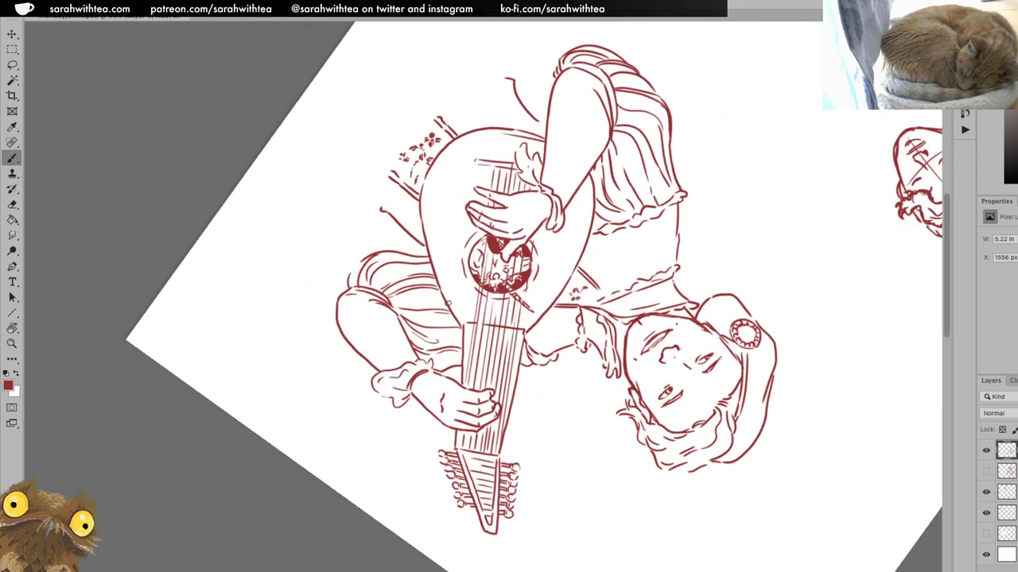
mouse_move(437, 280)
left_mouse_down()
mouse_move(427, 194)
mouse_move(455, 141)
left_mouse_up()
key("ctrl+z")
left_click_drag(435, 169, 471, 138)
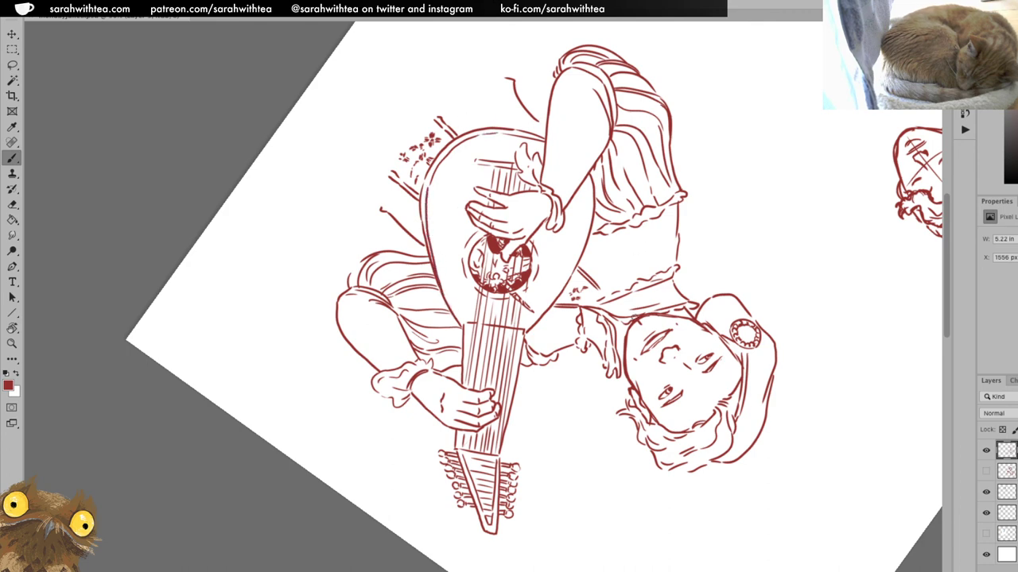
key("Escape")
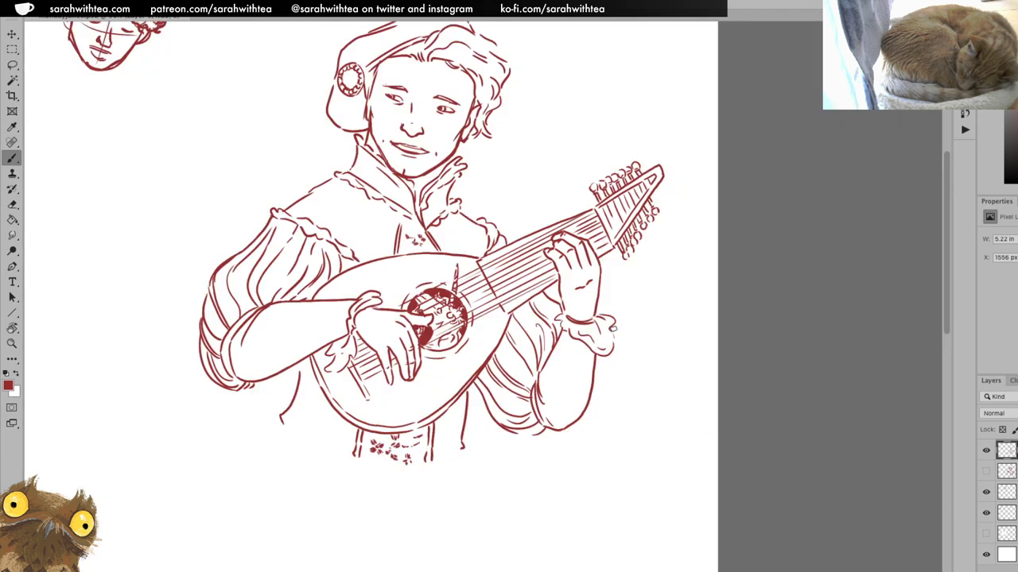
Hide the layer with the small curly-haired head and move the lute player up and left to about X 1369 px
key("z")
left_click(585, 359, "alt")
left_click(585, 359, "alt")
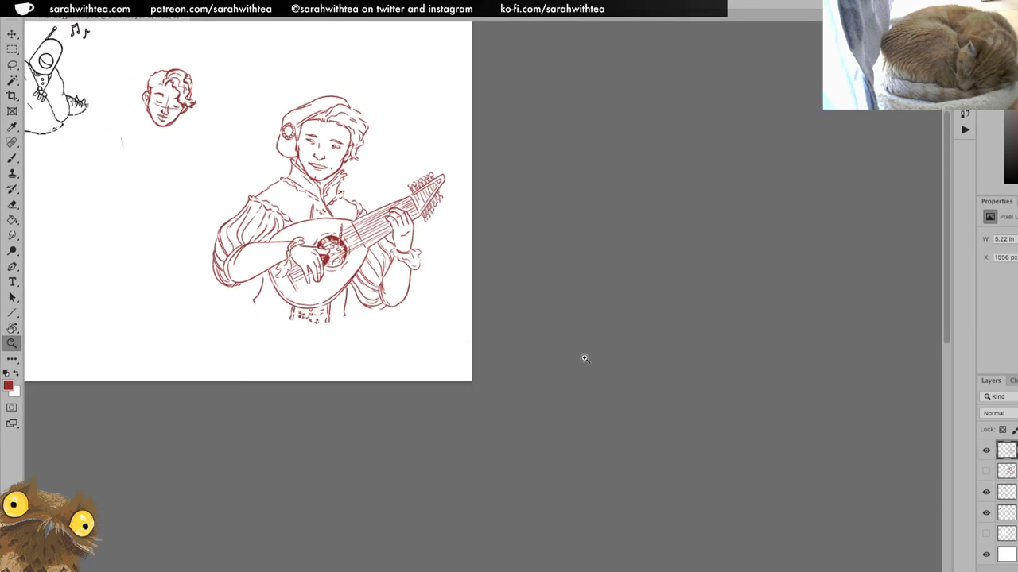
left_click(432, 304)
key("v")
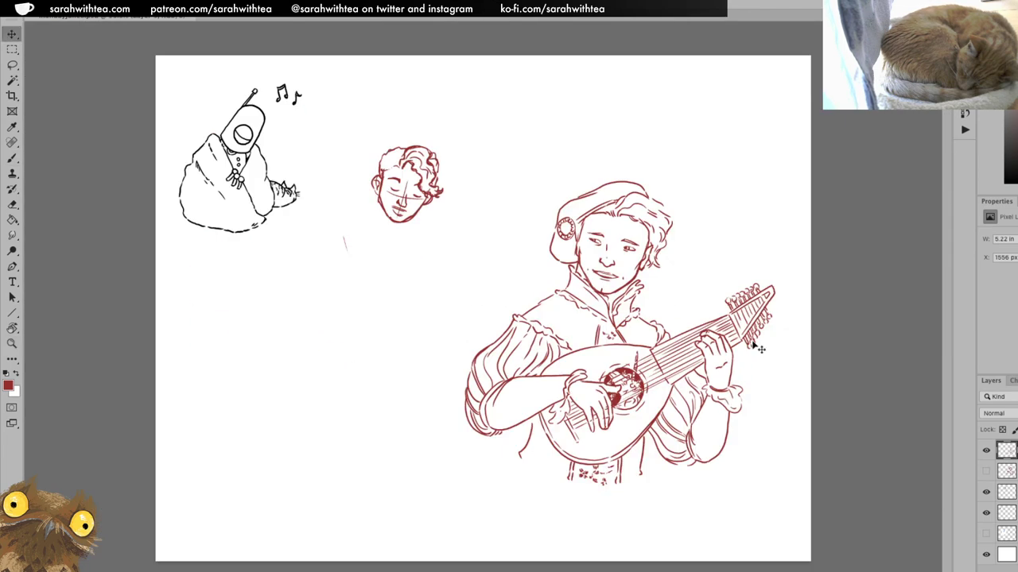
left_click(986, 492)
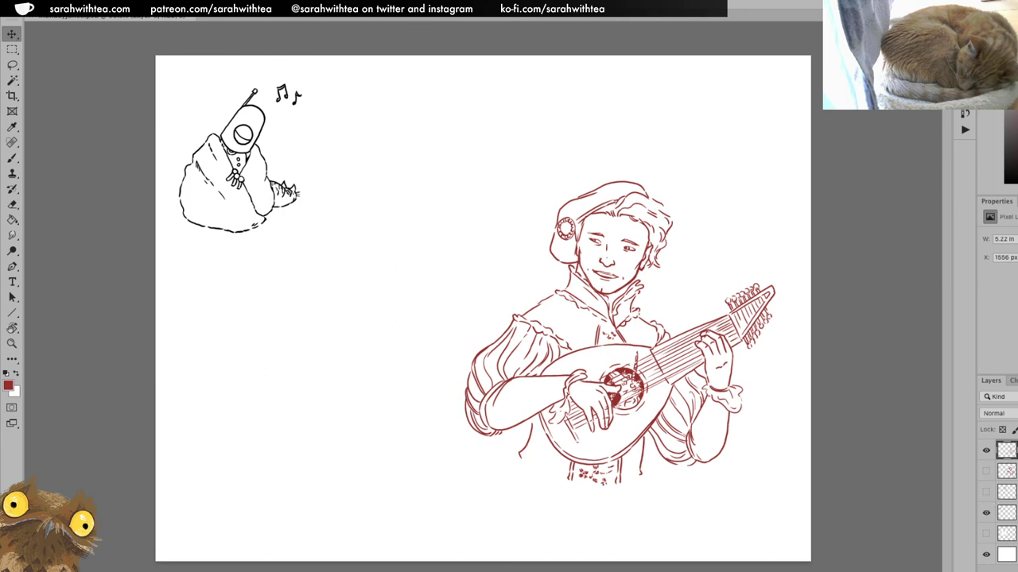
left_click_drag(719, 442, 694, 380)
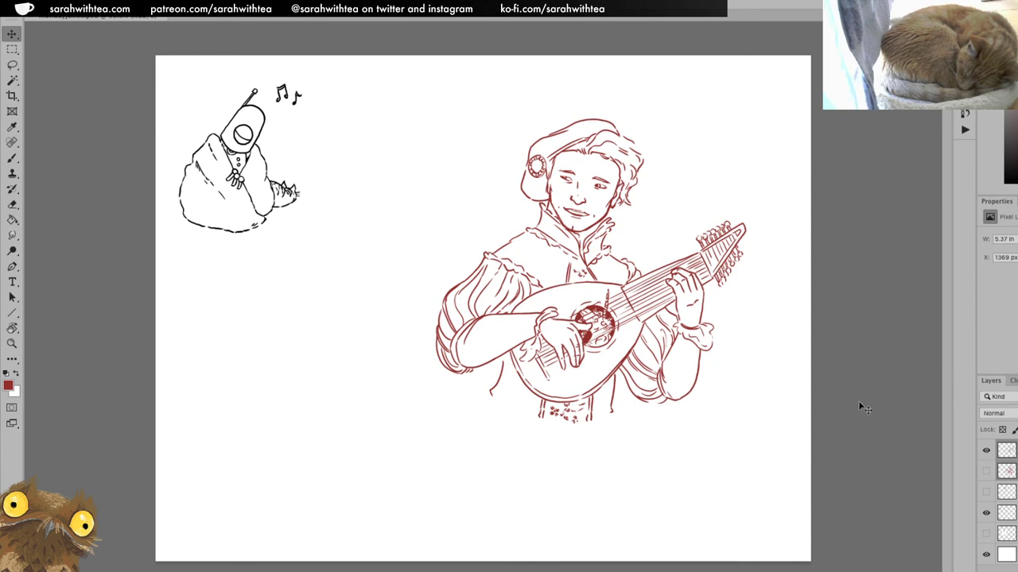
Turn the lute player's red line art black by lowering its Hue/Saturation lightness to -100
left_click(1008, 450)
key("ctrl+u")
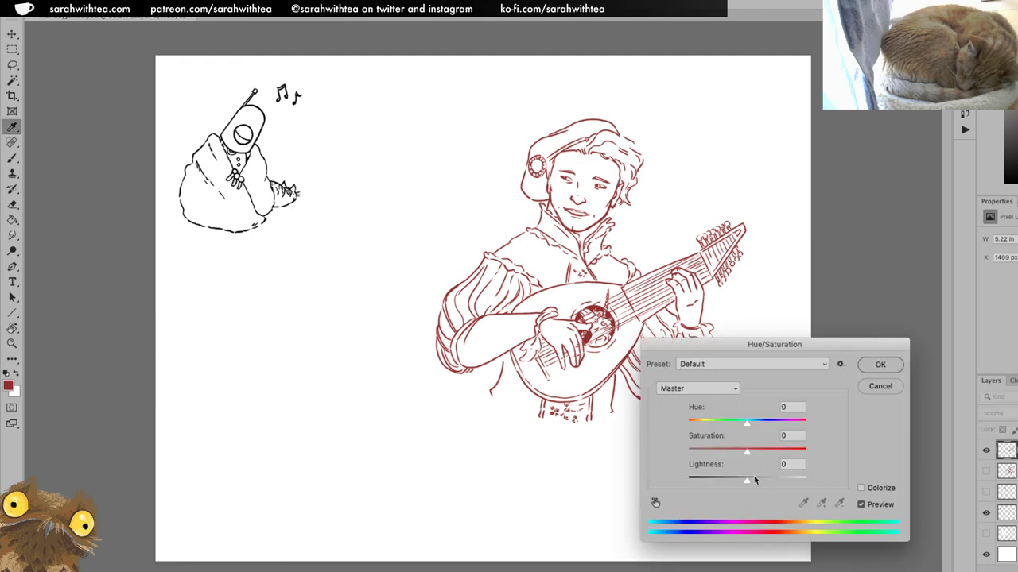
left_click_drag(751, 480, 685, 481)
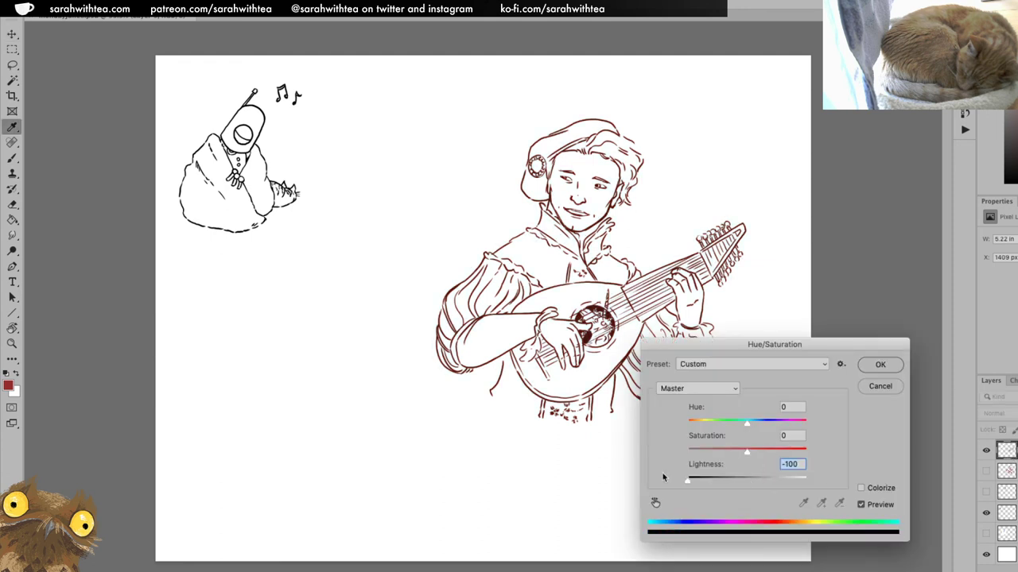
left_click(875, 365)
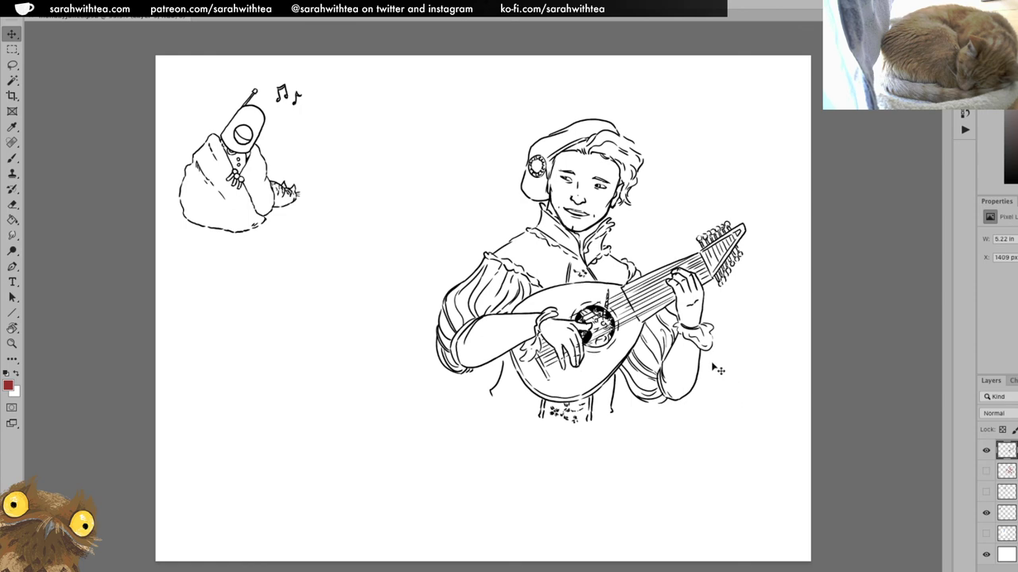
Examine the lute player's recoloured line art up close and within the whole page
key("z")
left_click(694, 312)
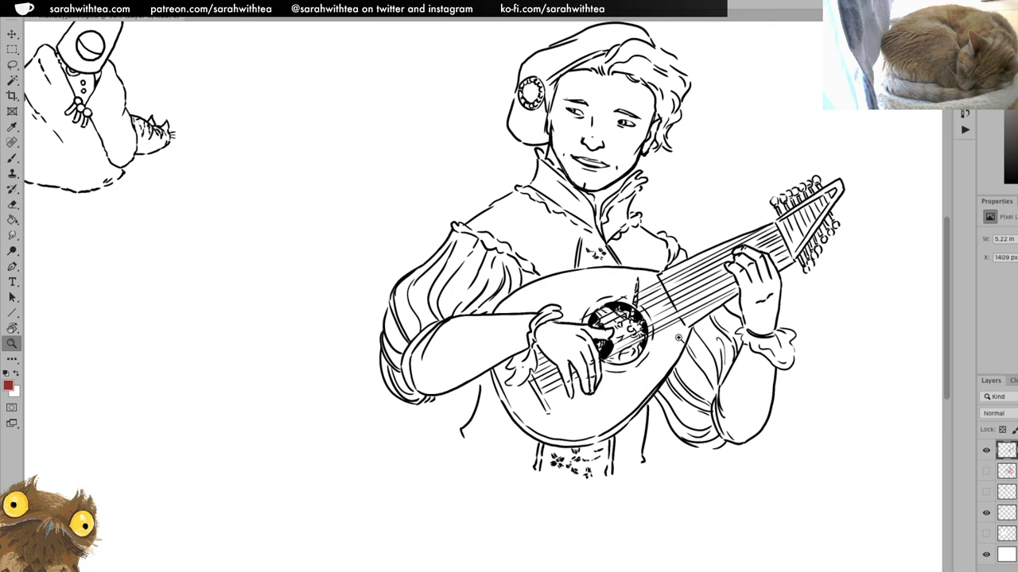
left_click_drag(715, 317, 694, 366)
left_click_drag(326, 46, 860, 552)
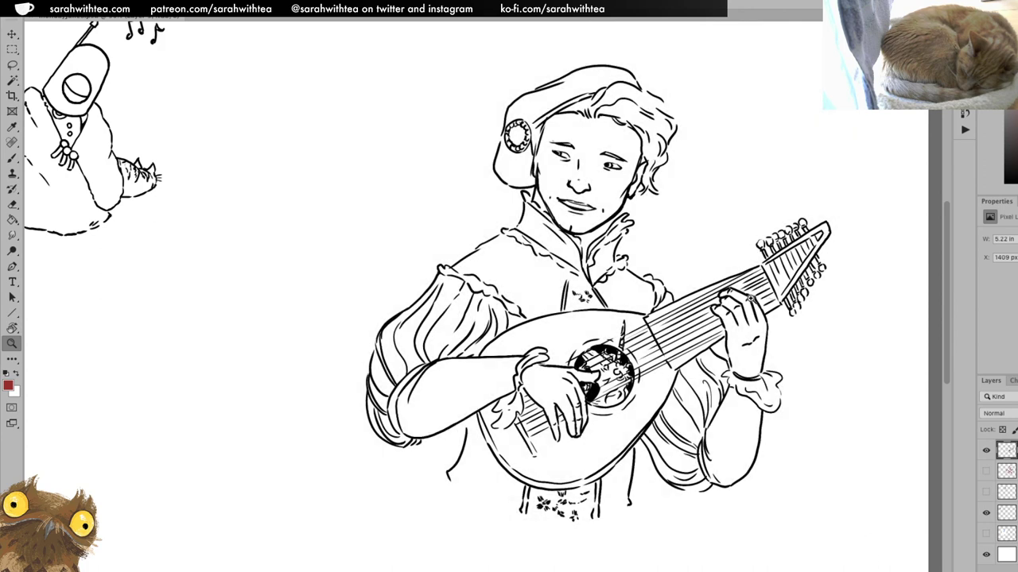
left_click(749, 303, "alt")
mouse_move(302, 385)
left_mouse_down()
mouse_move(569, 343)
mouse_move(681, 345)
left_mouse_up()
left_click(659, 330)
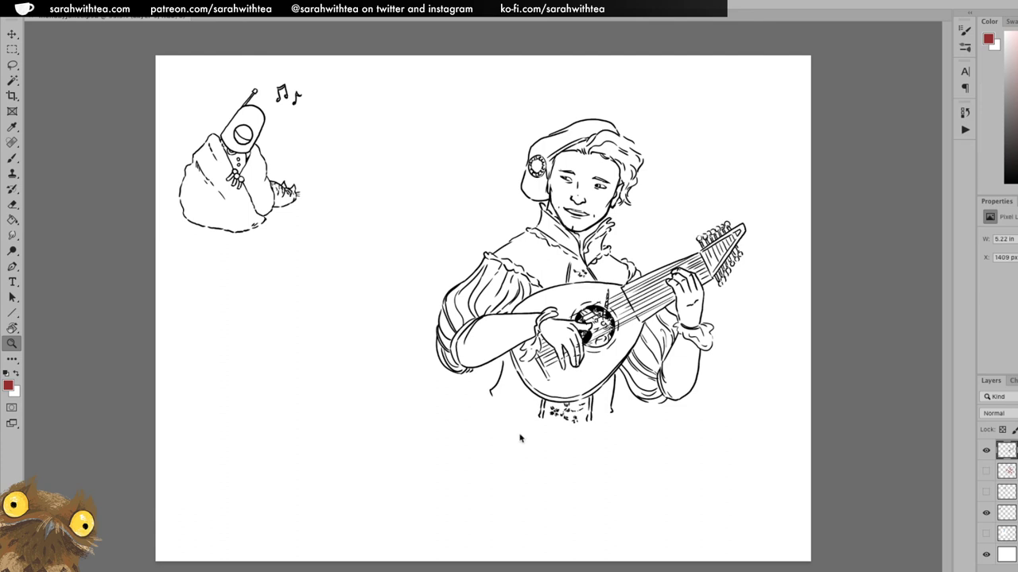
Reset the Brush colours to default black and white and check the lute player's arms, lute and waist for gaps
key("b")
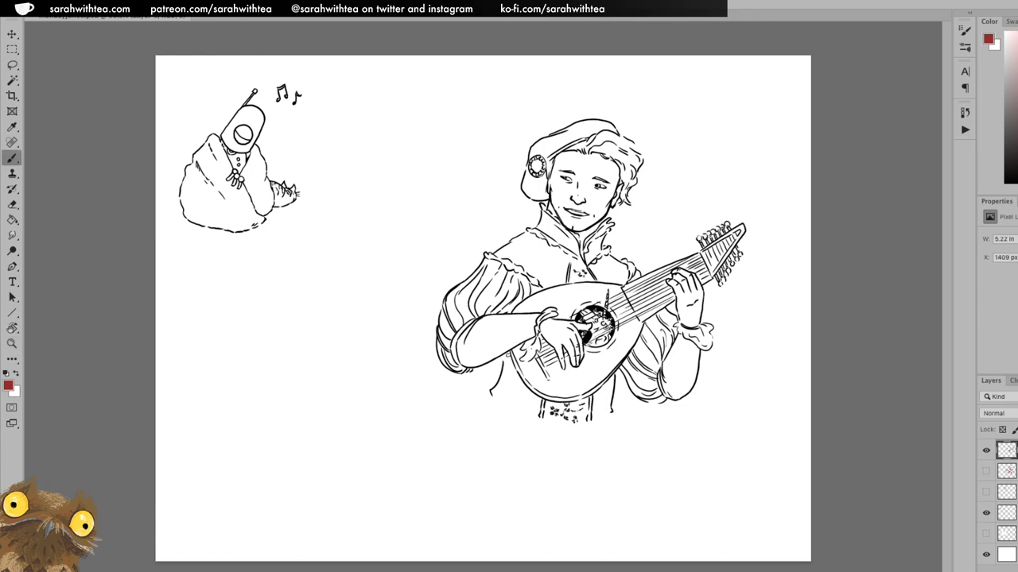
key("d")
key("z")
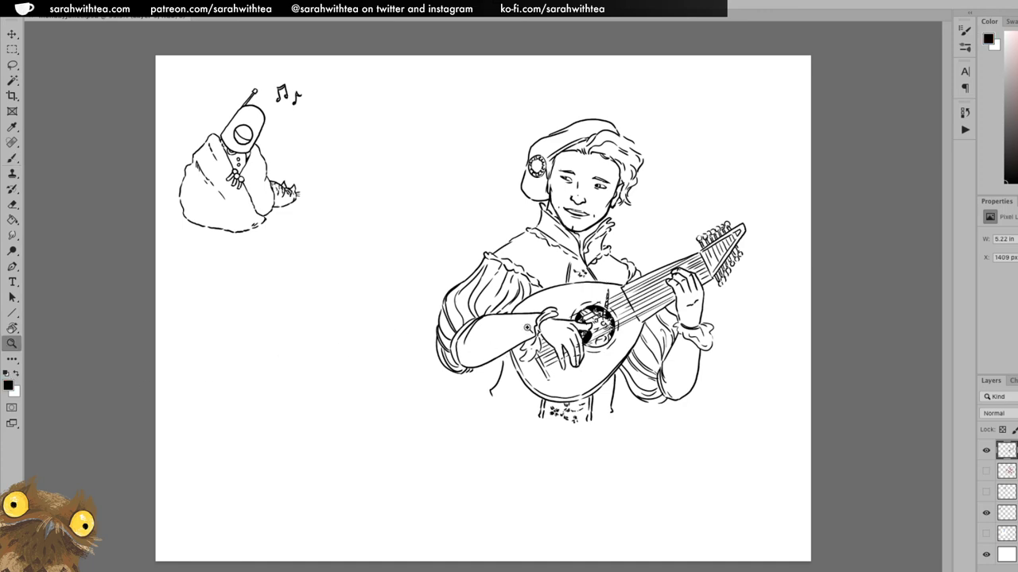
left_click(527, 341)
left_click(527, 341)
key("b")
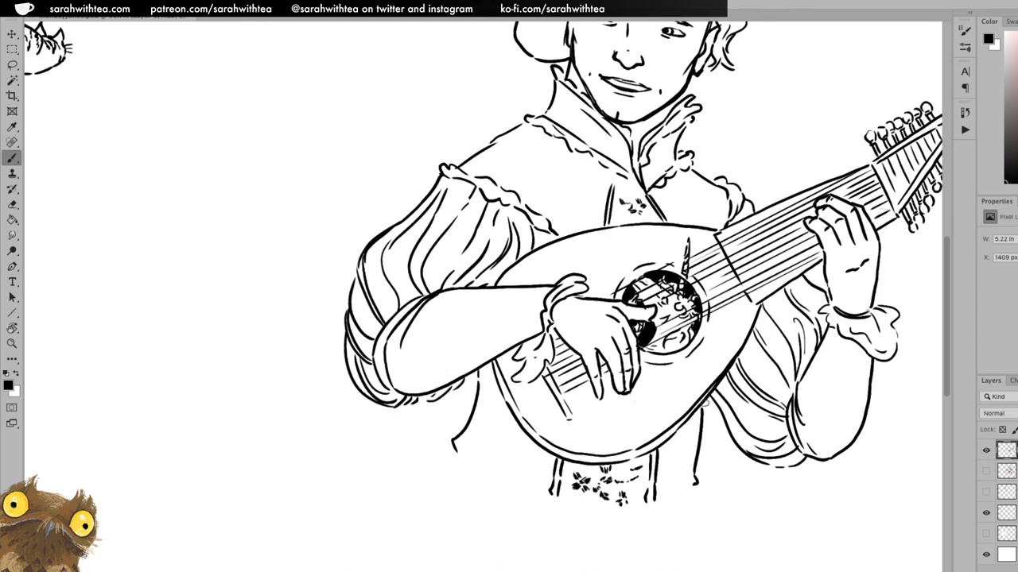
key("z")
left_click(737, 408, "alt")
left_click(741, 409, "alt")
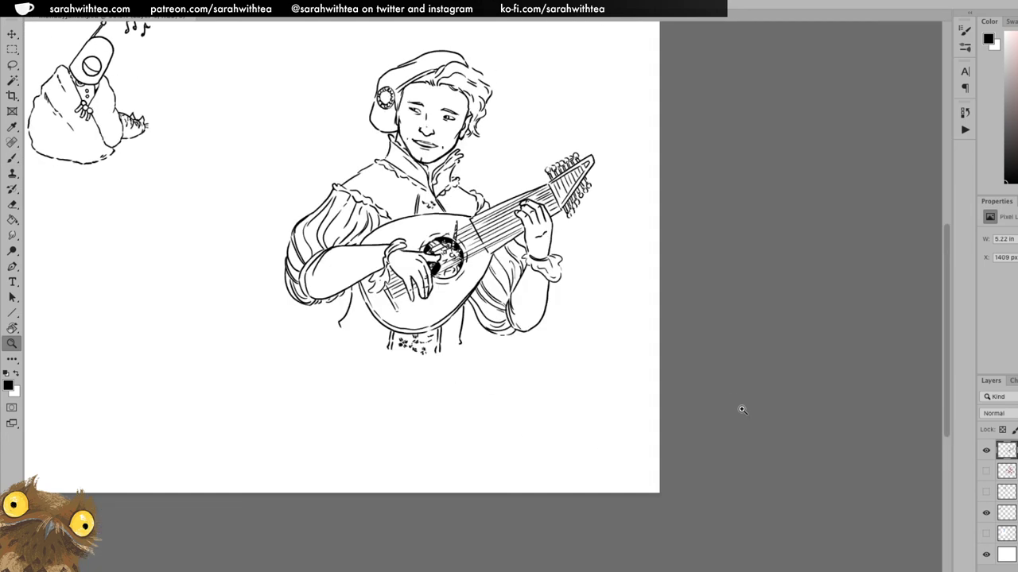
left_click_drag(559, 349, 707, 425)
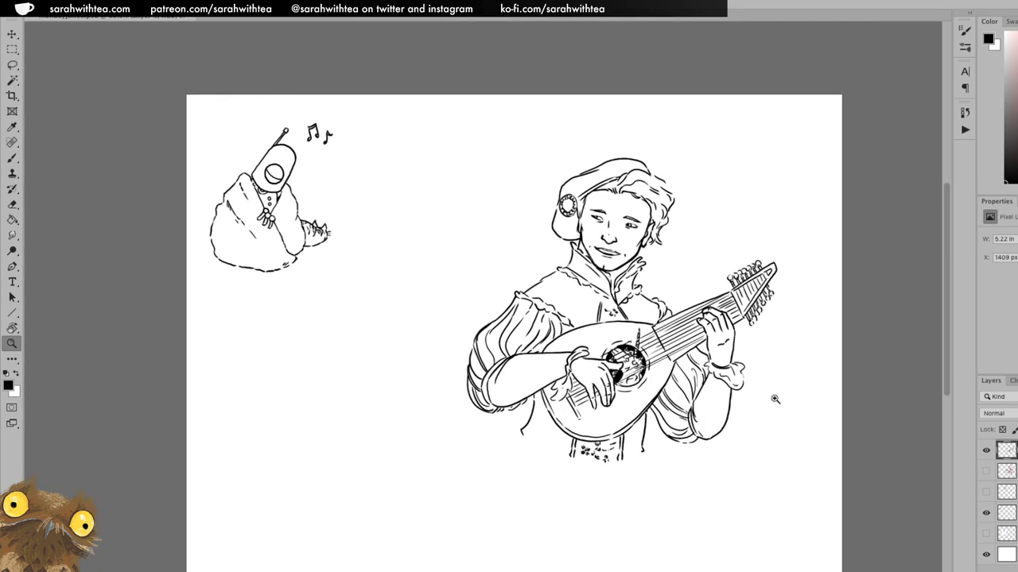
Erase a small bit of line in the lute player's hair beside the ear
left_click(661, 211)
key("b")
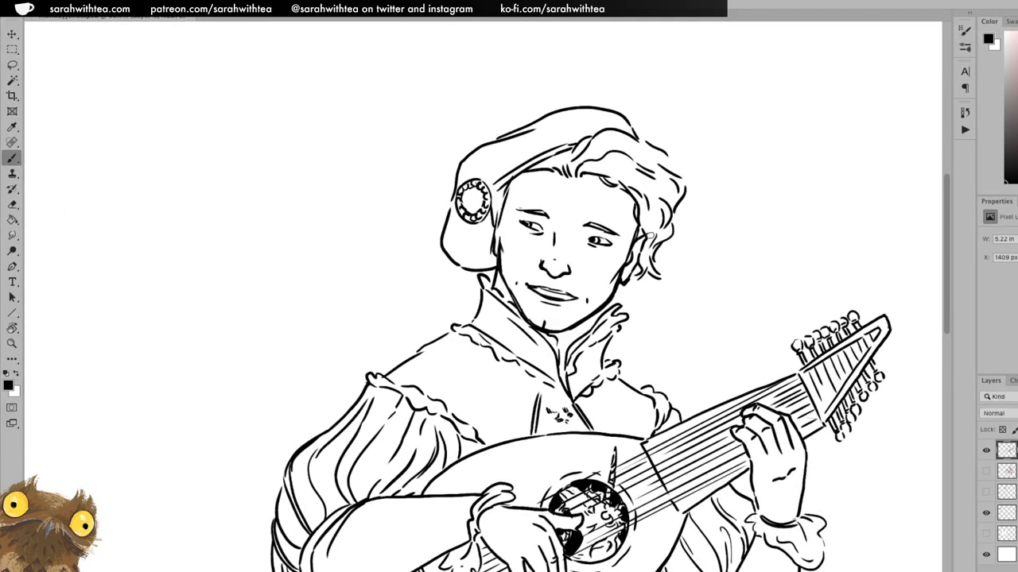
key("e")
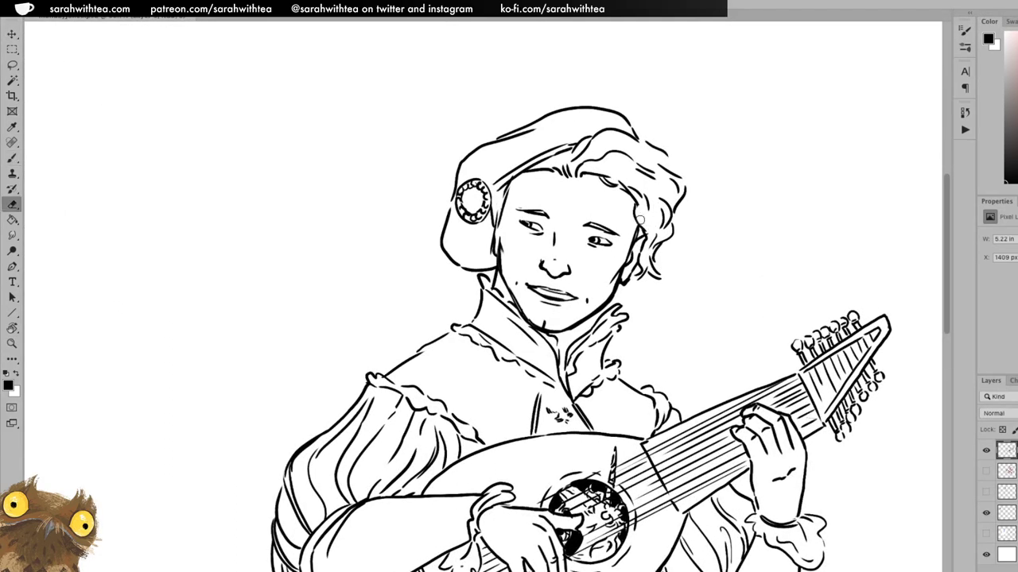
left_click_drag(653, 227, 659, 248)
key("z")
left_click(658, 357, "alt")
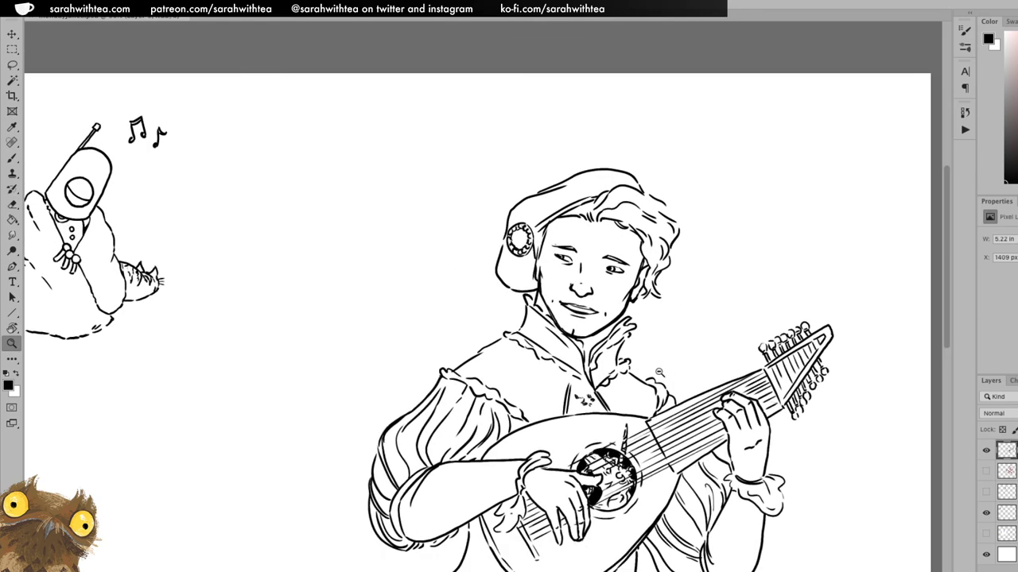
Save the document with the lute player and view the full figure on the page
key("b")
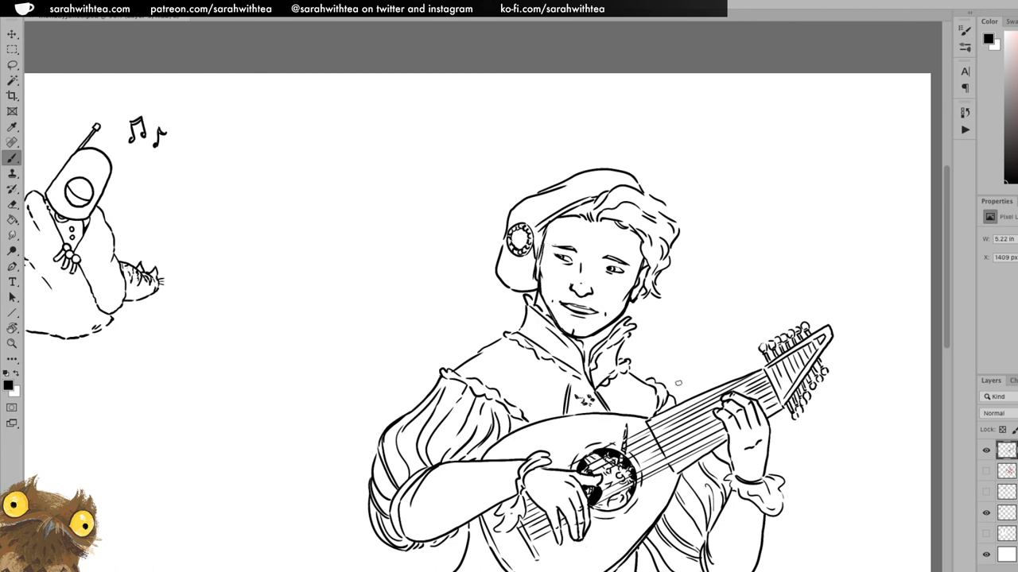
key("super+s")
key("z")
left_click(613, 328, "alt")
left_click_drag(574, 346, 645, 308)
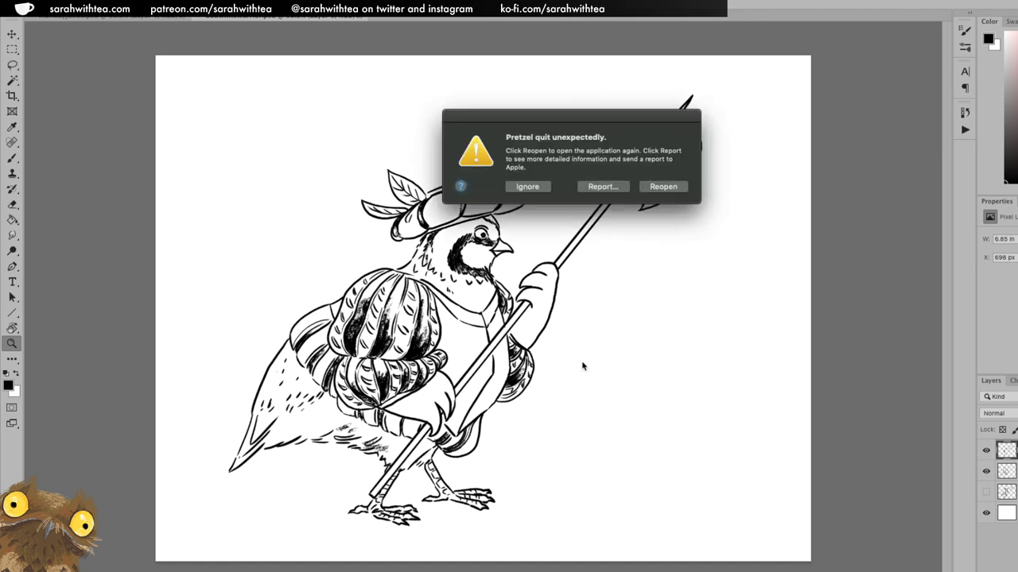
Reopen the crashed Pretzel application and return from the halberd-carrying bird drawing to the lute player document
left_click(665, 187)
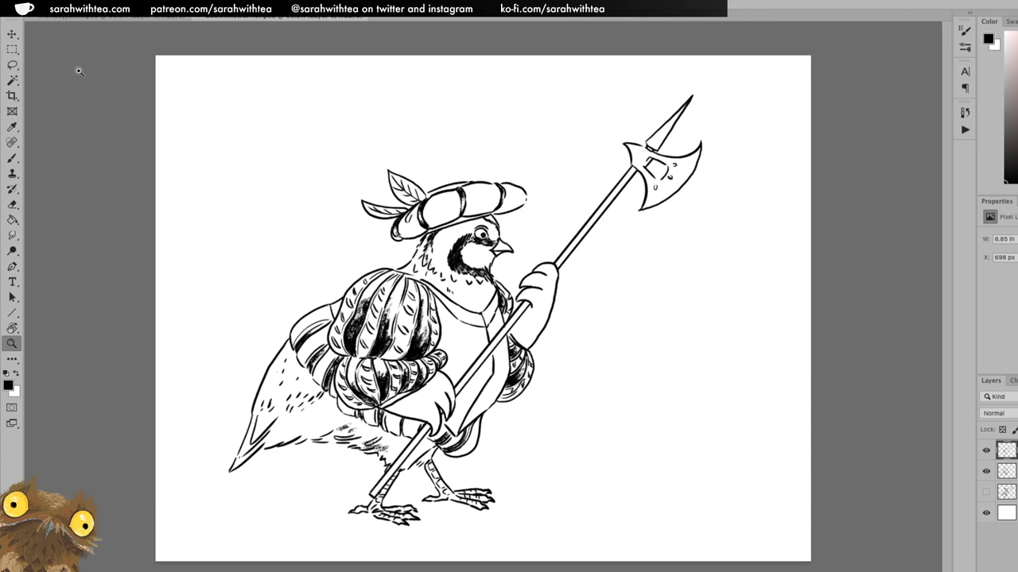
left_click(60, 22)
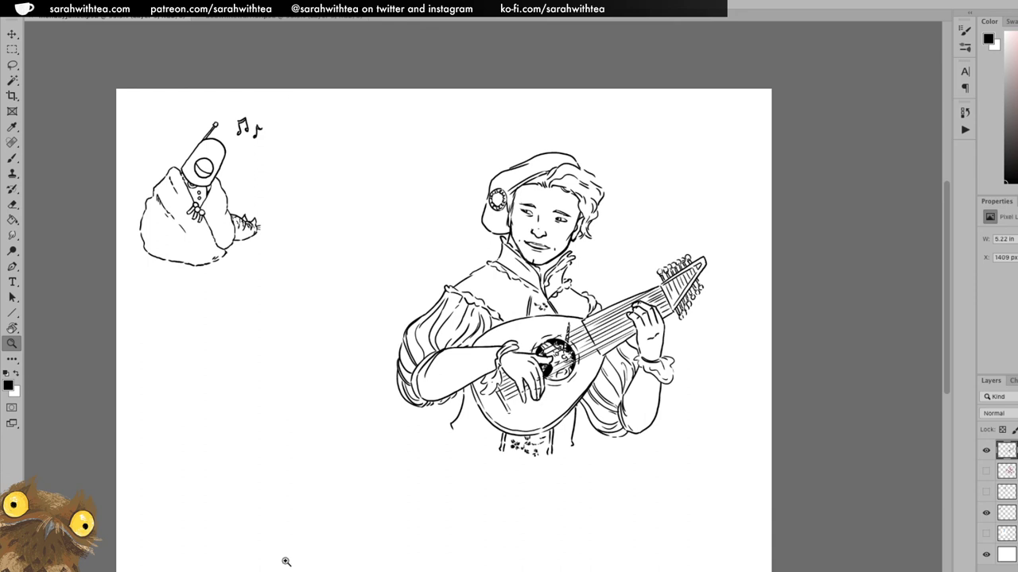